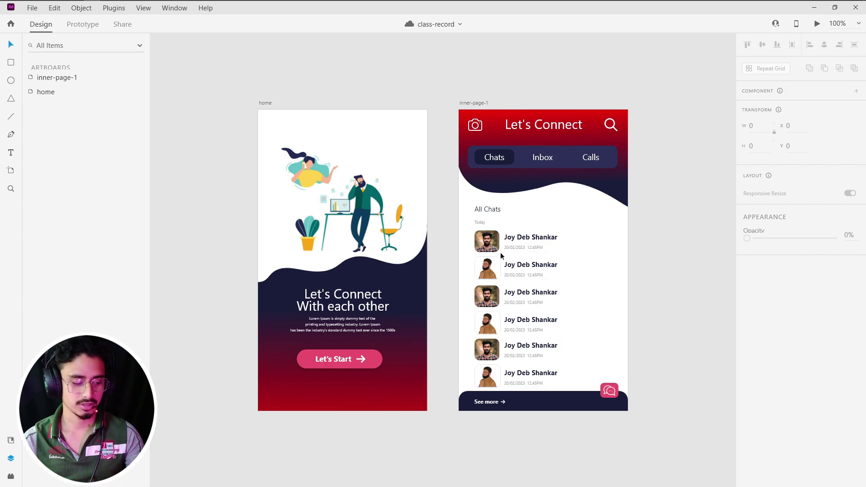
Switch from Adobe XD to the Pinterest Social & Messaging app reference pin in Chrome.
{"action": "key", "text": "alt+Tab"}
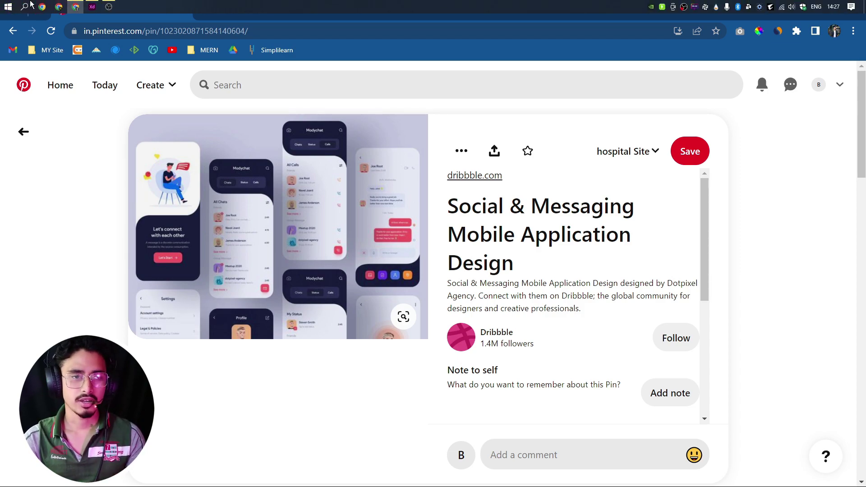
Bring back the Adobe XD file with the home and inner-page-1 artboards.
{"action": "left_click", "coordinate": [92, 7]}
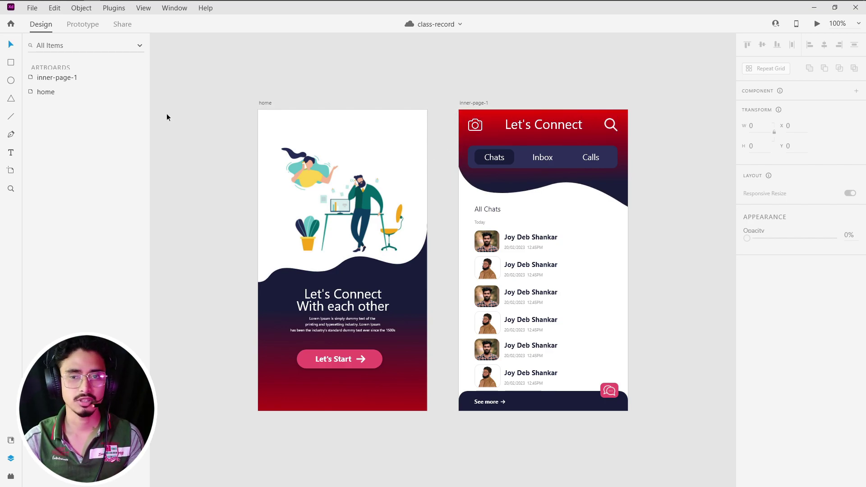
Duplicate the inner-page-1 artboard and rename the copy inner-page-2.
{"action": "left_click", "coordinate": [478, 104]}
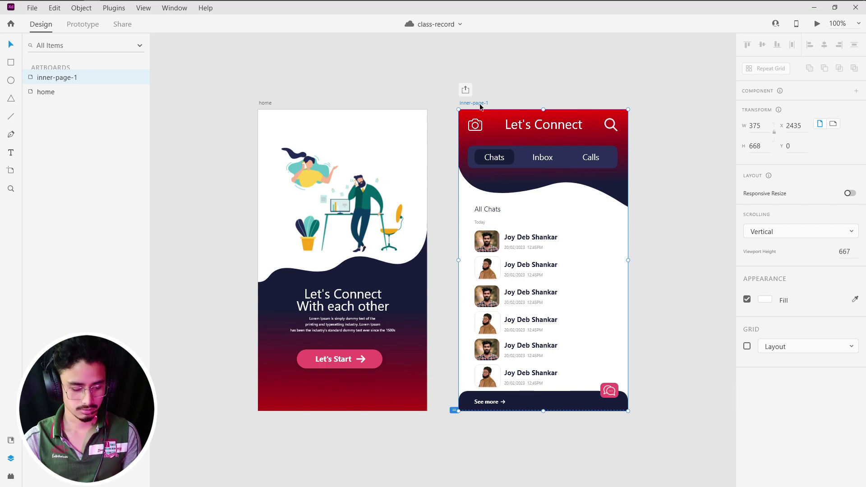
{"action": "key", "text": "ctrl+d"}
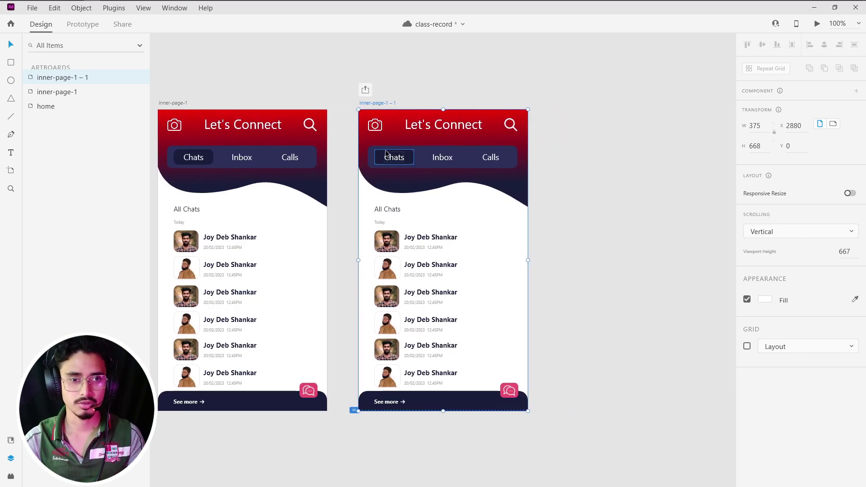
{"action": "double_click", "coordinate": [378, 103]}
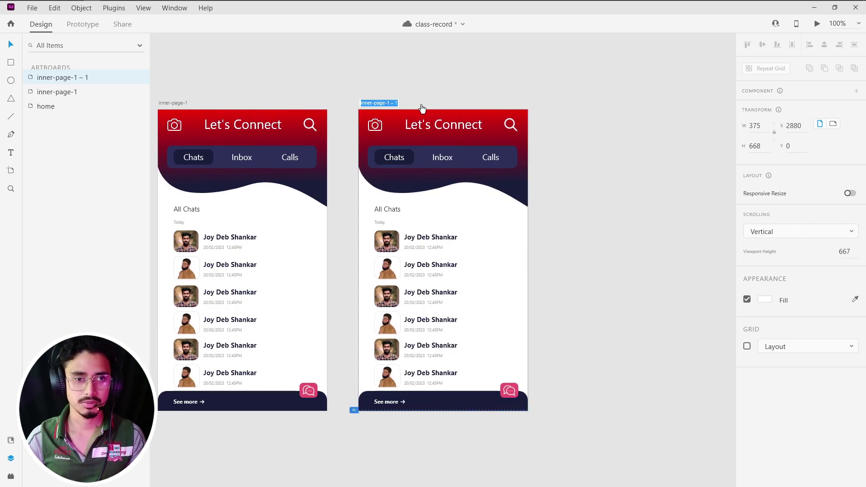
{"action": "key", "text": "BackSpace"}
{"action": "key", "text": "BackSpace"}
{"action": "key", "text": "BackSpace"}
{"action": "key", "text": "BackSpace"}
{"action": "key", "text": "BackSpace"}
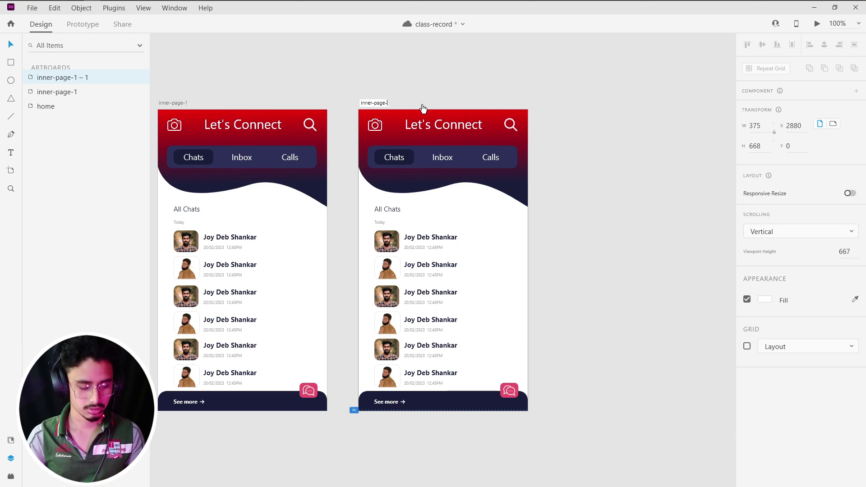
{"action": "type", "text": "2"}
{"action": "key", "text": "Return"}
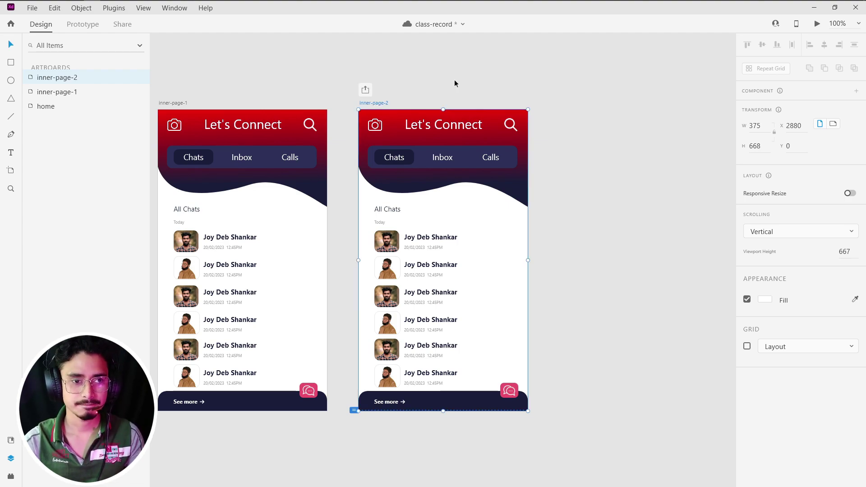
{"action": "left_click", "coordinate": [592, 226]}
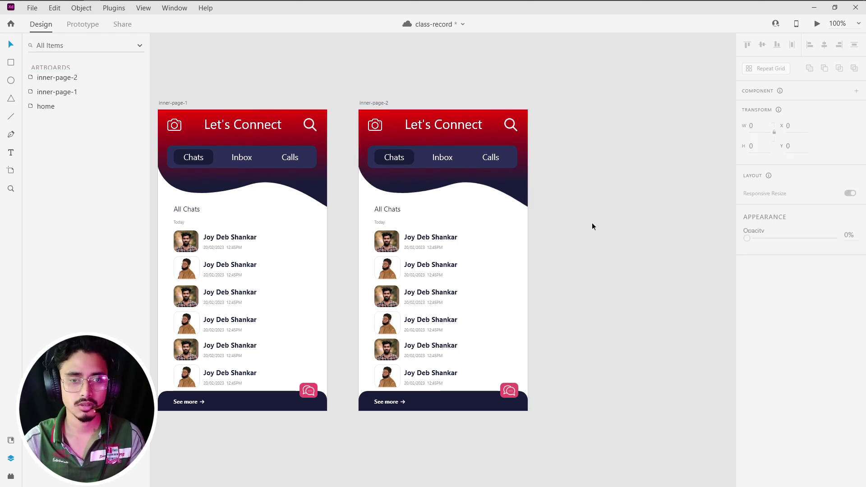
Delete the red wavy header background, menu bar and header layers from inner-page-2.
{"action": "left_click", "coordinate": [434, 163]}
{"action": "left_click", "coordinate": [399, 165]}
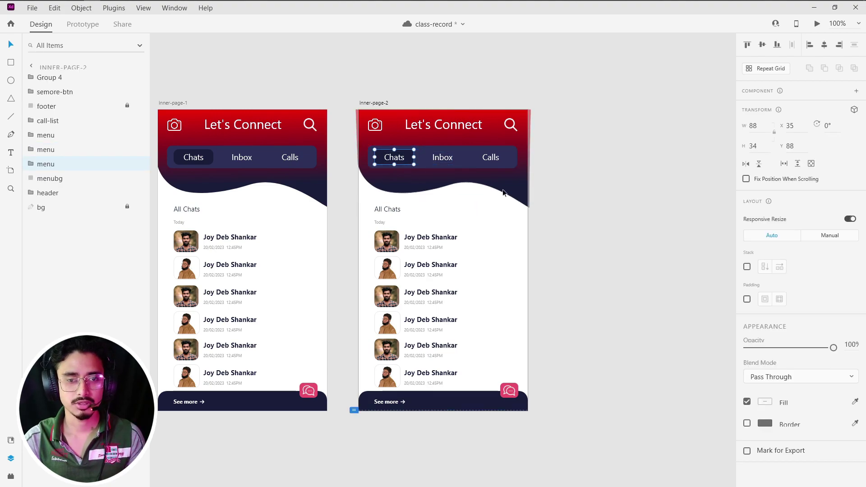
{"action": "left_click", "coordinate": [441, 183]}
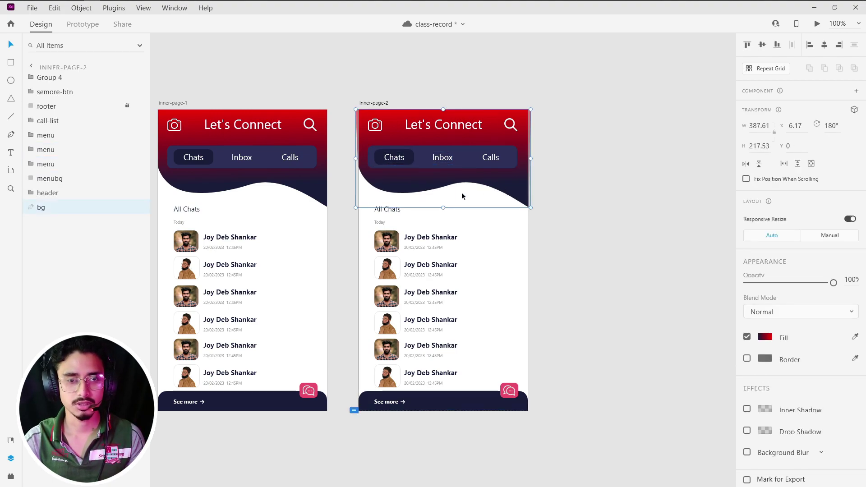
{"action": "key", "text": "Escape"}
{"action": "left_click", "coordinate": [507, 180]}
{"action": "key", "text": "Delete"}
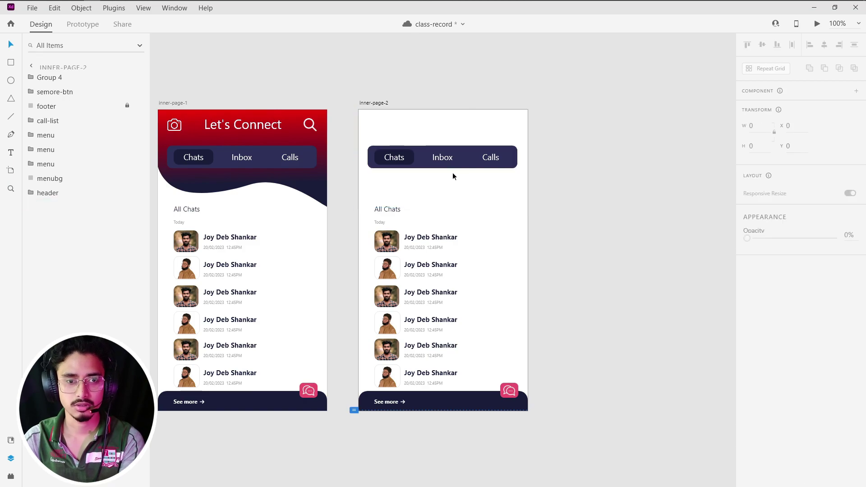
{"action": "left_click_drag", "start_coordinate": [518, 112], "coordinate": [366, 177]}
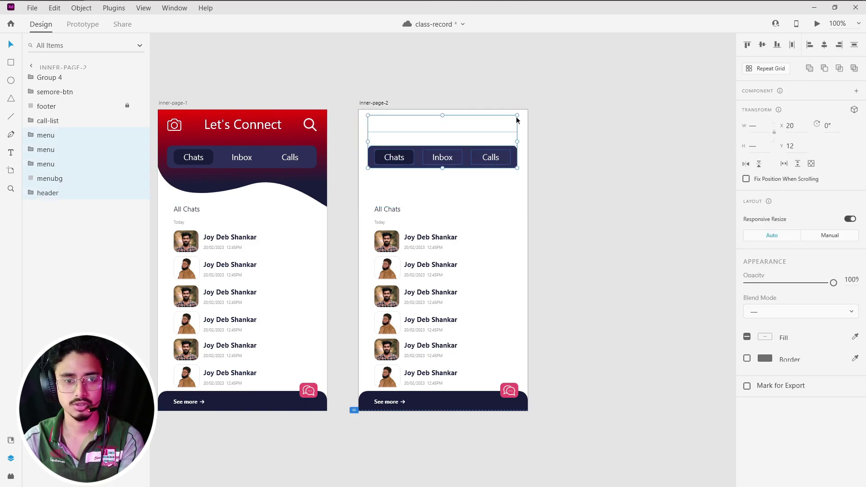
{"action": "key", "text": "Delete"}
Move the chat list up near the top and delete the All Chats and Today labels.
{"action": "left_click", "coordinate": [387, 210]}
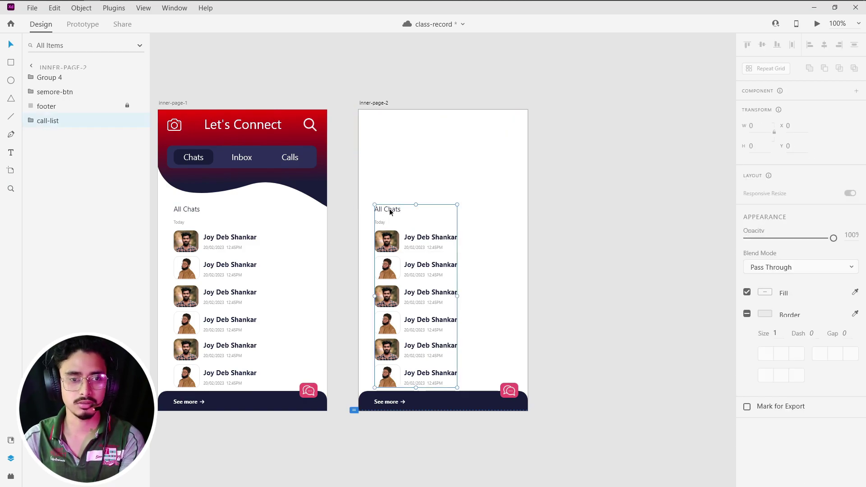
{"action": "left_click", "coordinate": [490, 245]}
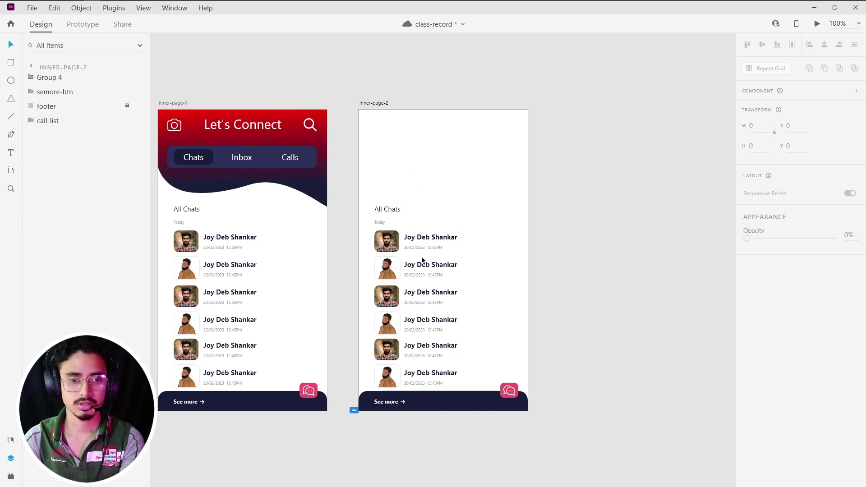
{"action": "left_click", "coordinate": [431, 251]}
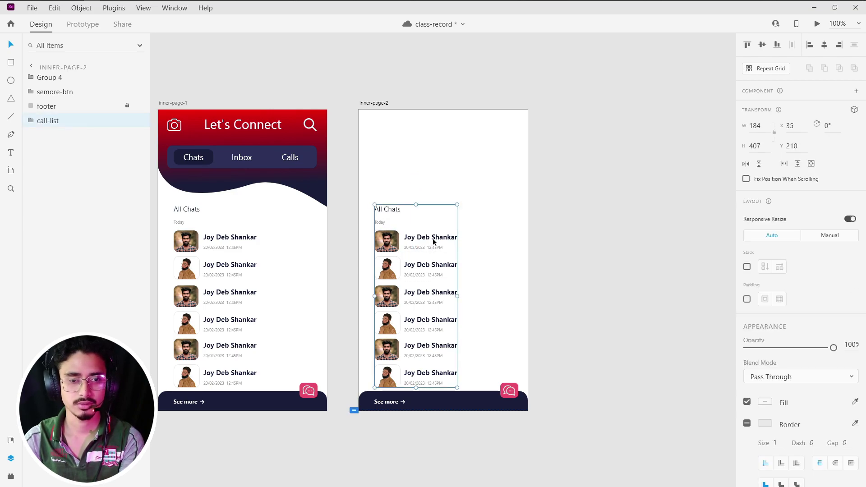
{"action": "mouse_move", "coordinate": [432, 246]}
{"action": "left_mouse_down"}
{"action": "mouse_move", "coordinate": [440, 163]}
{"action": "mouse_move", "coordinate": [432, 162]}
{"action": "left_mouse_up"}
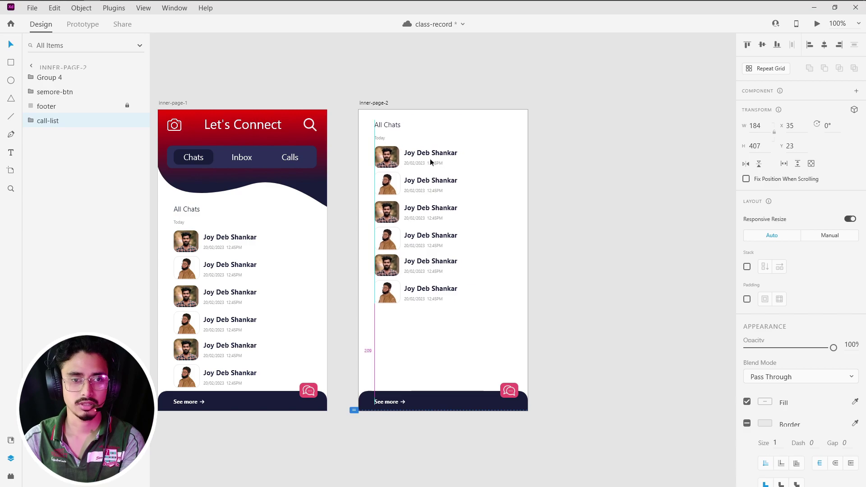
{"action": "double_click", "coordinate": [391, 126]}
{"action": "key", "text": "Delete"}
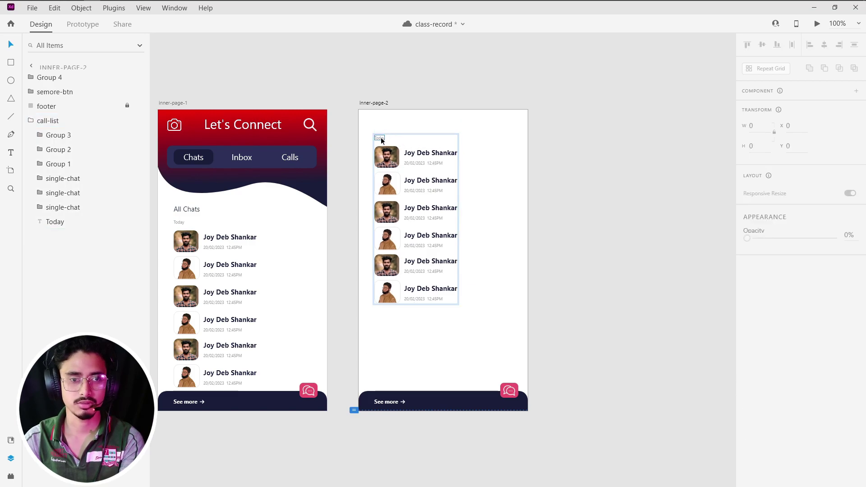
{"action": "left_click", "coordinate": [380, 138]}
{"action": "key", "text": "Delete"}
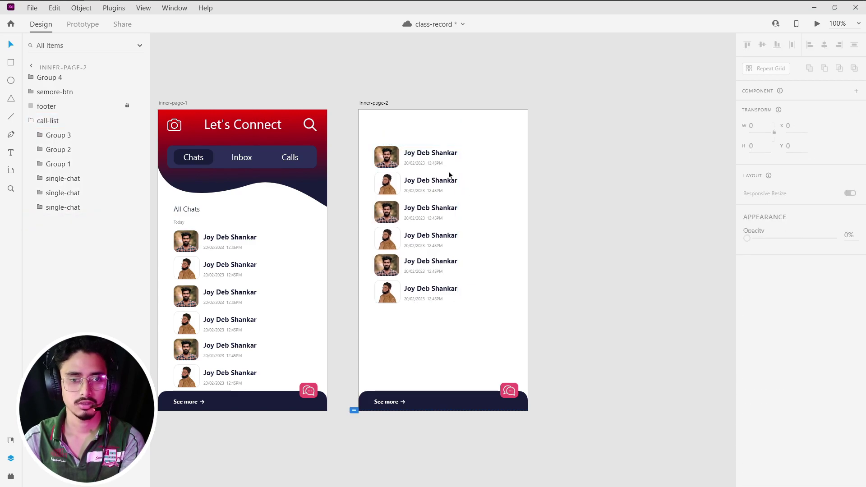
Ungroup the chat list, delete rows two through six, and move the remaining row up.
{"action": "left_click", "coordinate": [448, 175]}
{"action": "right_click", "coordinate": [441, 180]}
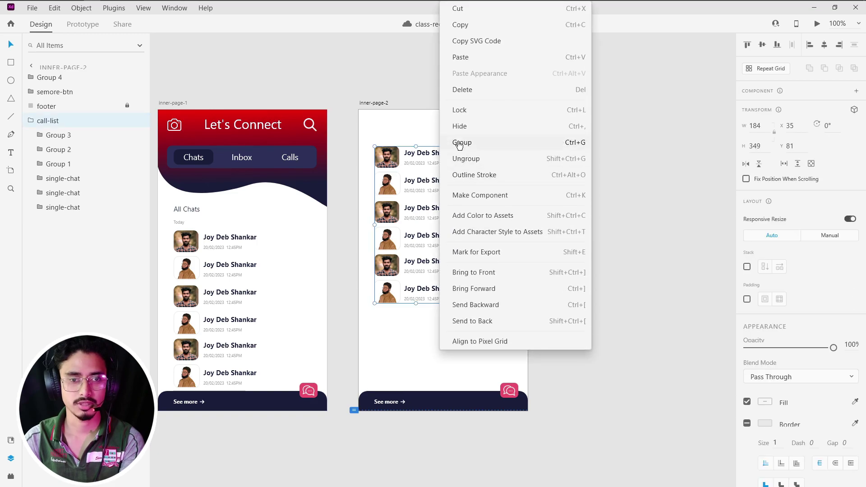
{"action": "left_click", "coordinate": [469, 158]}
{"action": "left_click", "coordinate": [388, 315]}
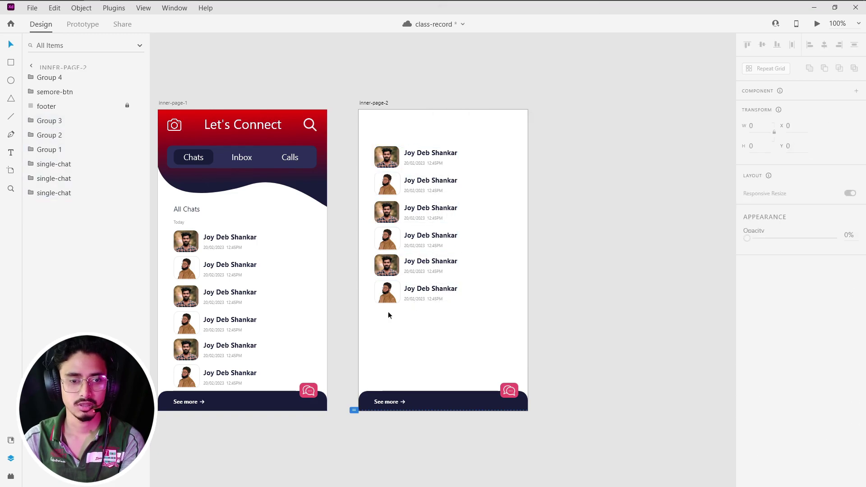
{"action": "left_click_drag", "start_coordinate": [389, 315], "coordinate": [446, 189]}
{"action": "key", "text": "Delete"}
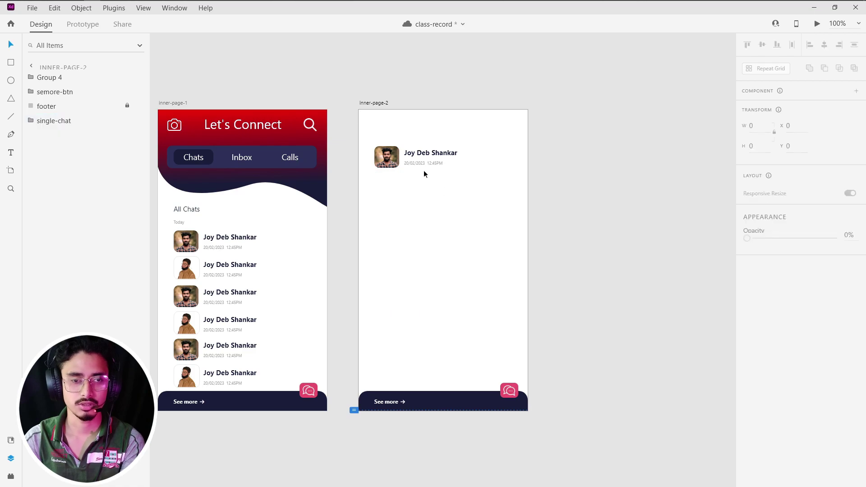
{"action": "left_click_drag", "start_coordinate": [406, 163], "coordinate": [390, 149]}
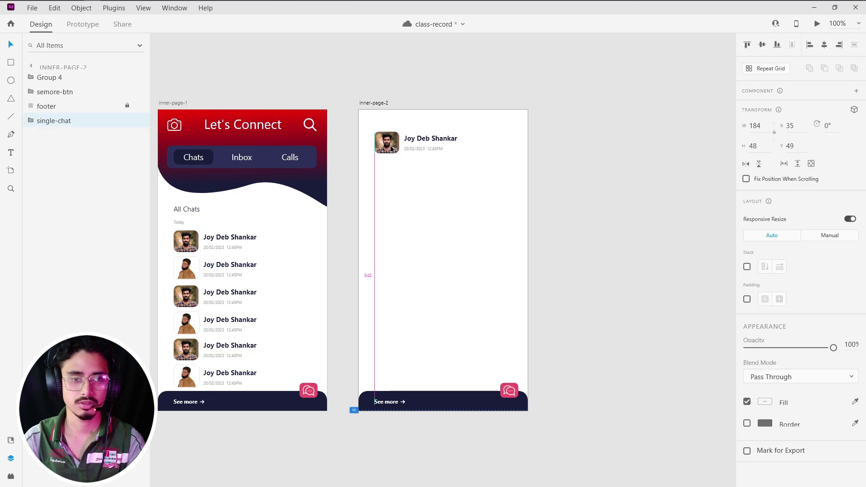
{"action": "key", "text": "alt+Tab"}
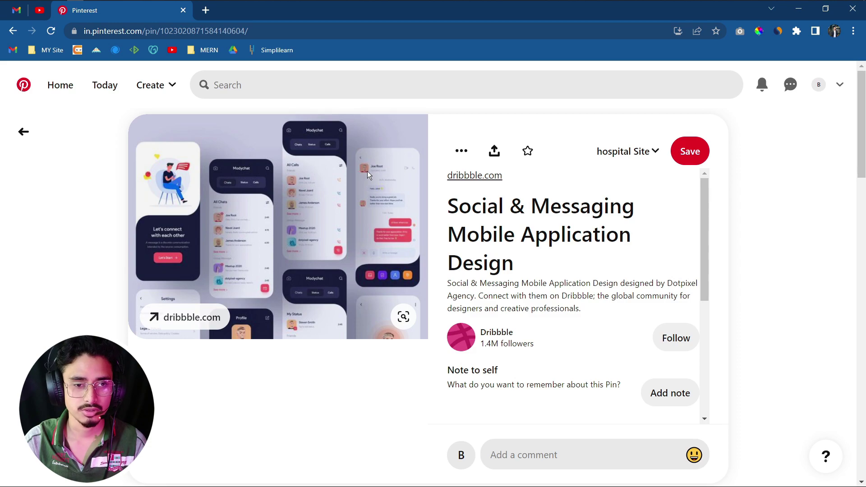
Nudge the single chat row slightly left, checking it against the Pinterest reference.
{"action": "key", "text": "alt+Tab"}
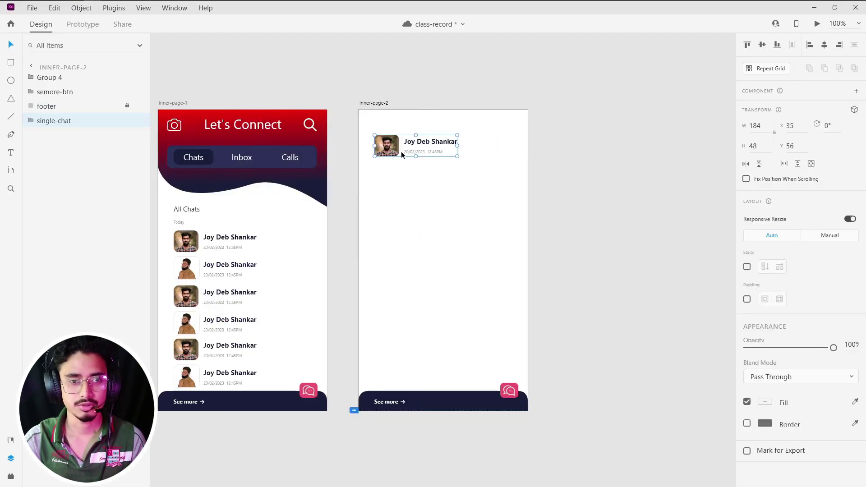
{"action": "left_click_drag", "start_coordinate": [410, 154], "coordinate": [393, 155]}
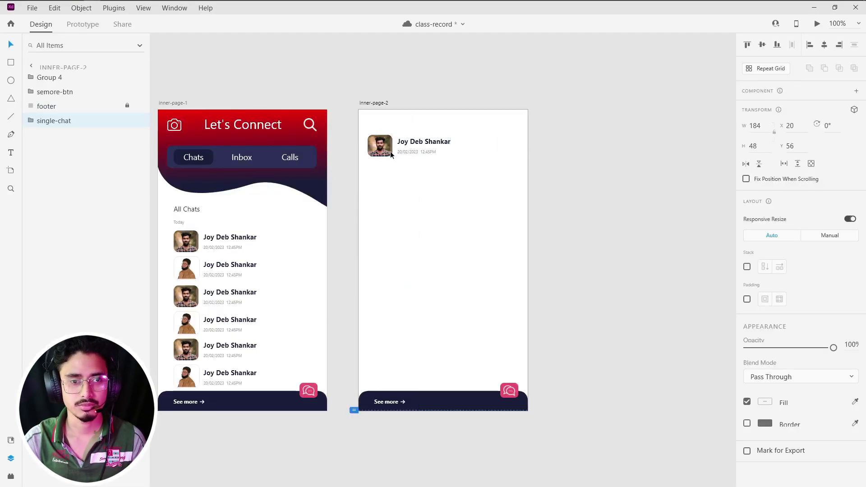
{"action": "left_click", "coordinate": [432, 339]}
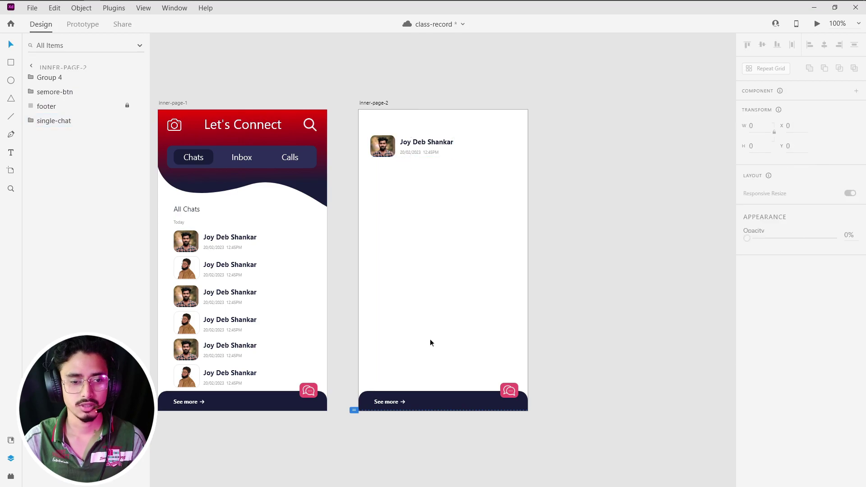
{"action": "key", "text": "alt+Tab"}
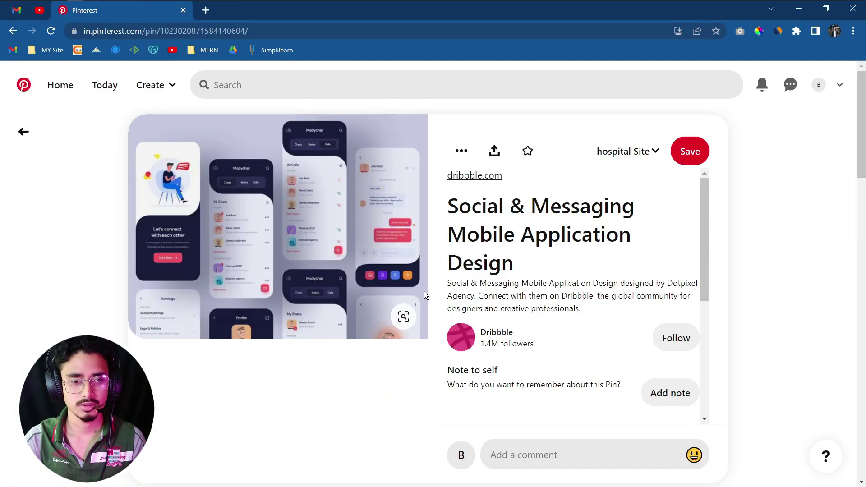
{"action": "key", "text": "alt+Tab"}
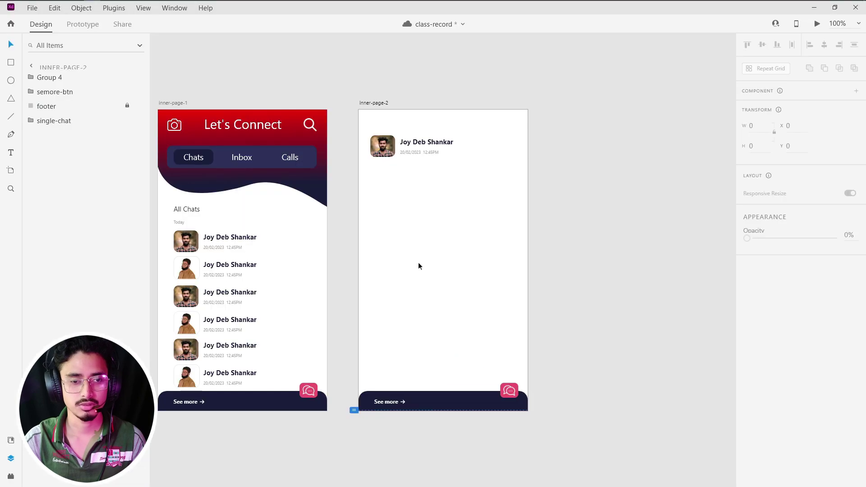
Delete the See more button, chat icon and unlocked footer bar from inner-page-2.
{"action": "left_click_drag", "start_coordinate": [368, 382], "coordinate": [517, 407]}
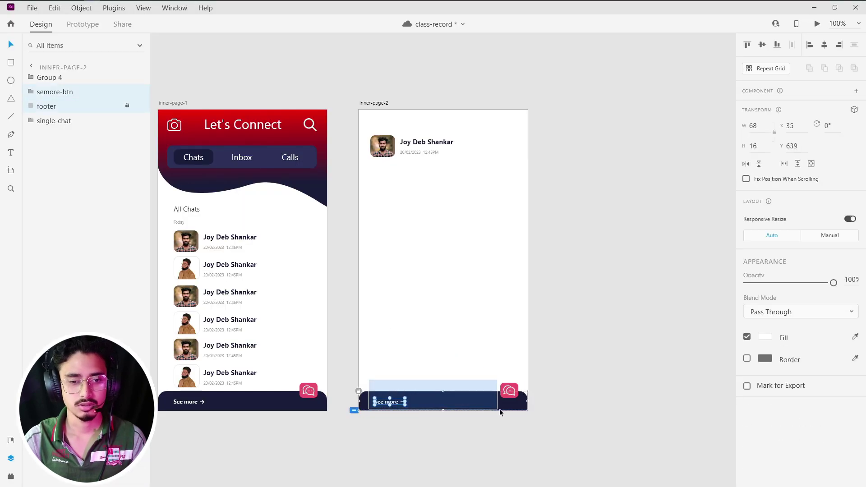
{"action": "key", "text": "Delete"}
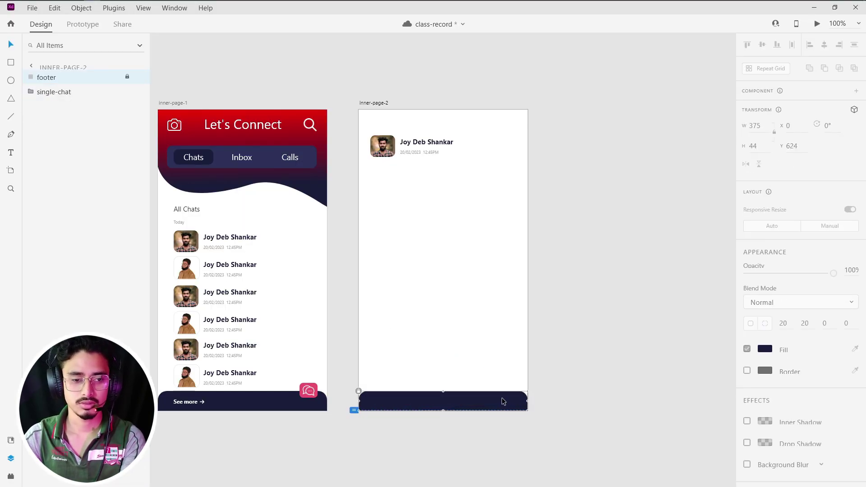
{"action": "left_click", "coordinate": [358, 391]}
{"action": "key", "text": "Delete"}
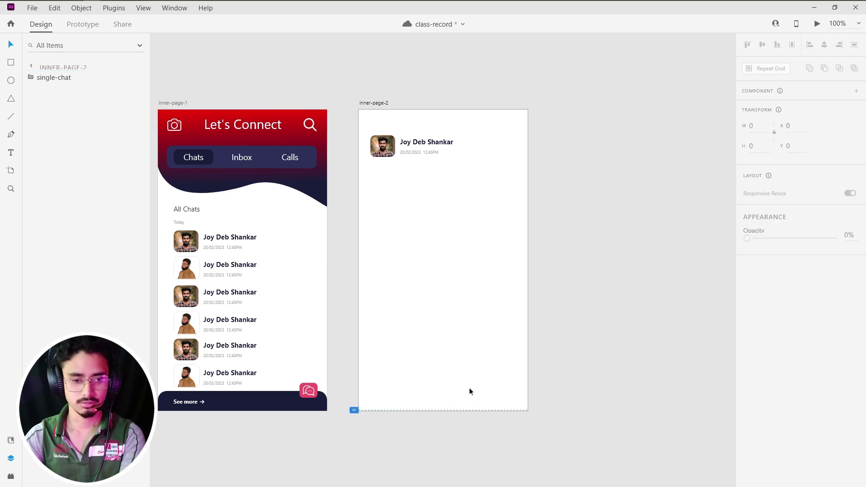
{"action": "left_click", "coordinate": [580, 283]}
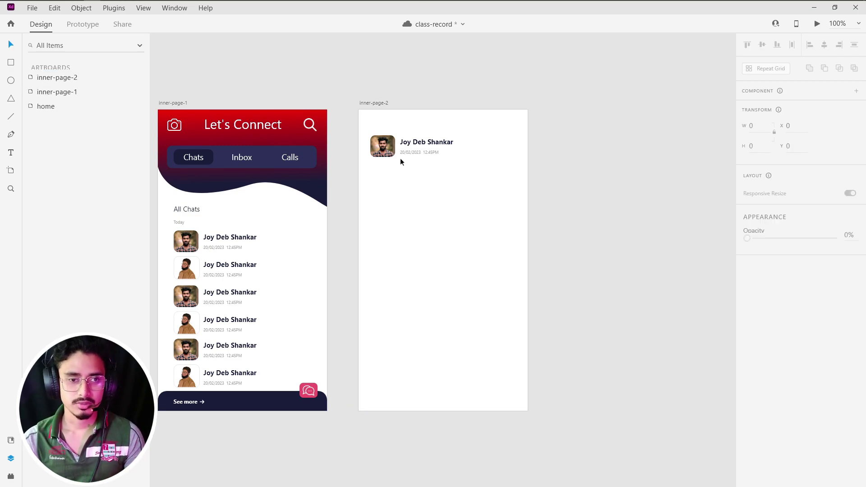
{"action": "key", "text": "alt+Tab"}
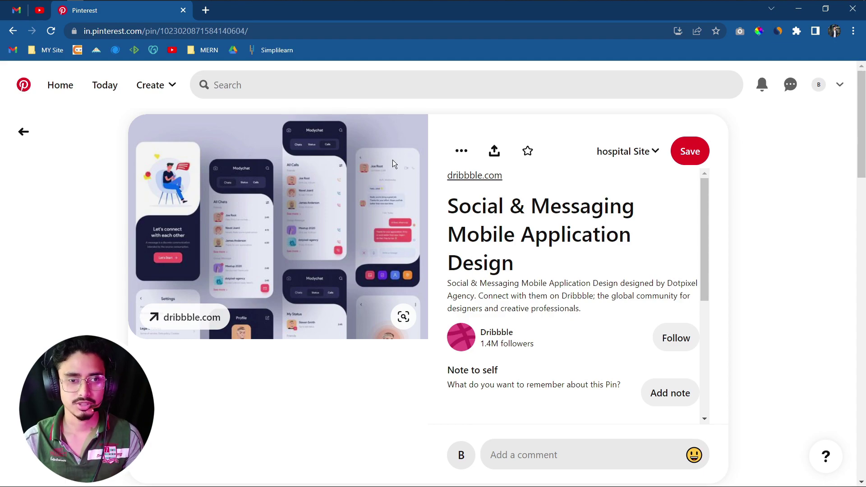
{"action": "key", "text": "alt+Tab"}
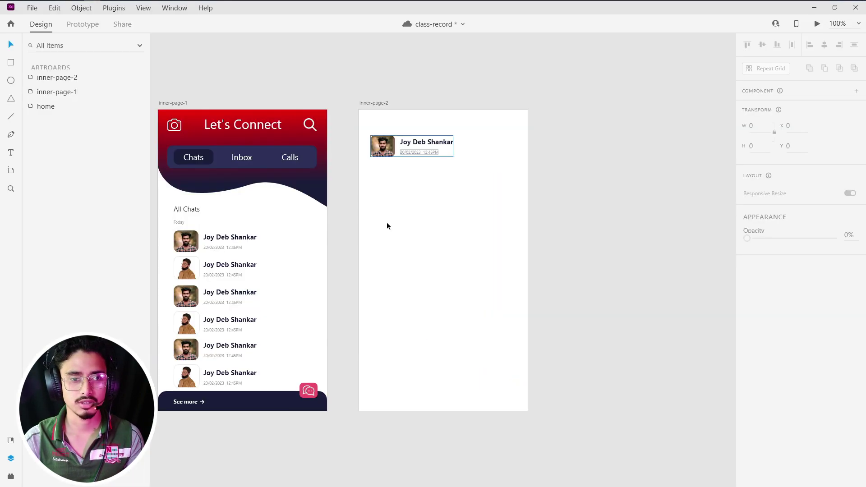
{"action": "left_click", "coordinate": [452, 178]}
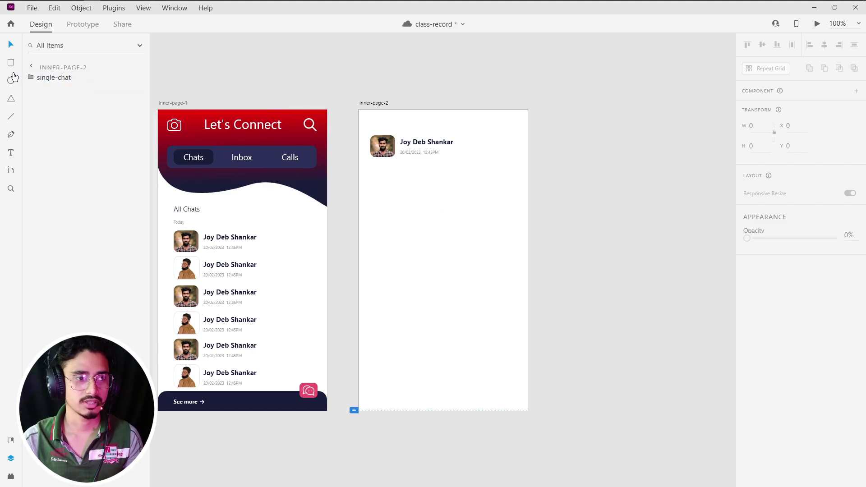
Draw a 375 by 33 rectangle across the top of inner-page-2.
{"action": "left_click", "coordinate": [11, 62]}
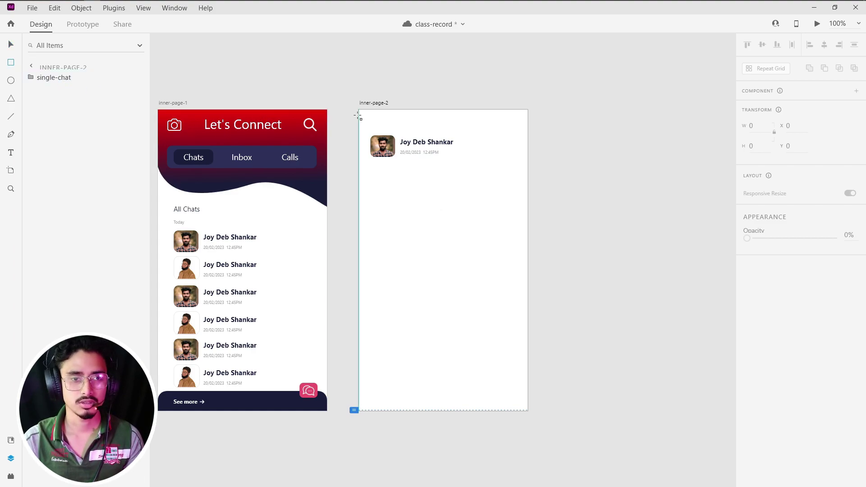
{"action": "scroll", "coordinate": [360, 114], "scroll_direction": "up", "scroll_amount": 5}
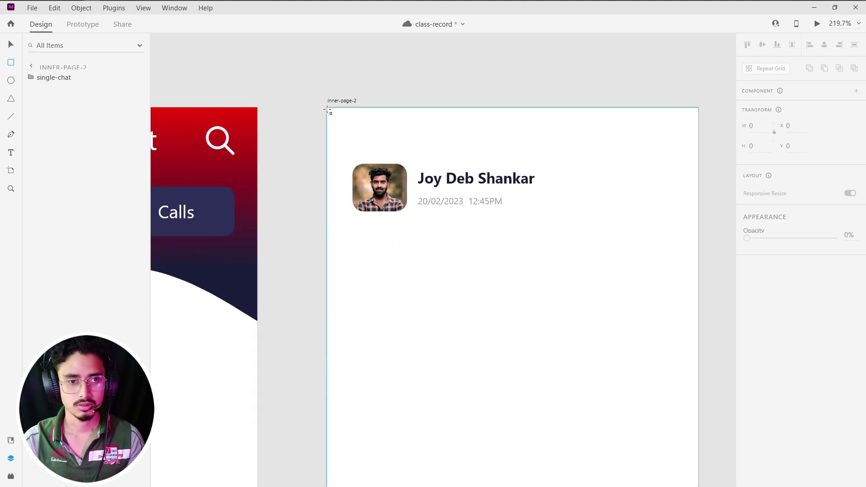
{"action": "mouse_move", "coordinate": [328, 109]}
{"action": "left_mouse_down"}
{"action": "mouse_move", "coordinate": [339, 122]}
{"action": "mouse_move", "coordinate": [698, 143]}
{"action": "left_mouse_up"}
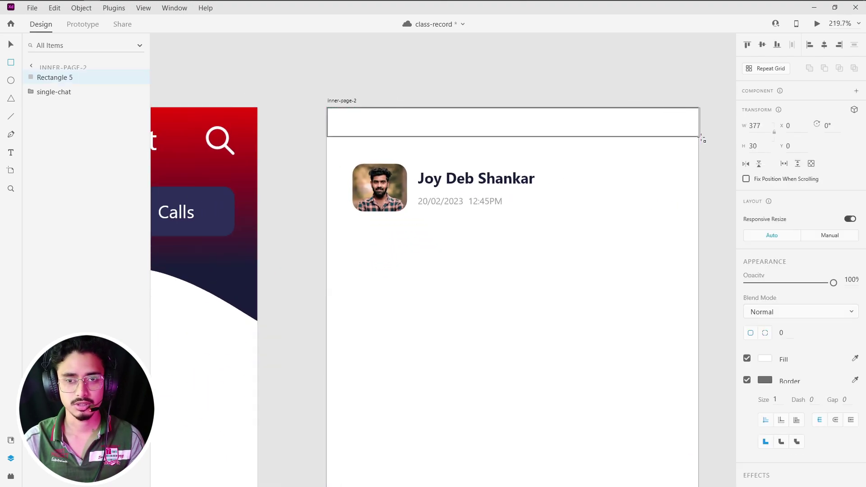
{"action": "left_click_drag", "start_coordinate": [699, 143], "coordinate": [698, 140]}
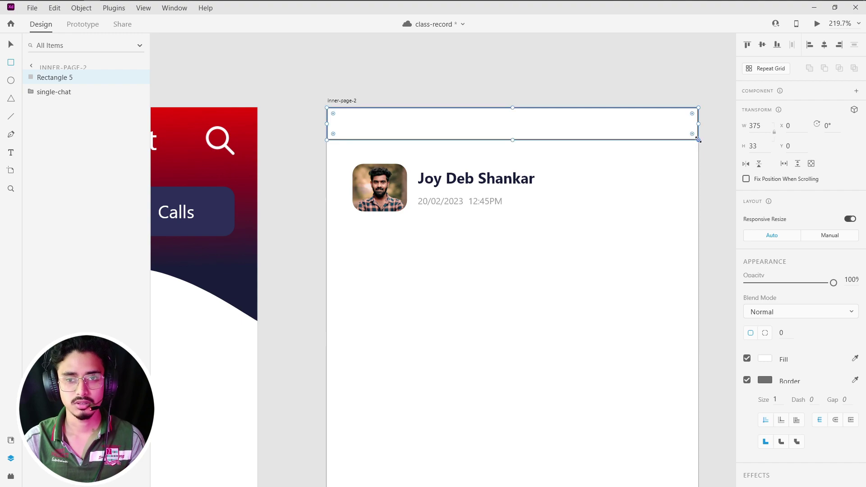
Give the strip a #F3F3F3 fill and remove its border.
{"action": "left_click", "coordinate": [765, 359]}
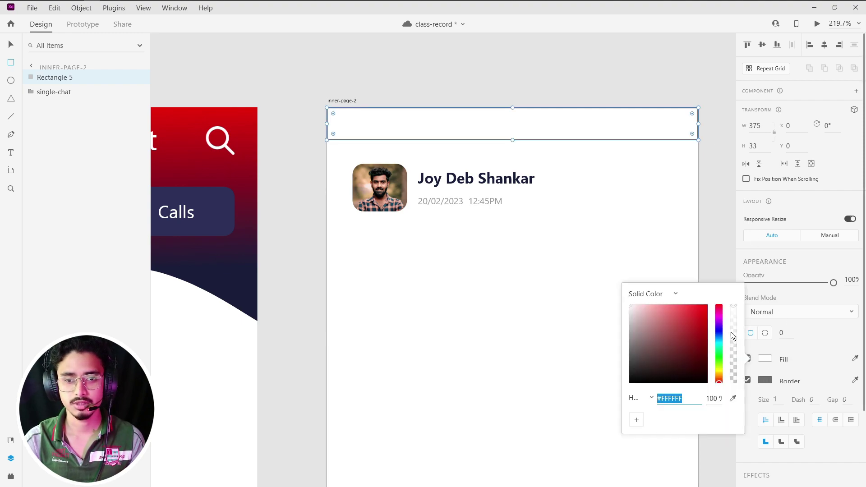
{"action": "type", "text": "F6F6F6"}
{"action": "key", "text": "Return"}
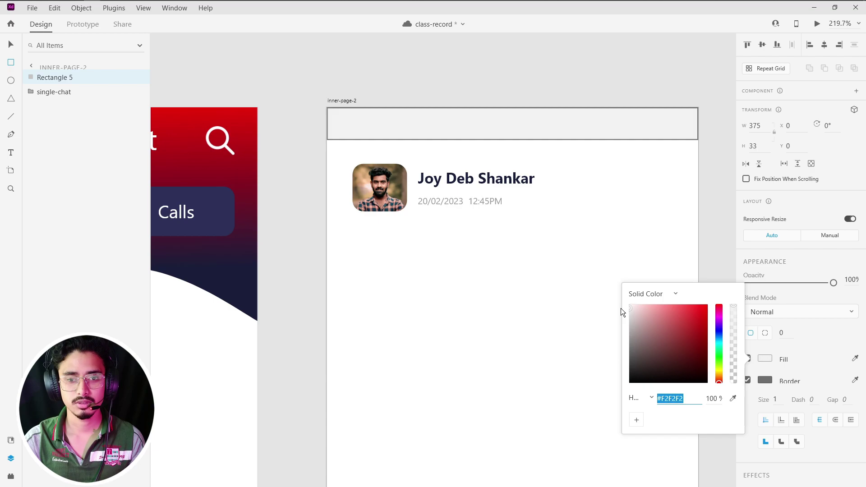
{"action": "type", "text": "F3F3F3"}
{"action": "key", "text": "Return"}
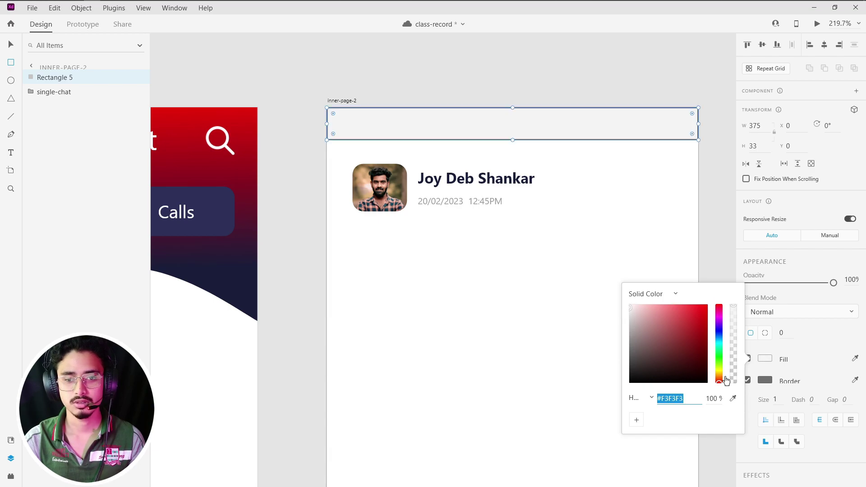
{"action": "left_click", "coordinate": [762, 381]}
{"action": "left_click", "coordinate": [807, 381]}
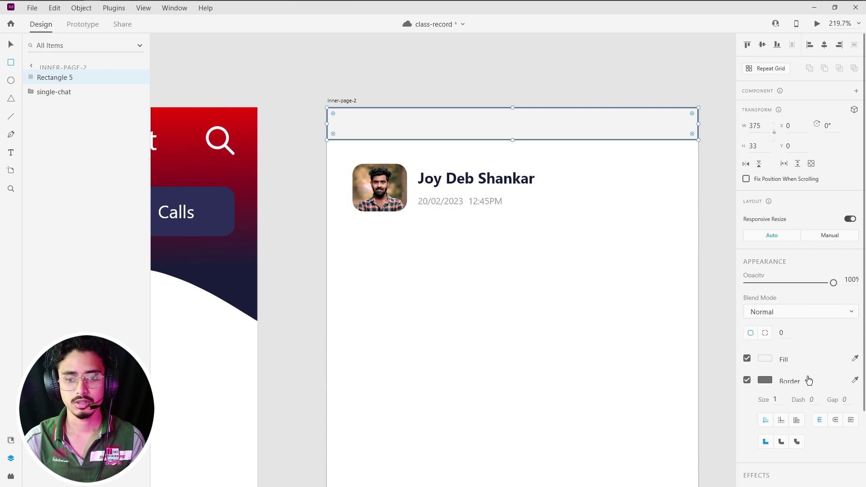
{"action": "left_click", "coordinate": [747, 380]}
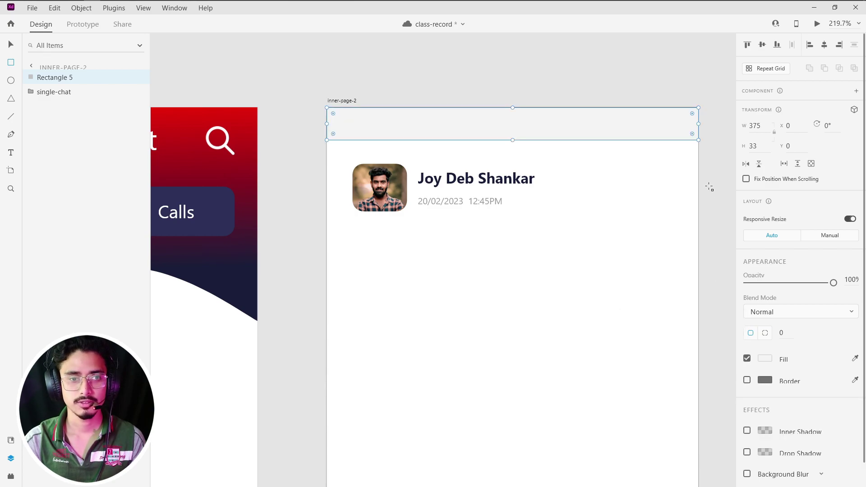
{"action": "scroll", "coordinate": [354, 240], "scroll_direction": "down", "scroll_amount": 1}
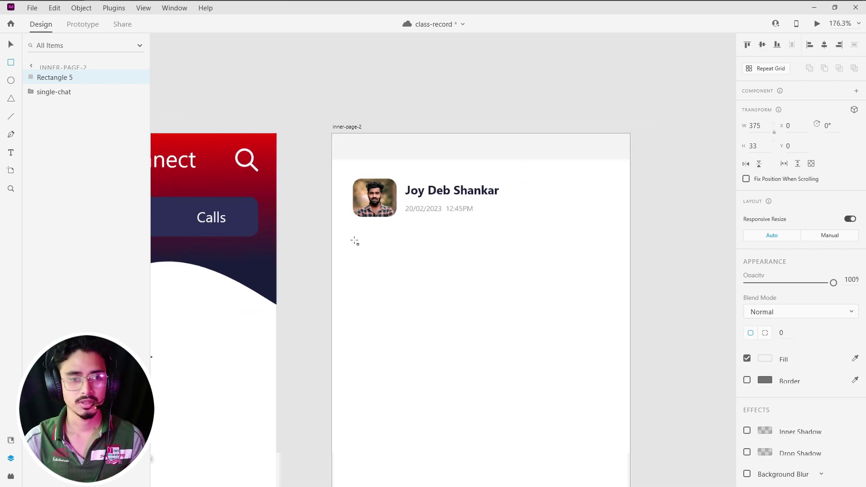
{"action": "scroll", "coordinate": [355, 241], "scroll_direction": "down", "scroll_amount": 2}
{"action": "scroll", "coordinate": [354, 243], "scroll_direction": "up", "scroll_amount": 2}
{"action": "scroll", "coordinate": [354, 245], "scroll_direction": "up", "scroll_amount": 2}
{"action": "scroll", "coordinate": [355, 246], "scroll_direction": "up", "scroll_amount": 1}
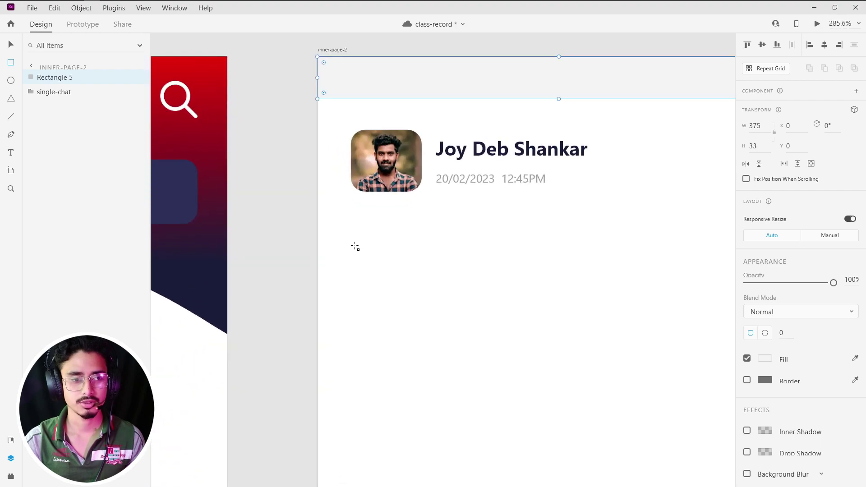
{"action": "scroll", "coordinate": [274, 265], "scroll_direction": "left", "scroll_amount": 2}
{"action": "scroll", "coordinate": [274, 264], "scroll_direction": "right", "scroll_amount": 1}
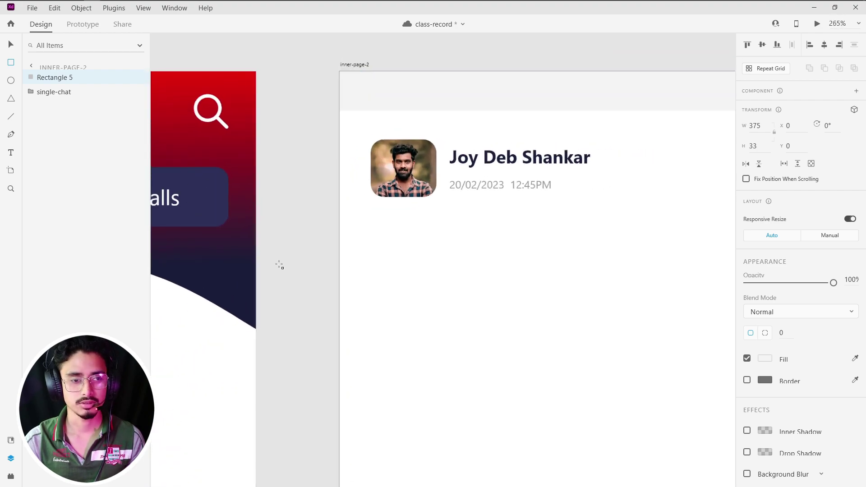
{"action": "scroll", "coordinate": [255, 320], "scroll_direction": "down", "scroll_amount": 6}
{"action": "scroll", "coordinate": [255, 320], "scroll_direction": "up", "scroll_amount": 1}
{"action": "scroll", "coordinate": [253, 321], "scroll_direction": "left", "scroll_amount": 2}
{"action": "scroll", "coordinate": [245, 323], "scroll_direction": "down", "scroll_amount": 2}
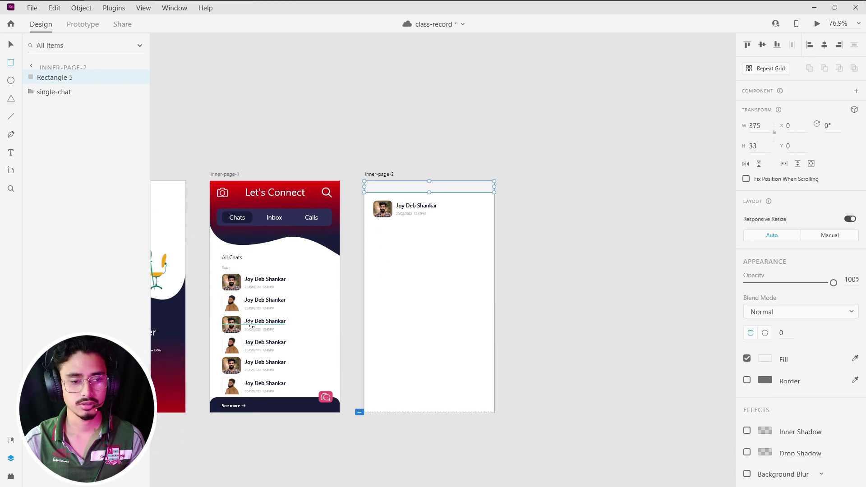
{"action": "scroll", "coordinate": [240, 325], "scroll_direction": "left", "scroll_amount": 3}
{"action": "scroll", "coordinate": [240, 325], "scroll_direction": "left", "scroll_amount": 2}
{"action": "scroll", "coordinate": [396, 299], "scroll_direction": "right", "scroll_amount": 2}
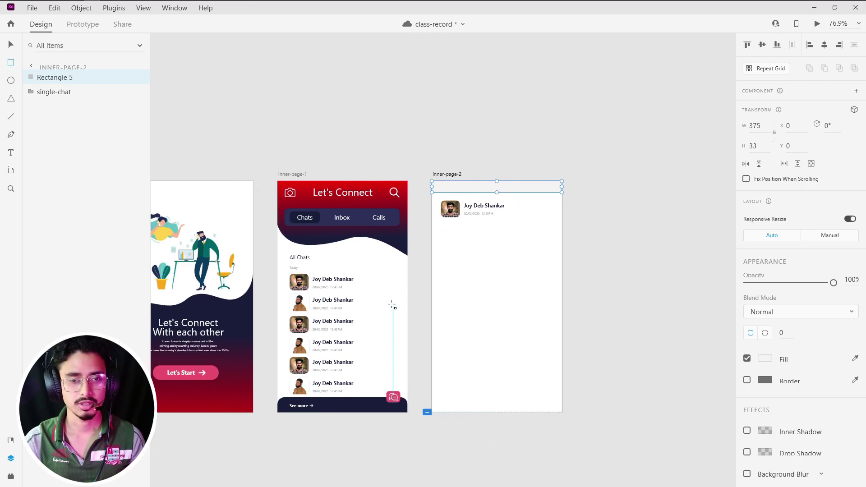
{"action": "scroll", "coordinate": [417, 251], "scroll_direction": "up", "scroll_amount": 1}
{"action": "scroll", "coordinate": [456, 221], "scroll_direction": "up", "scroll_amount": 2}
{"action": "scroll", "coordinate": [481, 152], "scroll_direction": "up", "scroll_amount": 3}
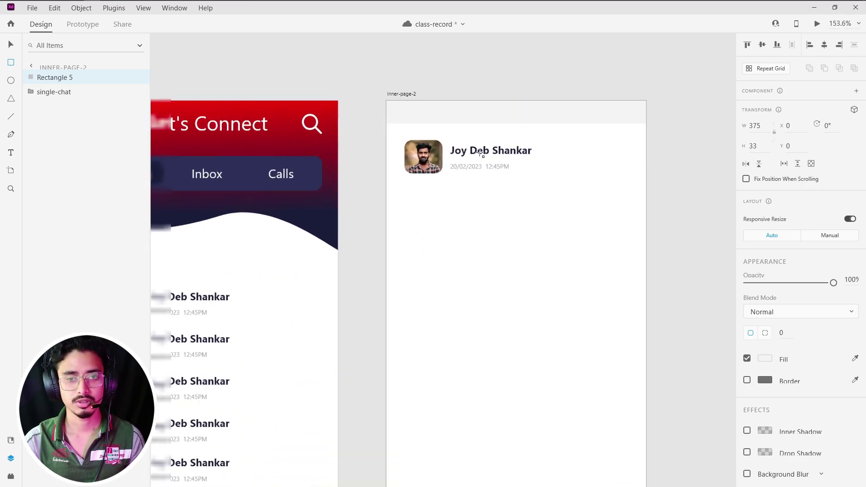
{"action": "scroll", "coordinate": [481, 152], "scroll_direction": "up", "scroll_amount": 2}
{"action": "scroll", "coordinate": [481, 153], "scroll_direction": "up", "scroll_amount": 1}
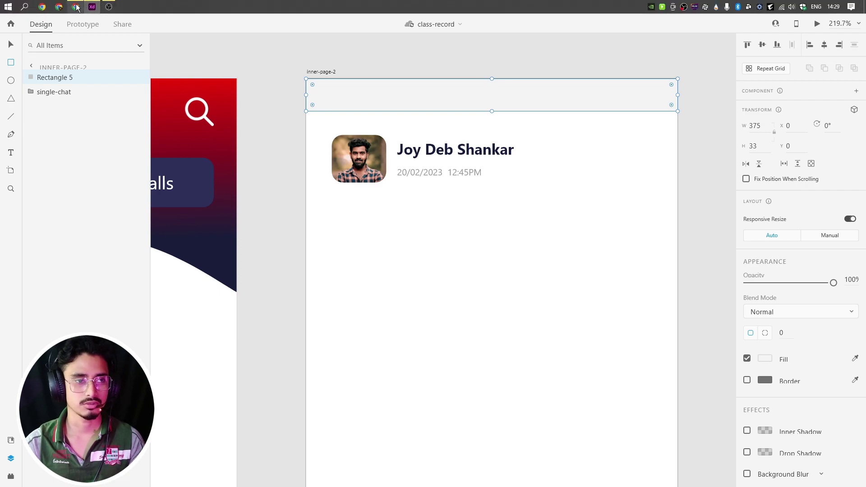
Open Flaticon in a new browser tab and browse its arrow icon results.
{"action": "left_click", "coordinate": [76, 7]}
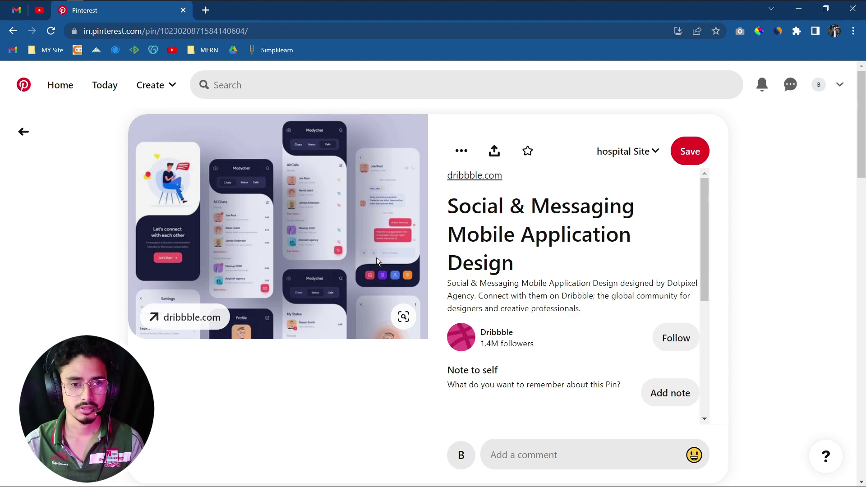
{"action": "left_click", "coordinate": [206, 10]}
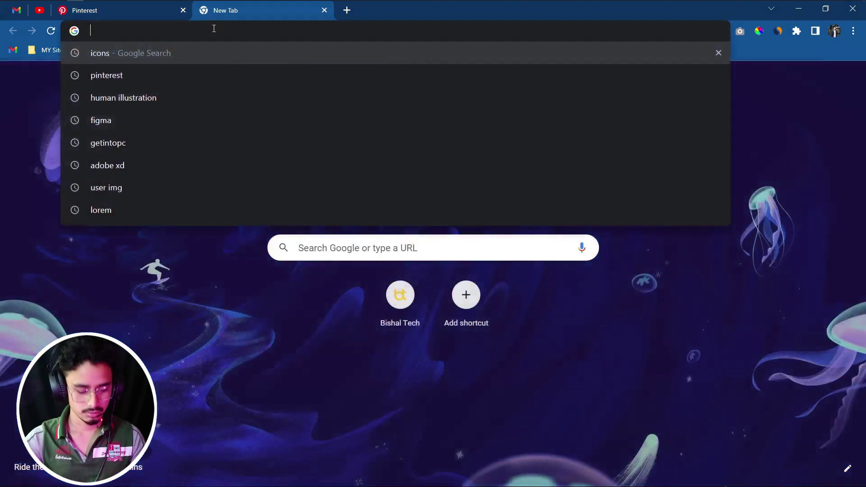
{"action": "type", "text": "fil"}
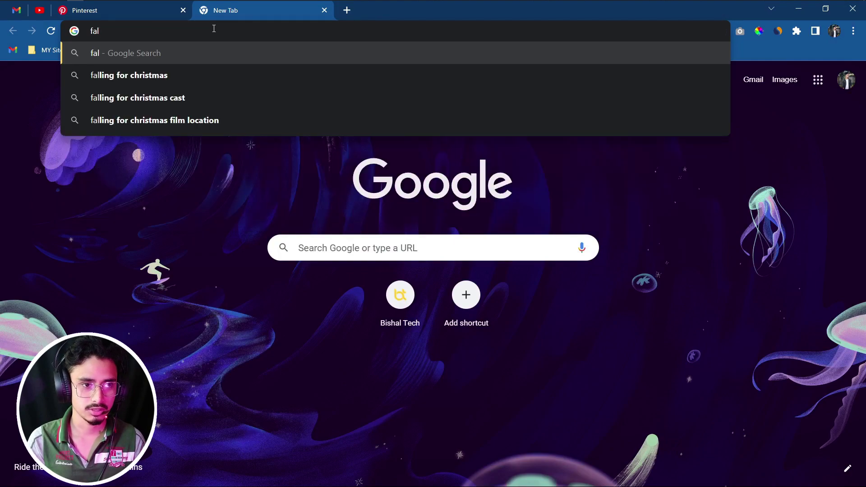
{"action": "key", "text": "BackSpace"}
{"action": "key", "text": "BackSpace"}
{"action": "type", "text": "laticon.com/search?word=arrow"}
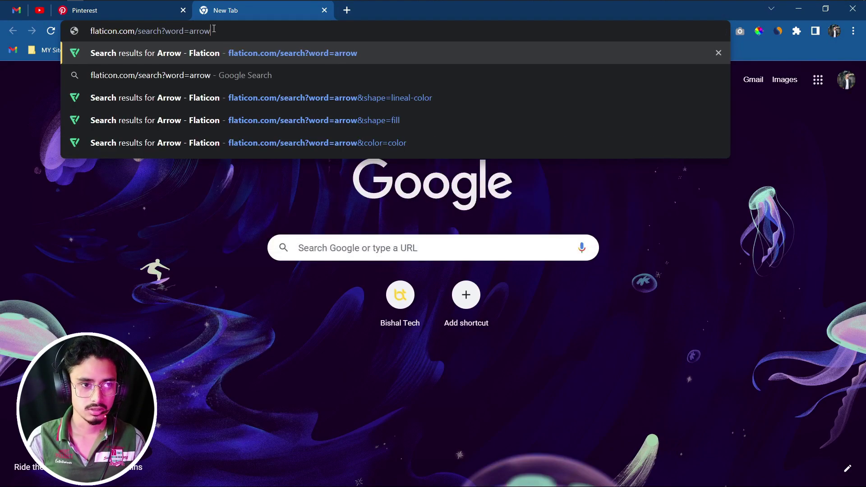
{"action": "key", "text": "Return"}
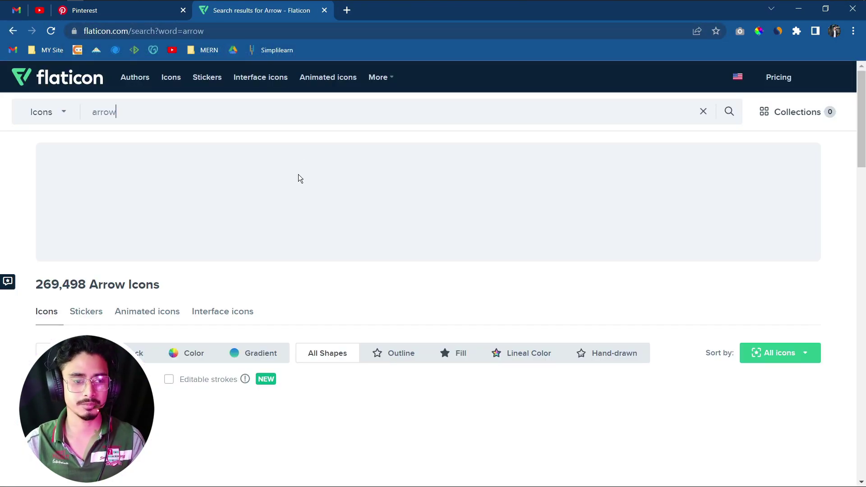
{"action": "scroll", "coordinate": [297, 250], "scroll_direction": "down", "scroll_amount": 4}
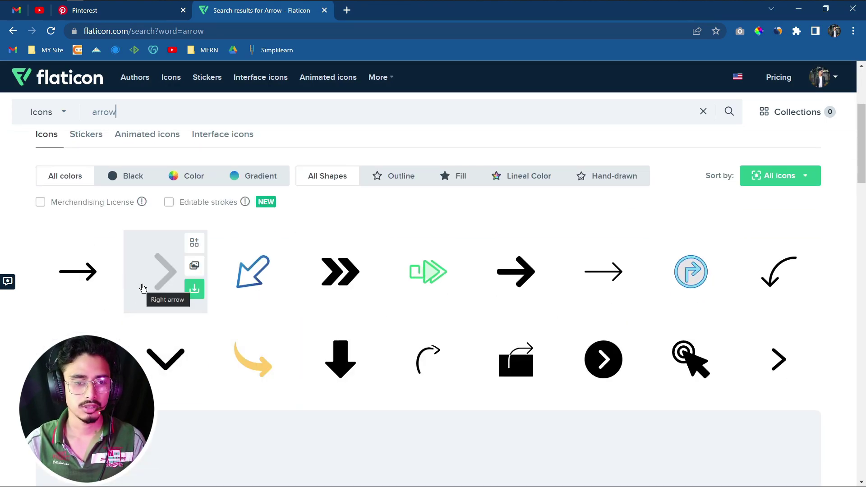
{"action": "scroll", "coordinate": [348, 329], "scroll_direction": "down", "scroll_amount": 5}
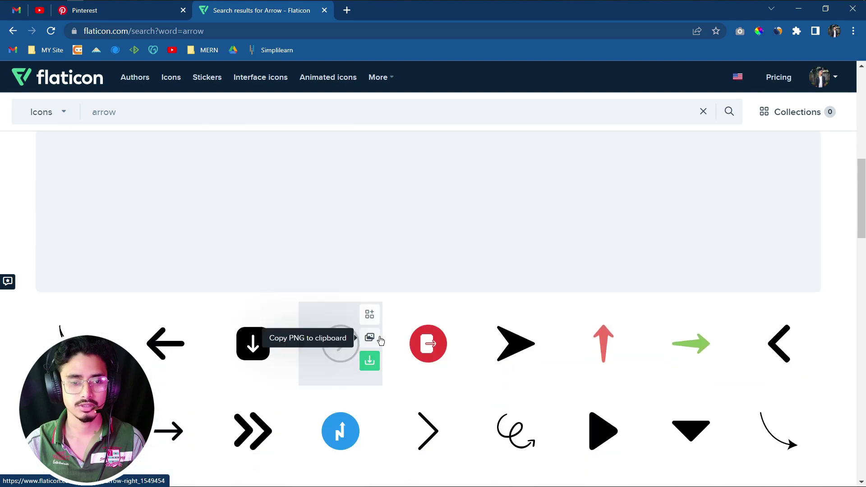
{"action": "scroll", "coordinate": [209, 342], "scroll_direction": "up", "scroll_amount": 4}
{"action": "scroll", "coordinate": [210, 313], "scroll_direction": "up", "scroll_amount": 5}
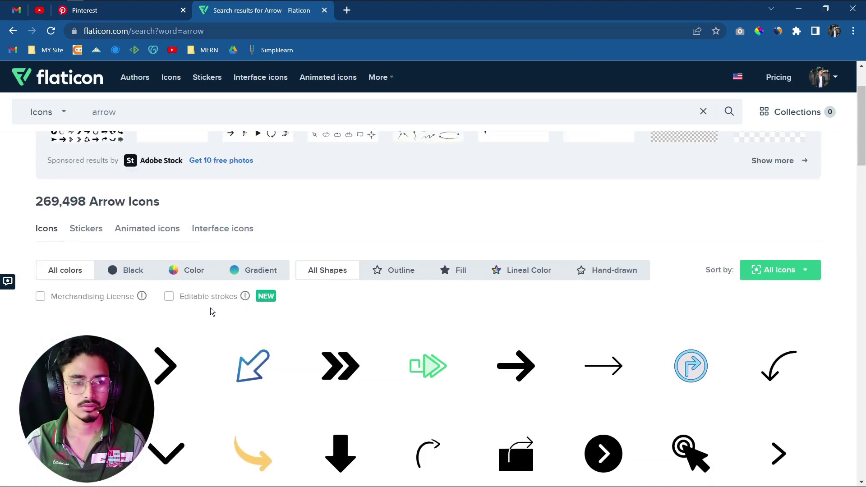
Download the Right Arrow icon as a free PNG and close its details.
{"action": "left_click", "coordinate": [176, 395]}
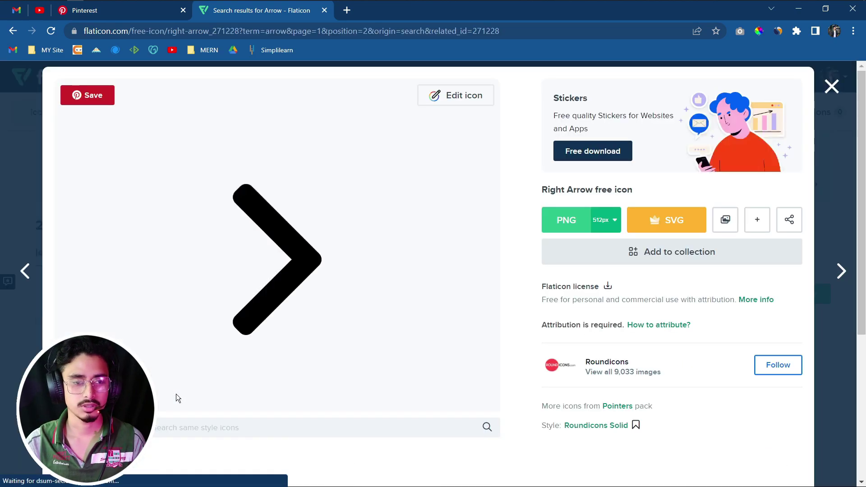
{"action": "left_click", "coordinate": [568, 220]}
{"action": "left_click", "coordinate": [614, 401]}
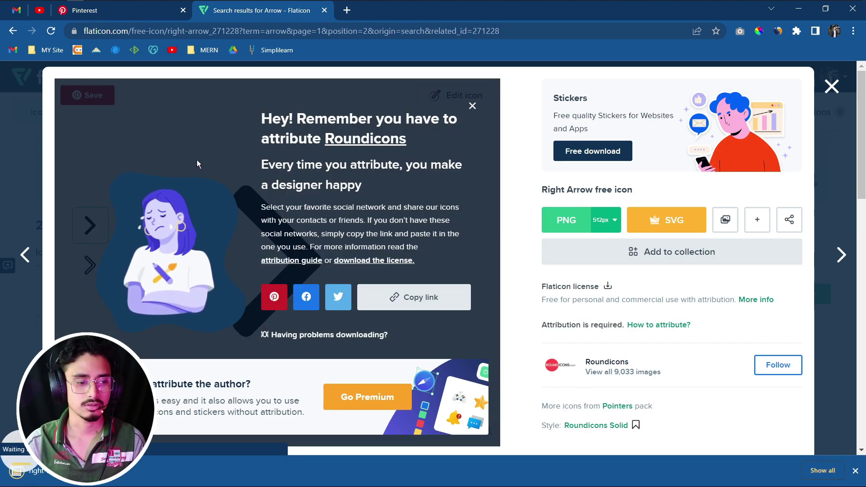
{"action": "left_click", "coordinate": [832, 87]}
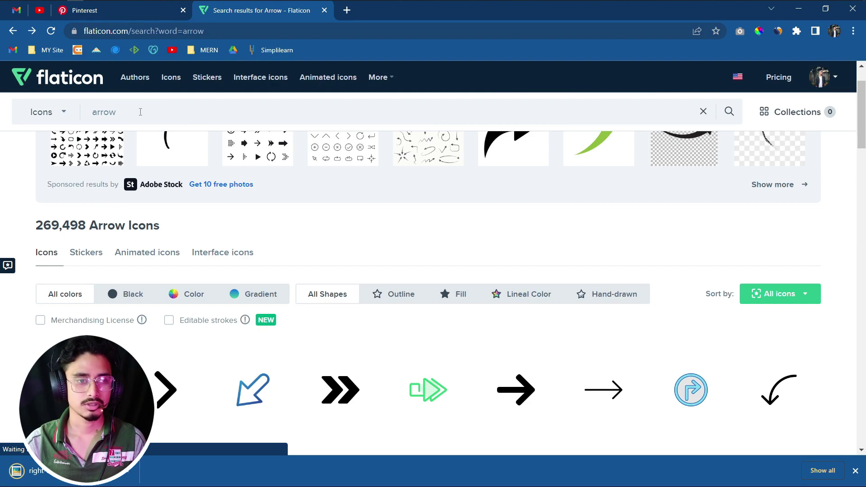
Search Flaticon for 'video call' and open the outlined video camera icon.
{"action": "double_click", "coordinate": [107, 112]}
{"action": "type", "text": "video"}
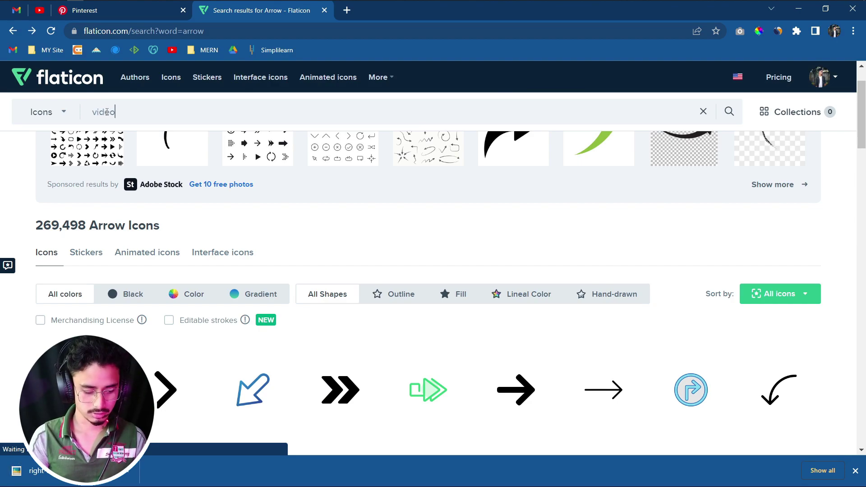
{"action": "type", "text": "cal"}
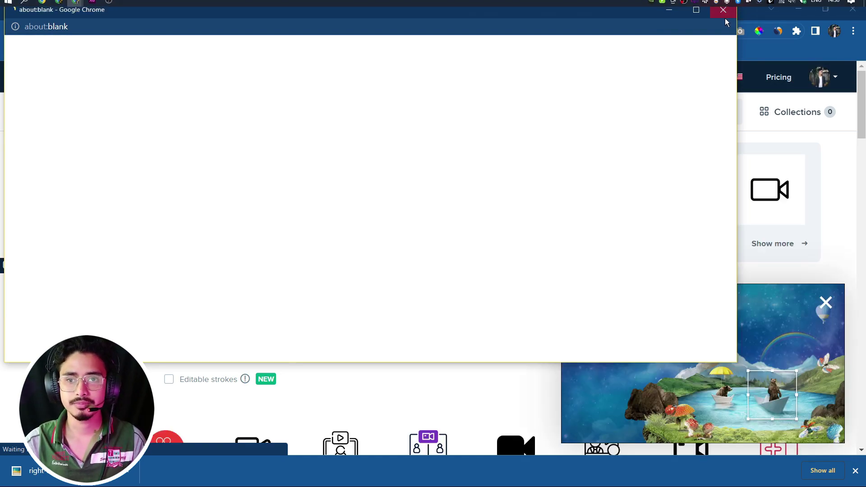
{"action": "left_click", "coordinate": [723, 11]}
{"action": "scroll", "coordinate": [342, 315], "scroll_direction": "down", "scroll_amount": 5}
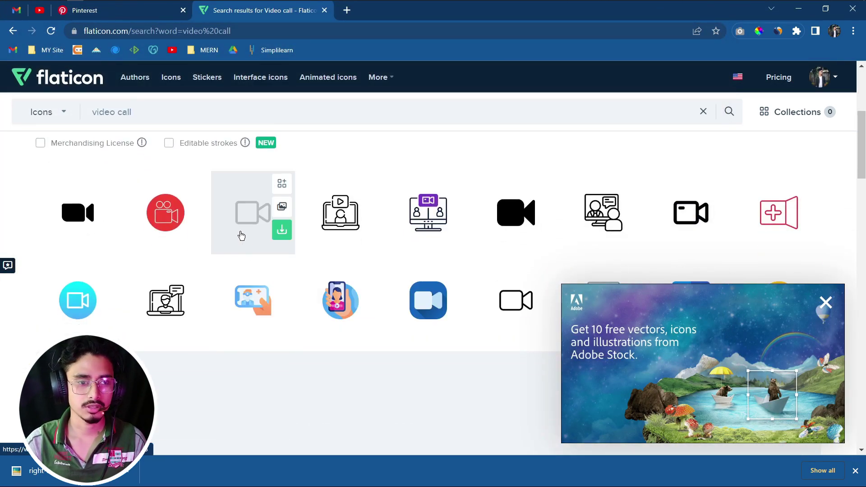
{"action": "left_click", "coordinate": [242, 221]}
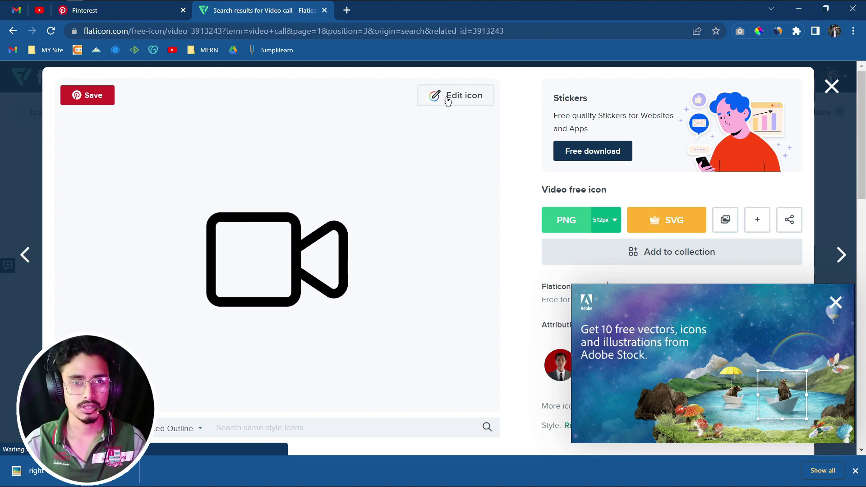
Glance at the Adobe XD design and Pinterest reference, then return to the video icon.
{"action": "key", "text": "alt+Tab"}
{"action": "key", "text": "alt+Tab"}
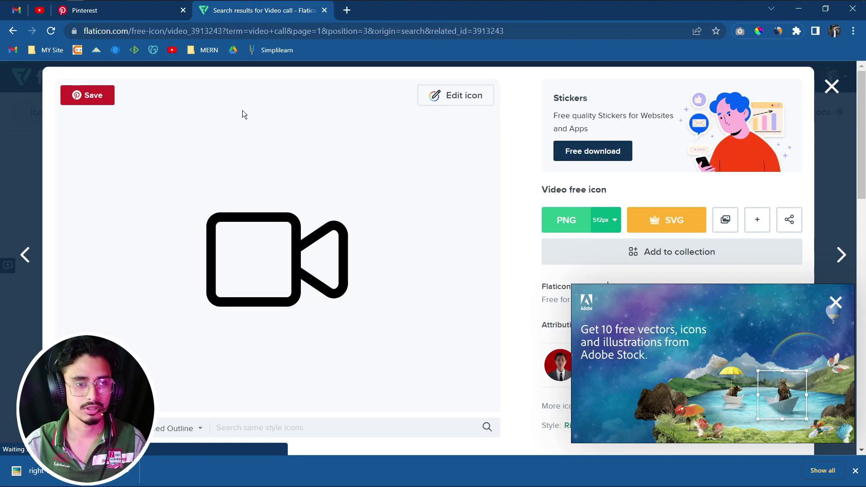
{"action": "left_click", "coordinate": [134, 18]}
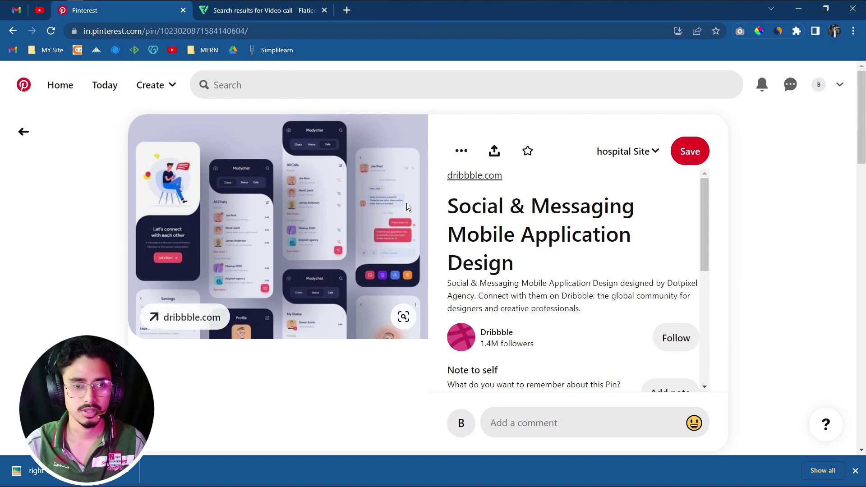
{"action": "key", "text": "alt+Tab"}
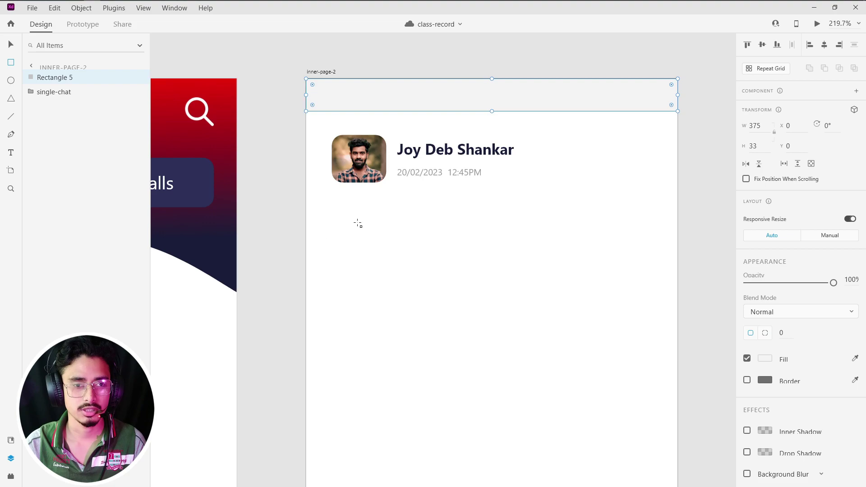
{"action": "key", "text": "alt+Tab"}
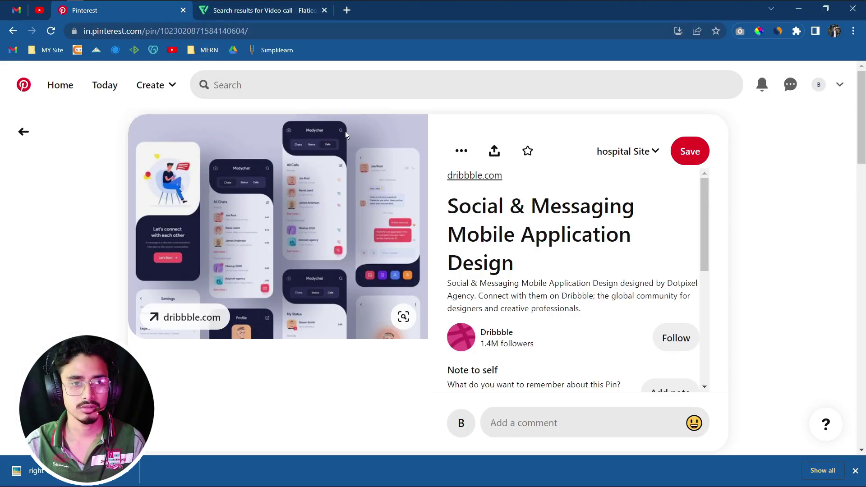
{"action": "left_click", "coordinate": [253, 14]}
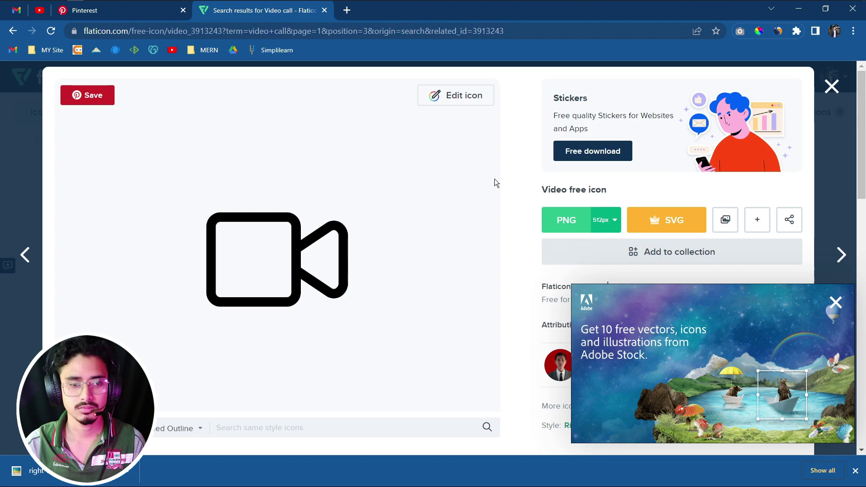
Download the video camera icon as a free PNG, dismissing the Adobe Stock advert.
{"action": "left_click", "coordinate": [561, 225]}
{"action": "left_click", "coordinate": [835, 302]}
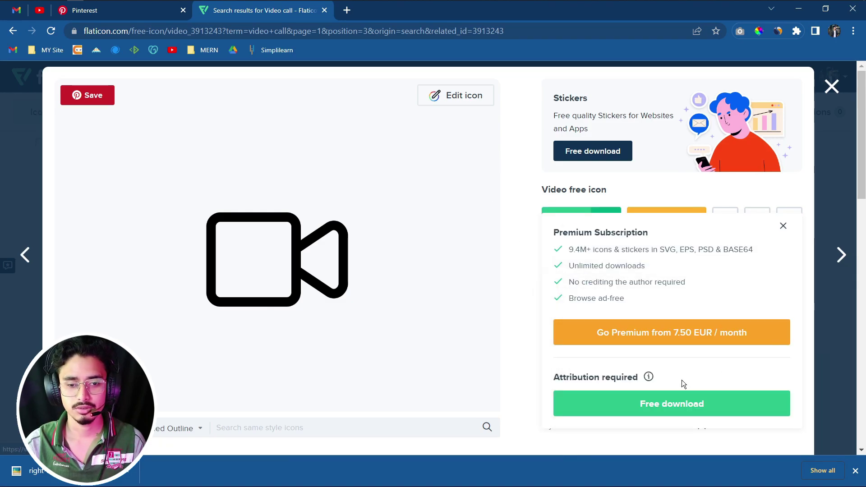
{"action": "left_click", "coordinate": [597, 406]}
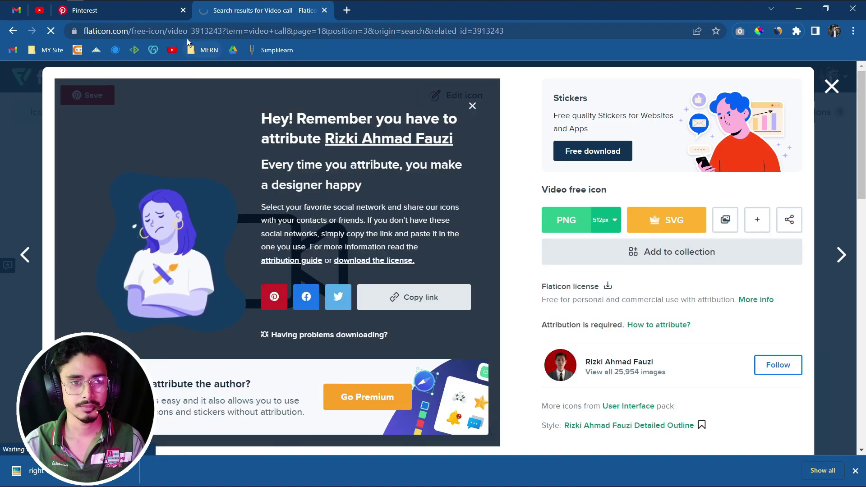
{"action": "left_click", "coordinate": [831, 86]}
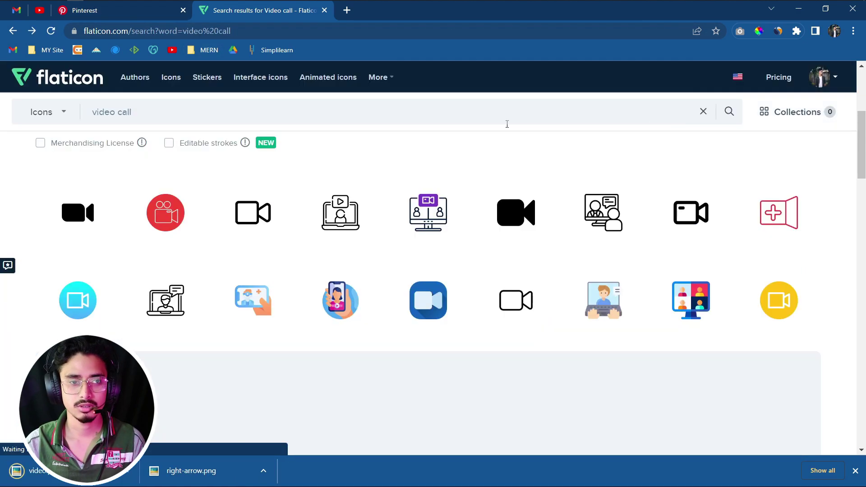
{"action": "double_click", "coordinate": [111, 110]}
Search 'call' and download the outlined Telephone icon as a free PNG.
{"action": "key", "text": "BackSpace"}
{"action": "key", "text": "Return"}
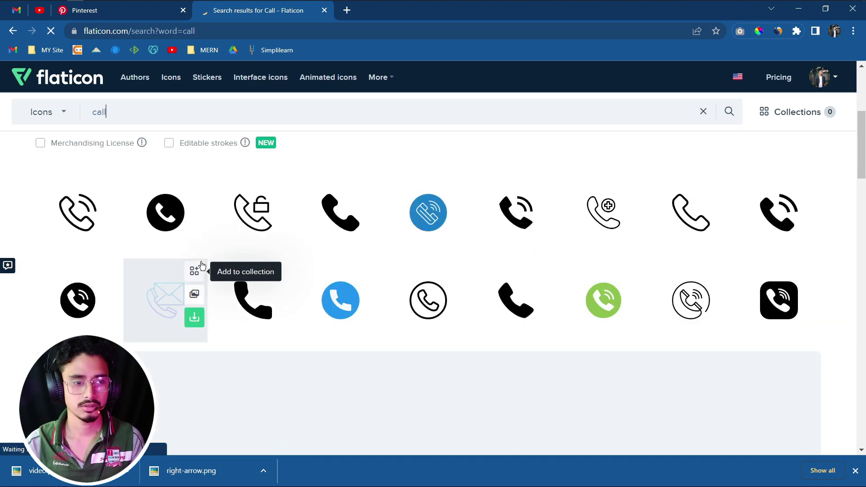
{"action": "left_click", "coordinate": [654, 245]}
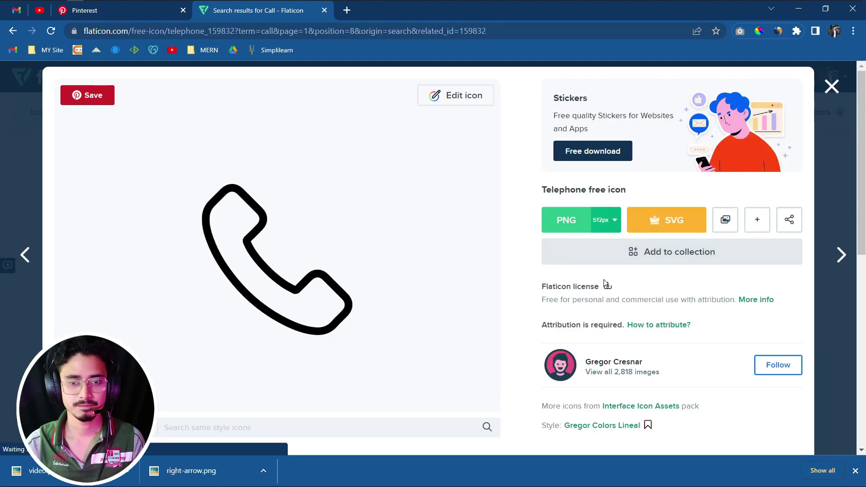
{"action": "left_click", "coordinate": [566, 222]}
{"action": "left_click", "coordinate": [588, 409]}
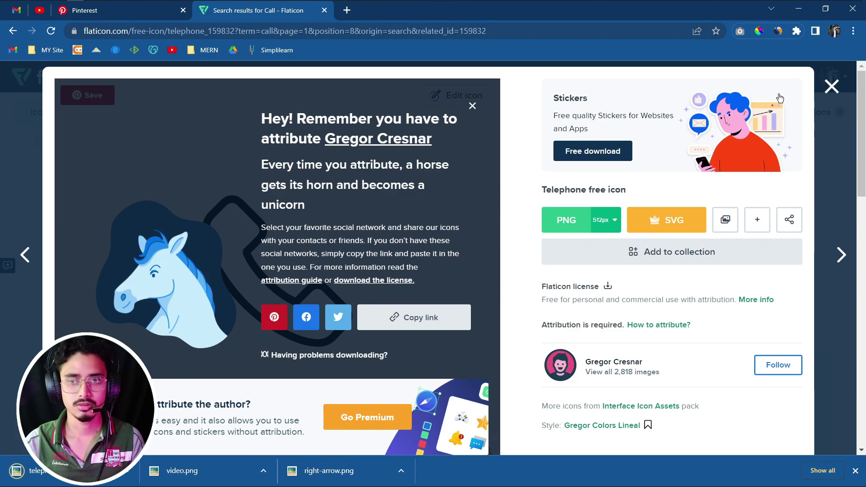
{"action": "left_click", "coordinate": [826, 89]}
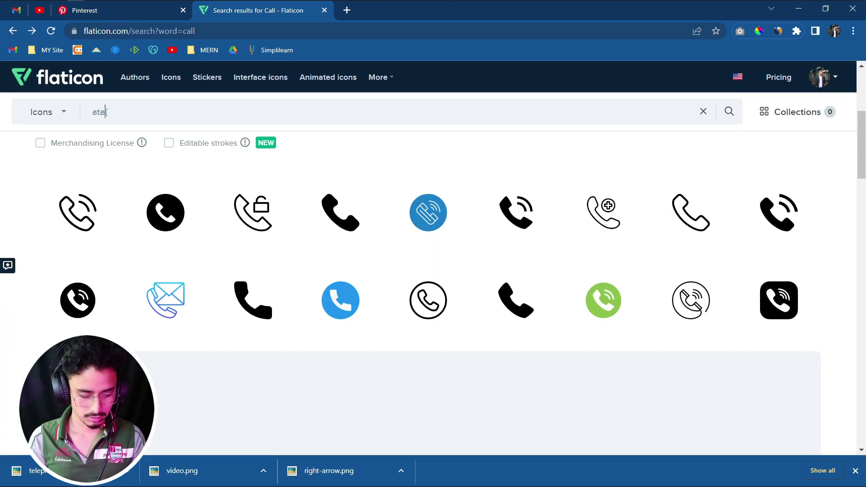
Search Flaticon for attachment icons, then change the search to pin icons.
{"action": "key", "text": "Return"}
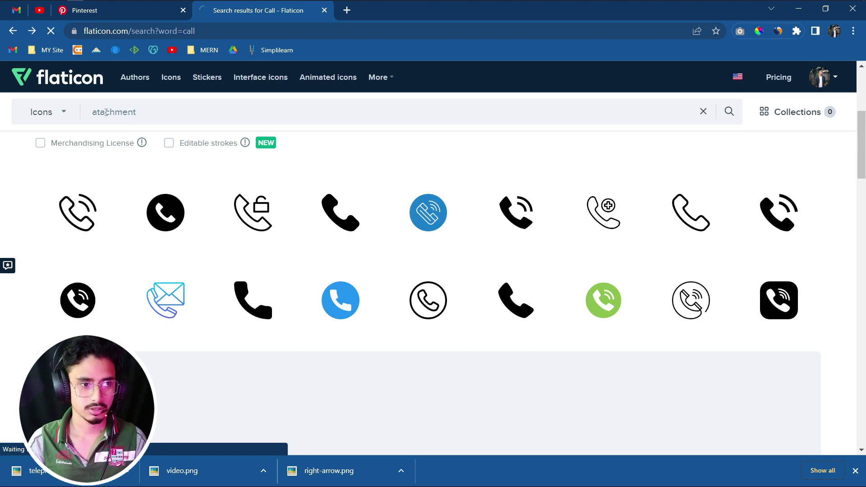
{"action": "scroll", "coordinate": [246, 248], "scroll_direction": "down", "scroll_amount": 4}
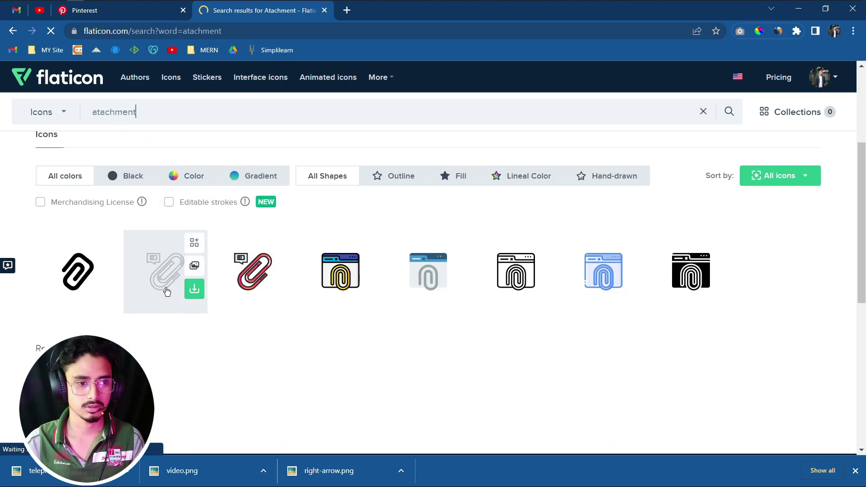
{"action": "scroll", "coordinate": [446, 298], "scroll_direction": "down", "scroll_amount": 4}
{"action": "scroll", "coordinate": [445, 299], "scroll_direction": "up", "scroll_amount": 4}
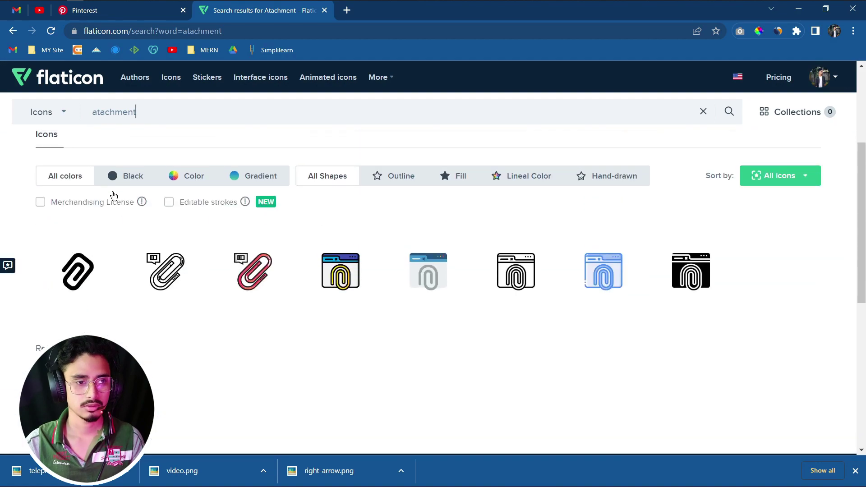
{"action": "double_click", "coordinate": [115, 113]}
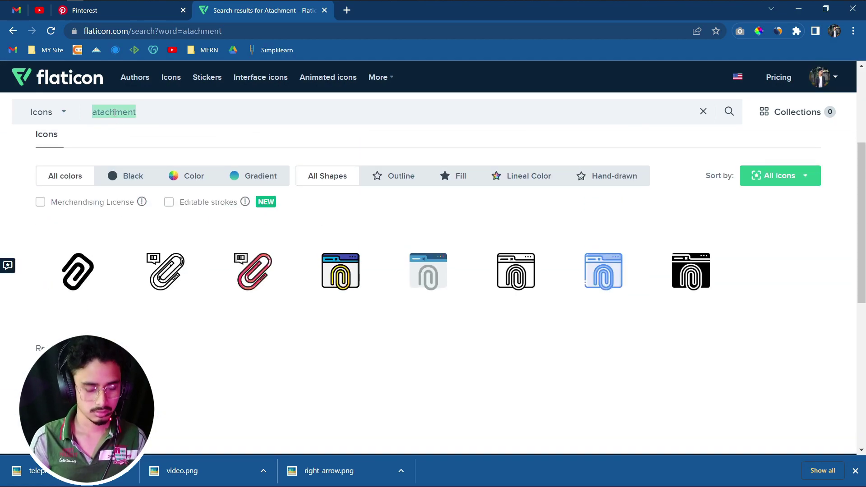
{"action": "key", "text": "BackSpace"}
{"action": "type", "text": "pin"}
{"action": "key", "text": "Return"}
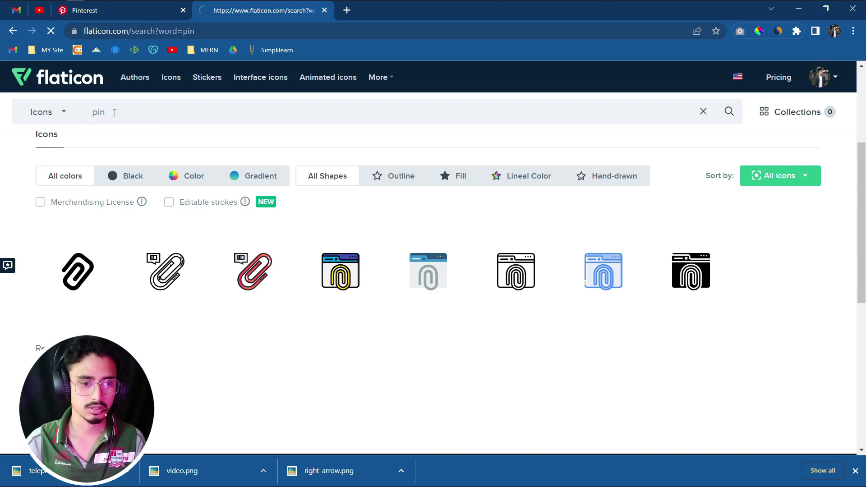
Browse the pin results, then search Flaticon for 'att' attachment icons instead.
{"action": "scroll", "coordinate": [370, 284], "scroll_direction": "down", "scroll_amount": 3}
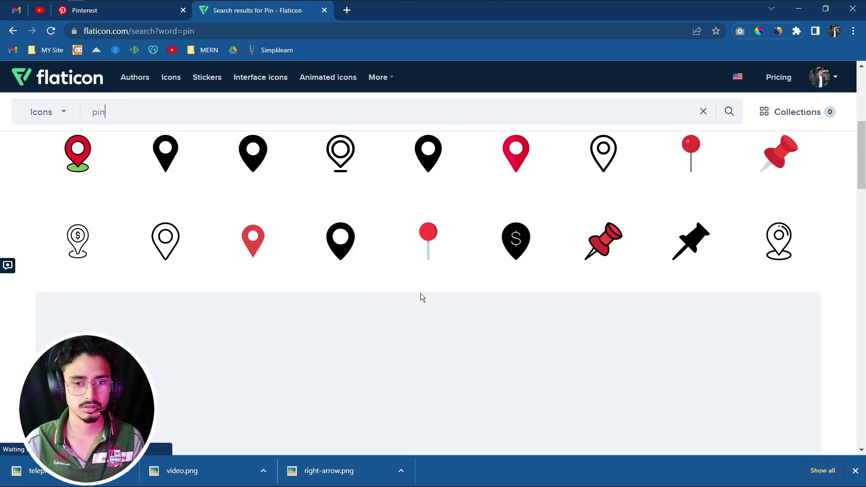
{"action": "scroll", "coordinate": [496, 316], "scroll_direction": "down", "scroll_amount": 3}
{"action": "scroll", "coordinate": [514, 323], "scroll_direction": "down", "scroll_amount": 4}
{"action": "scroll", "coordinate": [406, 316], "scroll_direction": "down", "scroll_amount": 1}
{"action": "scroll", "coordinate": [311, 308], "scroll_direction": "up", "scroll_amount": 3}
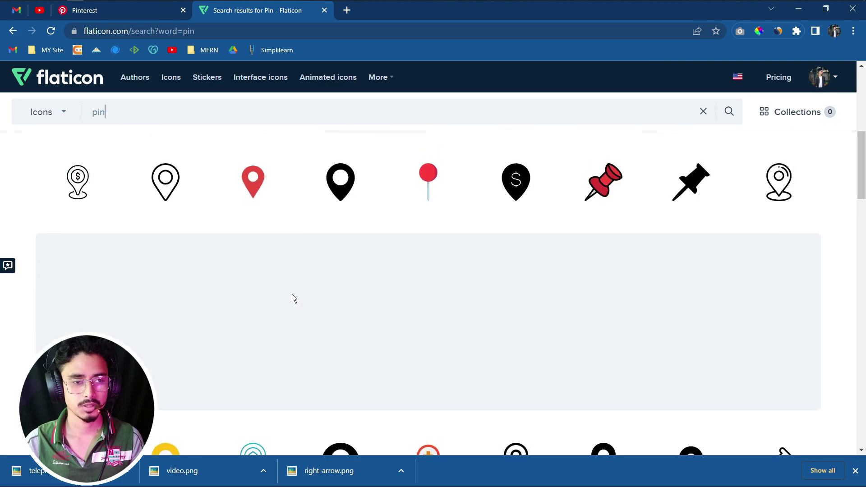
{"action": "scroll", "coordinate": [292, 296], "scroll_direction": "up", "scroll_amount": 5}
{"action": "scroll", "coordinate": [170, 218], "scroll_direction": "up", "scroll_amount": 2}
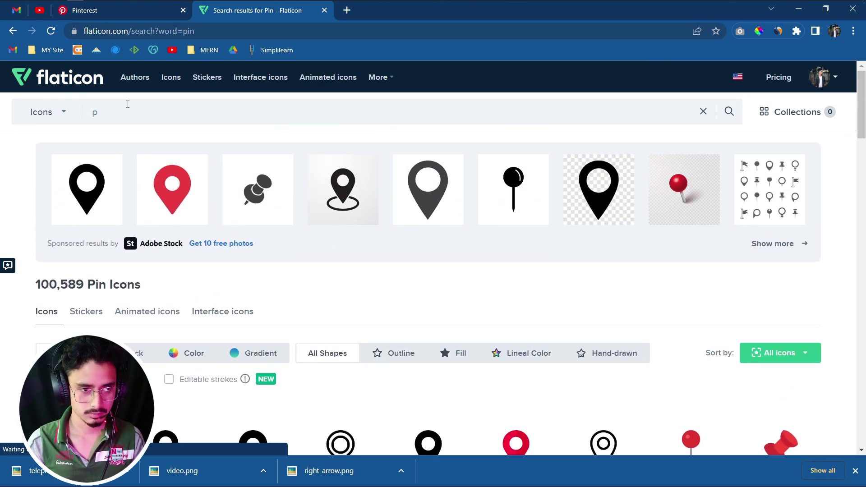
{"action": "key", "text": "BackSpace"}
{"action": "type", "text": "a"}
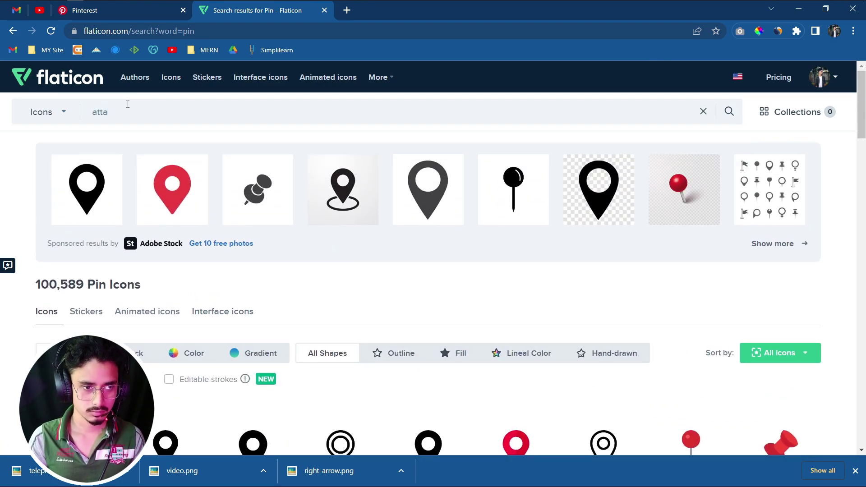
{"action": "type", "text": "thcmen"}
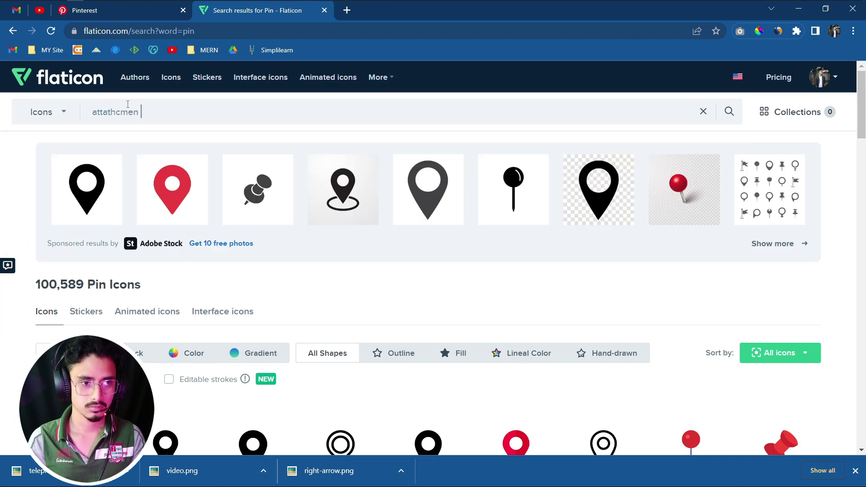
{"action": "type", "text": "t"}
{"action": "key", "text": "Return"}
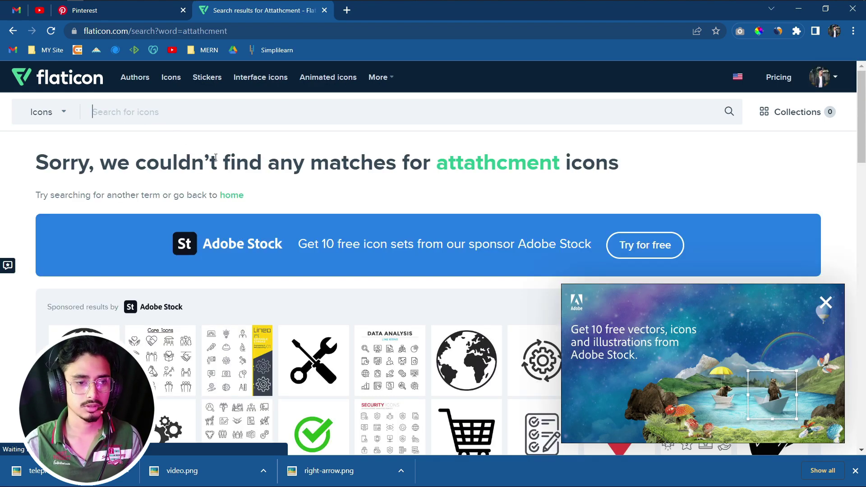
{"action": "scroll", "coordinate": [248, 203], "scroll_direction": "down", "scroll_amount": 5}
Compare the XD design with the Pinterest reference, then return to the Flaticon search.
{"action": "key", "text": "alt+Tab"}
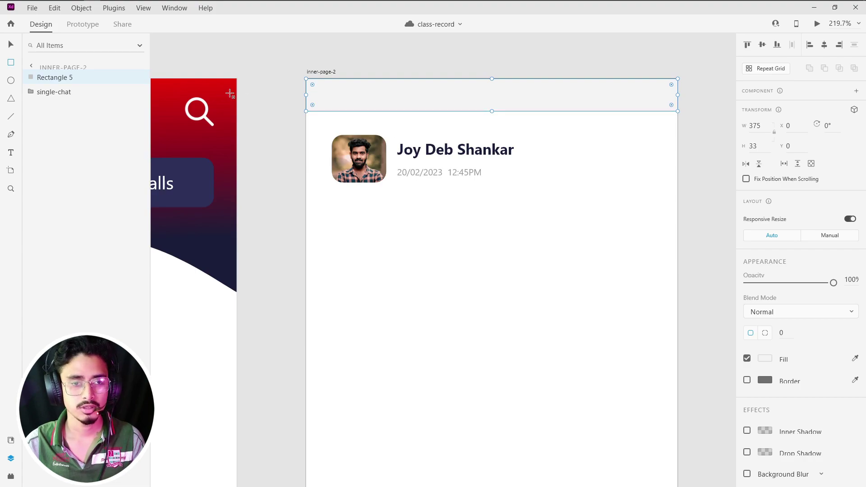
{"action": "key", "text": "alt+Tab"}
{"action": "left_click", "coordinate": [140, 14]}
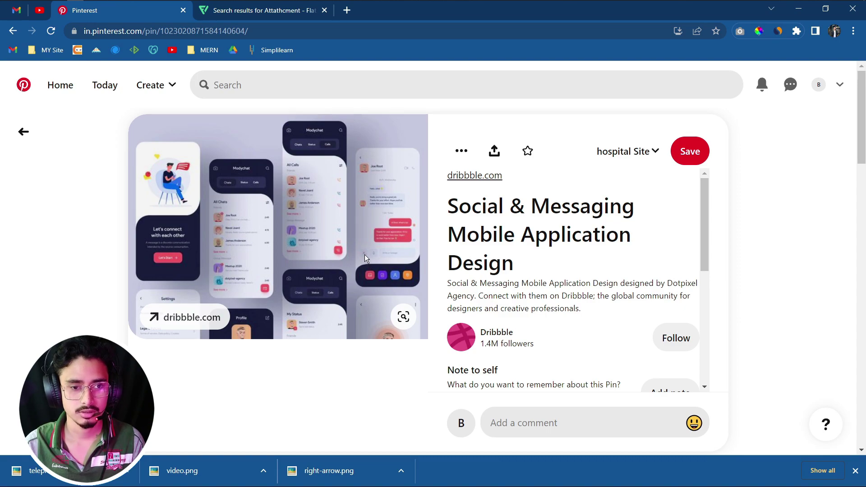
{"action": "key", "text": "alt+Tab"}
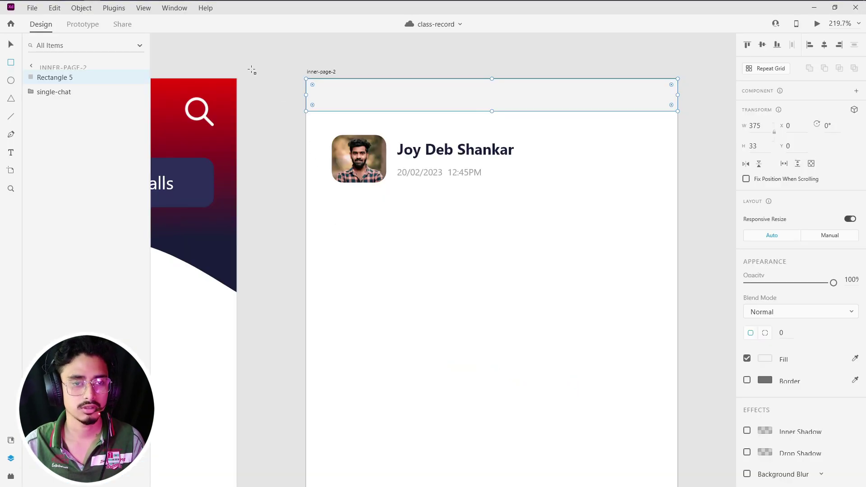
{"action": "key", "text": "alt+Tab"}
{"action": "left_click", "coordinate": [242, 16]}
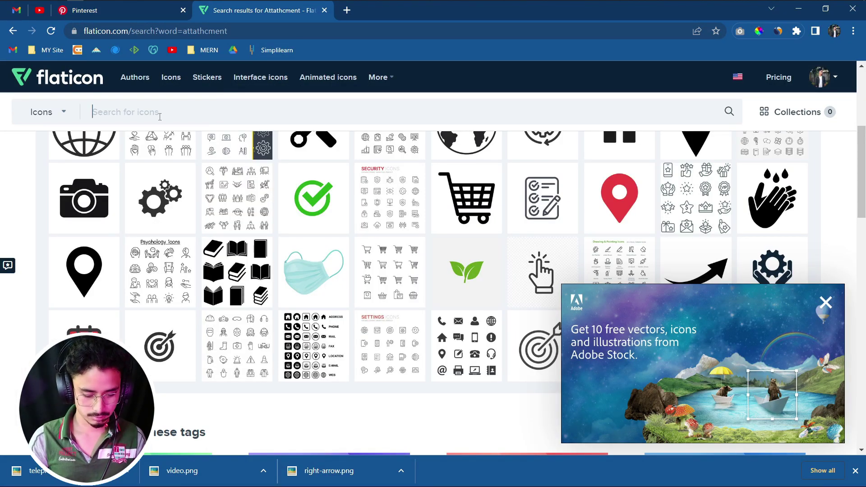
Search 'mic' and download the outline microphone icon as a free PNG.
{"action": "type", "text": "mic"}
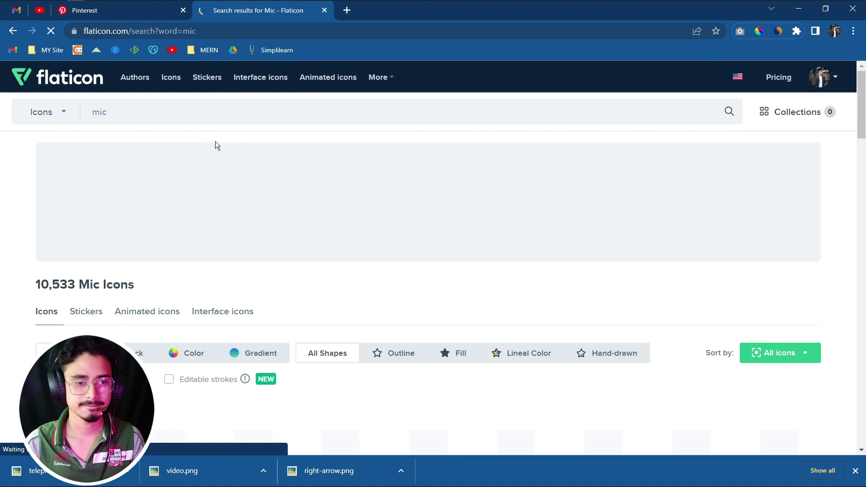
{"action": "scroll", "coordinate": [314, 188], "scroll_direction": "down", "scroll_amount": 5}
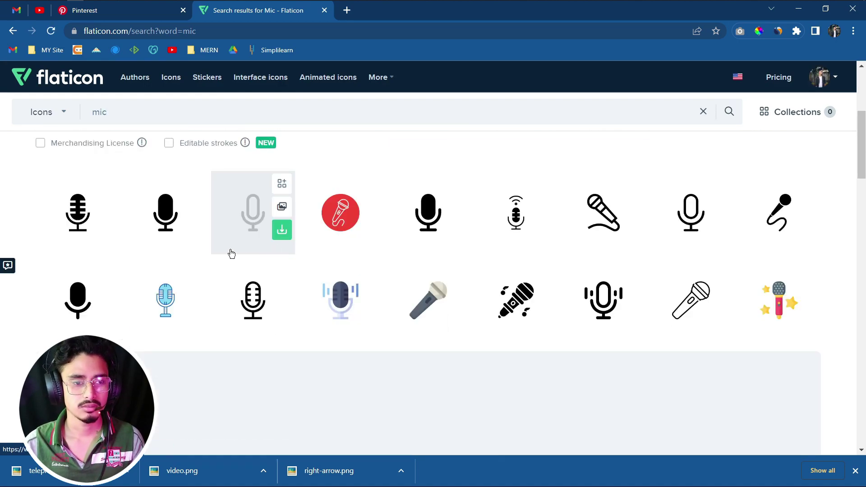
{"action": "left_click", "coordinate": [246, 226]}
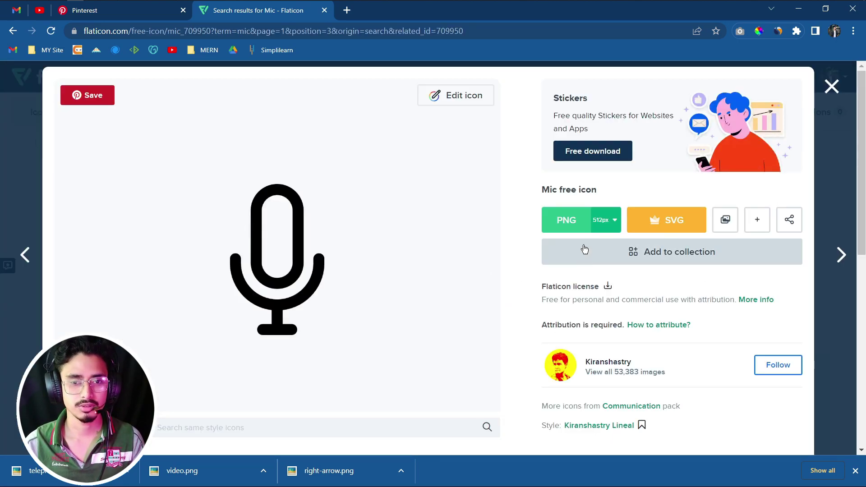
{"action": "left_click", "coordinate": [571, 223]}
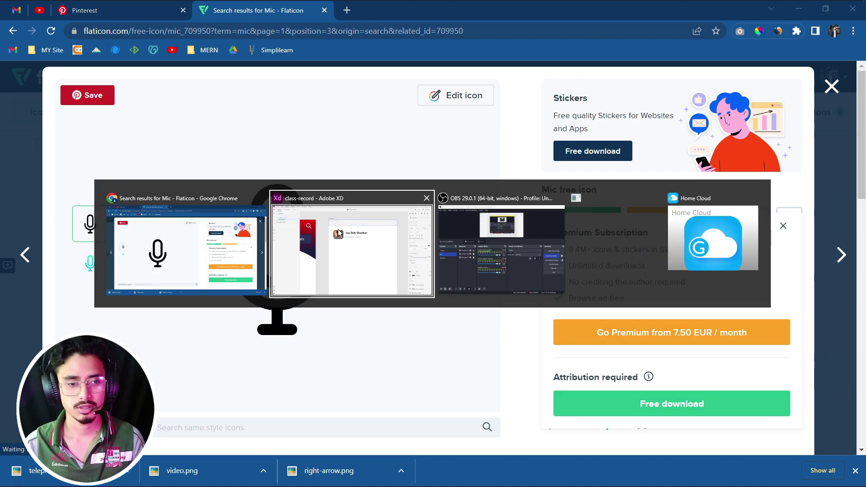
{"action": "left_click", "coordinate": [132, 9]}
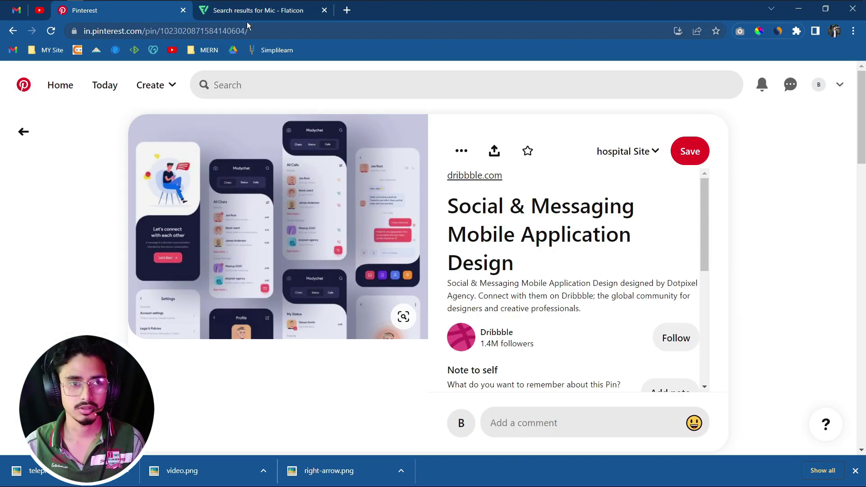
{"action": "left_click", "coordinate": [284, 11]}
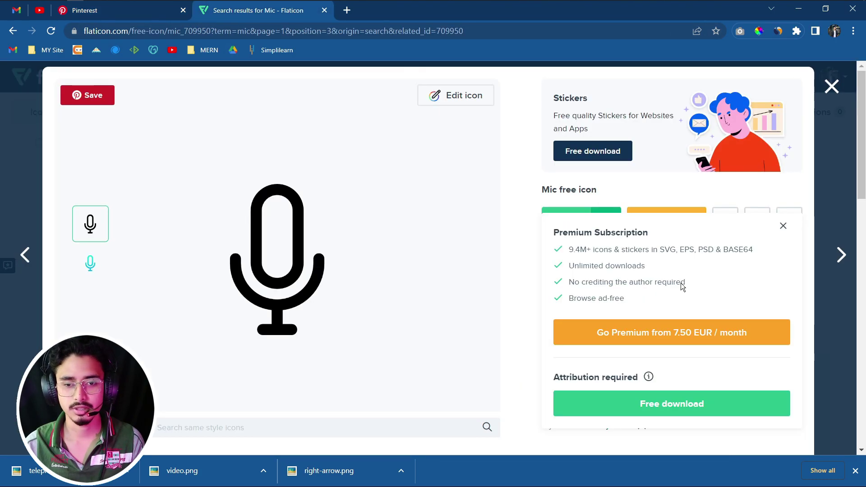
{"action": "left_click", "coordinate": [625, 408]}
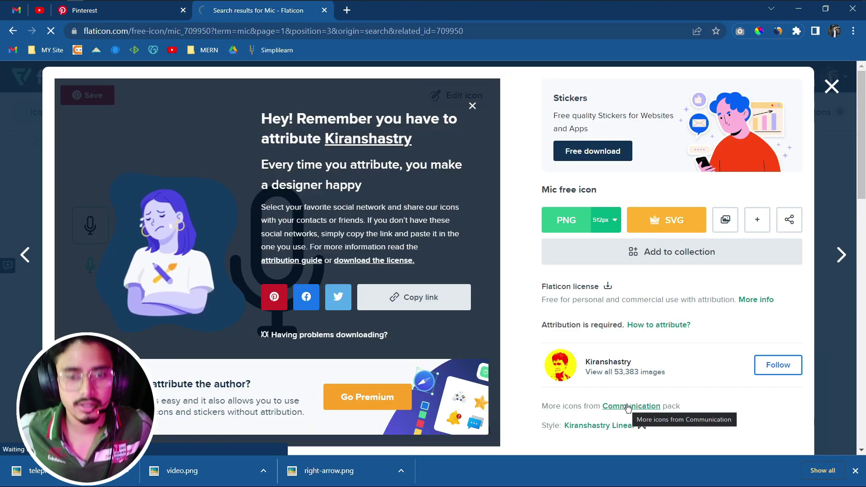
{"action": "left_click", "coordinate": [831, 85]}
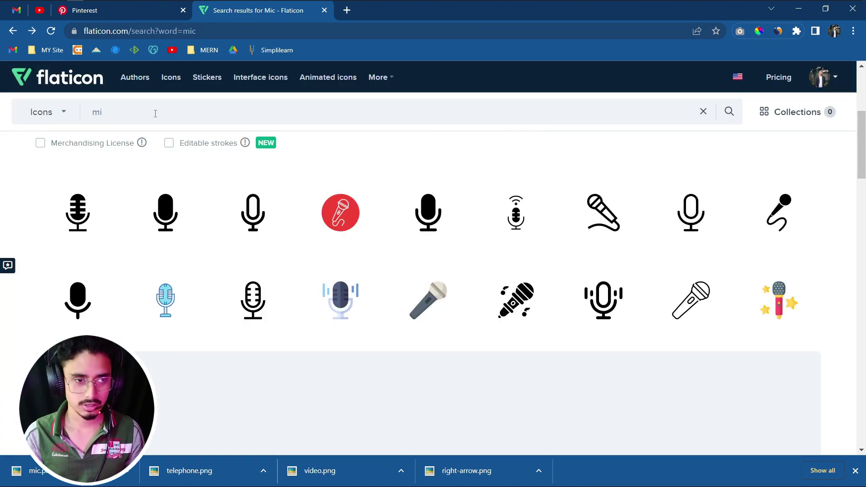
Search Google for 'attachment' in a new browser tab.
{"action": "left_click", "coordinate": [349, 13]}
{"action": "type", "text": "atam"}
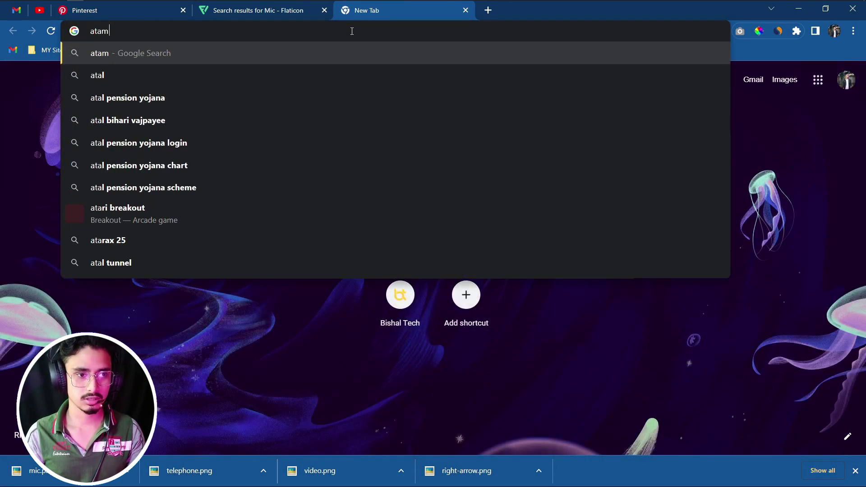
{"action": "key", "text": "BackSpace"}
{"action": "type", "text": "c"}
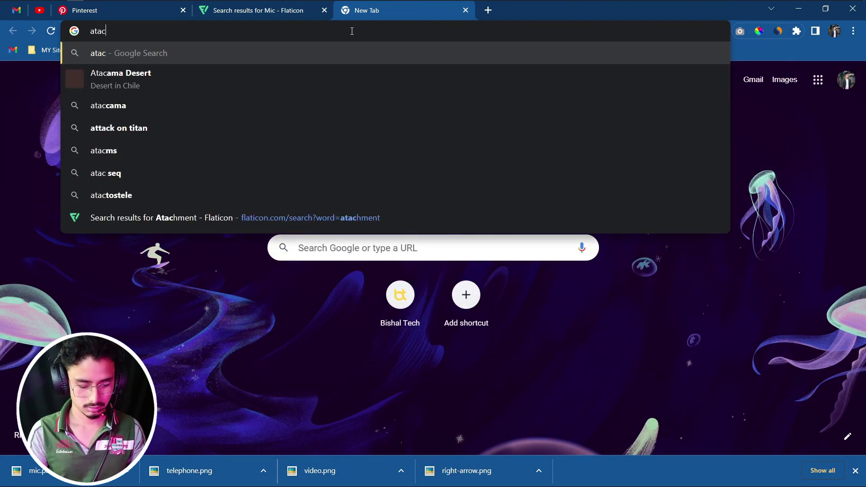
{"action": "type", "text": "hment"}
{"action": "key", "text": "Return"}
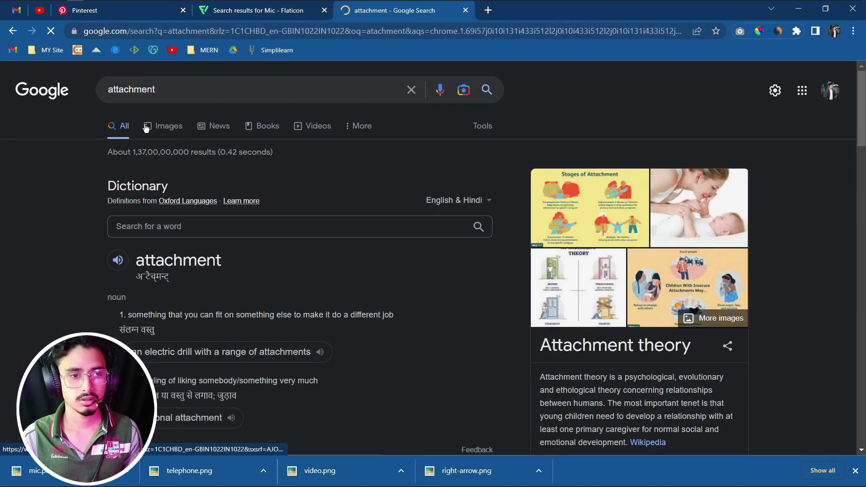
Refine the Google query to 'attachment icon' and select the full query text.
{"action": "double_click", "coordinate": [135, 91]}
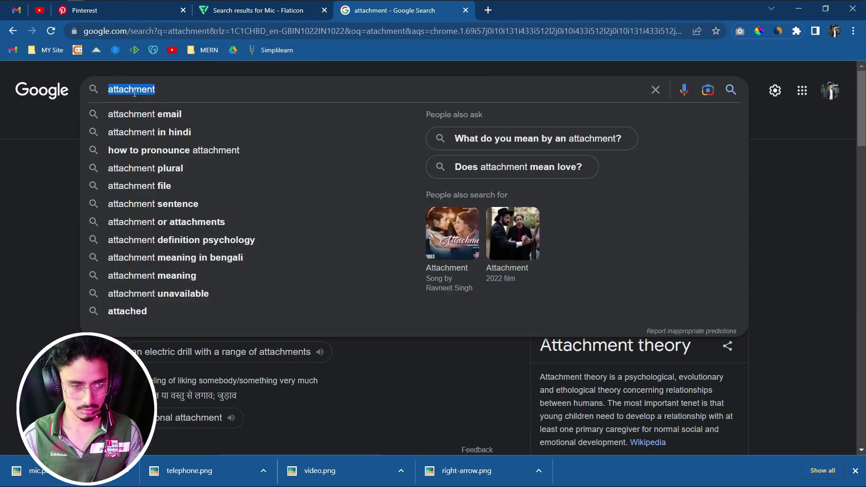
{"action": "key", "text": "Right"}
{"action": "type", "text": "io"}
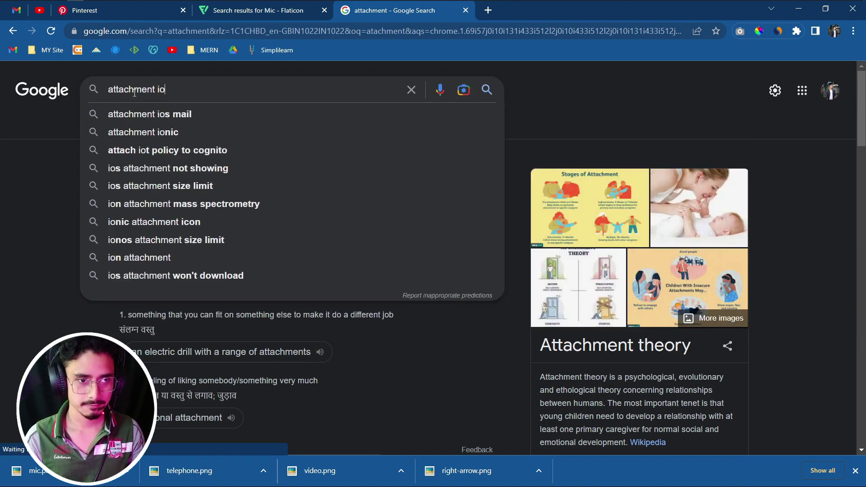
{"action": "key", "text": "BackSpace"}
{"action": "type", "text": "cp"}
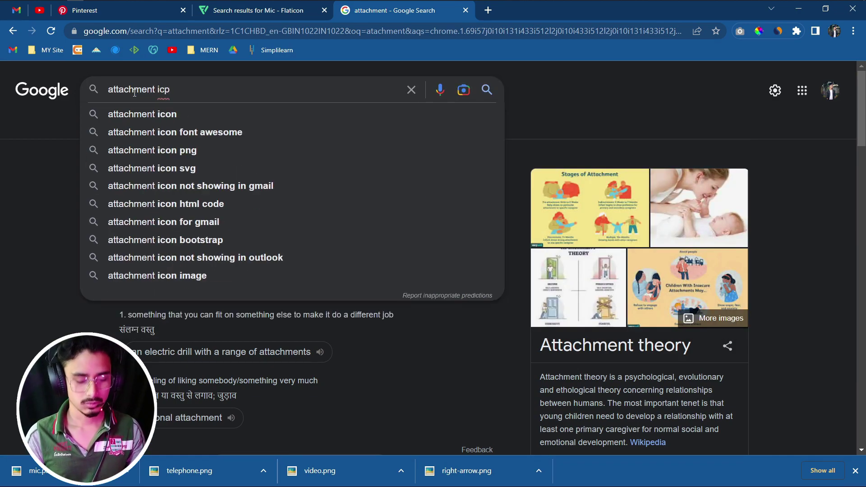
{"action": "key", "text": "BackSpace"}
{"action": "type", "text": "on"}
{"action": "key", "text": "Return"}
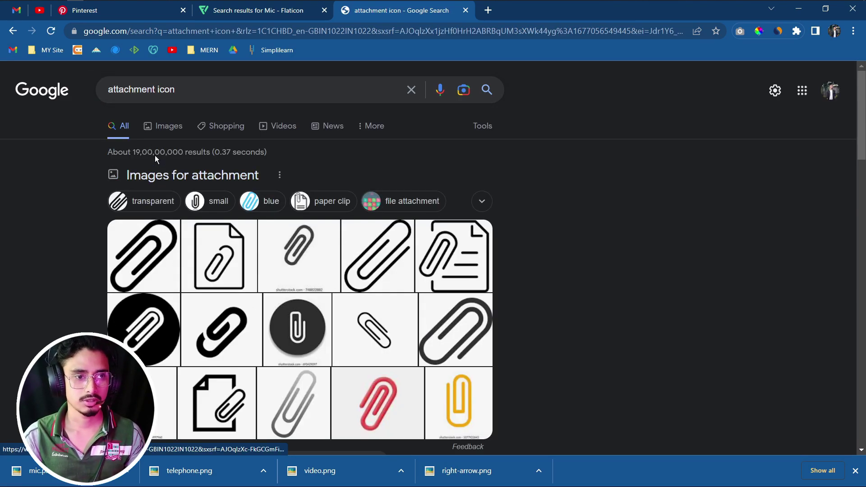
{"action": "triple_click", "coordinate": [126, 89]}
{"action": "key", "text": "ctrl+c"}
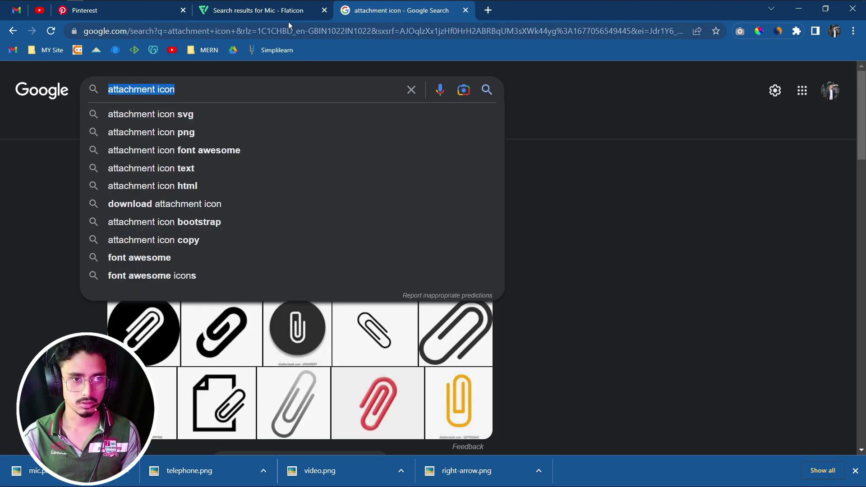
{"action": "left_click", "coordinate": [283, 11]}
Search Flaticon for 'attachment icon' and download the Attach Paperclip Symbol as a free PNG.
{"action": "key", "text": "ctrl+v"}
{"action": "key", "text": "Return"}
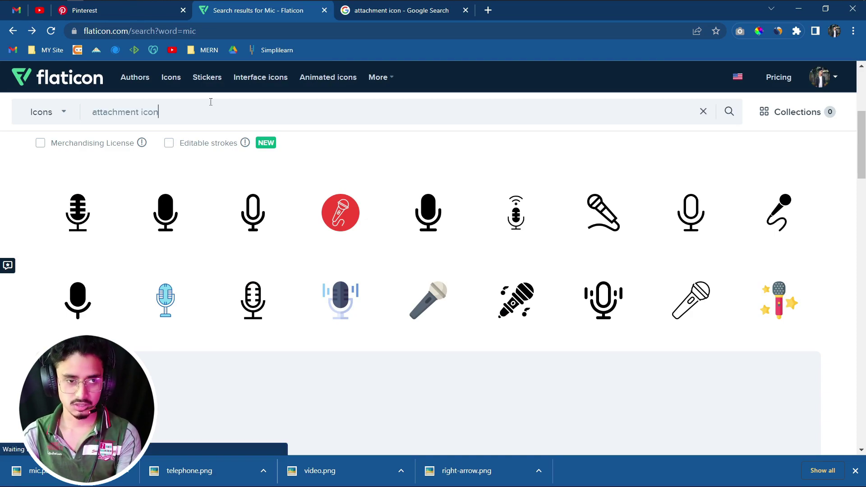
{"action": "scroll", "coordinate": [337, 165], "scroll_direction": "down", "scroll_amount": 4}
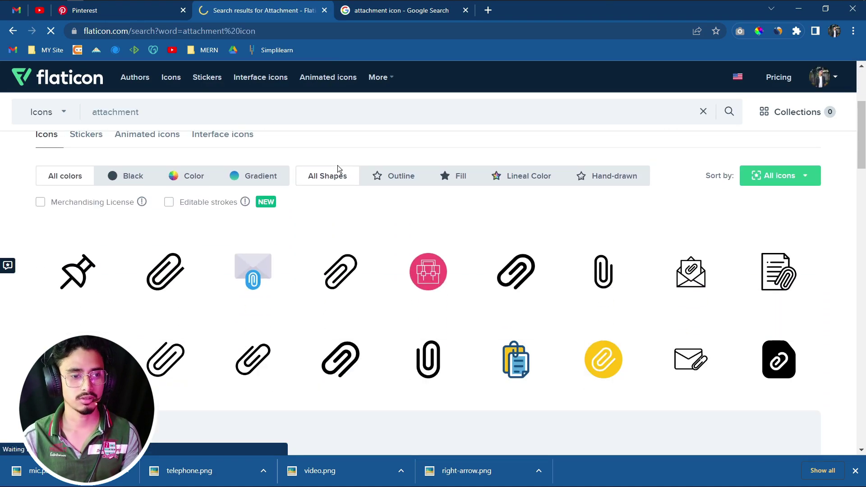
{"action": "mouse_move", "coordinate": [339, 359]}
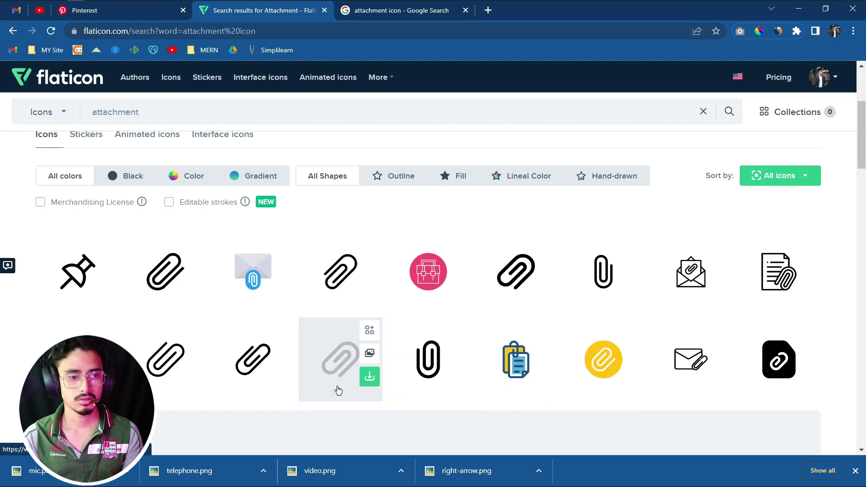
{"action": "left_click", "coordinate": [167, 277]}
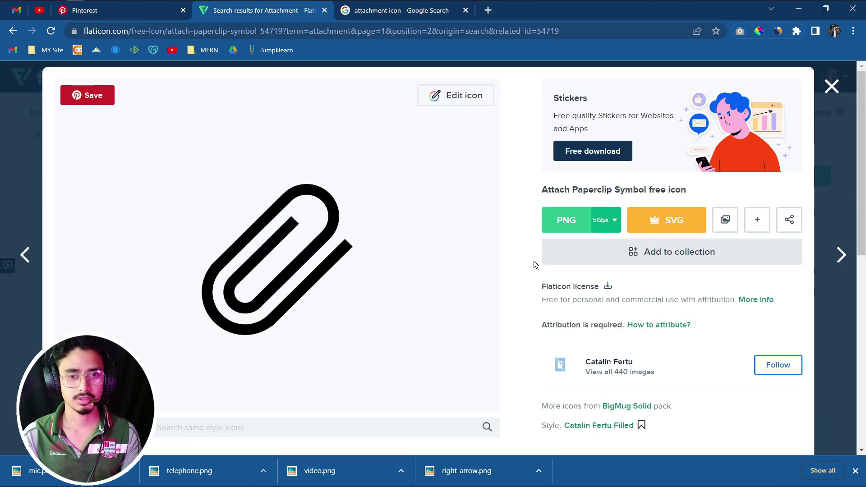
{"action": "left_click", "coordinate": [572, 232]}
{"action": "left_click", "coordinate": [600, 401]}
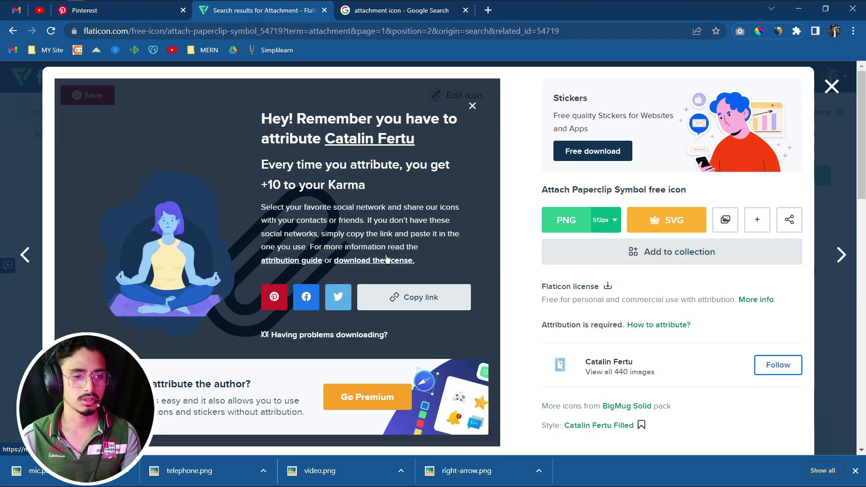
{"action": "key", "text": "alt+Left"}
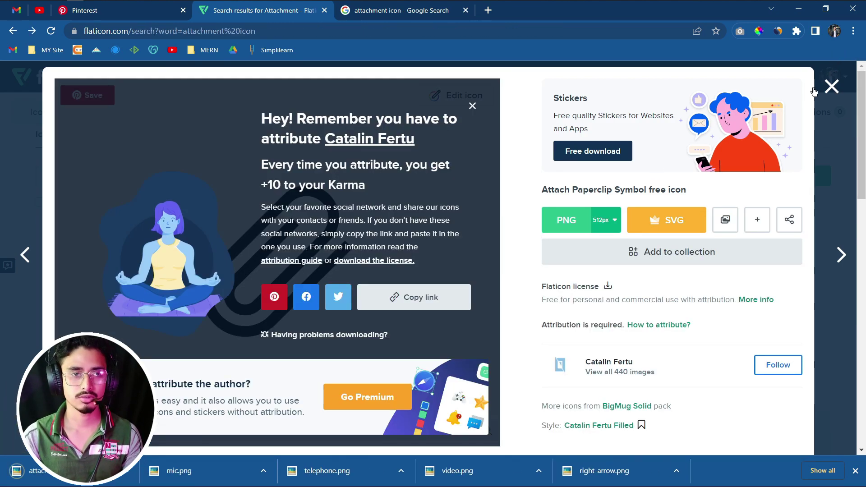
{"action": "left_click", "coordinate": [155, 9]}
{"action": "mouse_move", "coordinate": [374, 173]}
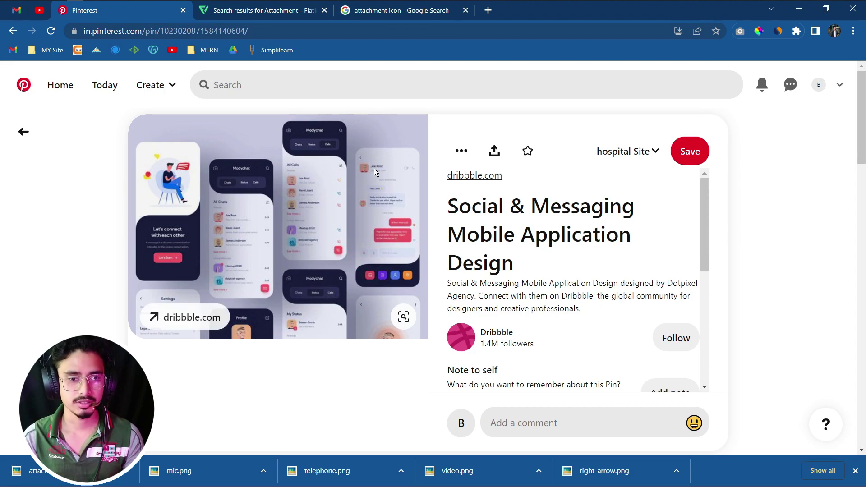
{"action": "key", "text": "alt+Tab"}
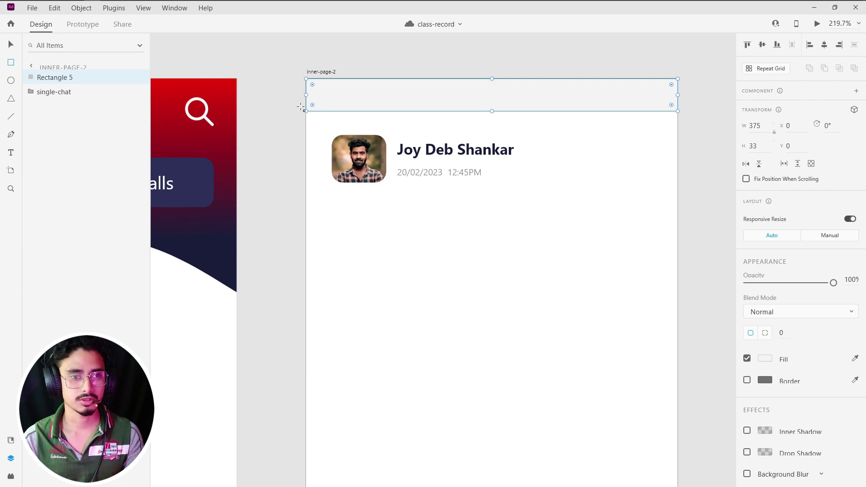
Rename the top grey rectangle layer to 'header' and lock it.
{"action": "left_click", "coordinate": [10, 45]}
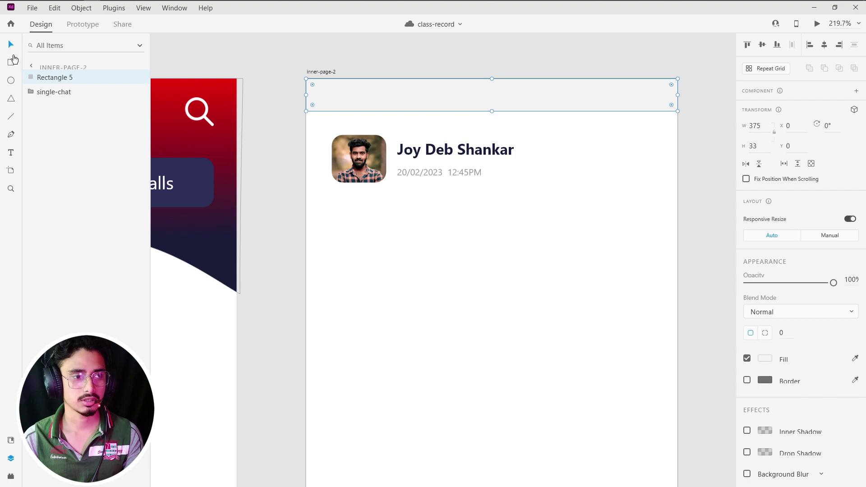
{"action": "mouse_move", "coordinate": [85, 78]}
{"action": "left_click", "coordinate": [129, 80]}
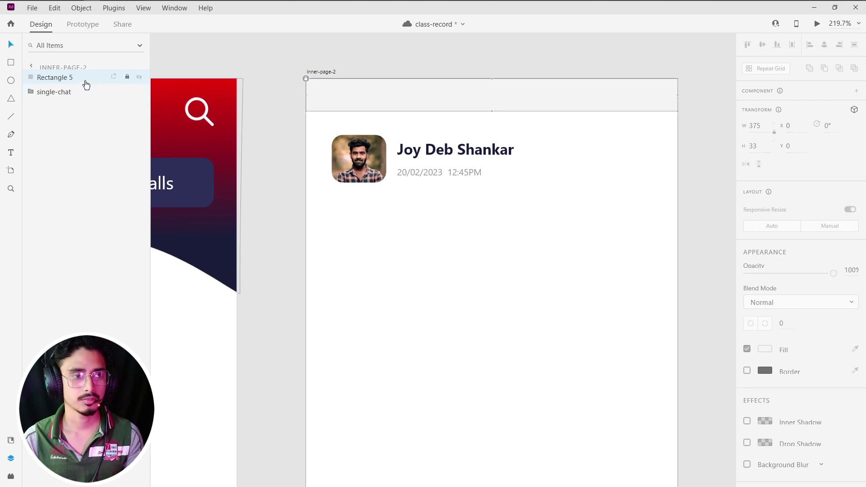
{"action": "double_click", "coordinate": [62, 77]}
{"action": "type", "text": "header"}
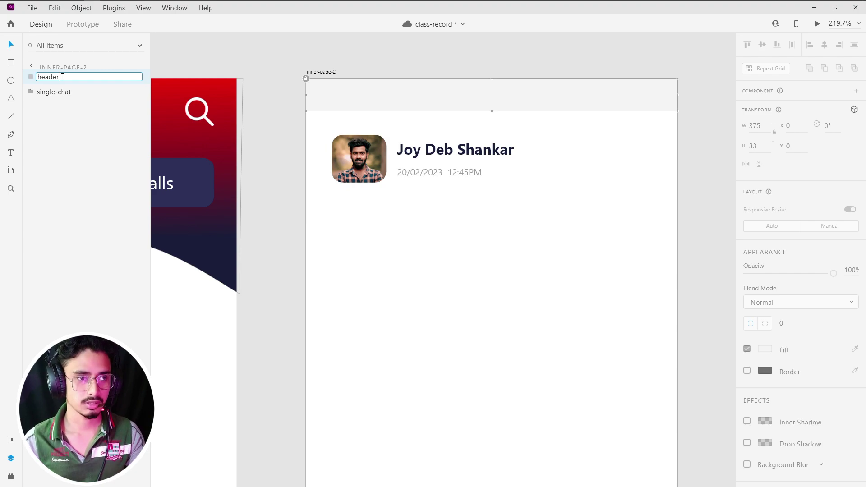
{"action": "key", "text": "Return"}
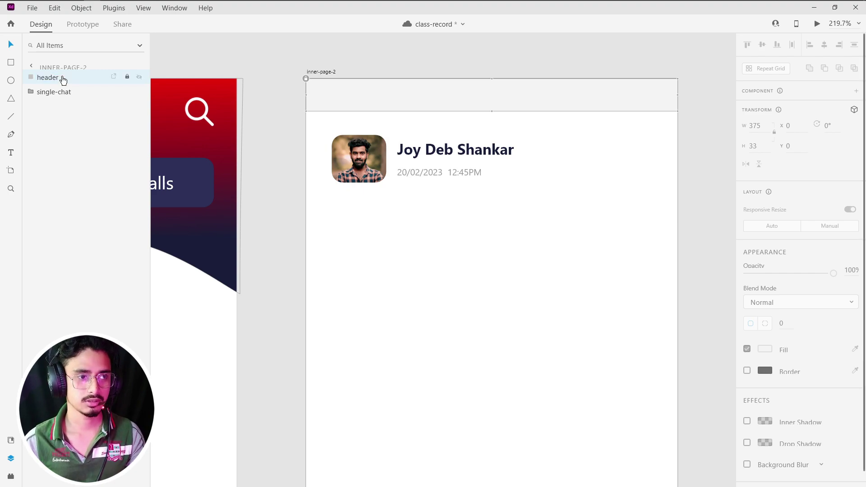
{"action": "left_click", "coordinate": [54, 92]}
Select the single-chat group and open File Explorer to find the downloaded icons.
{"action": "left_click", "coordinate": [497, 204]}
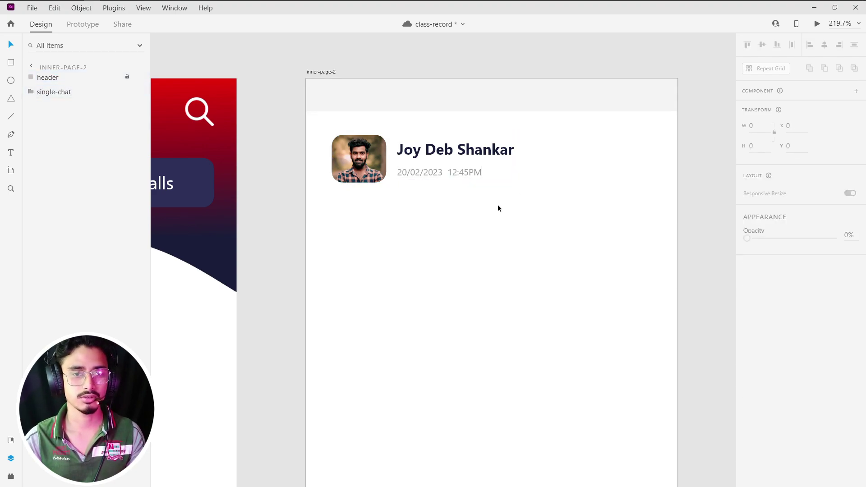
{"action": "left_click", "coordinate": [445, 176]}
{"action": "key", "text": "alt+Tab"}
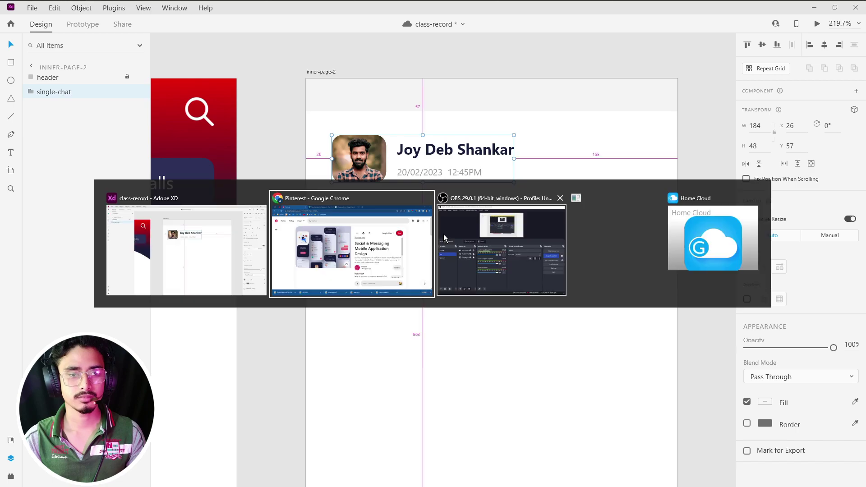
{"action": "key", "text": "alt+Tab"}
{"action": "key", "text": "alt+Tab"}
{"action": "key", "text": "Escape"}
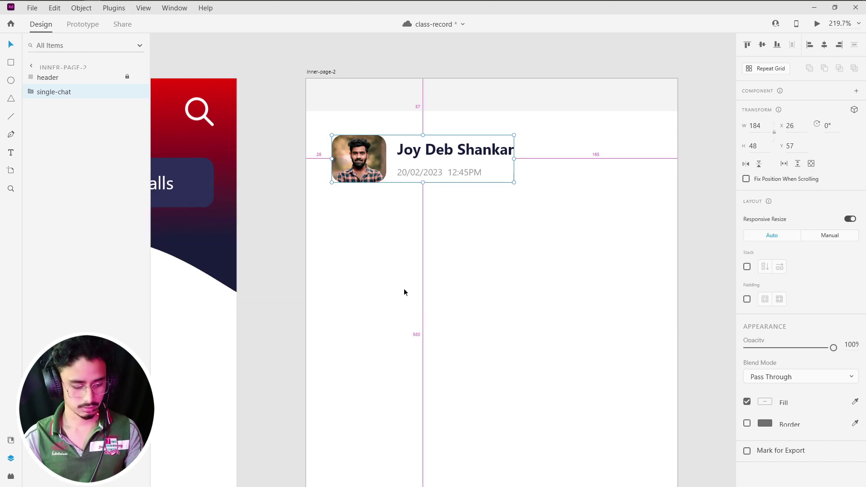
{"action": "key", "text": "super+e"}
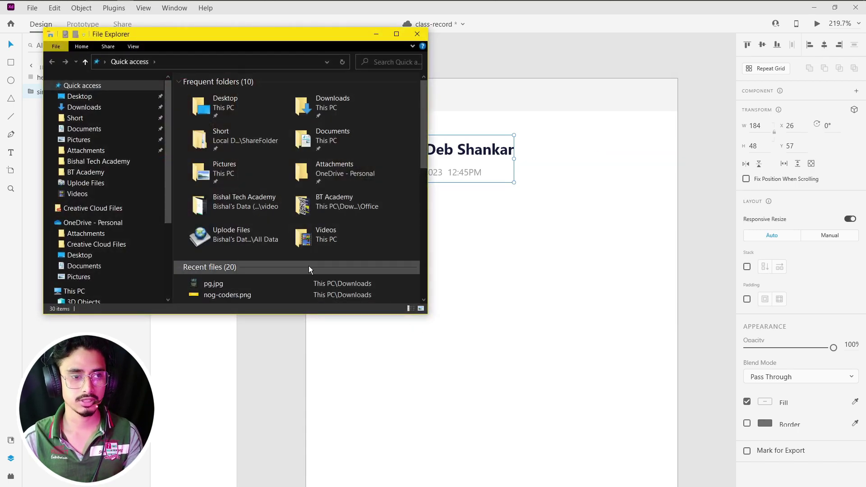
Drag the five downloaded icon PNGs from Downloads onto the XD canvas.
{"action": "left_click", "coordinate": [110, 115]}
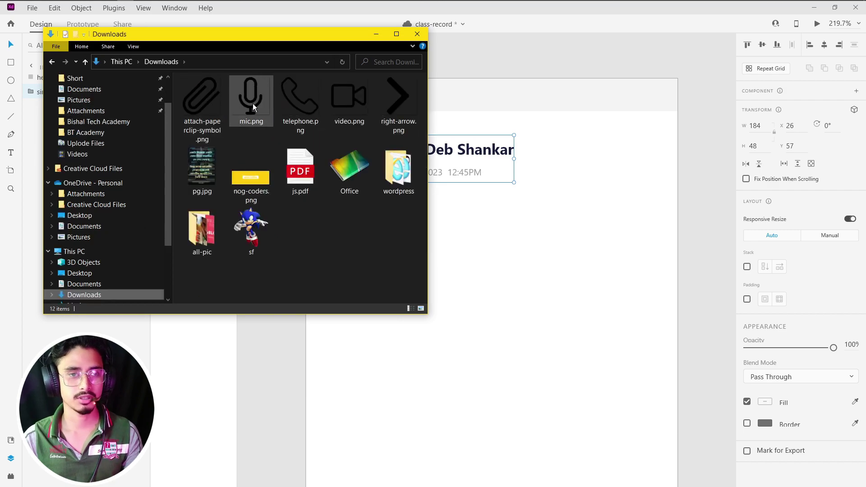
{"action": "left_click", "coordinate": [204, 104]}
{"action": "mouse_move", "coordinate": [293, 101]}
{"action": "left_mouse_down"}
{"action": "mouse_move", "coordinate": [388, 106]}
{"action": "mouse_move", "coordinate": [516, 259]}
{"action": "left_mouse_up"}
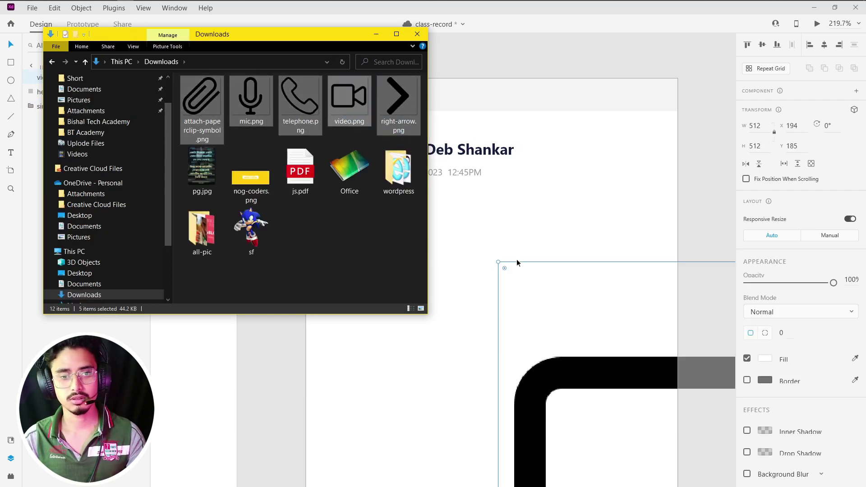
{"action": "scroll", "coordinate": [488, 275], "scroll_direction": "down", "scroll_amount": 5}
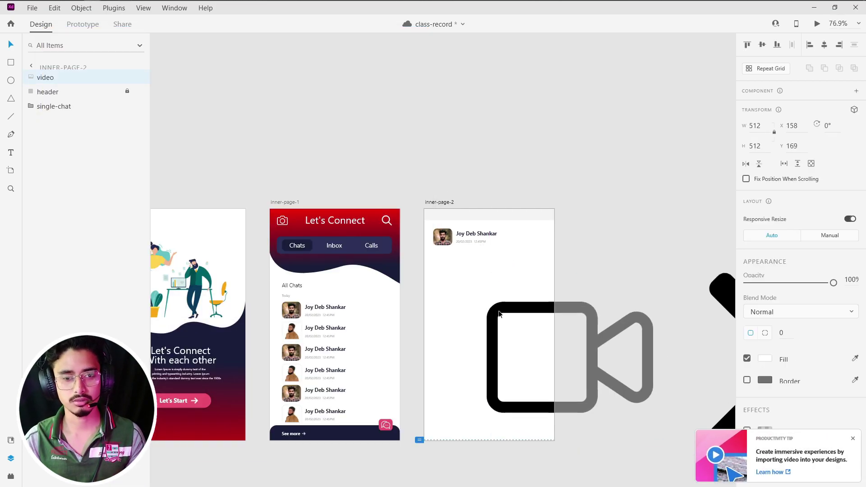
Move the video and arrow icons onto inner-page-2 and shrink them to icon size.
{"action": "left_click_drag", "start_coordinate": [525, 323], "coordinate": [487, 312]}
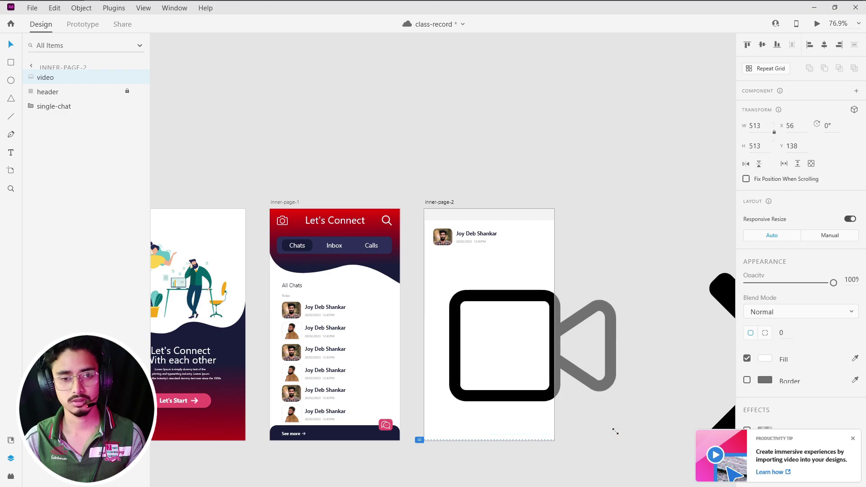
{"action": "left_click_drag", "start_coordinate": [621, 434], "coordinate": [458, 307]}
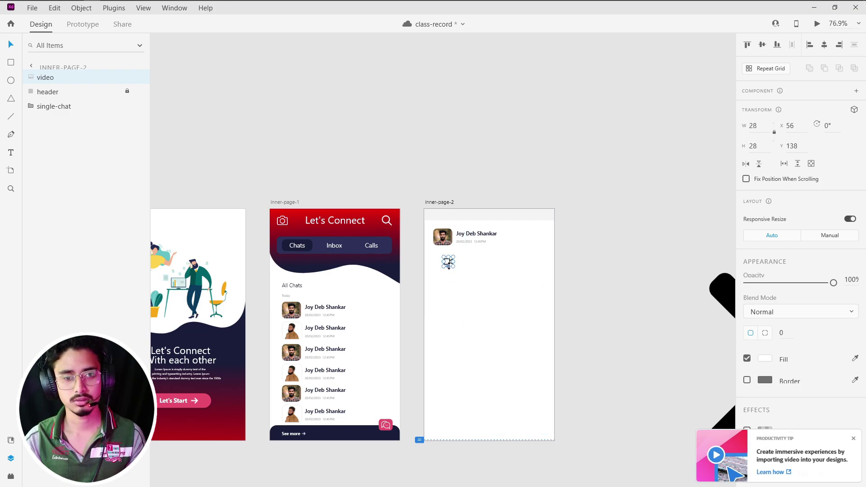
{"action": "left_click_drag", "start_coordinate": [696, 308], "coordinate": [459, 306]}
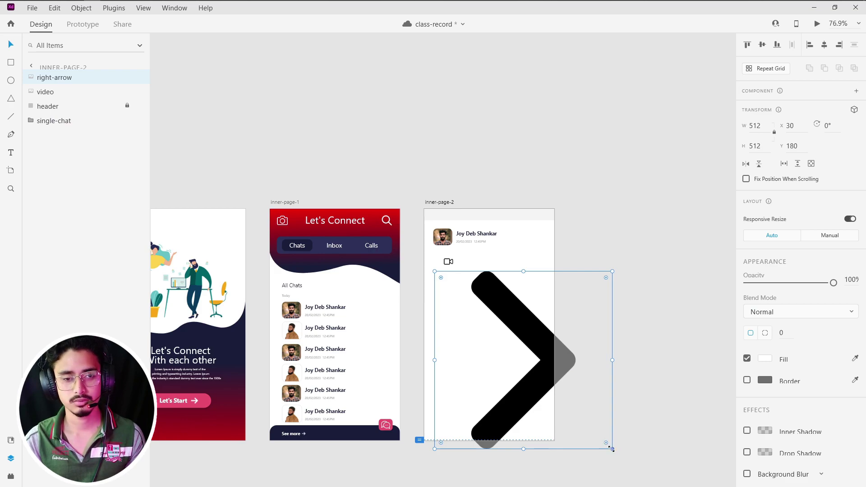
{"action": "left_click_drag", "start_coordinate": [612, 448], "coordinate": [446, 275]}
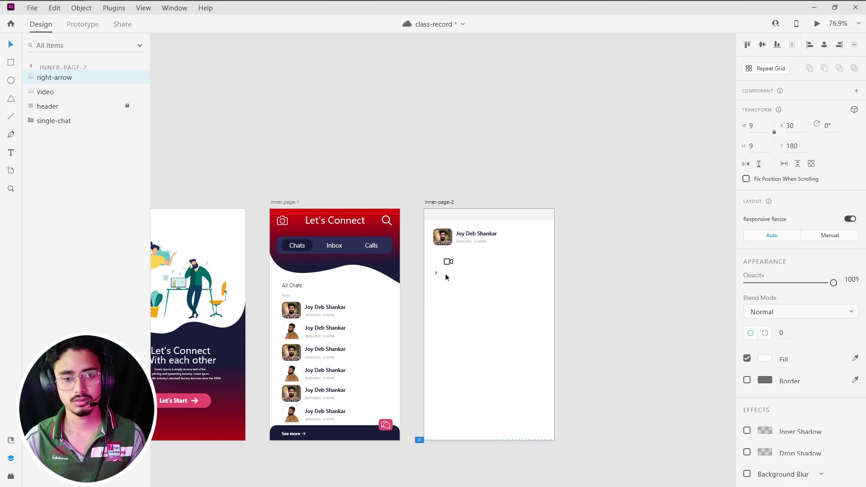
Move the paperclip, mic and telephone icons onto inner-page-2, shrinking the mic.
{"action": "scroll", "coordinate": [532, 283], "scroll_direction": "right", "scroll_amount": 2}
{"action": "scroll", "coordinate": [533, 285], "scroll_direction": "right", "scroll_amount": 2}
{"action": "scroll", "coordinate": [624, 347], "scroll_direction": "right", "scroll_amount": 1}
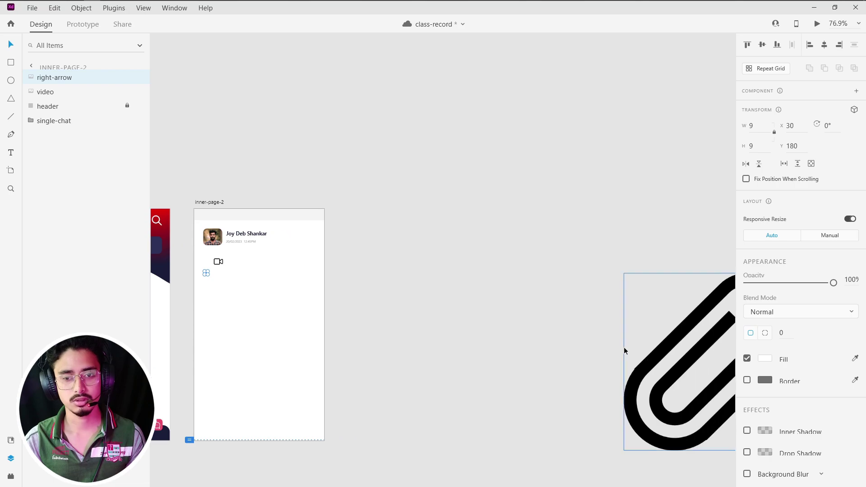
{"action": "scroll", "coordinate": [662, 353], "scroll_direction": "down", "scroll_amount": 5}
{"action": "mouse_move", "coordinate": [661, 352]}
{"action": "left_mouse_down"}
{"action": "mouse_move", "coordinate": [535, 359]}
{"action": "mouse_move", "coordinate": [517, 334]}
{"action": "left_mouse_up"}
{"action": "left_click_drag", "start_coordinate": [677, 357], "coordinate": [523, 354]}
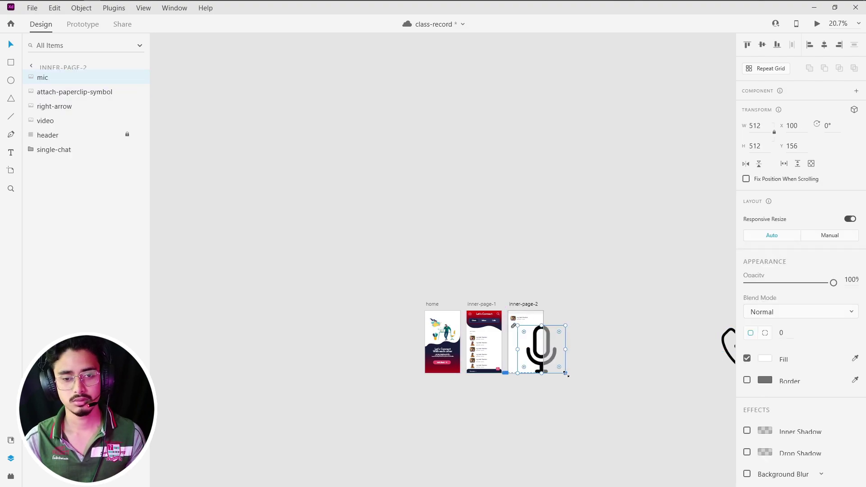
{"action": "left_click_drag", "start_coordinate": [565, 374], "coordinate": [506, 331]}
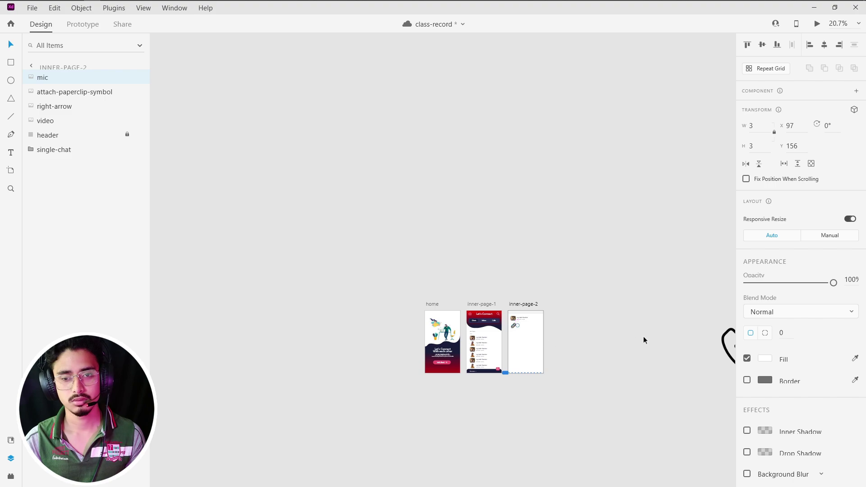
{"action": "left_click_drag", "start_coordinate": [727, 352], "coordinate": [525, 349]}
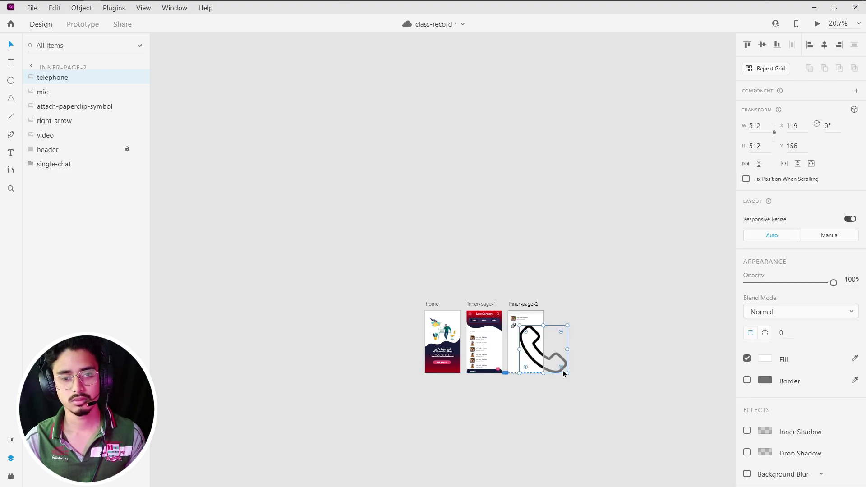
Shrink the telephone icon to 29×29 and place it at the header's right side.
{"action": "left_click_drag", "start_coordinate": [567, 373], "coordinate": [523, 328]}
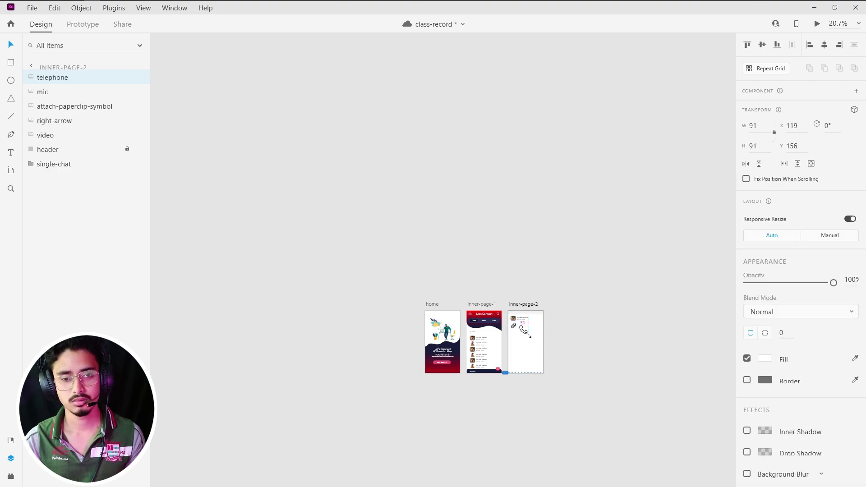
{"action": "scroll", "coordinate": [527, 342], "scroll_direction": "up", "scroll_amount": 5}
{"action": "scroll", "coordinate": [505, 318], "scroll_direction": "up", "scroll_amount": 5}
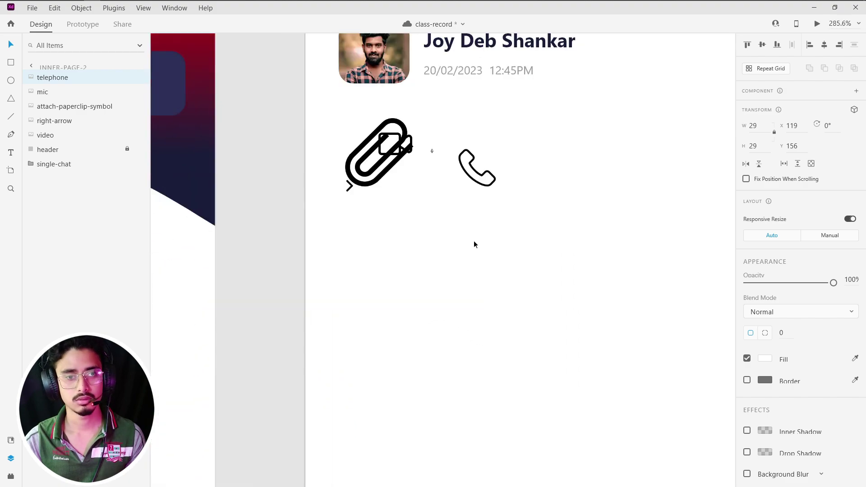
{"action": "scroll", "coordinate": [474, 240], "scroll_direction": "up", "scroll_amount": 2}
{"action": "scroll", "coordinate": [538, 276], "scroll_direction": "up", "scroll_amount": 2}
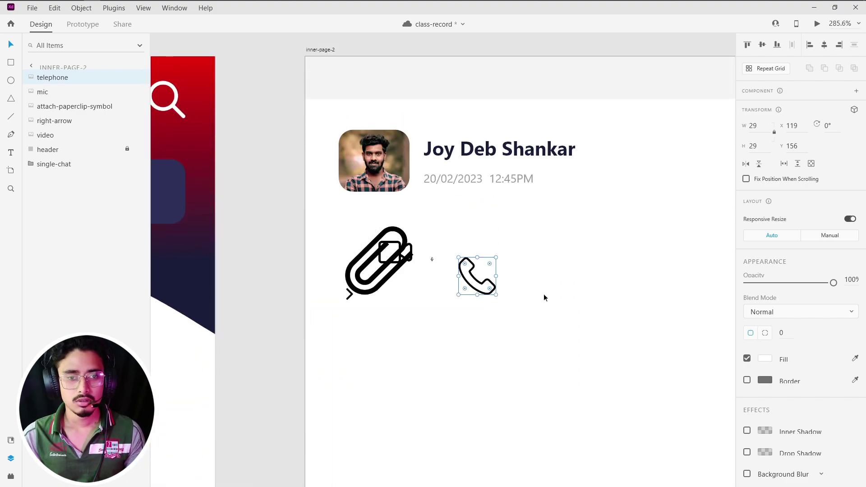
{"action": "scroll", "coordinate": [543, 297], "scroll_direction": "right", "scroll_amount": 3}
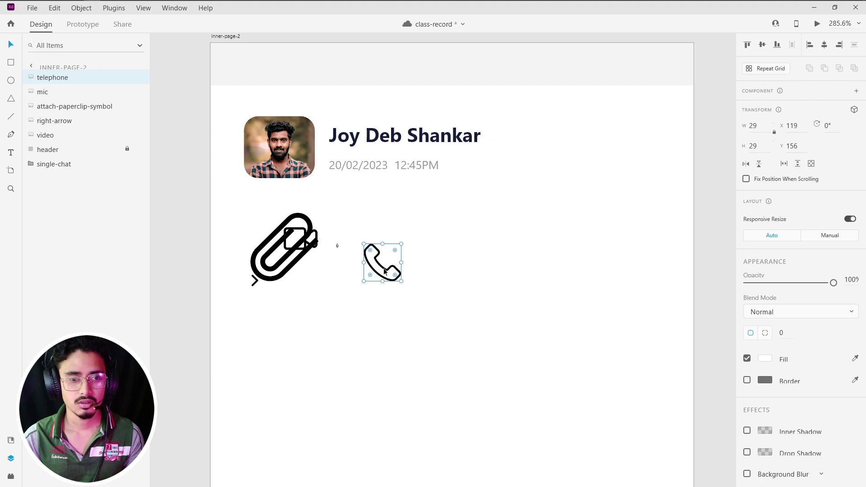
{"action": "left_click_drag", "start_coordinate": [384, 267], "coordinate": [651, 149]}
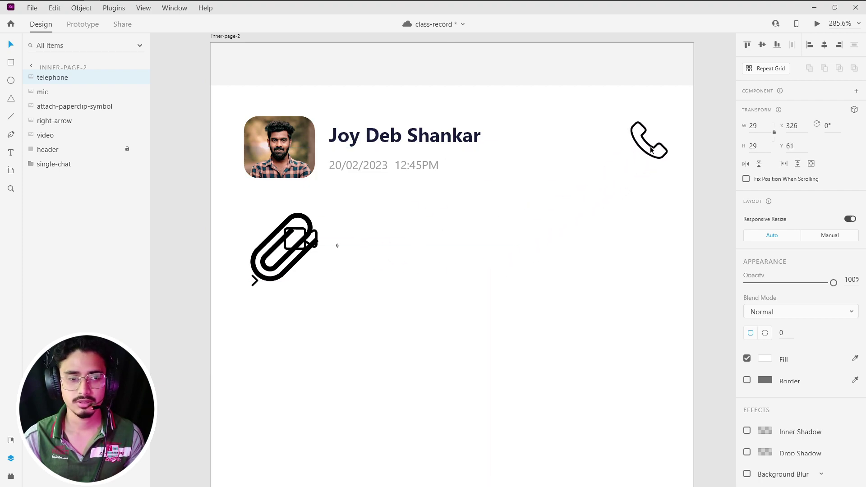
Move the paperclip into the header, set the video icon beside the phone, and shrink it.
{"action": "mouse_move", "coordinate": [298, 245]}
{"action": "left_mouse_down"}
{"action": "mouse_move", "coordinate": [584, 153]}
{"action": "mouse_move", "coordinate": [549, 279]}
{"action": "left_mouse_up"}
{"action": "left_click", "coordinate": [295, 239]}
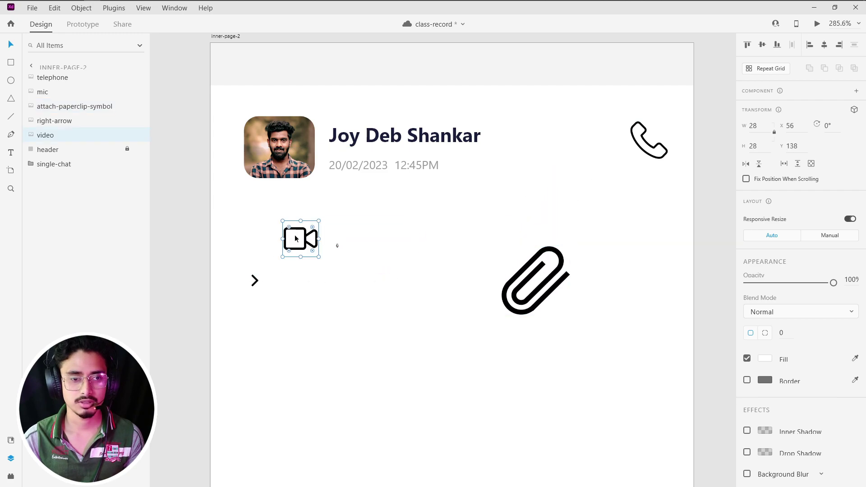
{"action": "left_click_drag", "start_coordinate": [295, 239], "coordinate": [571, 152]}
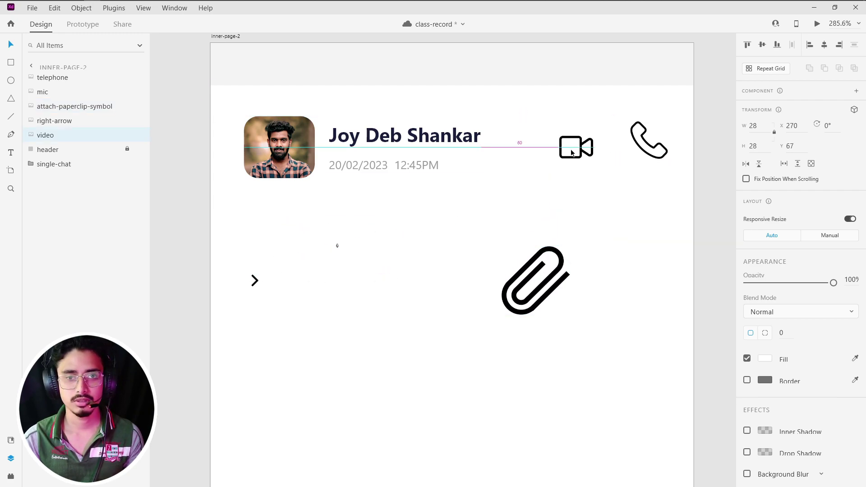
{"action": "mouse_move", "coordinate": [654, 147]}
{"action": "left_mouse_down"}
{"action": "mouse_move", "coordinate": [636, 168]}
{"action": "mouse_move", "coordinate": [630, 153]}
{"action": "mouse_move", "coordinate": [640, 151]}
{"action": "left_mouse_up"}
{"action": "left_click", "coordinate": [577, 154]}
{"action": "mouse_move", "coordinate": [594, 165]}
{"action": "left_mouse_down"}
{"action": "mouse_move", "coordinate": [582, 153]}
{"action": "mouse_move", "coordinate": [627, 145]}
{"action": "left_mouse_up"}
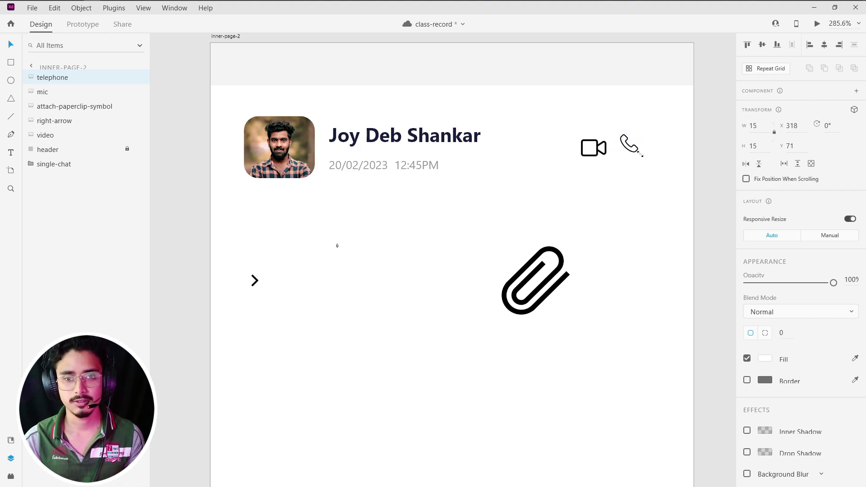
Fade the telephone icon to 57% and the video icon to about 40% opacity.
{"action": "left_click", "coordinate": [625, 169]}
{"action": "left_click_drag", "start_coordinate": [629, 154], "coordinate": [630, 156]}
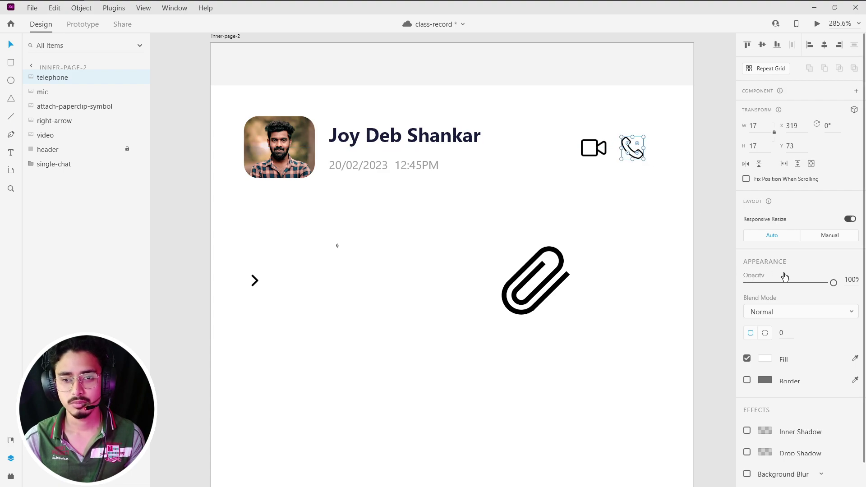
{"action": "left_click_drag", "start_coordinate": [833, 283], "coordinate": [796, 283]}
{"action": "left_click", "coordinate": [637, 240]}
{"action": "left_click", "coordinate": [596, 156]}
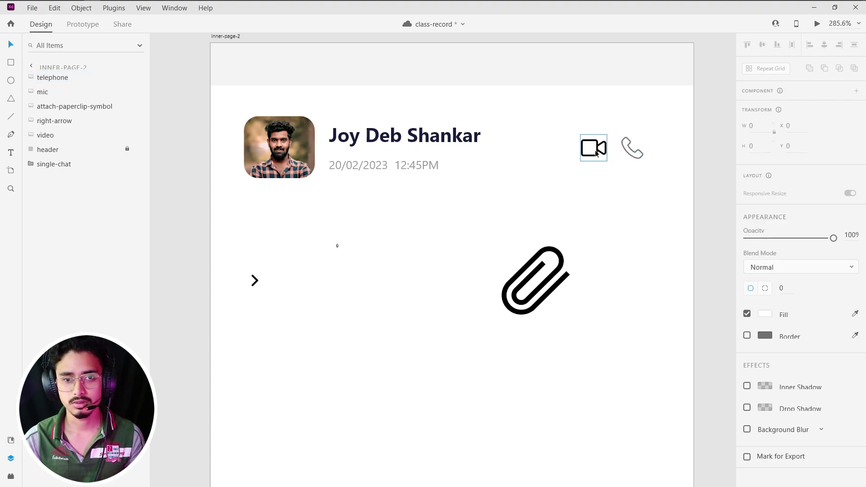
{"action": "mouse_move", "coordinate": [833, 282]}
{"action": "left_mouse_down"}
{"action": "mouse_move", "coordinate": [780, 283]}
{"action": "mouse_move", "coordinate": [786, 288]}
{"action": "left_mouse_up"}
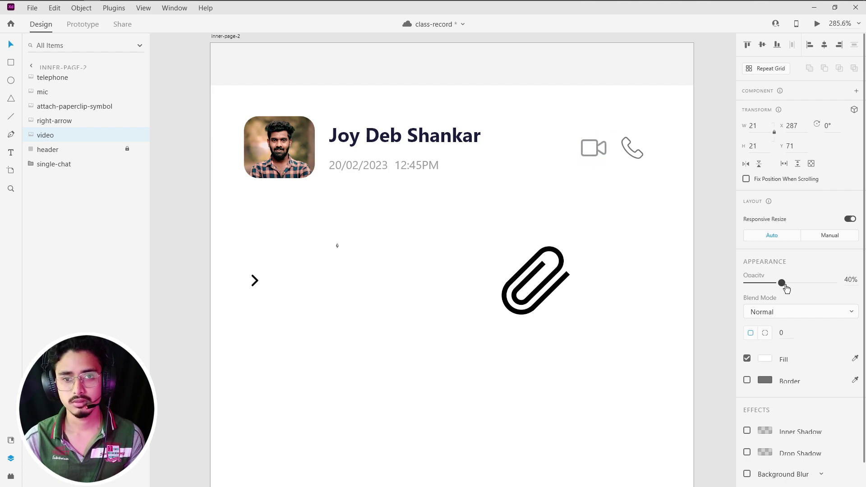
Shift the telephone and video icons right to even their spacing, shrinking the phone slightly.
{"action": "left_click", "coordinate": [629, 188]}
{"action": "left_click", "coordinate": [632, 155]}
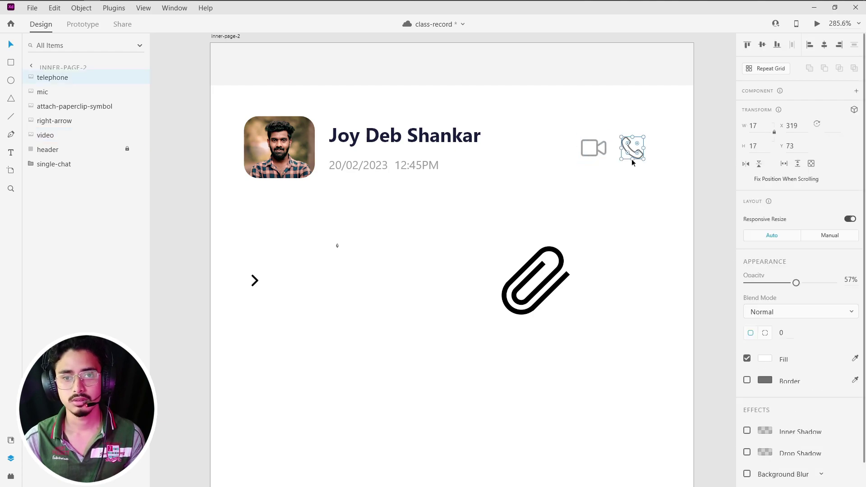
{"action": "left_click_drag", "start_coordinate": [635, 153], "coordinate": [646, 153]}
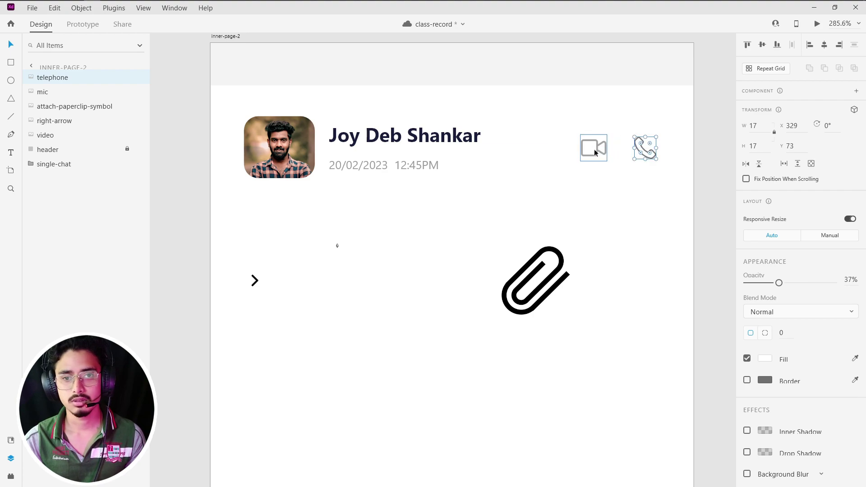
{"action": "left_click_drag", "start_coordinate": [594, 149], "coordinate": [649, 156]}
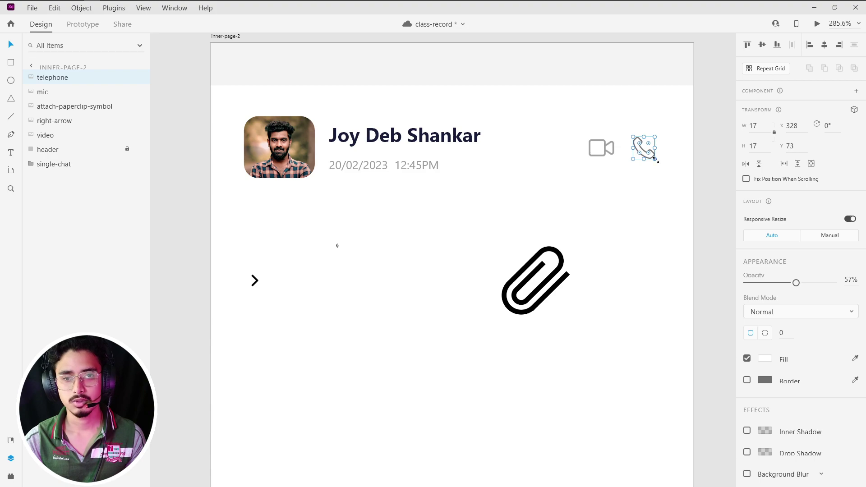
{"action": "left_click_drag", "start_coordinate": [655, 160], "coordinate": [607, 153]}
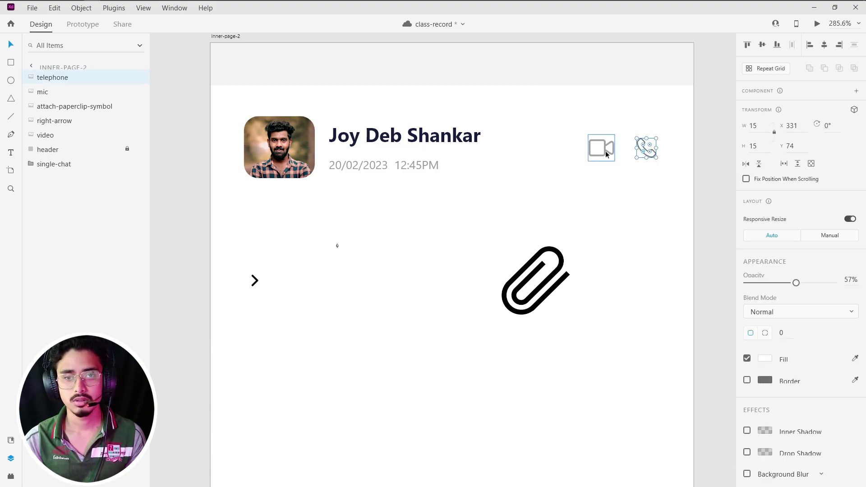
Settle the phone at 50% and video at 30% opacity, then move the arrow into the top bar.
{"action": "left_click", "coordinate": [645, 148]}
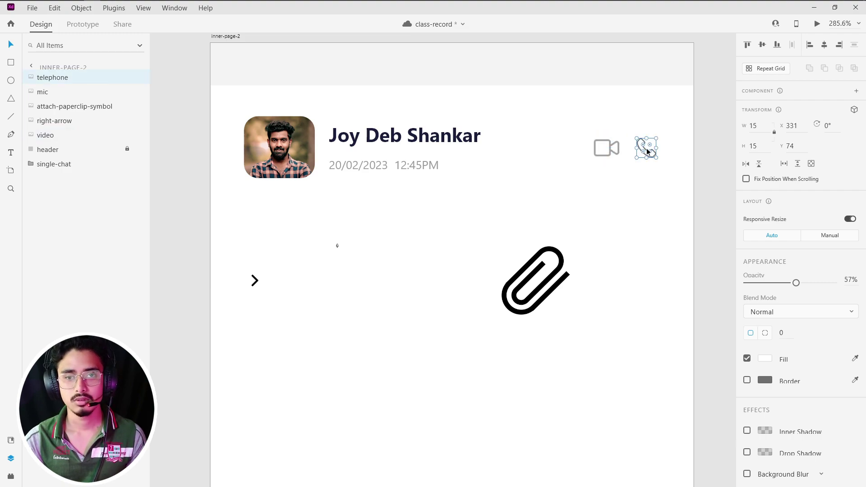
{"action": "left_click_drag", "start_coordinate": [779, 283], "coordinate": [791, 283]}
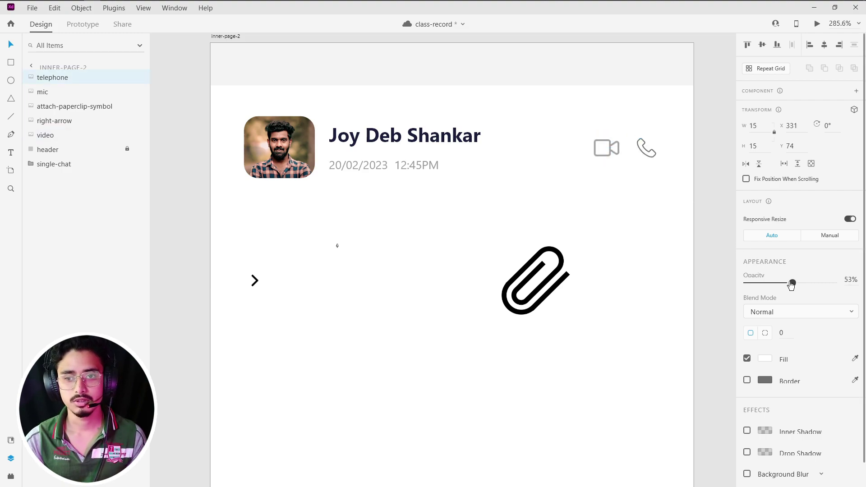
{"action": "left_click", "coordinate": [623, 229]}
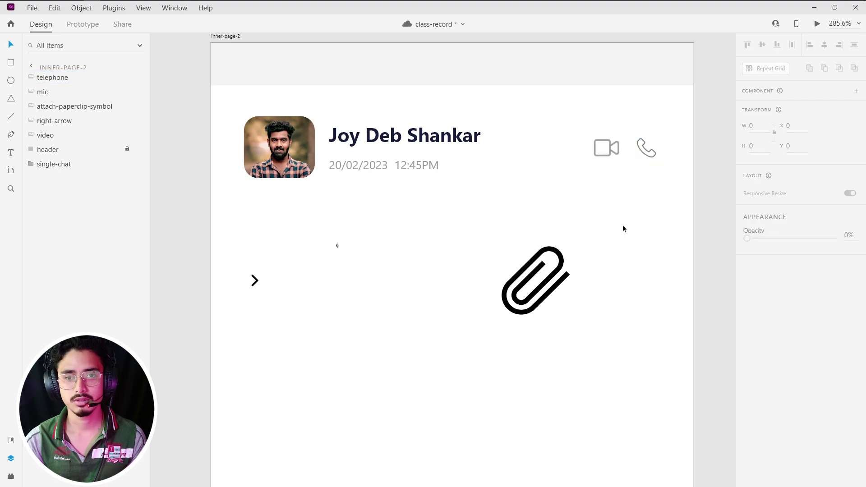
{"action": "left_click", "coordinate": [606, 151]}
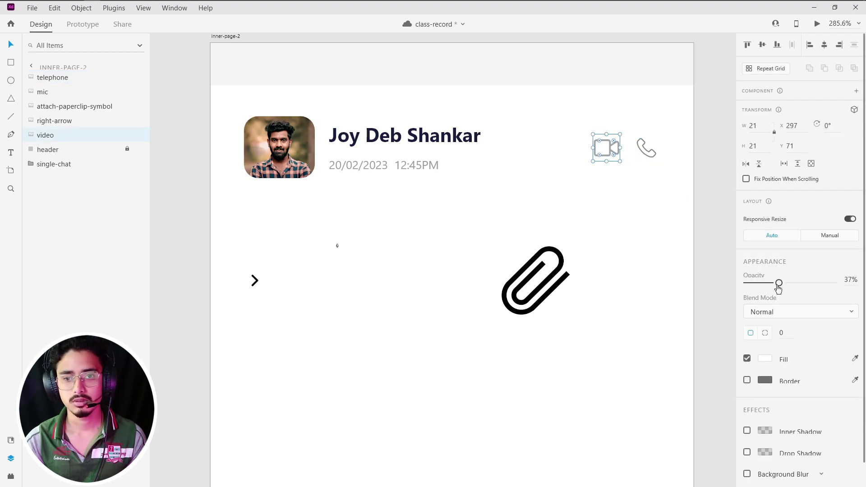
{"action": "left_click_drag", "start_coordinate": [778, 283], "coordinate": [780, 283]}
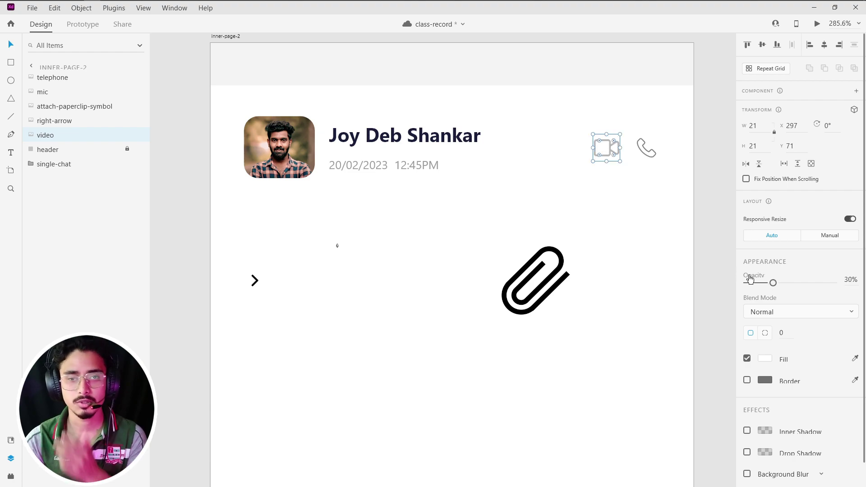
{"action": "left_click", "coordinate": [698, 255]}
{"action": "left_click", "coordinate": [645, 149]}
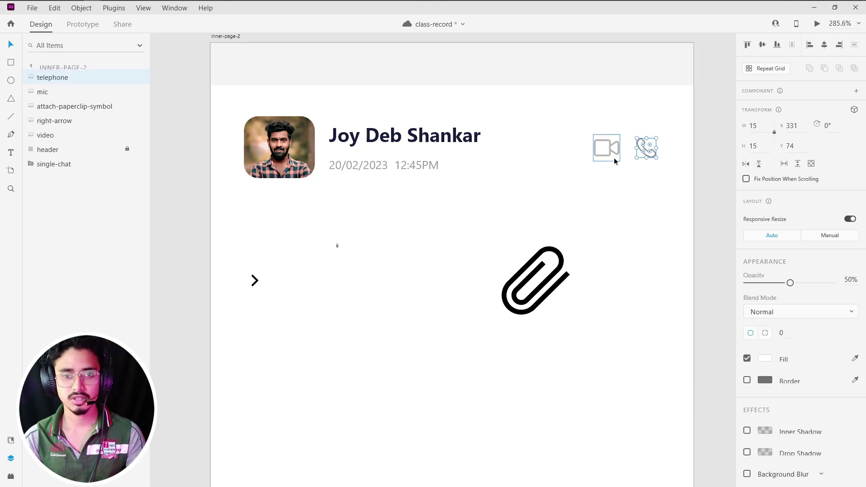
{"action": "left_click", "coordinate": [608, 155]}
{"action": "left_click", "coordinate": [617, 207]}
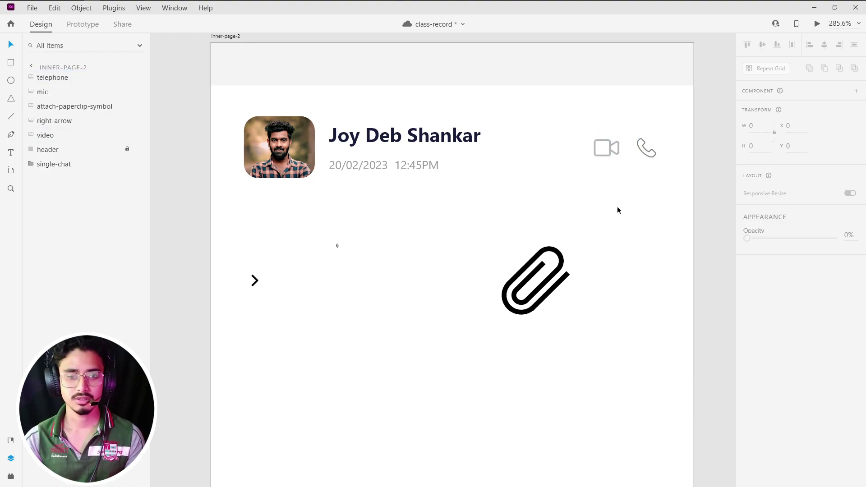
{"action": "left_click", "coordinate": [555, 262]}
{"action": "left_click_drag", "start_coordinate": [255, 285], "coordinate": [239, 73]}
Rotate the arrow about 181° to point left and move it to the top bar's left edge.
{"action": "scroll", "coordinate": [239, 72], "scroll_direction": "up", "scroll_amount": 5}
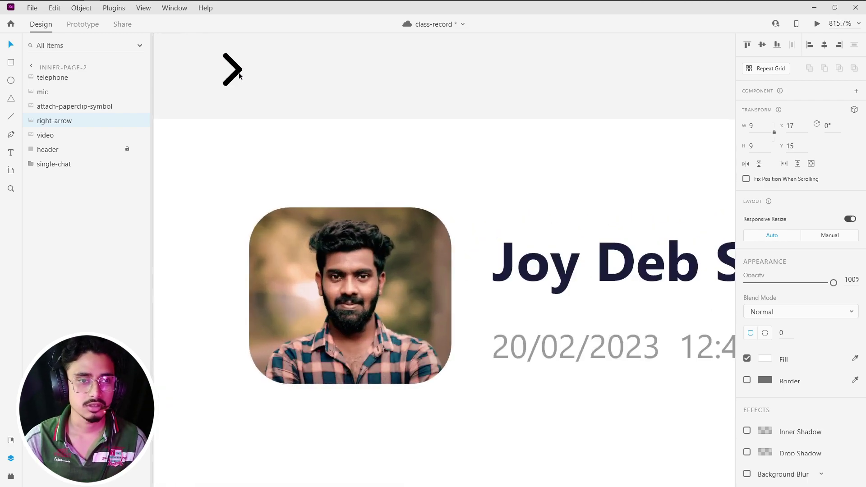
{"action": "scroll", "coordinate": [252, 61], "scroll_direction": "up", "scroll_amount": 1}
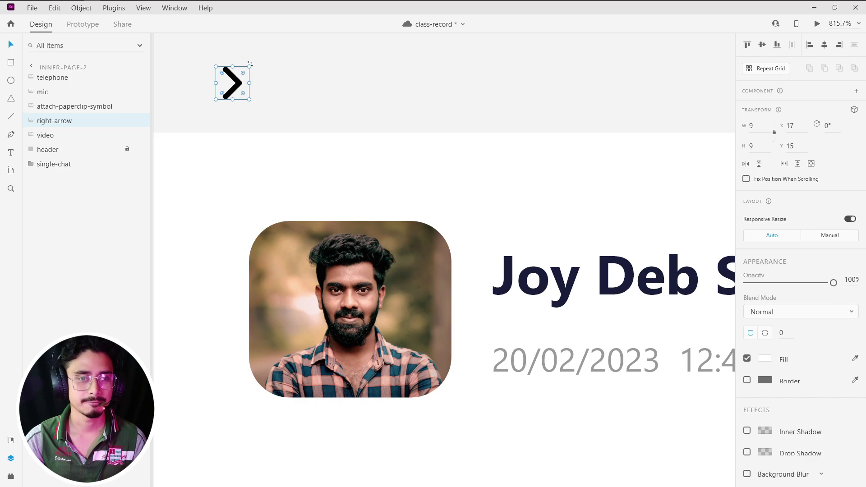
{"action": "left_click_drag", "start_coordinate": [249, 64], "coordinate": [194, 136]}
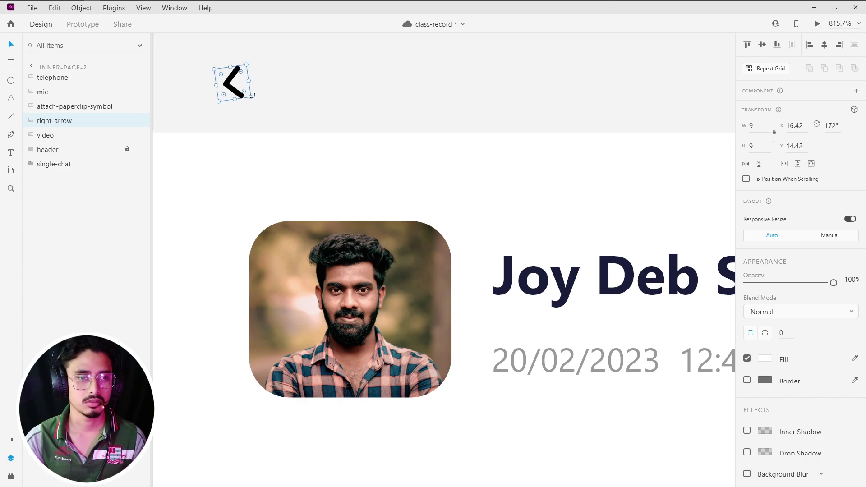
{"action": "left_click_drag", "start_coordinate": [253, 96], "coordinate": [250, 102]}
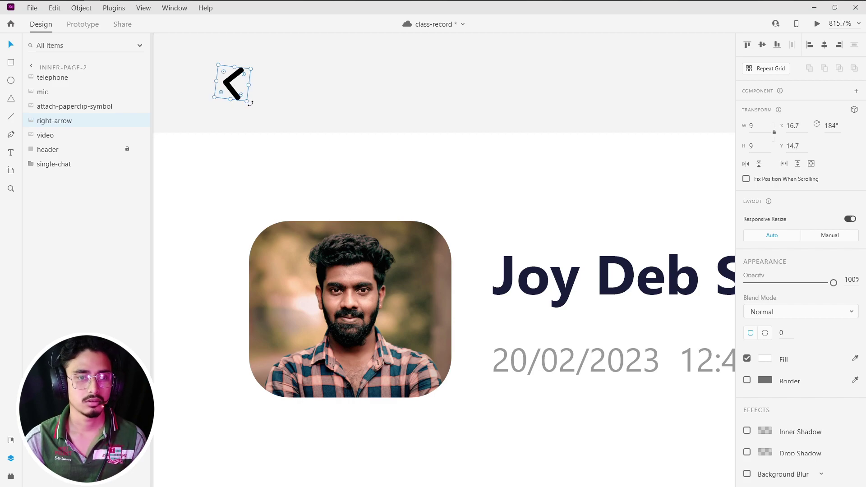
{"action": "left_click_drag", "start_coordinate": [251, 104], "coordinate": [251, 107]}
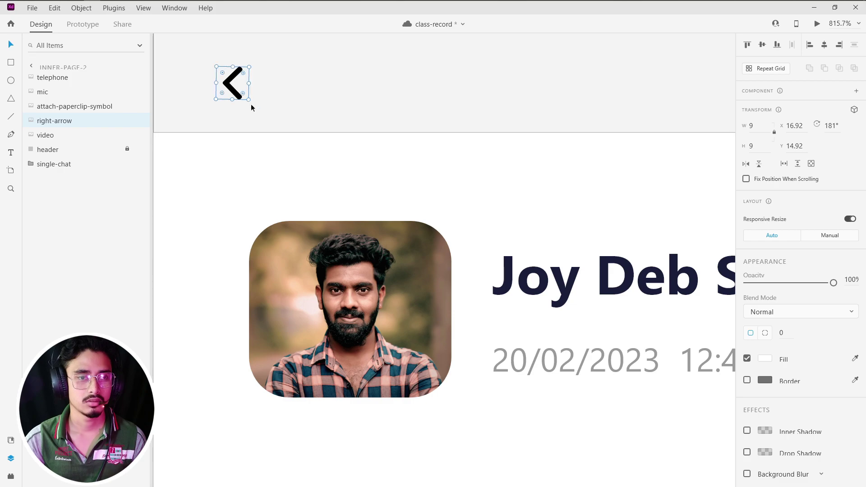
{"action": "left_click", "coordinate": [238, 128]}
{"action": "left_click_drag", "start_coordinate": [237, 94], "coordinate": [201, 90]}
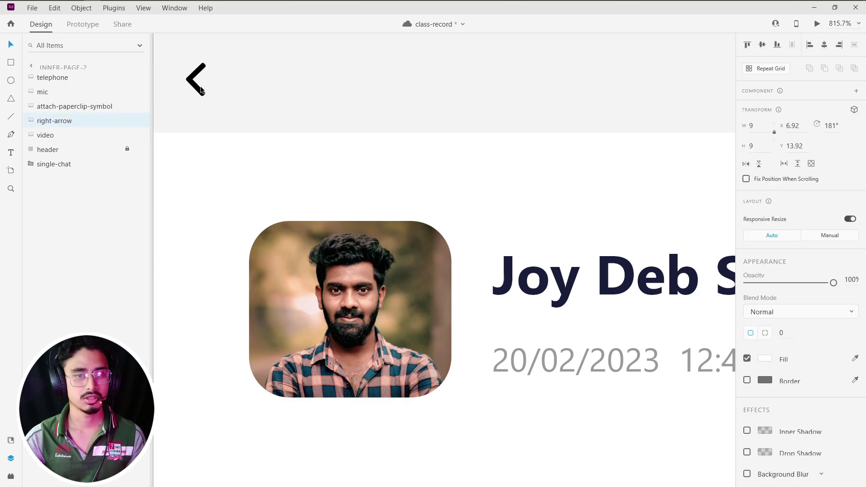
Fade the back arrow to 53% opacity and shift it slightly right.
{"action": "scroll", "coordinate": [218, 137], "scroll_direction": "down", "scroll_amount": 3}
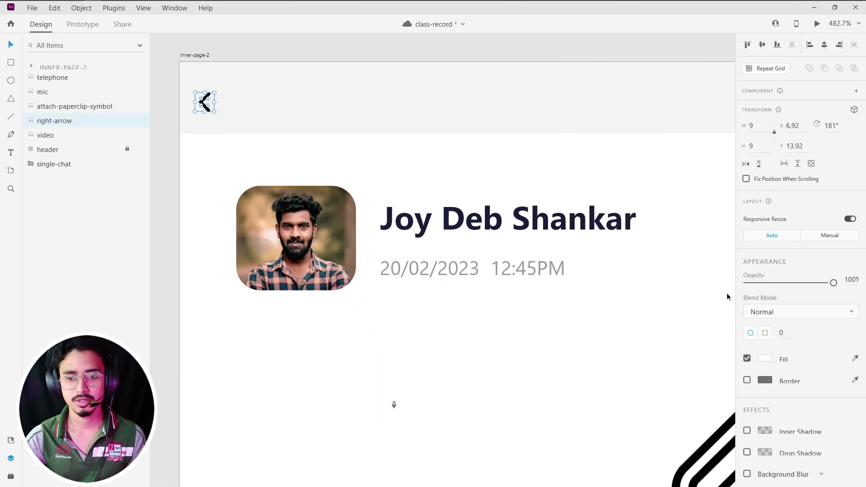
{"action": "left_click_drag", "start_coordinate": [833, 283], "coordinate": [792, 282]}
{"action": "left_click", "coordinate": [519, 382]}
{"action": "scroll", "coordinate": [484, 337], "scroll_direction": "down", "scroll_amount": 1}
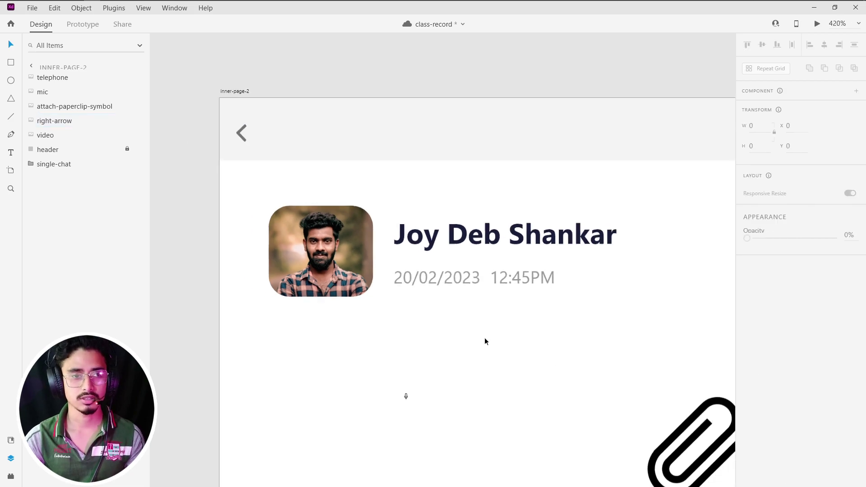
{"action": "scroll", "coordinate": [485, 337], "scroll_direction": "down", "scroll_amount": 5}
{"action": "scroll", "coordinate": [510, 330], "scroll_direction": "right", "scroll_amount": 1}
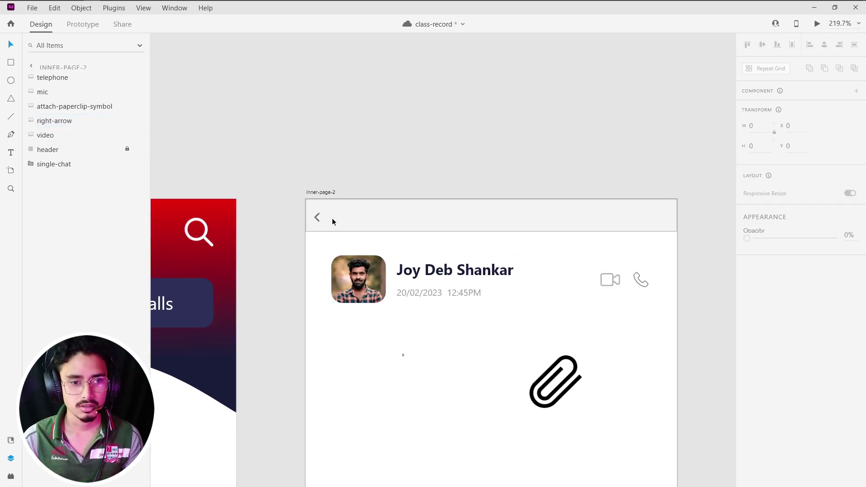
{"action": "scroll", "coordinate": [332, 218], "scroll_direction": "up", "scroll_amount": 5}
{"action": "left_click", "coordinate": [293, 217]}
{"action": "left_click_drag", "start_coordinate": [295, 217], "coordinate": [344, 218]}
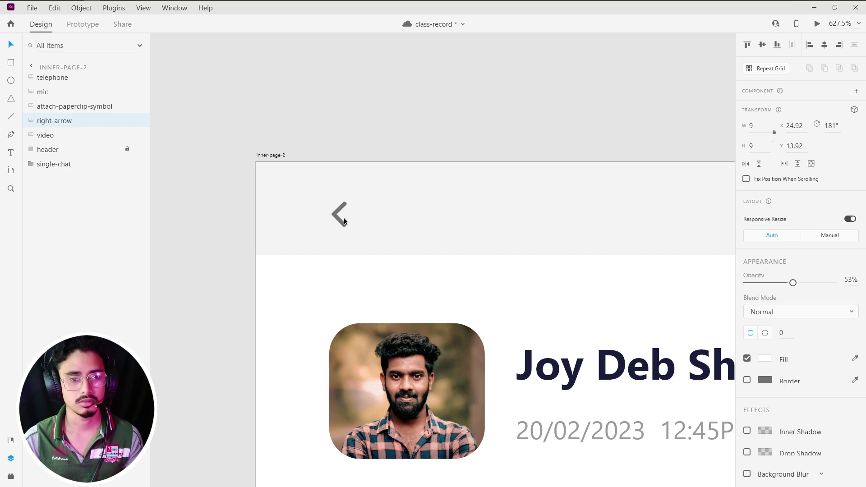
Scroll to the chat row and inspect the paperclip and phone icons.
{"action": "scroll", "coordinate": [383, 261], "scroll_direction": "down", "scroll_amount": 2}
{"action": "scroll", "coordinate": [383, 261], "scroll_direction": "down", "scroll_amount": 2}
{"action": "scroll", "coordinate": [464, 357], "scroll_direction": "right", "scroll_amount": 1}
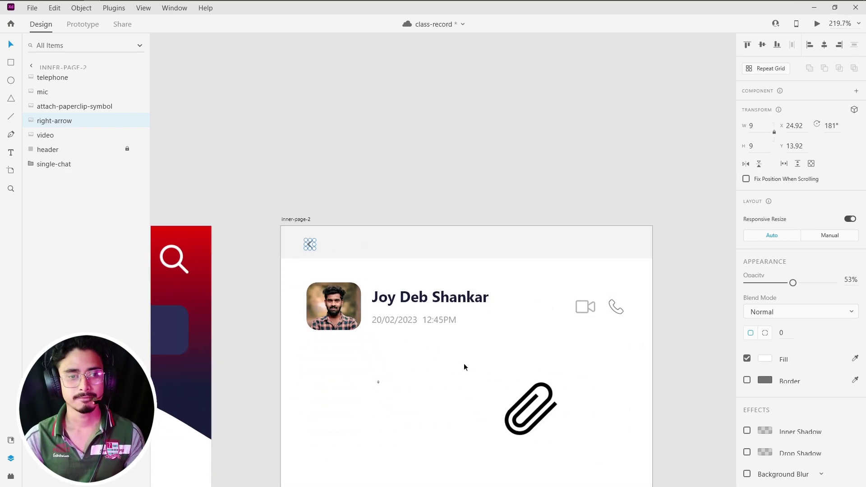
{"action": "scroll", "coordinate": [465, 362], "scroll_direction": "down", "scroll_amount": 3}
{"action": "scroll", "coordinate": [562, 386], "scroll_direction": "down", "scroll_amount": 3}
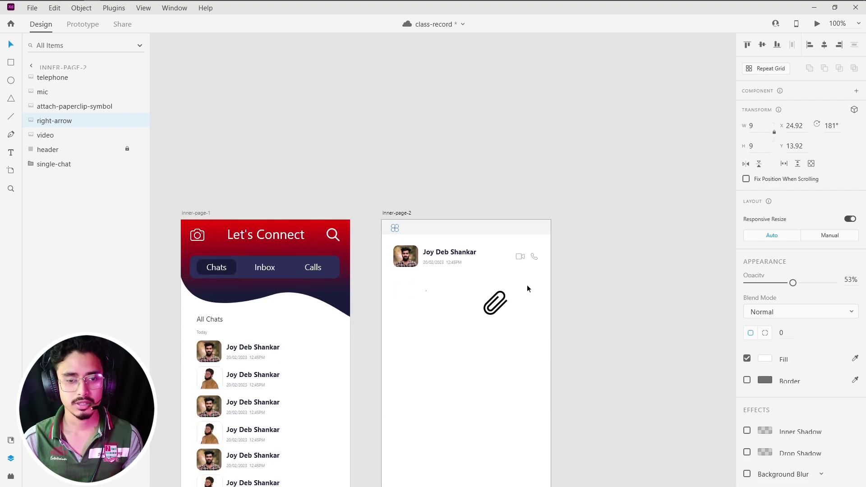
{"action": "scroll", "coordinate": [527, 285], "scroll_direction": "down", "scroll_amount": 1}
{"action": "scroll", "coordinate": [522, 240], "scroll_direction": "up", "scroll_amount": 3}
{"action": "scroll", "coordinate": [478, 246], "scroll_direction": "down", "scroll_amount": 1}
{"action": "scroll", "coordinate": [446, 264], "scroll_direction": "down", "scroll_amount": 2}
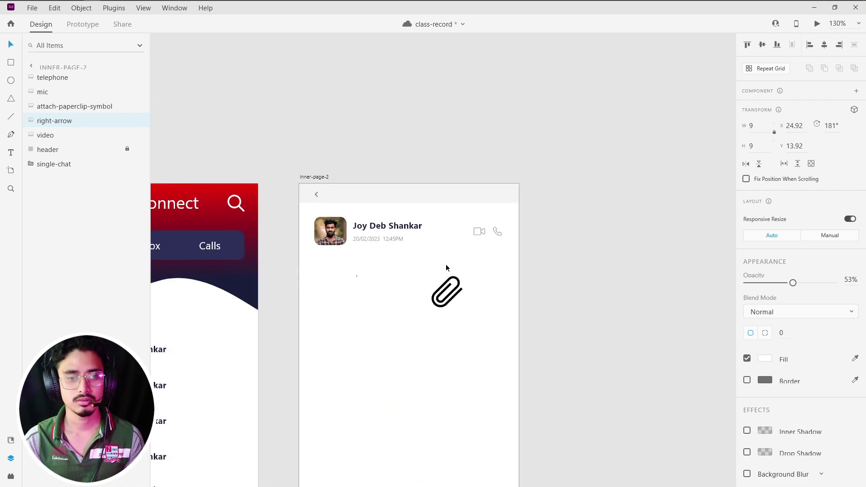
{"action": "scroll", "coordinate": [445, 263], "scroll_direction": "up", "scroll_amount": 3}
{"action": "scroll", "coordinate": [435, 264], "scroll_direction": "left", "scroll_amount": 2}
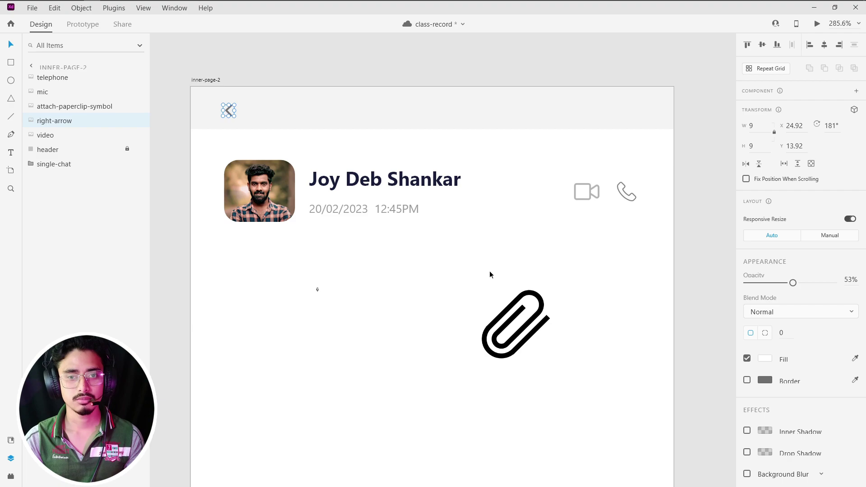
{"action": "left_click", "coordinate": [523, 328]}
{"action": "left_click", "coordinate": [626, 196]}
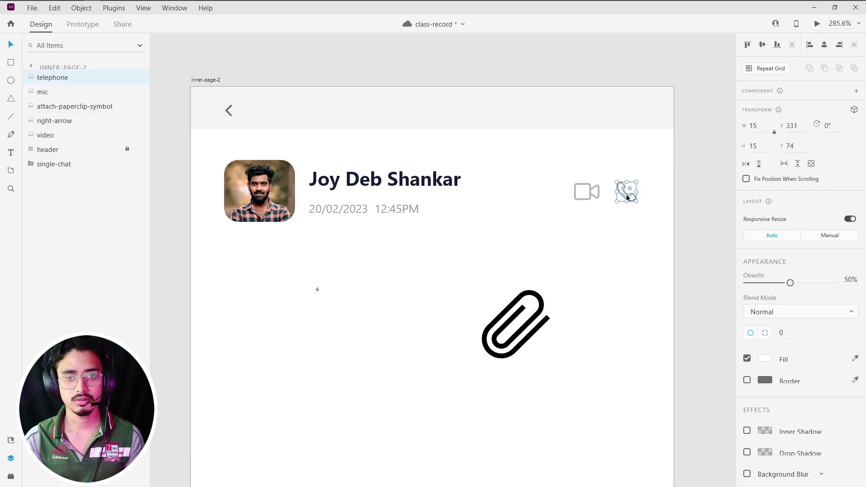
{"action": "left_click", "coordinate": [699, 231]}
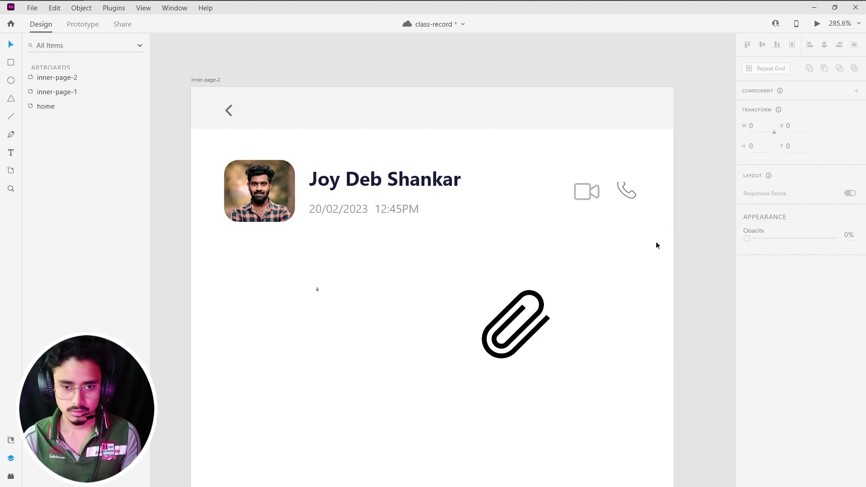
Raise the phone icon one pixel to x 330, y 73 beside the video icon.
{"action": "left_click", "coordinate": [627, 191]}
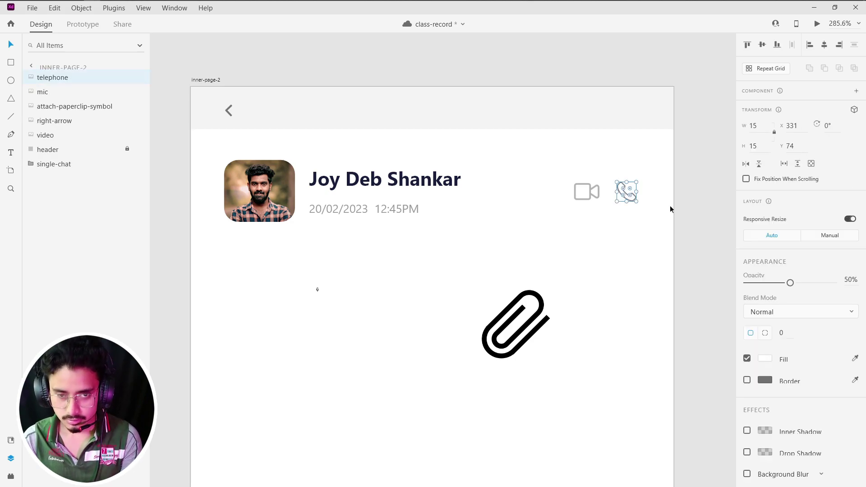
{"action": "key", "text": "Up"}
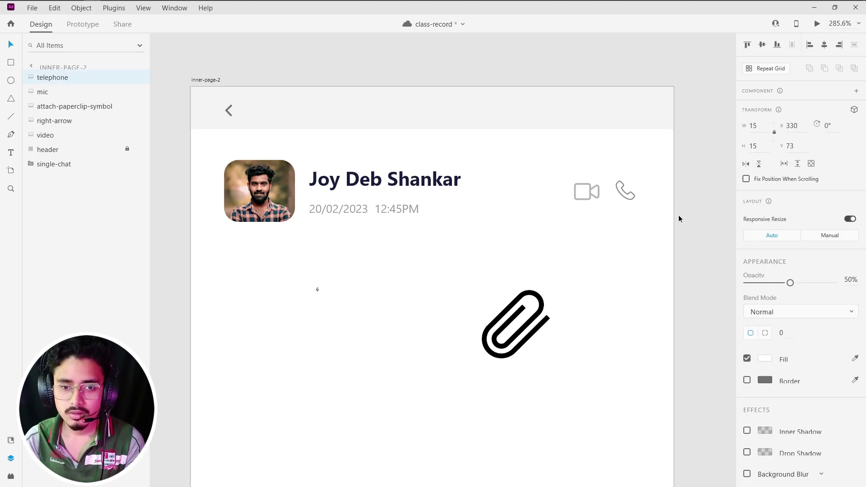
{"action": "left_click", "coordinate": [665, 239]}
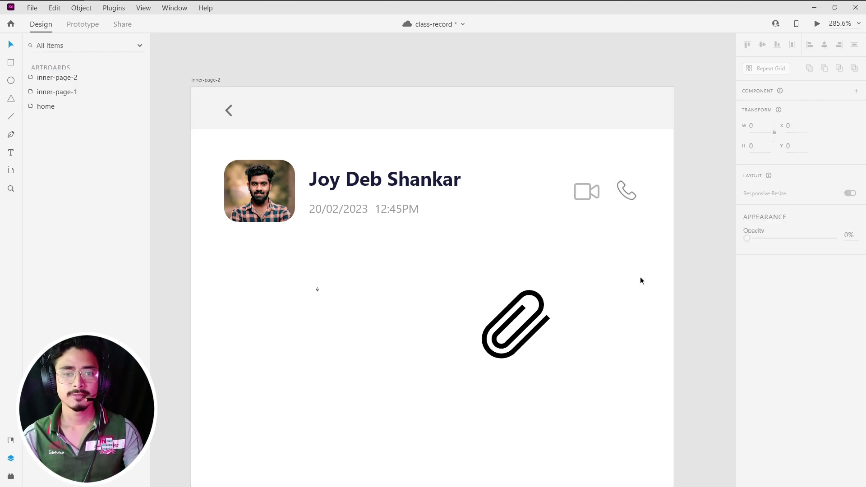
{"action": "left_click", "coordinate": [482, 316]}
{"action": "left_click", "coordinate": [317, 289]}
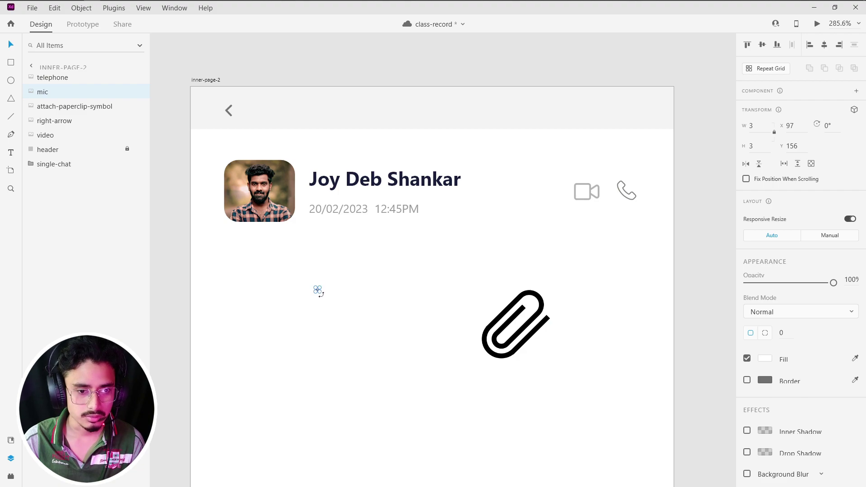
Resize the tilted mic icon to 33 × 33 to match the paperclip icon.
{"action": "left_click_drag", "start_coordinate": [319, 291], "coordinate": [338, 308]}
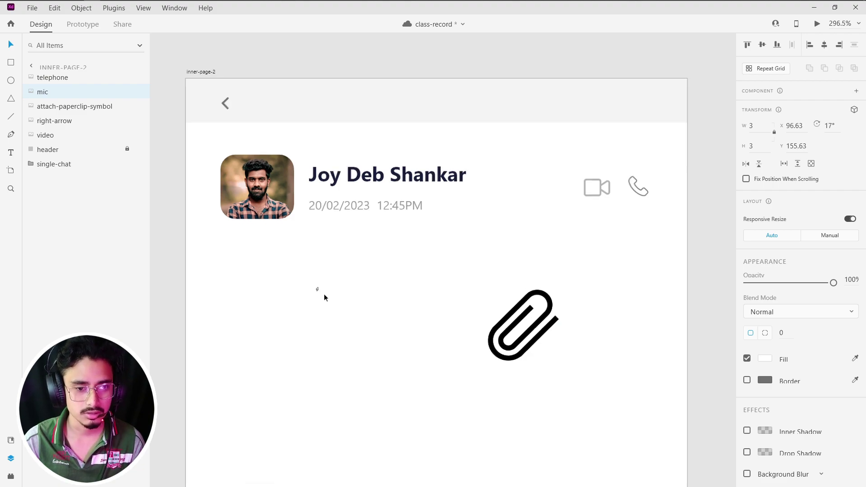
{"action": "scroll", "coordinate": [323, 295], "scroll_direction": "up", "scroll_amount": 5}
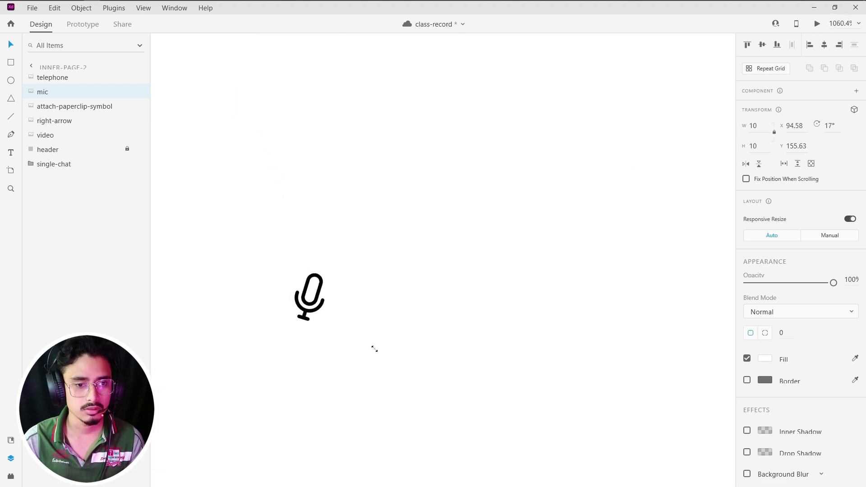
{"action": "left_click_drag", "start_coordinate": [306, 287], "coordinate": [361, 334]}
{"action": "scroll", "coordinate": [396, 289], "scroll_direction": "down", "scroll_amount": 5}
{"action": "scroll", "coordinate": [404, 279], "scroll_direction": "down", "scroll_amount": 2}
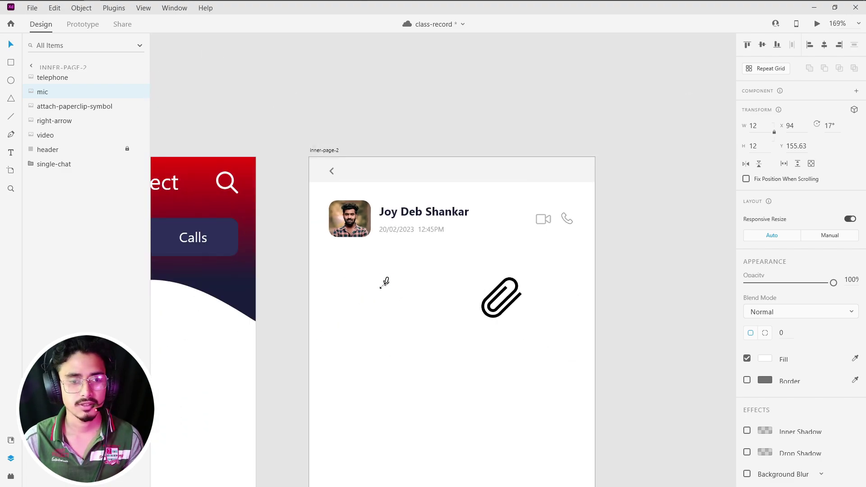
{"action": "left_click_drag", "start_coordinate": [388, 287], "coordinate": [411, 309]}
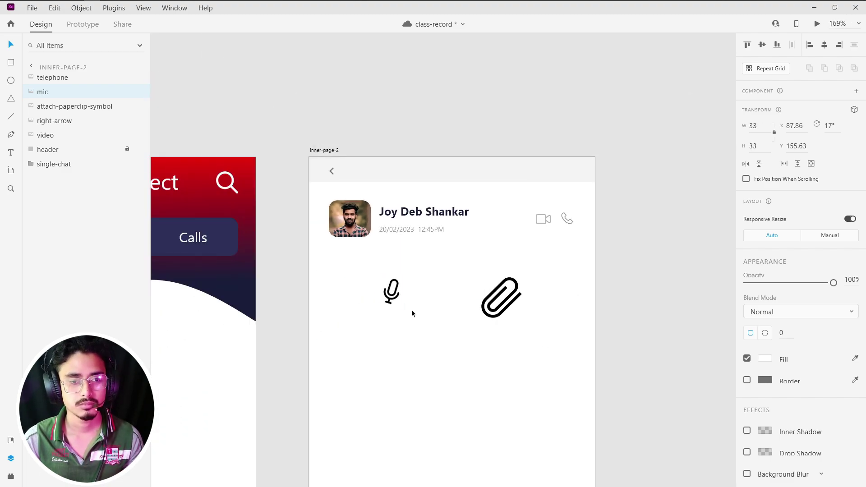
{"action": "left_click", "coordinate": [421, 303]}
{"action": "key", "text": "alt+Tab"}
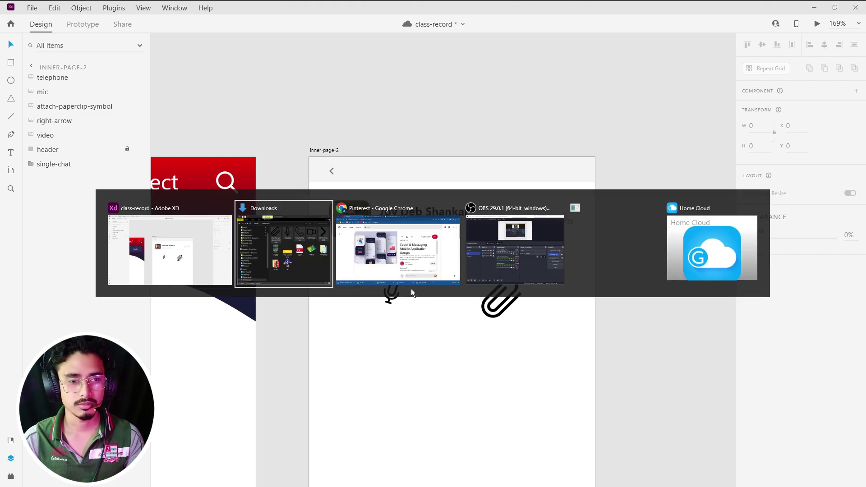
{"action": "key", "text": "alt+Tab"}
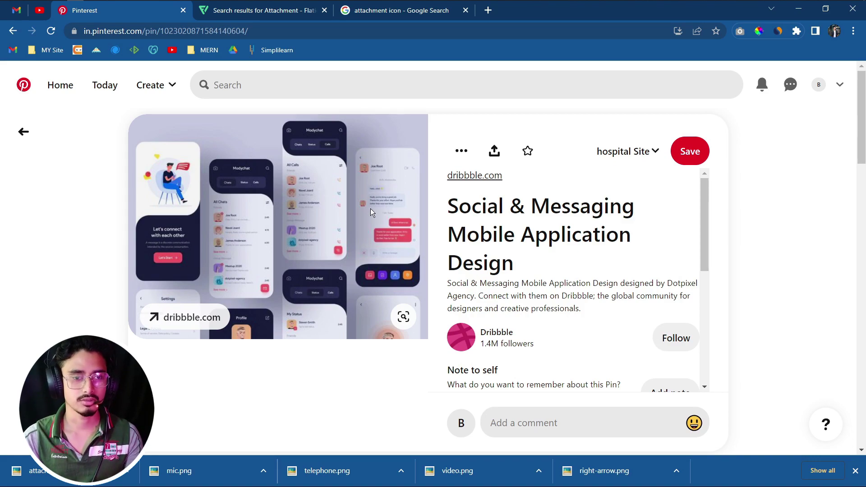
{"action": "key", "text": "alt+Tab"}
Move the mic and paperclip icons together to the bottom of the artboard.
{"action": "left_click", "coordinate": [391, 292]}
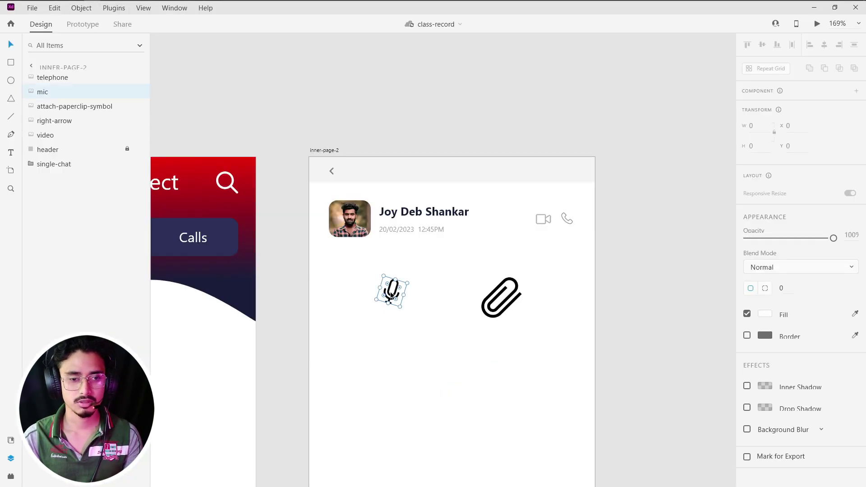
{"action": "scroll", "coordinate": [422, 281], "scroll_direction": "down", "scroll_amount": 1}
{"action": "scroll", "coordinate": [423, 270], "scroll_direction": "down", "scroll_amount": 4}
{"action": "left_click", "coordinate": [498, 224]}
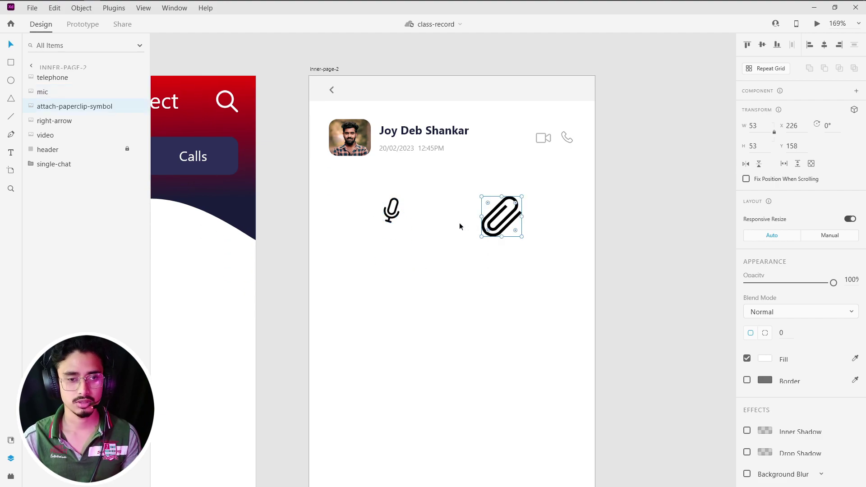
{"action": "left_click_drag", "start_coordinate": [379, 242], "coordinate": [524, 192]}
{"action": "left_click_drag", "start_coordinate": [496, 221], "coordinate": [491, 386]}
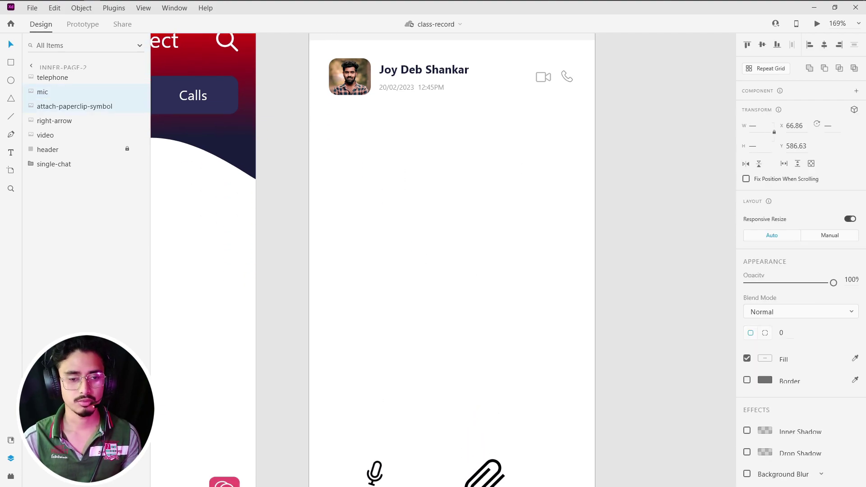
{"action": "left_click", "coordinate": [463, 261]}
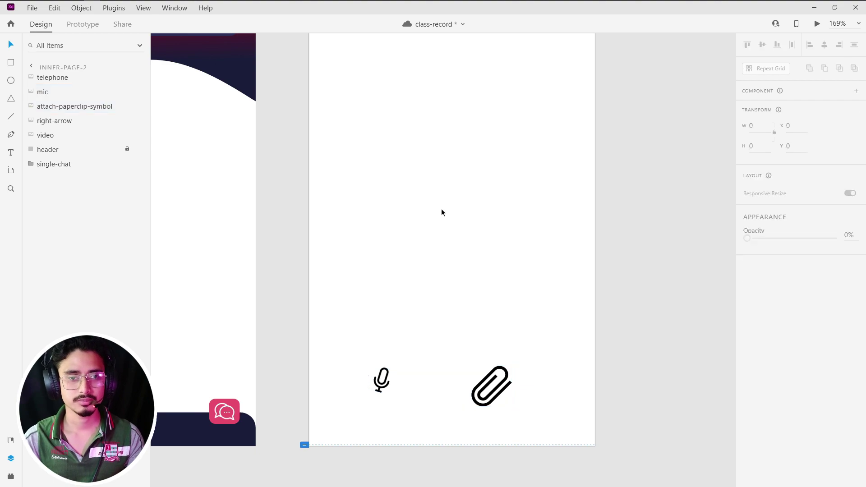
Place a copy of the header avatar below the header, outside the single-chat group.
{"action": "scroll", "coordinate": [441, 209], "scroll_direction": "up", "scroll_amount": 2}
{"action": "scroll", "coordinate": [422, 201], "scroll_direction": "up", "scroll_amount": 2}
{"action": "left_click", "coordinate": [359, 110]}
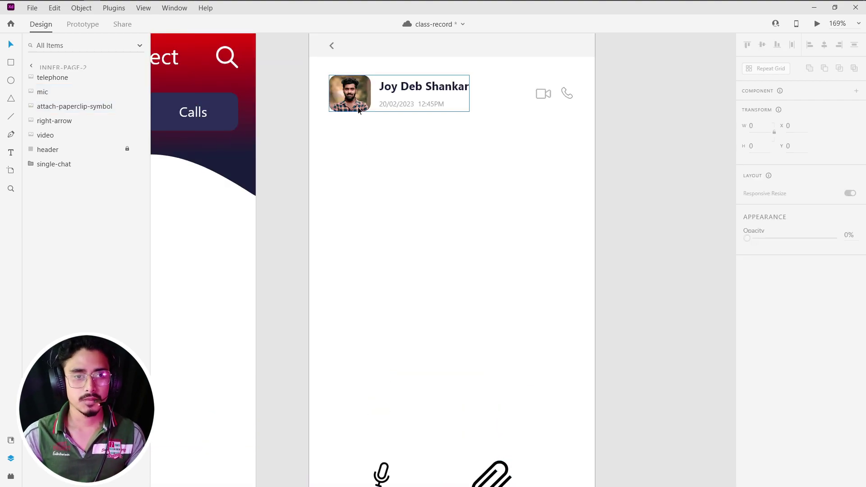
{"action": "double_click", "coordinate": [359, 108]}
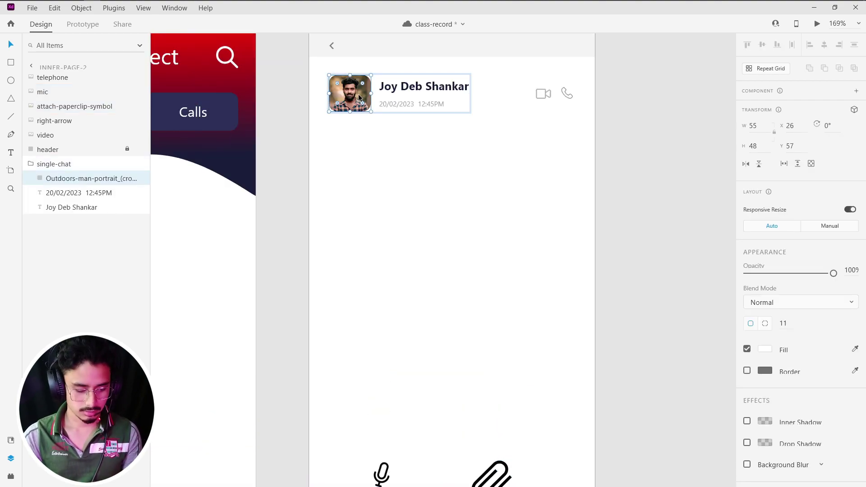
{"action": "left_click_drag", "start_coordinate": [359, 103], "coordinate": [360, 205]}
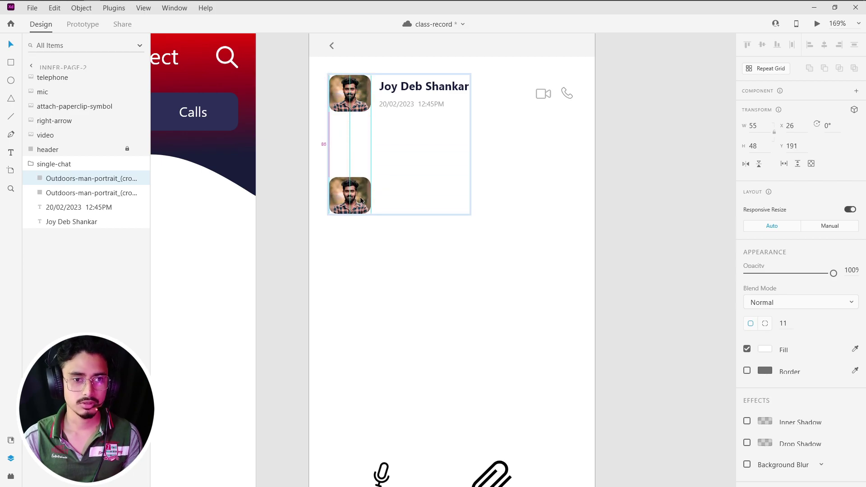
{"action": "left_click", "coordinate": [356, 263]}
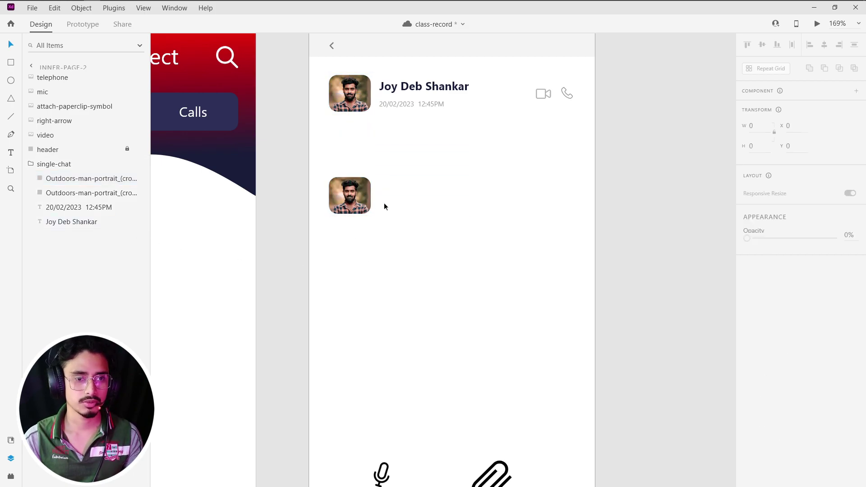
{"action": "left_click", "coordinate": [359, 210]}
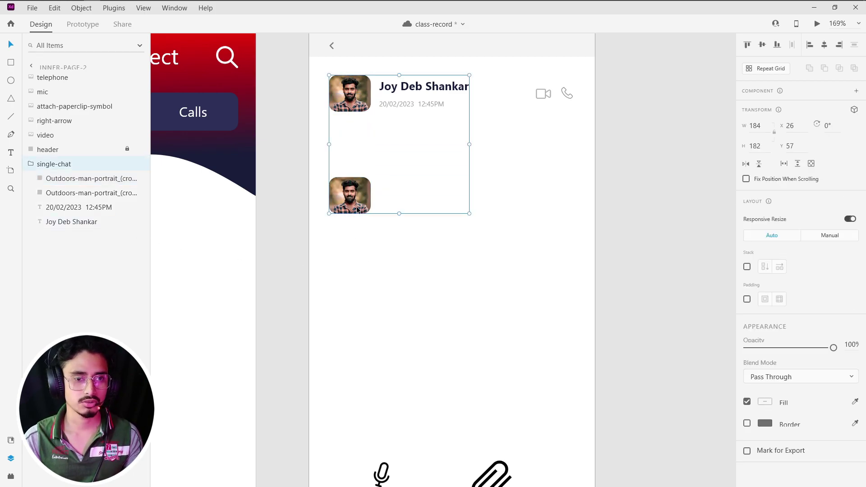
{"action": "left_click", "coordinate": [57, 193]}
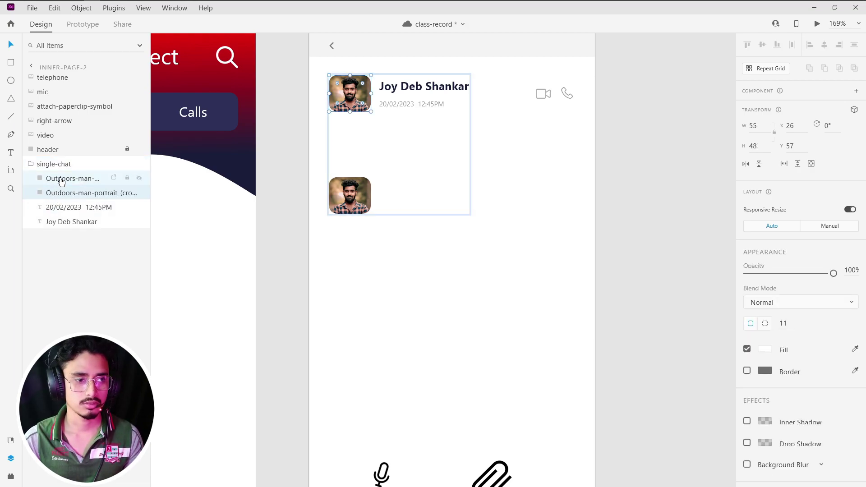
{"action": "left_click_drag", "start_coordinate": [62, 179], "coordinate": [79, 75]}
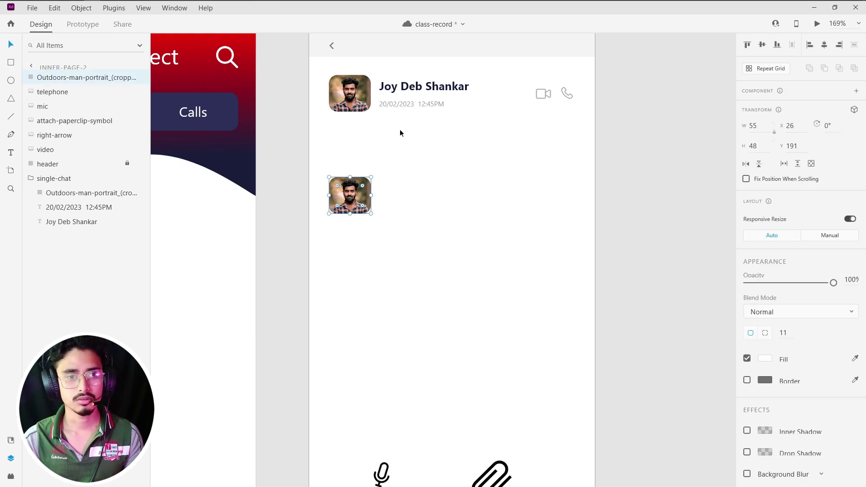
{"action": "left_click", "coordinate": [383, 110]}
{"action": "left_click_drag", "start_coordinate": [347, 199], "coordinate": [347, 197]}
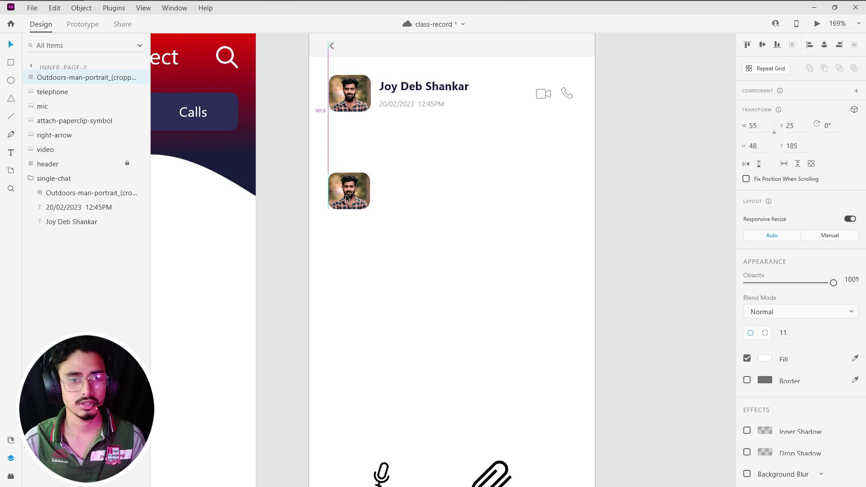
{"action": "left_click_drag", "start_coordinate": [346, 197], "coordinate": [347, 192]}
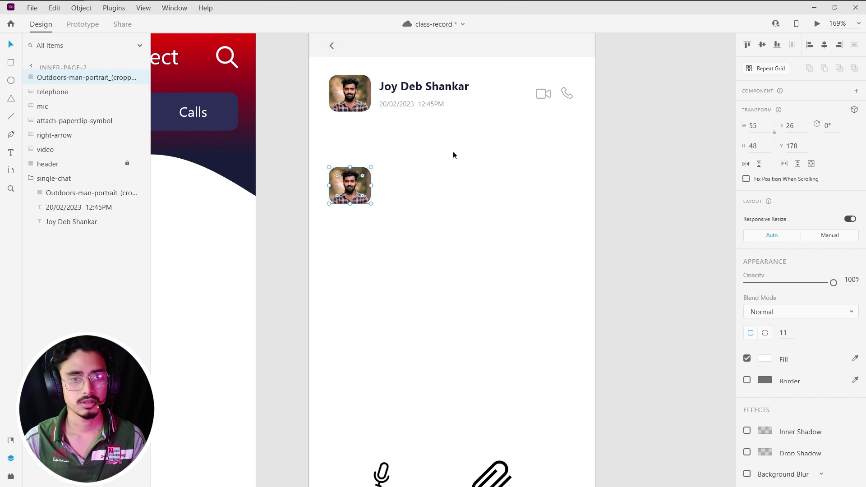
{"action": "left_click", "coordinate": [429, 106]}
Duplicate the header date text and center the copy below the header as a timestamp.
{"action": "double_click", "coordinate": [426, 104]}
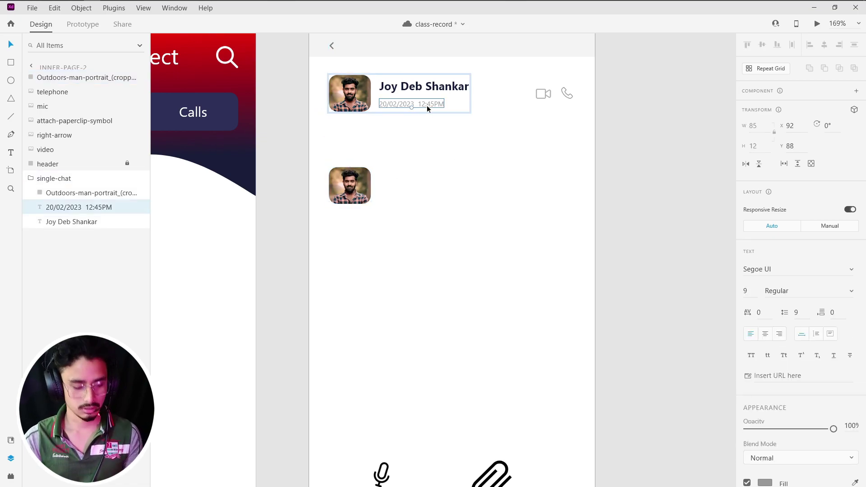
{"action": "key", "text": "ctrl+d"}
{"action": "left_click_drag", "start_coordinate": [428, 104], "coordinate": [450, 143]}
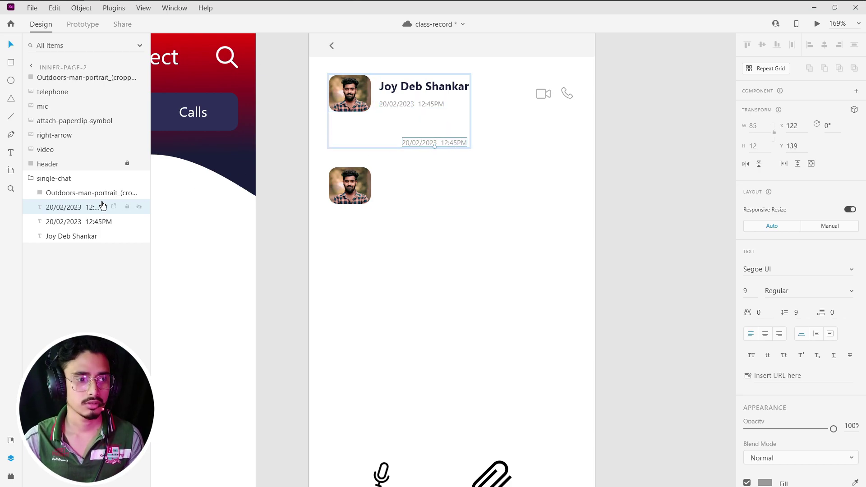
{"action": "left_click_drag", "start_coordinate": [73, 208], "coordinate": [68, 76]}
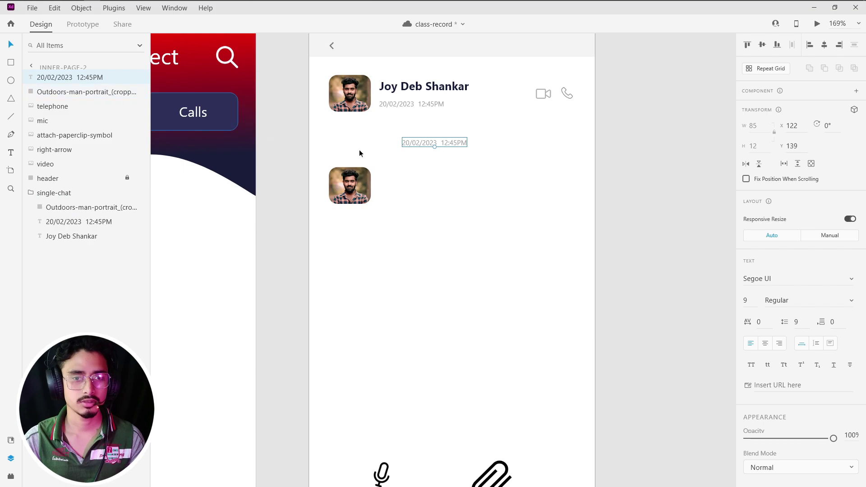
{"action": "left_click", "coordinate": [483, 195]}
{"action": "mouse_move", "coordinate": [443, 144]}
{"action": "left_mouse_down"}
{"action": "mouse_move", "coordinate": [456, 137]}
{"action": "mouse_move", "coordinate": [425, 136]}
{"action": "left_mouse_up"}
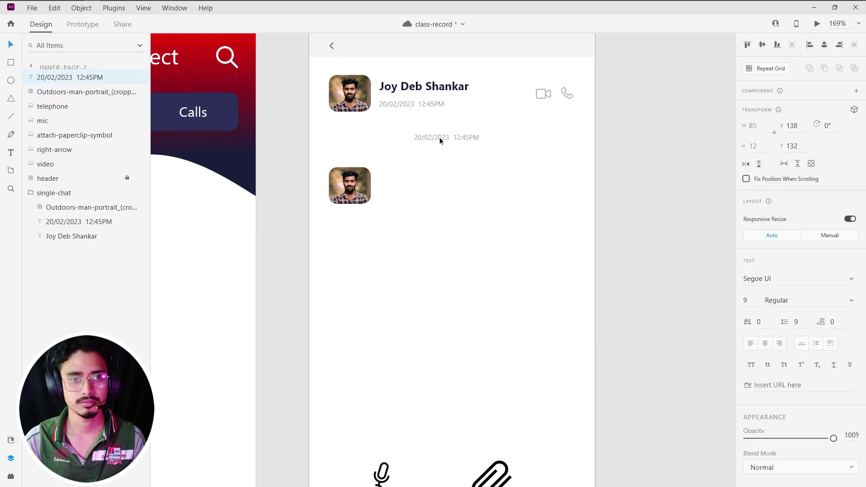
Replace the header date text with a phone number.
{"action": "left_click", "coordinate": [396, 104]}
{"action": "double_click", "coordinate": [397, 104]}
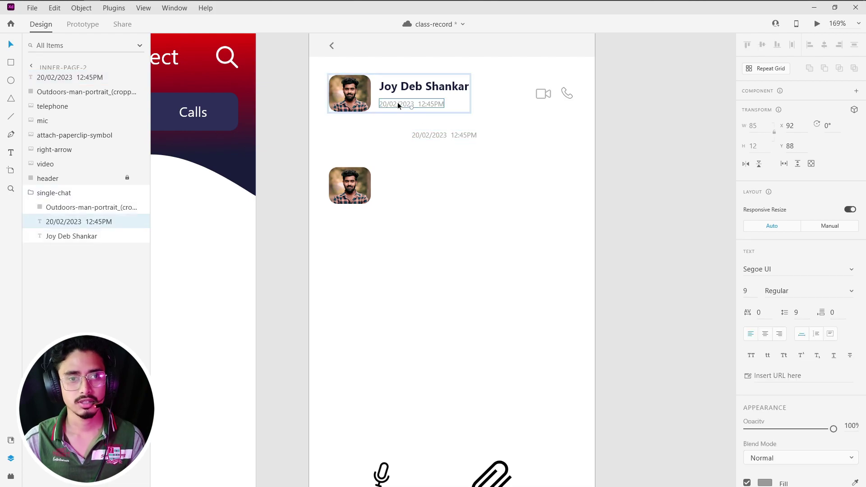
{"action": "double_click", "coordinate": [399, 102]}
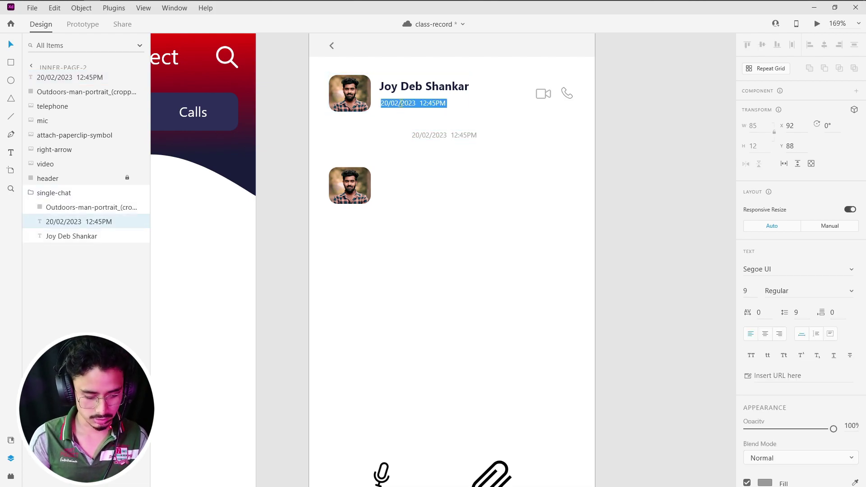
{"action": "type", "text": "1234901248"}
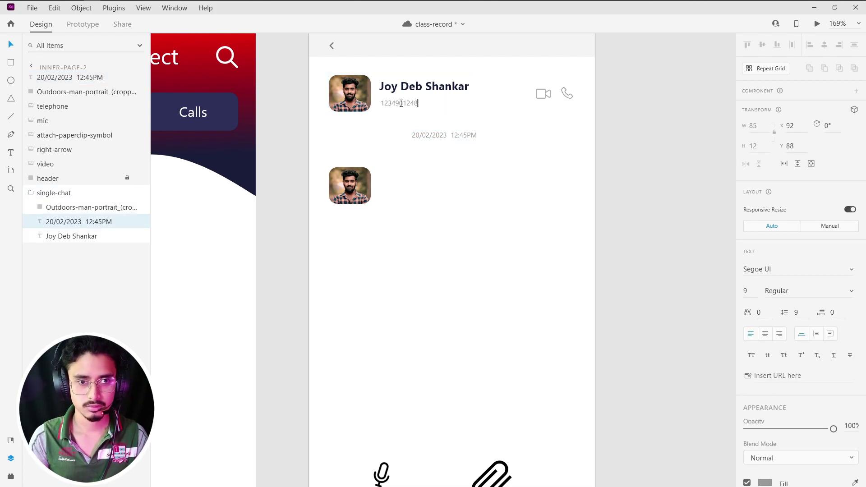
{"action": "left_click", "coordinate": [428, 169]}
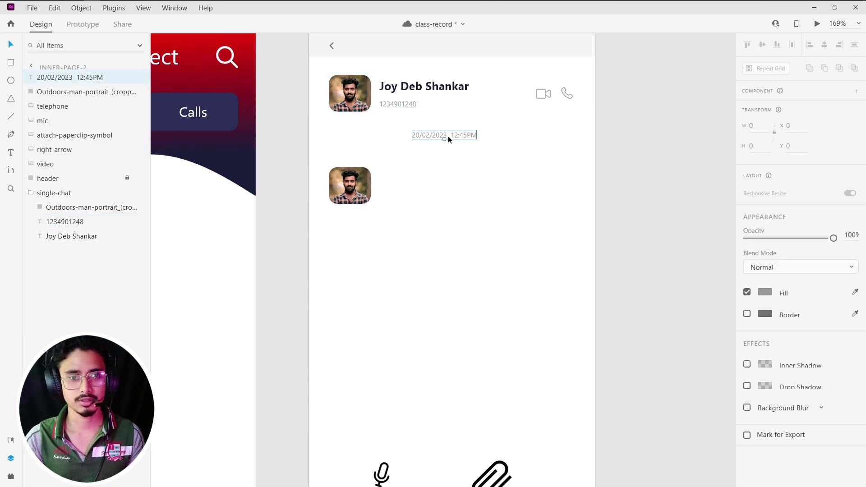
Raise the timestamp closer to the header and the second avatar beneath it.
{"action": "left_click_drag", "start_coordinate": [447, 137], "coordinate": [447, 131]}
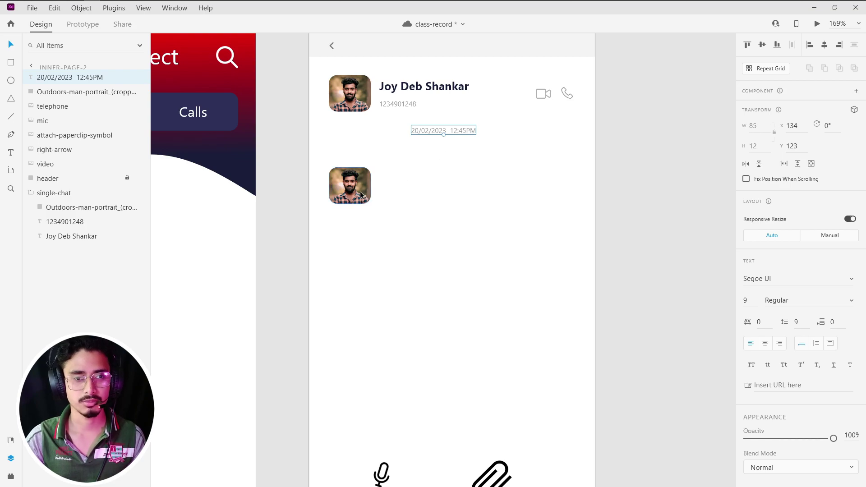
{"action": "left_click_drag", "start_coordinate": [360, 195], "coordinate": [360, 181]}
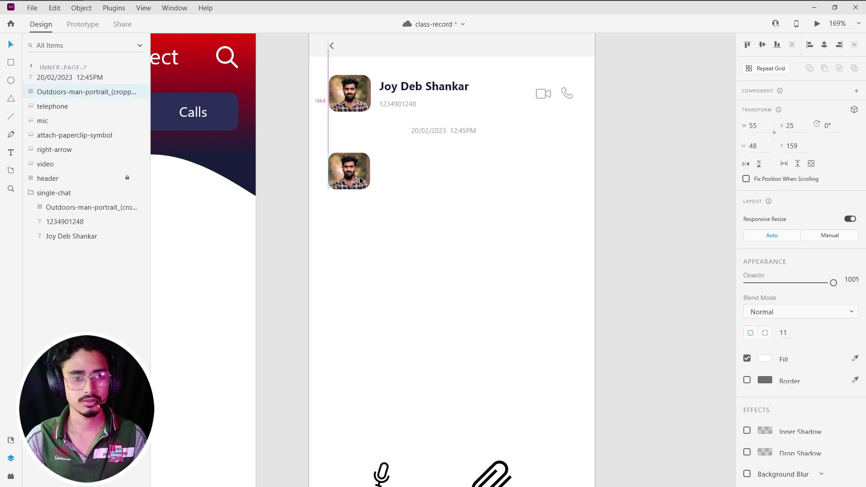
{"action": "left_click", "coordinate": [389, 189]}
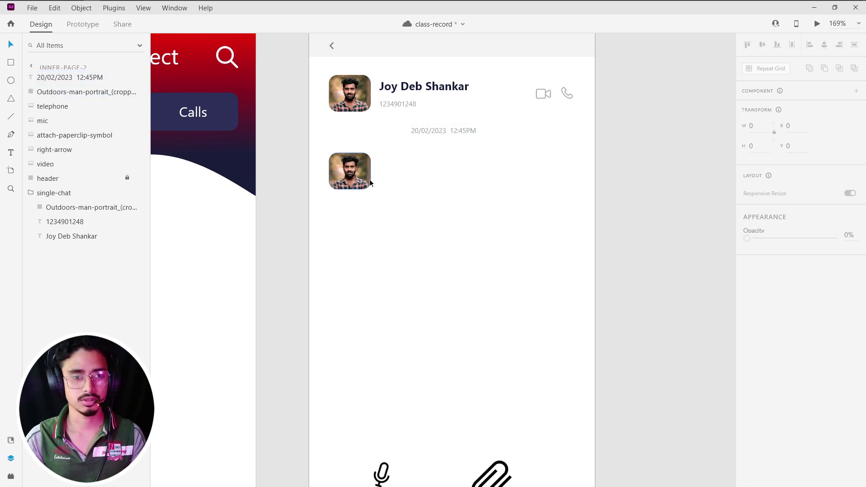
{"action": "key", "text": "alt+Tab"}
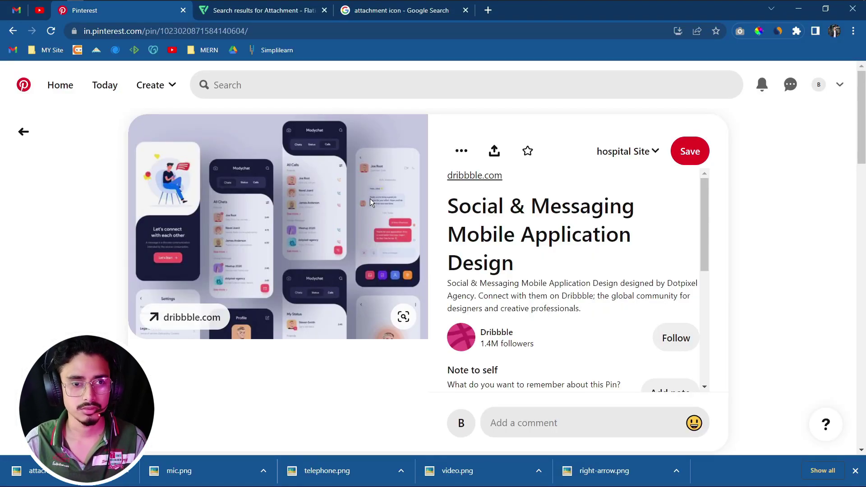
Shrink the second avatar to about 26 × 23 as a sender thumbnail under the timestamp.
{"action": "key", "text": "alt+Tab"}
{"action": "left_click", "coordinate": [357, 179]}
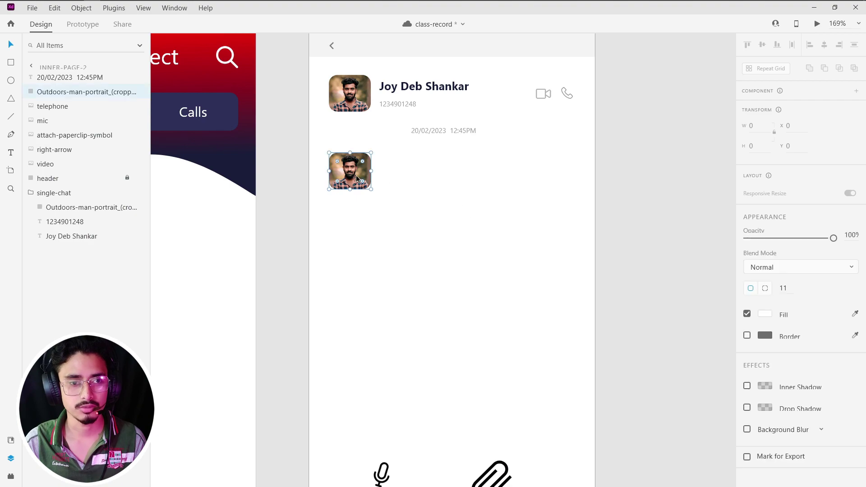
{"action": "left_click_drag", "start_coordinate": [371, 190], "coordinate": [349, 171]}
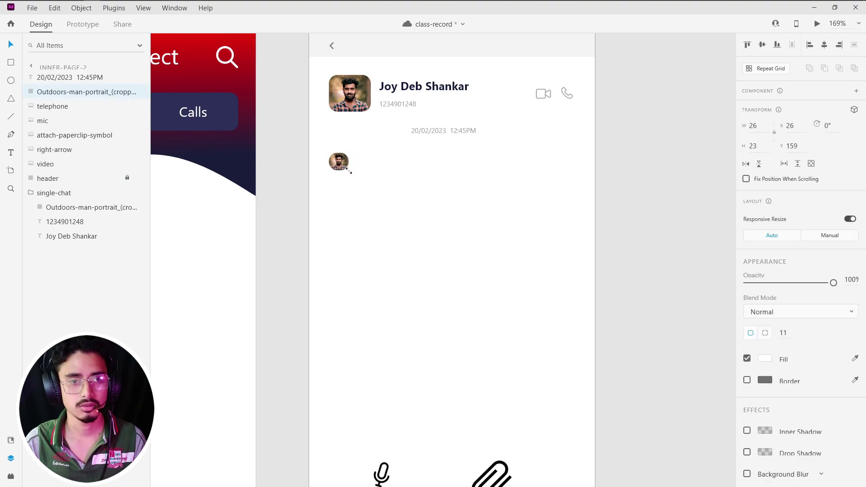
{"action": "left_click", "coordinate": [365, 191]}
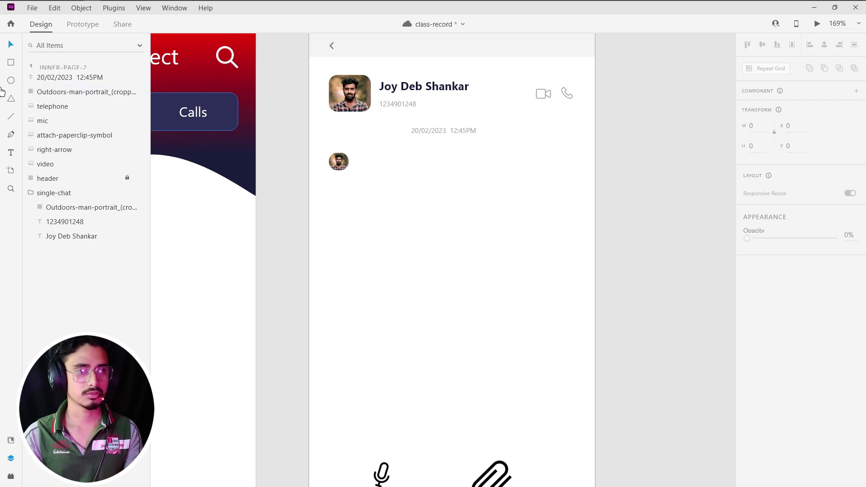
{"action": "key", "text": "alt+Tab"}
{"action": "left_click", "coordinate": [292, 243]}
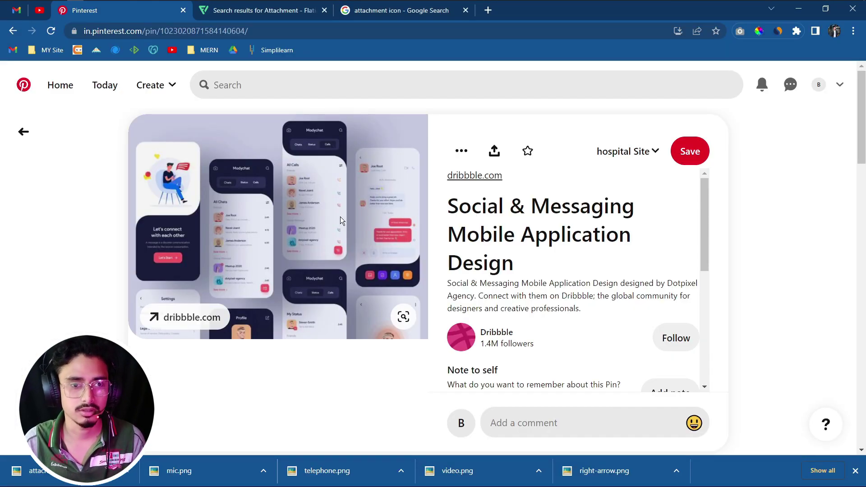
{"action": "key", "text": "alt+Tab"}
{"action": "left_click", "coordinate": [291, 222]}
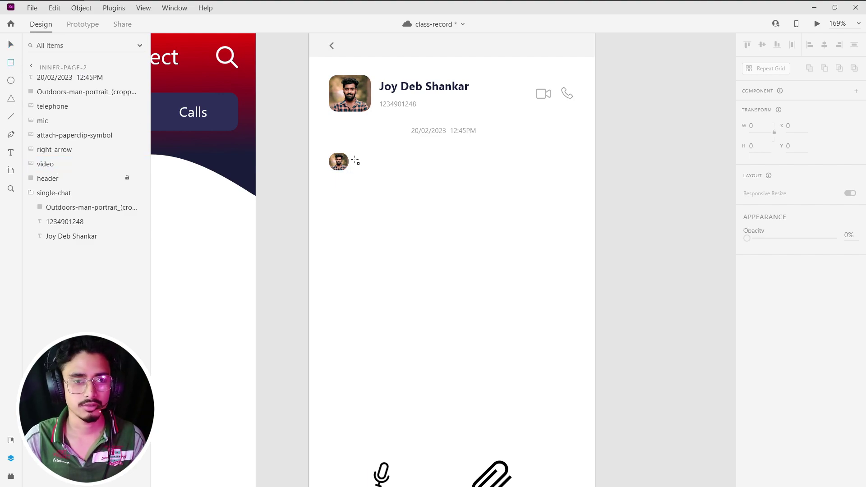
Draw a 91 × 20 rectangle beside the small avatar and round its corners to radius 10.
{"action": "left_click_drag", "start_coordinate": [355, 157], "coordinate": [425, 173]}
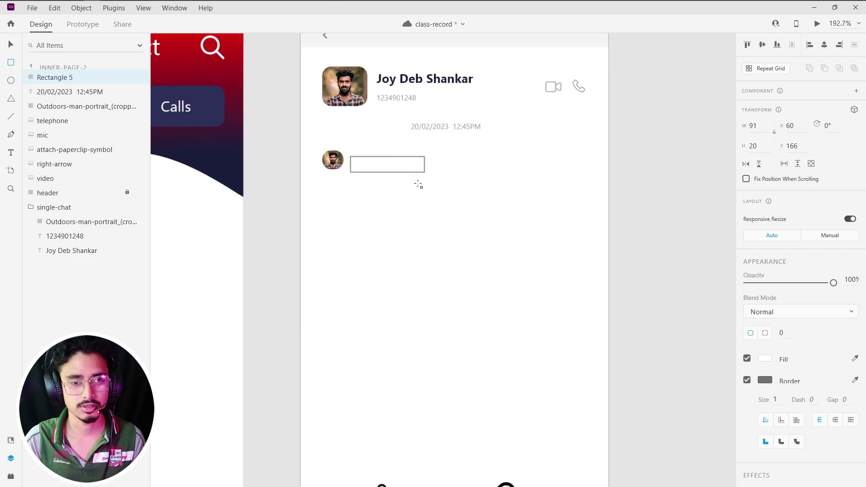
{"action": "scroll", "coordinate": [416, 178], "scroll_direction": "up", "scroll_amount": 5}
{"action": "left_click_drag", "start_coordinate": [430, 118], "coordinate": [410, 129]}
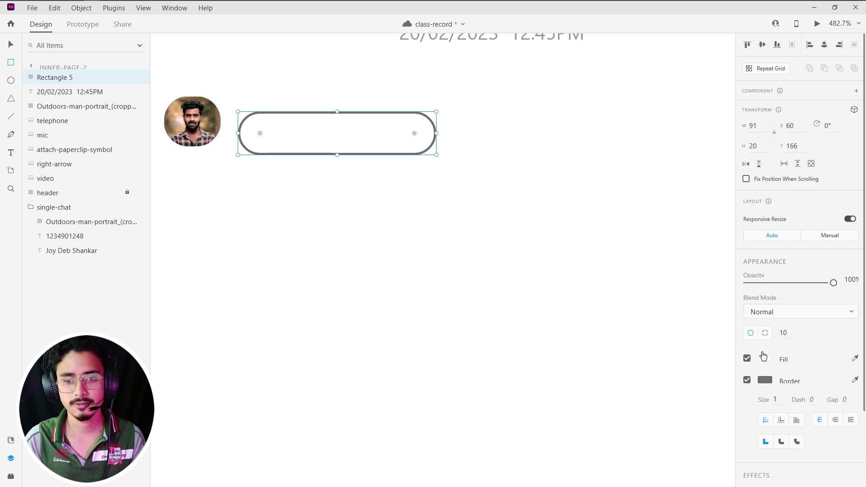
Sample the light-blue bubble colour #D7DFF4 from the Pinterest reference with ColorPick.
{"action": "key", "text": "alt+Tab"}
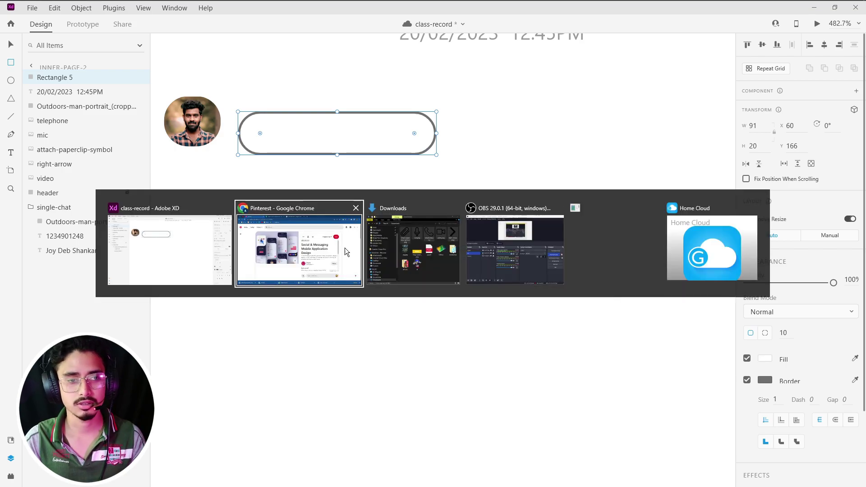
{"action": "left_click", "coordinate": [344, 248]}
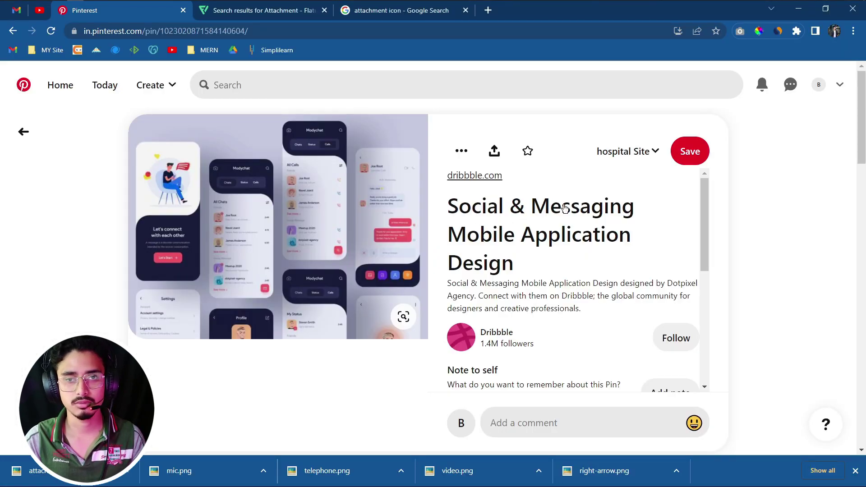
{"action": "left_click", "coordinate": [757, 32]}
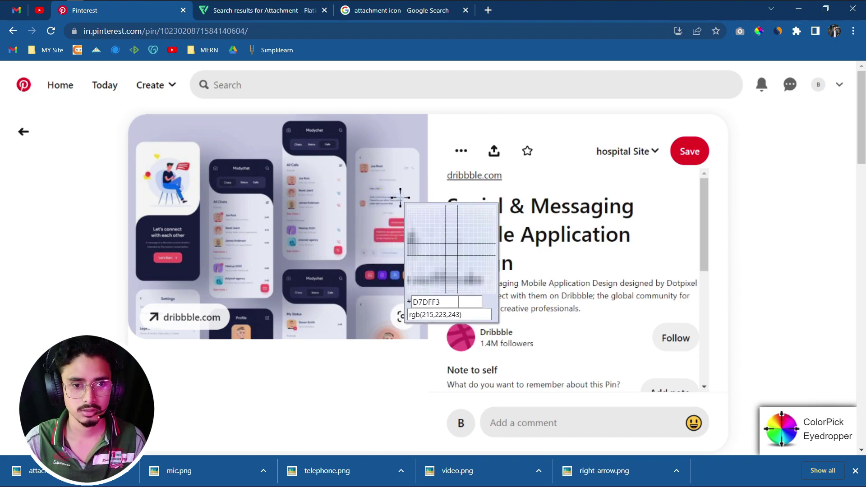
{"action": "left_click", "coordinate": [401, 196]}
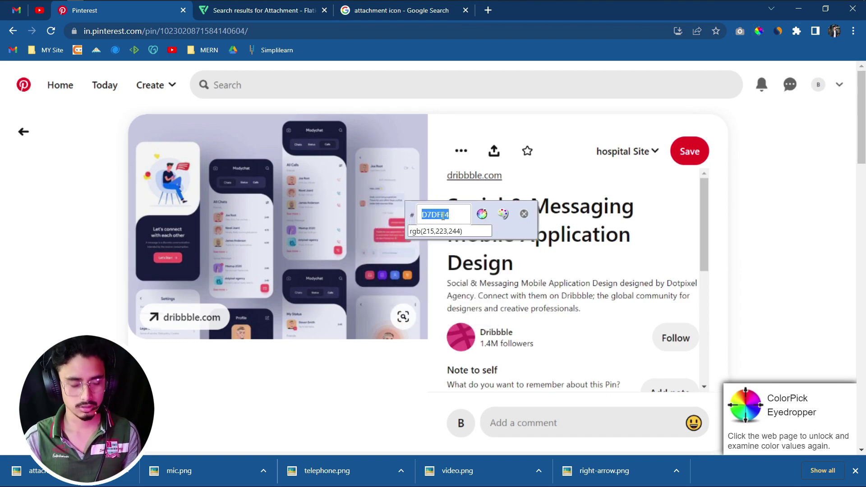
{"action": "key", "text": "alt+Tab"}
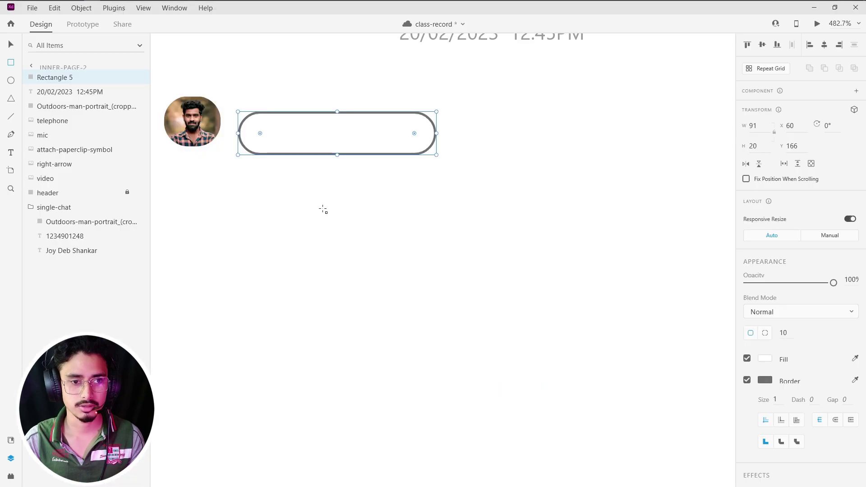
Remove the bubble's grey border and select its fill hex value.
{"action": "left_click", "coordinate": [765, 358]}
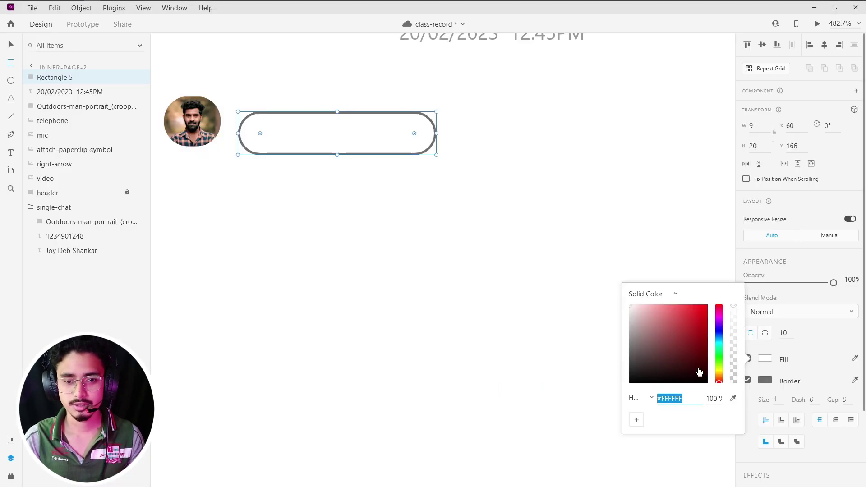
{"action": "double_click", "coordinate": [675, 398]}
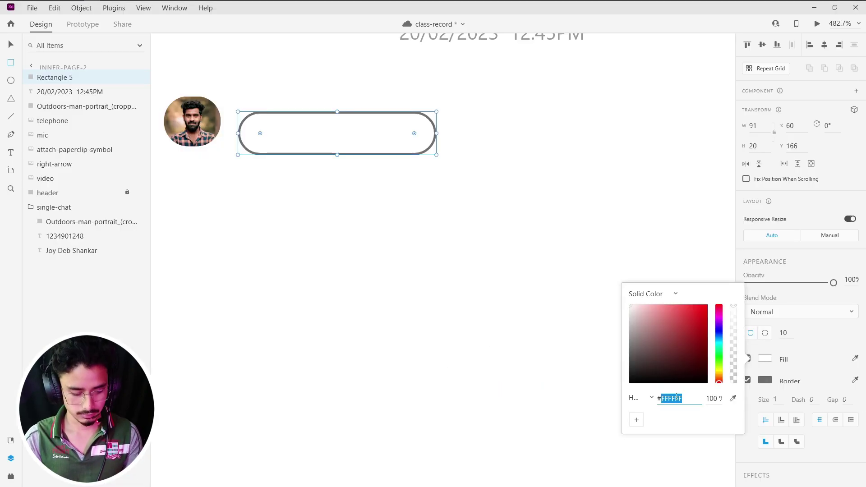
{"action": "left_click", "coordinate": [751, 394]}
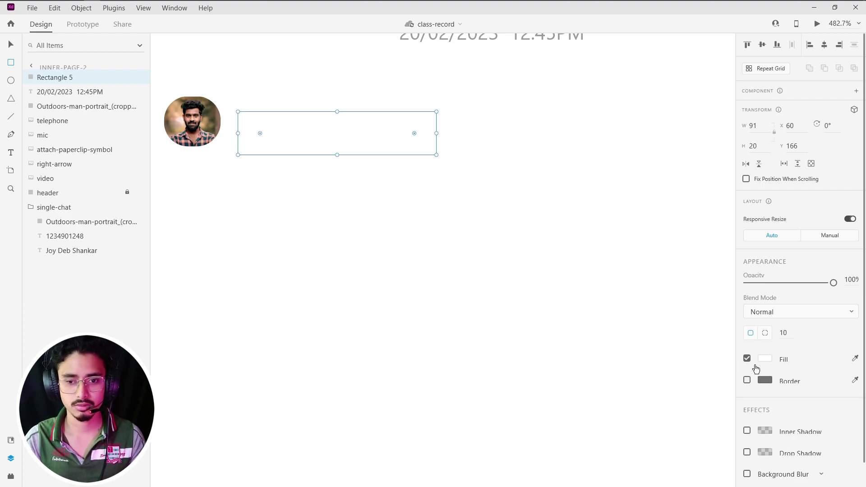
{"action": "left_click", "coordinate": [765, 360]}
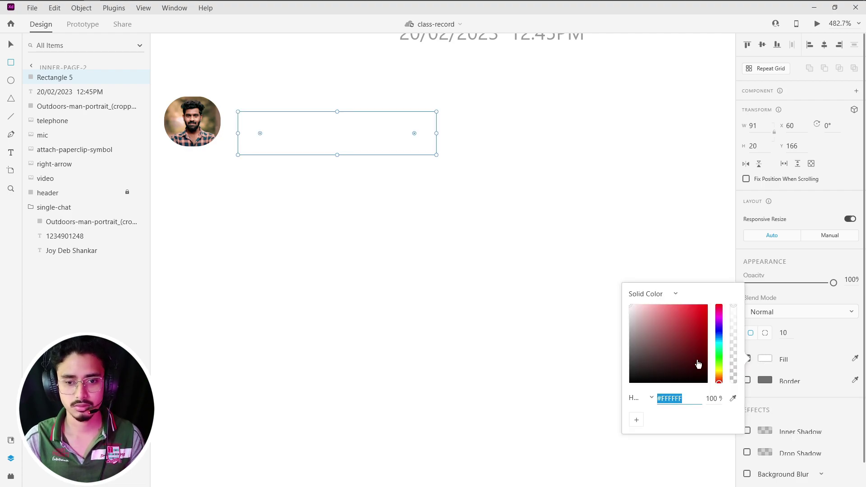
{"action": "double_click", "coordinate": [675, 398]}
{"action": "key", "text": "Right"}
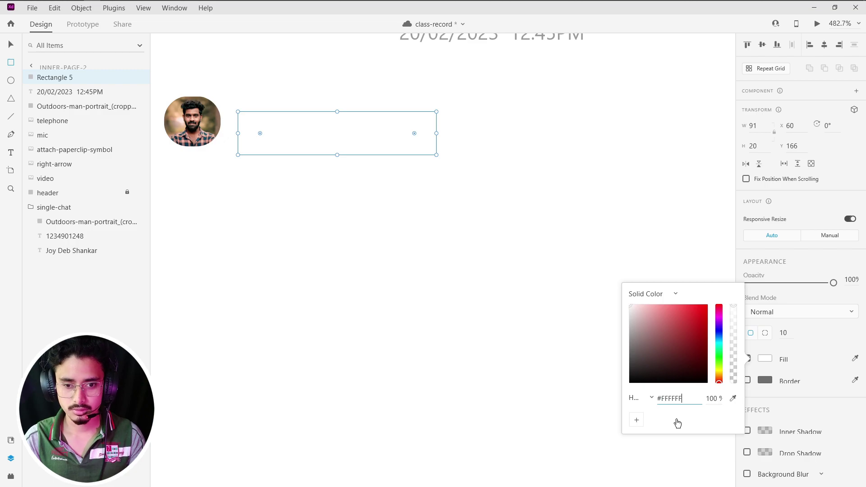
Copy #D7DFF4 from ColorPick and apply it as the bubble's fill colour.
{"action": "key", "text": "alt+Tab"}
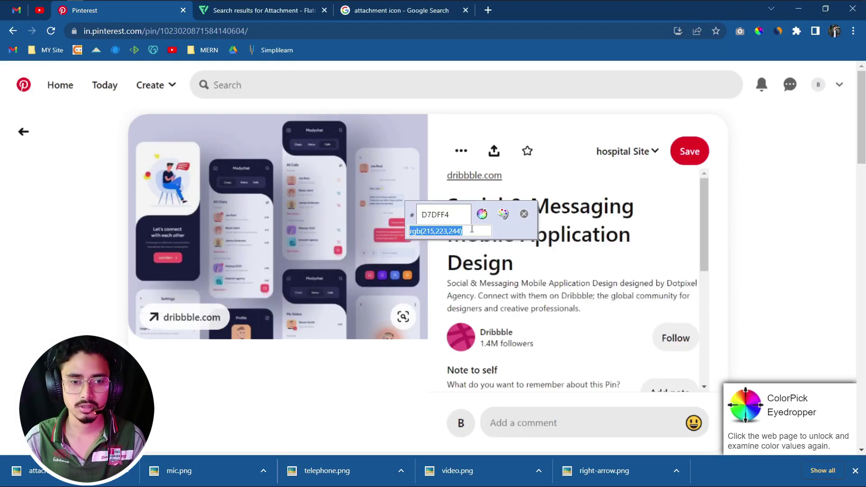
{"action": "left_click", "coordinate": [441, 221]}
{"action": "double_click", "coordinate": [440, 217]}
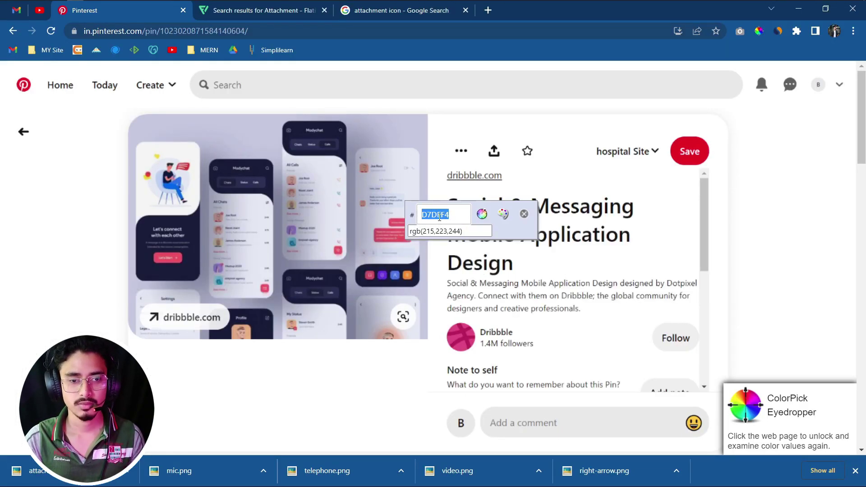
{"action": "right_click", "coordinate": [440, 218]}
{"action": "left_click", "coordinate": [456, 226]}
{"action": "key", "text": "alt+Tab"}
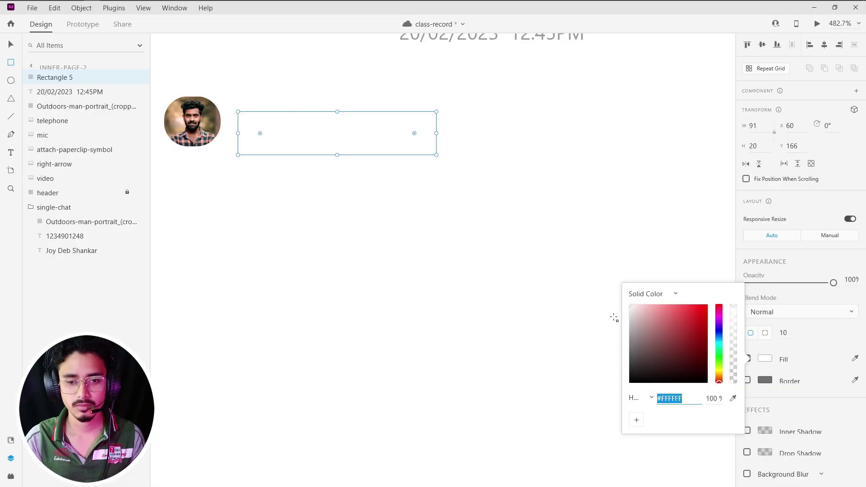
{"action": "key", "text": "ctrl+v"}
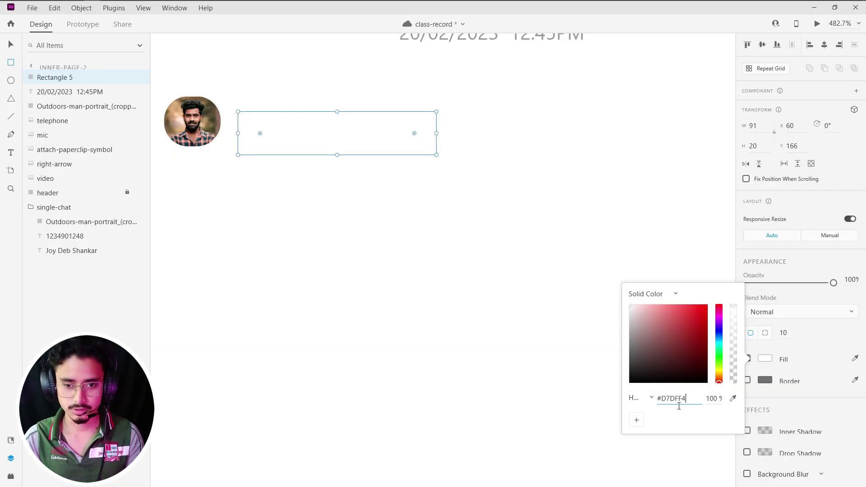
{"action": "left_click", "coordinate": [679, 458]}
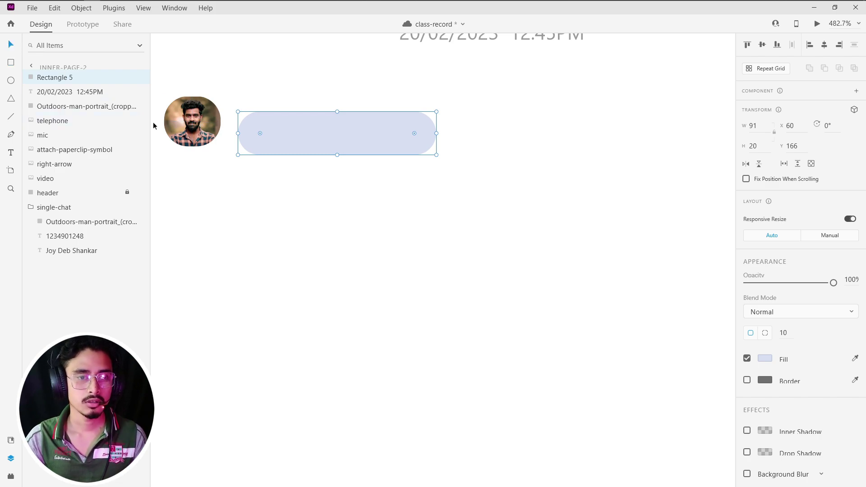
Nudge the avatar photo slightly down and right, leaving the bubble unchanged.
{"action": "left_click", "coordinate": [196, 128]}
{"action": "left_click_drag", "start_coordinate": [196, 128], "coordinate": [199, 138]}
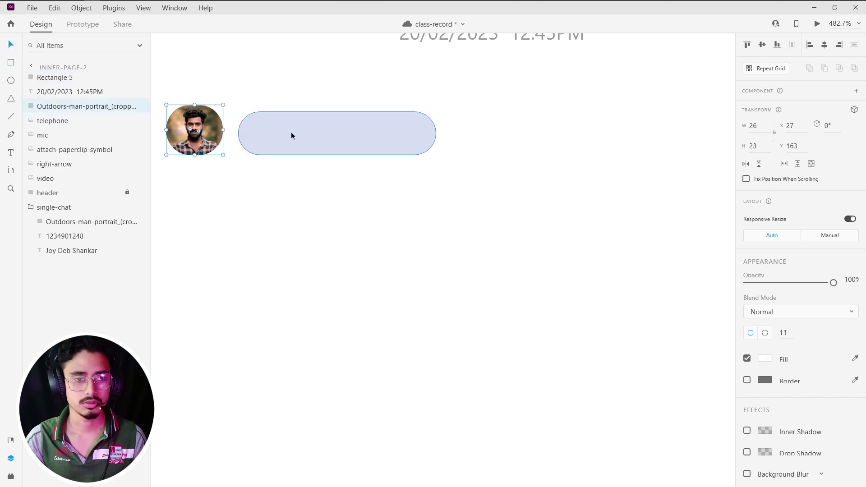
{"action": "left_click", "coordinate": [307, 133]}
{"action": "key", "text": "ctrl+8"}
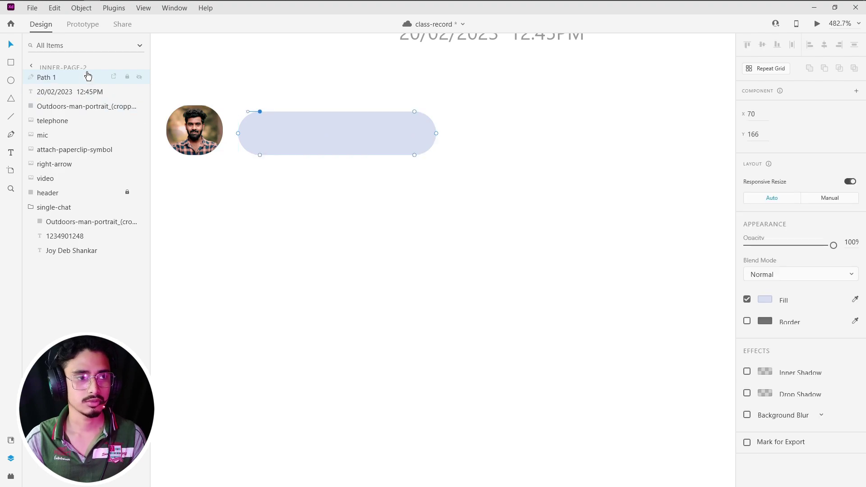
{"action": "key", "text": "ctrl+z"}
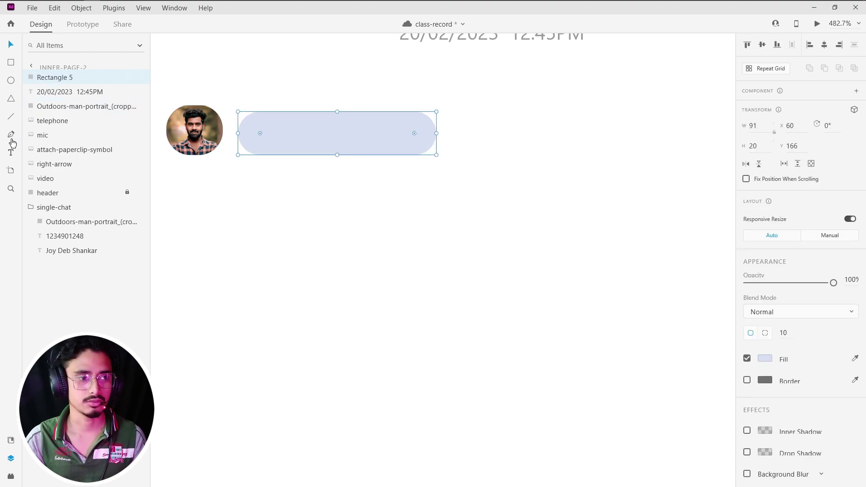
Add a text box reading 'lorem12' inside the message bubble.
{"action": "left_click", "coordinate": [278, 136]}
{"action": "key", "text": "alt+Tab"}
{"action": "key", "text": "alt+Tab"}
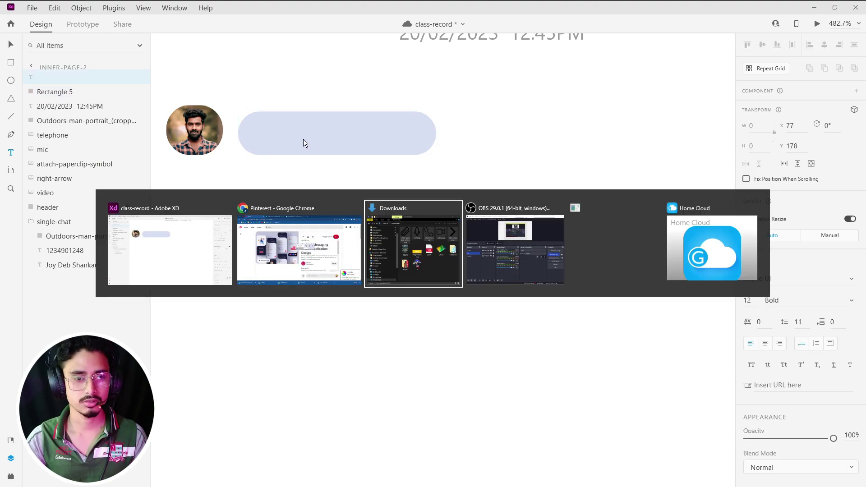
{"action": "key", "text": "alt+Tab"}
{"action": "key", "text": "alt+Tab"}
{"action": "key", "text": "alt+Tab"}
{"action": "key", "text": "alt+Tab"}
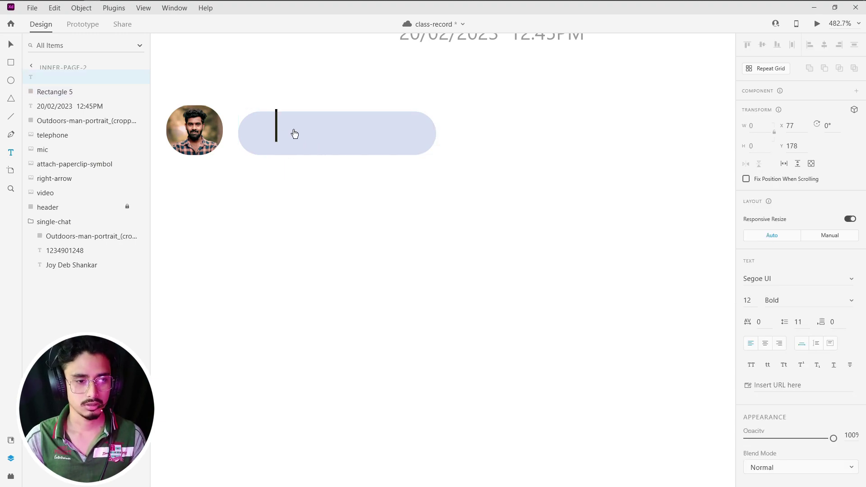
{"action": "type", "text": "l"}
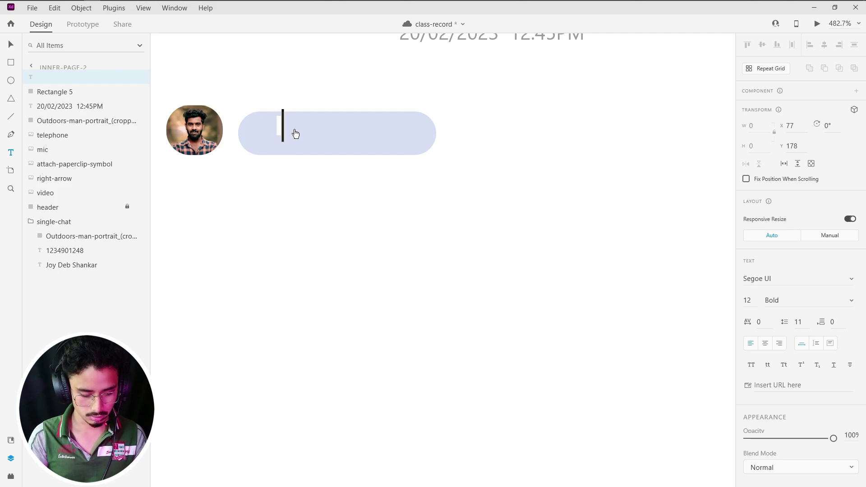
{"action": "type", "text": "orem12"}
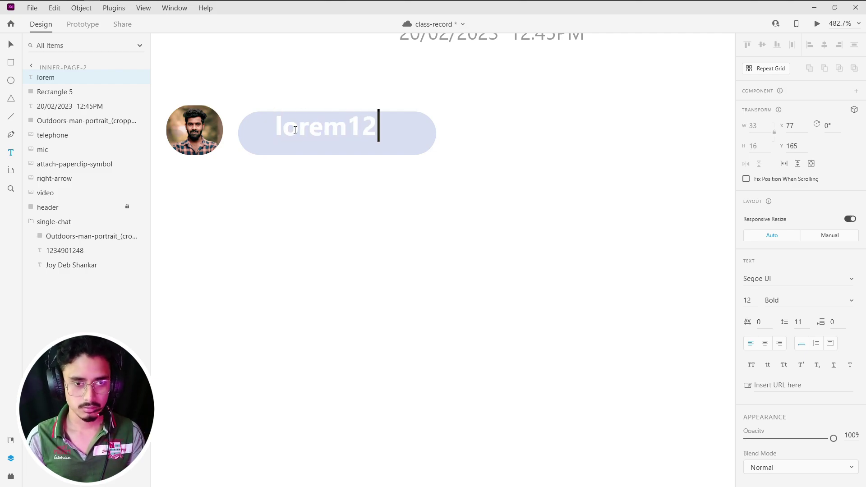
{"action": "key", "text": "Return"}
{"action": "key", "text": "BackSpace"}
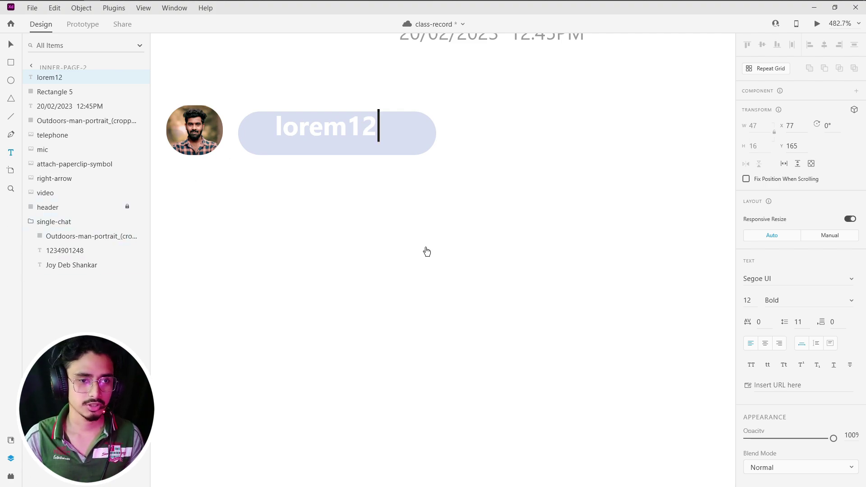
{"action": "left_click", "coordinate": [365, 126]}
{"action": "double_click", "coordinate": [371, 126]}
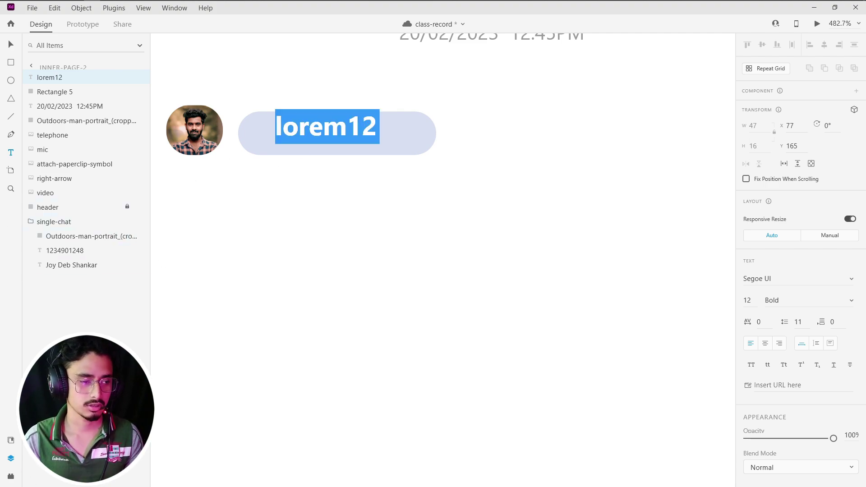
{"action": "key", "text": "Escape"}
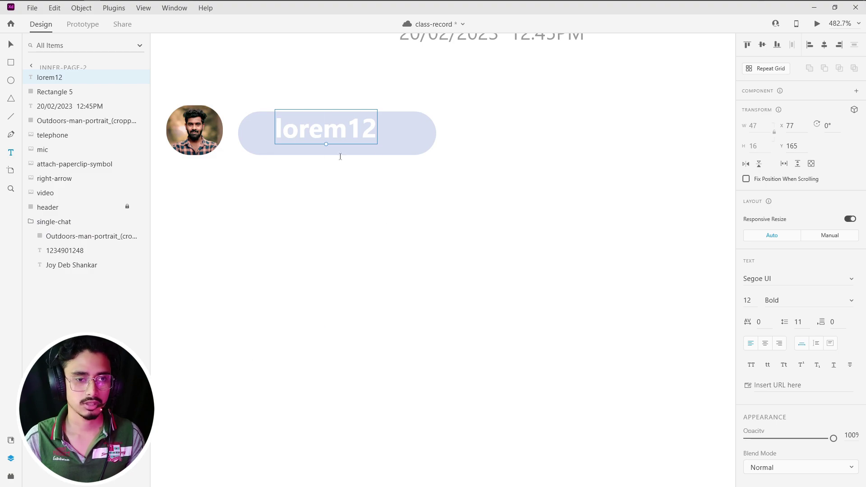
Scale the lorem12 text to size 7 and move it to the bubble's left side.
{"action": "mouse_move", "coordinate": [327, 145]}
{"action": "left_mouse_down"}
{"action": "mouse_move", "coordinate": [324, 121]}
{"action": "mouse_move", "coordinate": [326, 130]}
{"action": "left_mouse_up"}
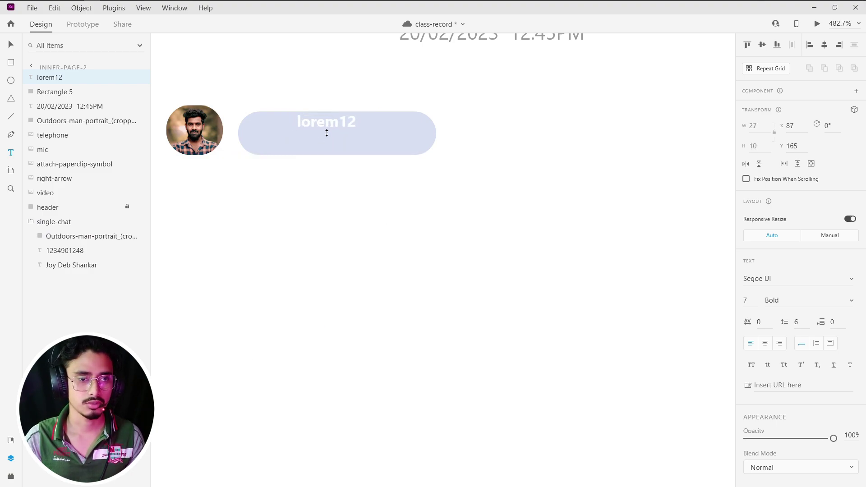
{"action": "left_click", "coordinate": [7, 47]}
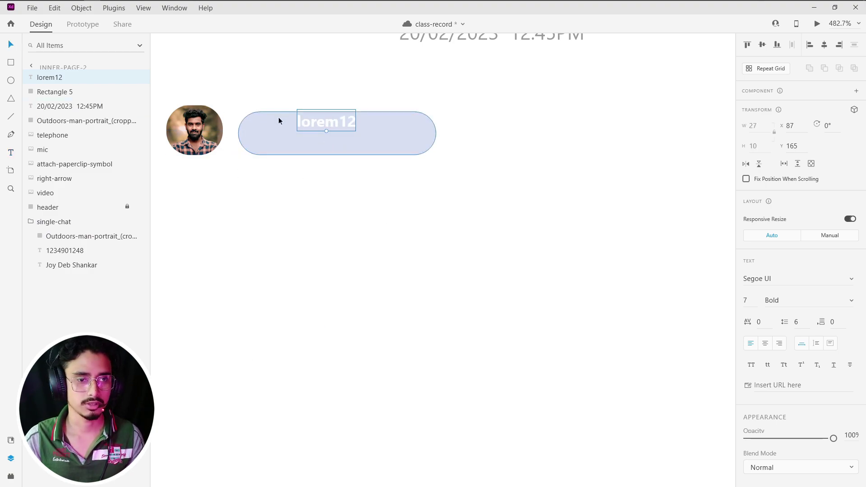
{"action": "left_click", "coordinate": [321, 127]}
{"action": "left_click_drag", "start_coordinate": [320, 131], "coordinate": [288, 133]}
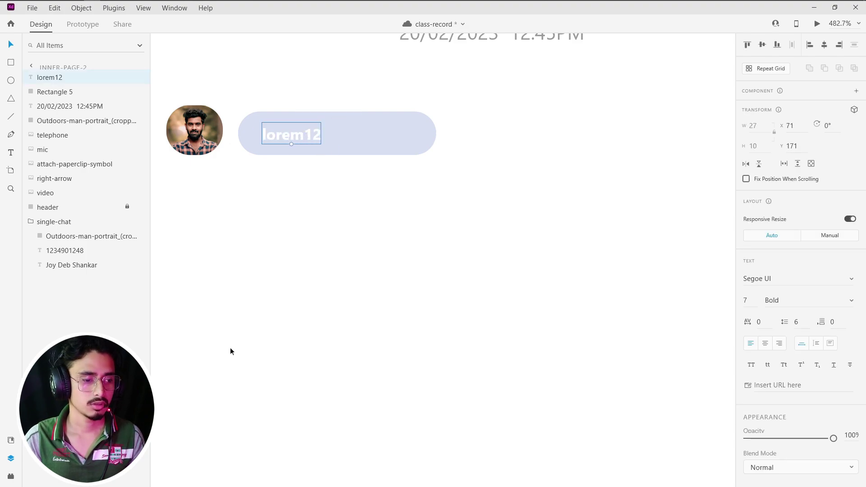
Fill the bubble text with Lorem Ipsum plugin placeholder text, giving 'But I'.
{"action": "left_click", "coordinate": [14, 480]}
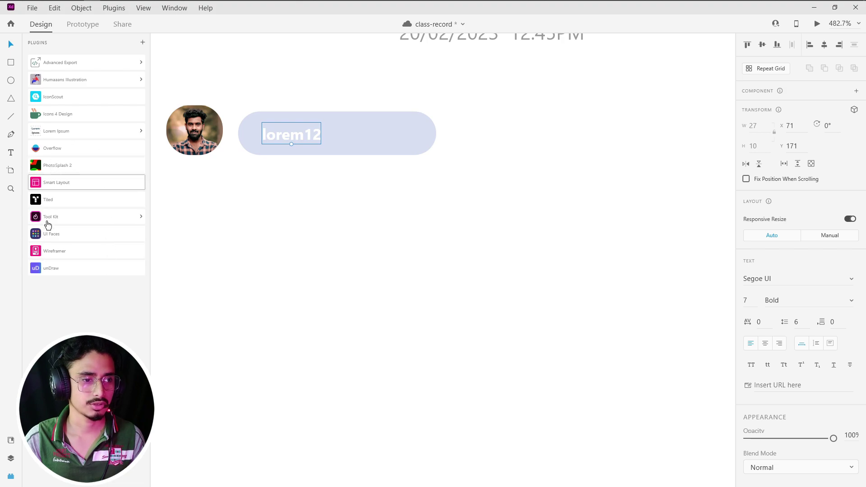
{"action": "left_click", "coordinate": [53, 132]}
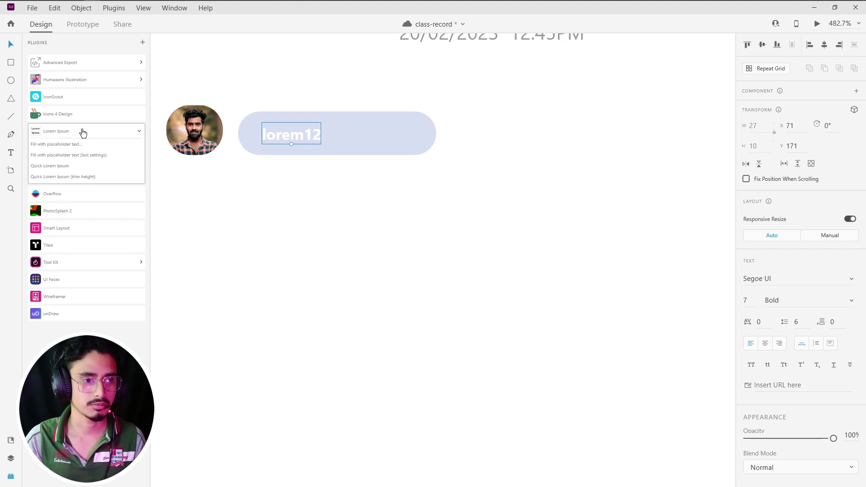
{"action": "left_click", "coordinate": [46, 145]}
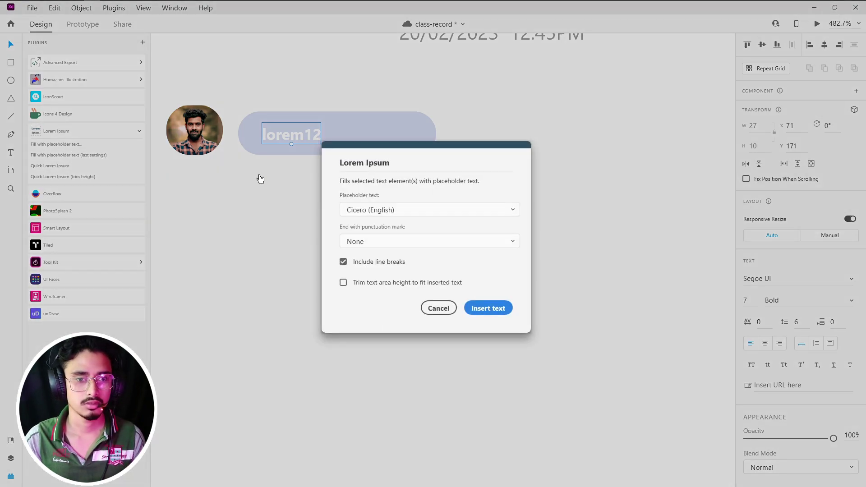
{"action": "left_click", "coordinate": [484, 312]}
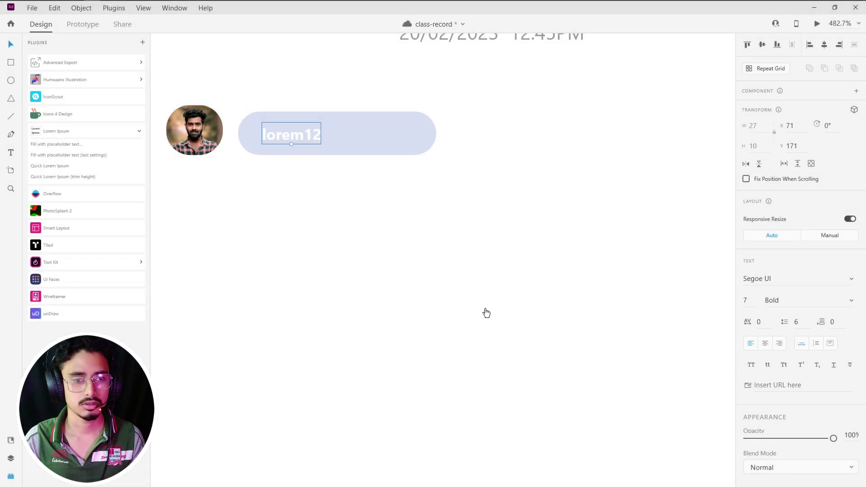
Try the Quick Lorem Ipsum option on the bubble text, then cancel it.
{"action": "double_click", "coordinate": [288, 135]}
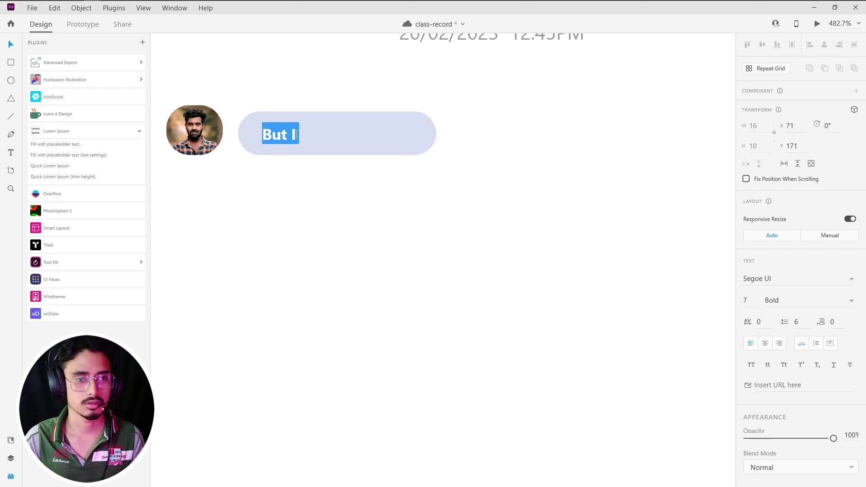
{"action": "left_click", "coordinate": [62, 167]}
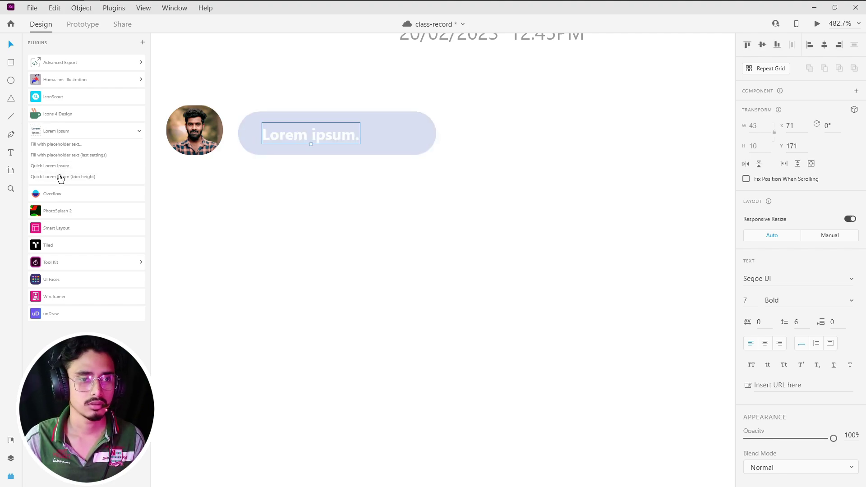
{"action": "left_click", "coordinate": [63, 156]}
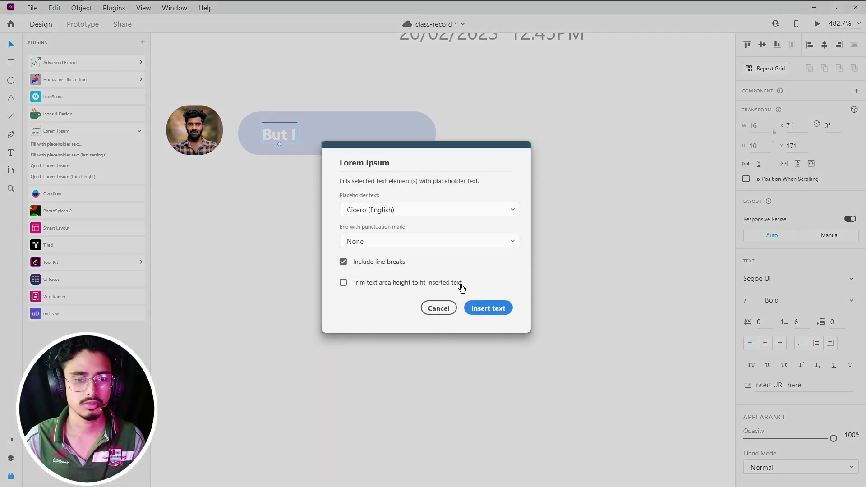
{"action": "left_click", "coordinate": [439, 307]}
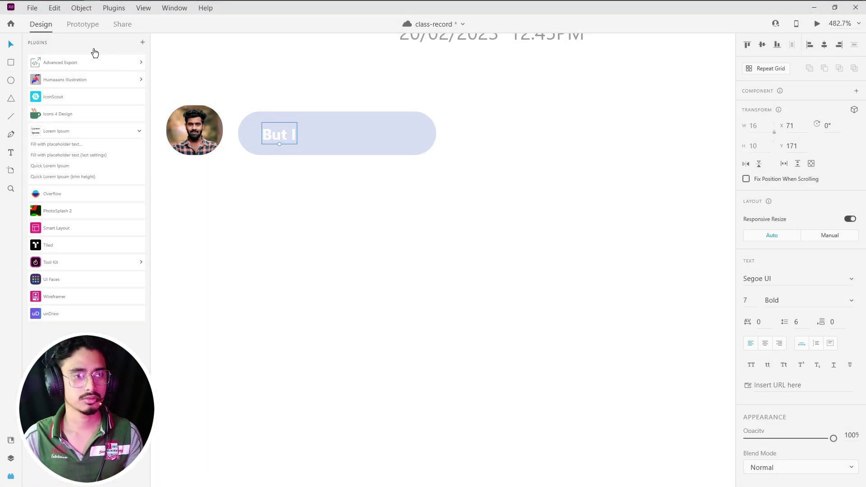
{"action": "key", "text": "alt+Tab"}
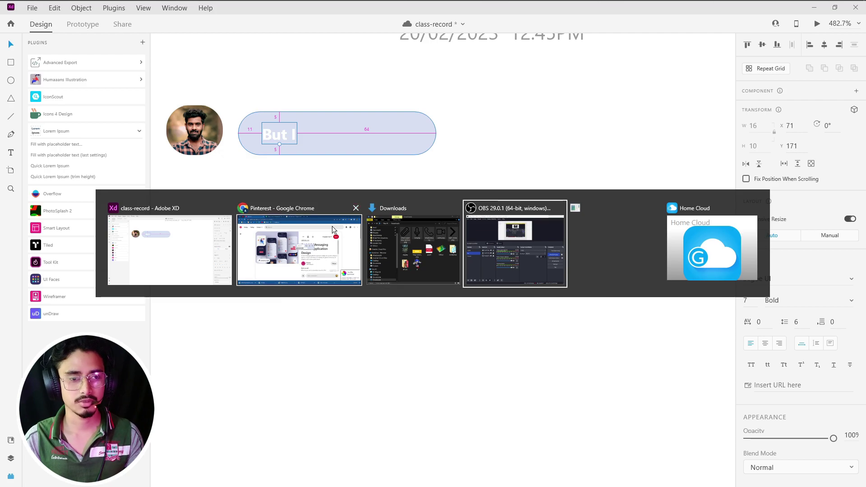
Search Google for 'lorem' in a new tab and open the lipsum.com page.
{"action": "key", "text": "ctrl+t"}
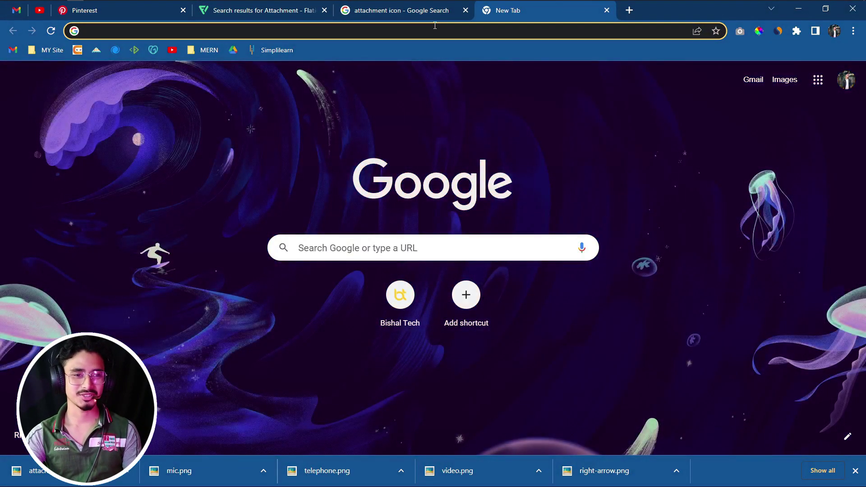
{"action": "left_click", "coordinate": [374, 32]}
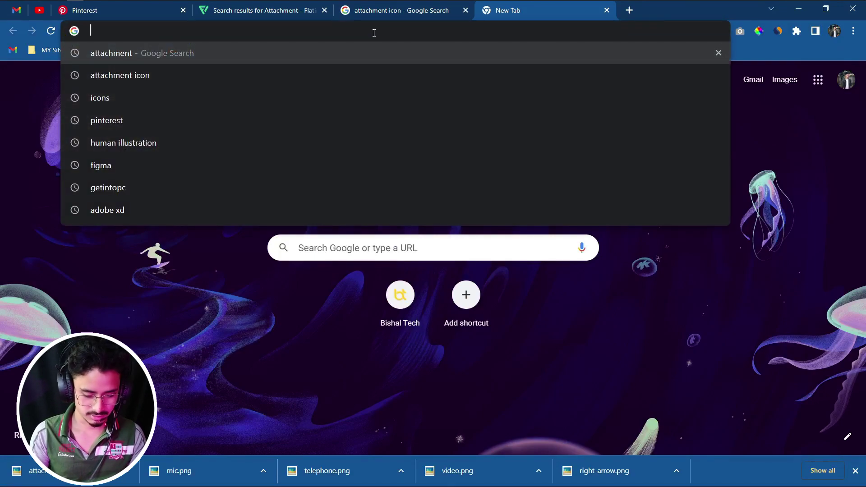
{"action": "type", "text": "lorem"}
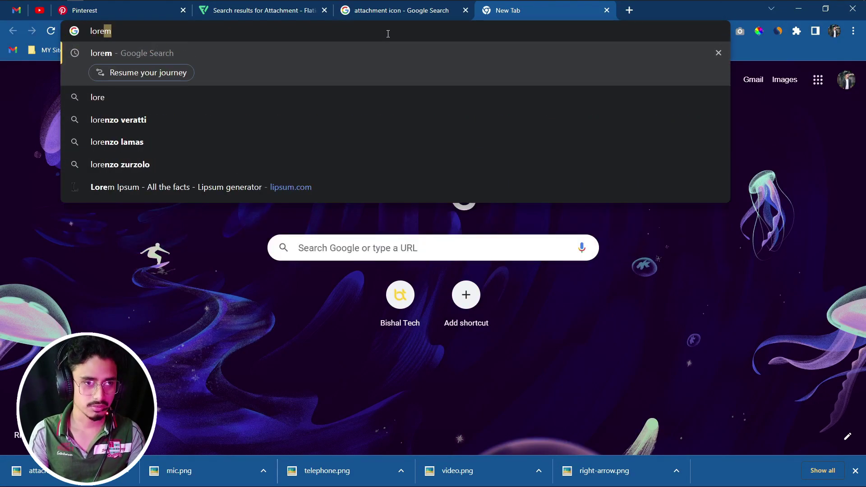
{"action": "key", "text": "Return"}
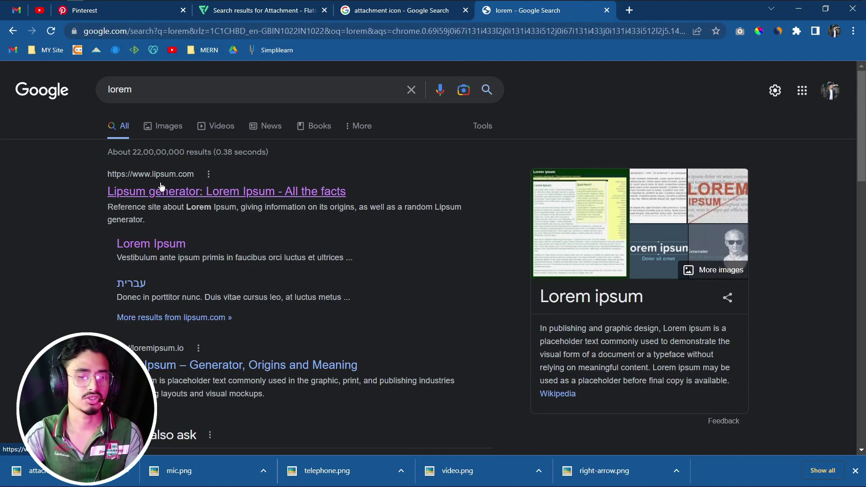
{"action": "left_click", "coordinate": [173, 193]}
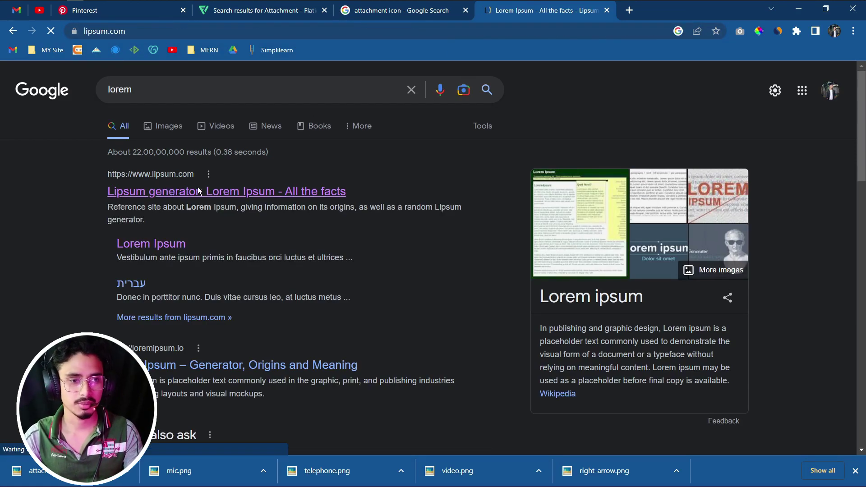
Select the phrase 'Lorem Ipsum is simply dummy text' on lipsum.com, then return to Adobe XD.
{"action": "scroll", "coordinate": [227, 194], "scroll_direction": "down", "scroll_amount": 1}
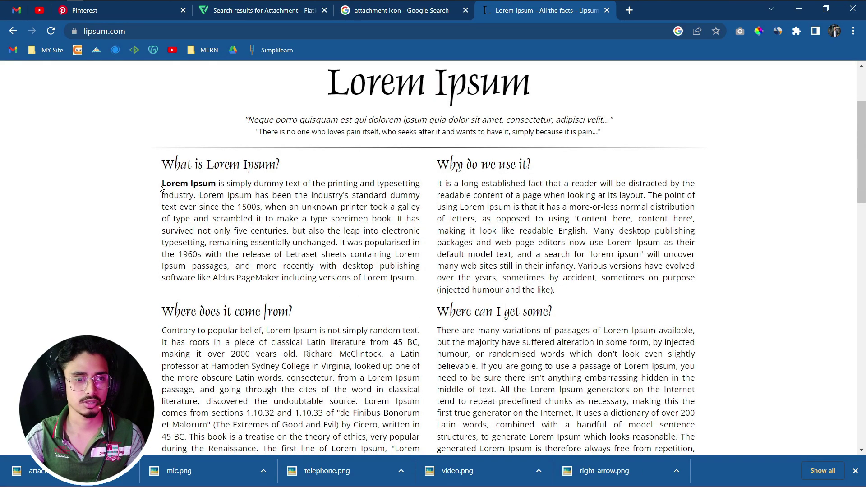
{"action": "left_click_drag", "start_coordinate": [161, 184], "coordinate": [233, 185]}
{"action": "left_click", "coordinate": [235, 186]}
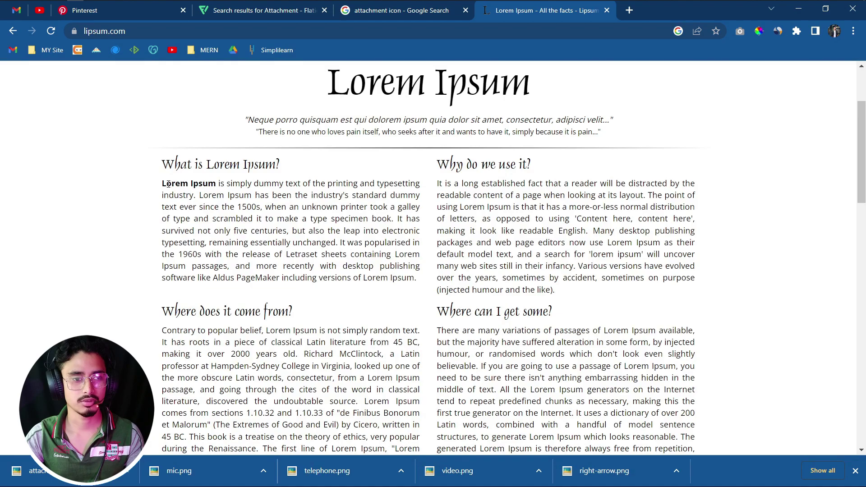
{"action": "mouse_move", "coordinate": [161, 188]}
{"action": "left_mouse_down"}
{"action": "mouse_move", "coordinate": [252, 184]}
{"action": "mouse_move", "coordinate": [163, 184]}
{"action": "left_mouse_up"}
{"action": "left_click", "coordinate": [253, 184]}
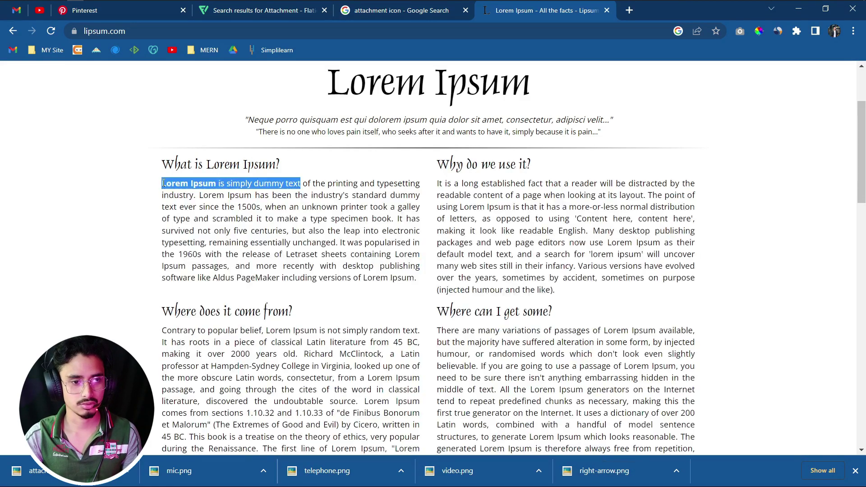
{"action": "key", "text": "alt+Tab"}
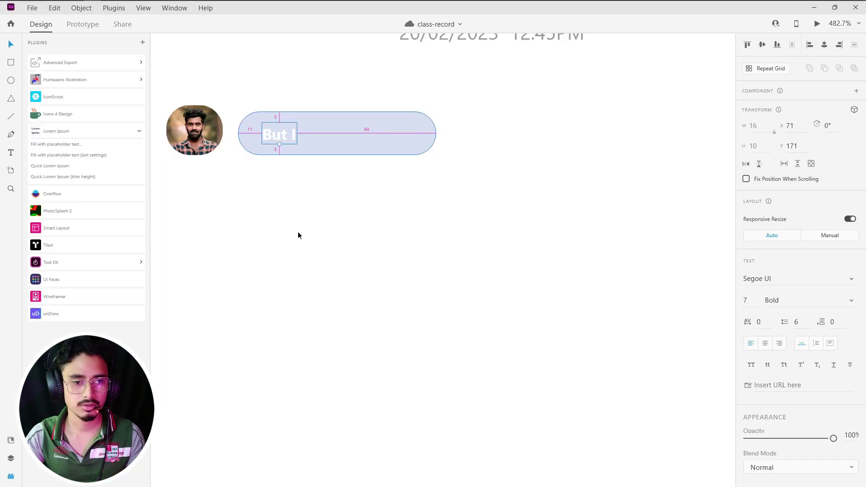
Replace 'But I' with 'Lorem Ipsum is simply dummy text' and stretch the light-blue pill to width 129.
{"action": "key", "text": "ctrl+a"}
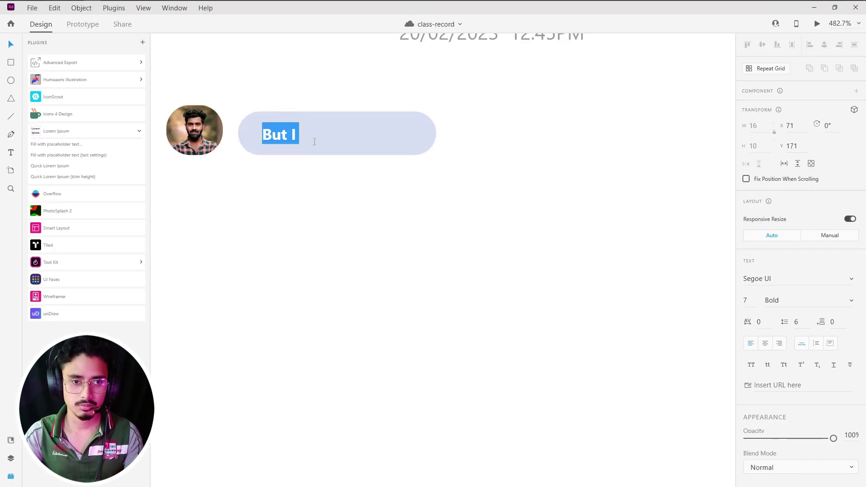
{"action": "key", "text": "ctrl+v"}
{"action": "left_click", "coordinate": [397, 157]}
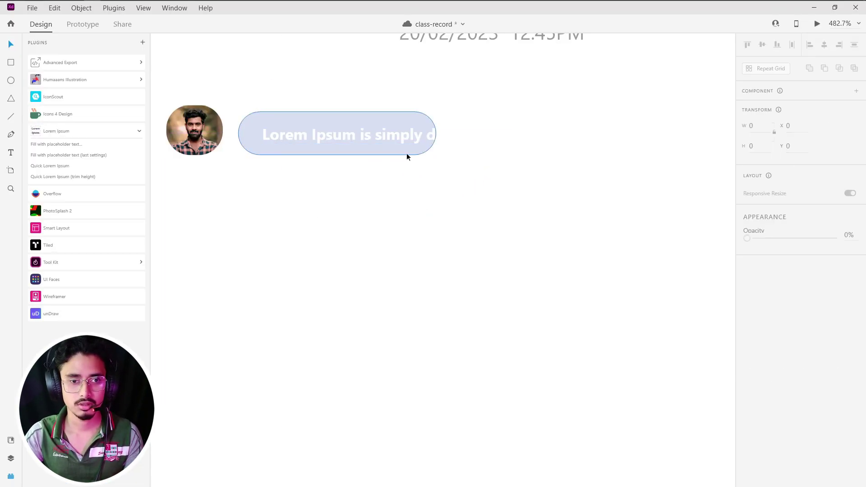
{"action": "left_click_drag", "start_coordinate": [436, 132], "coordinate": [529, 135]}
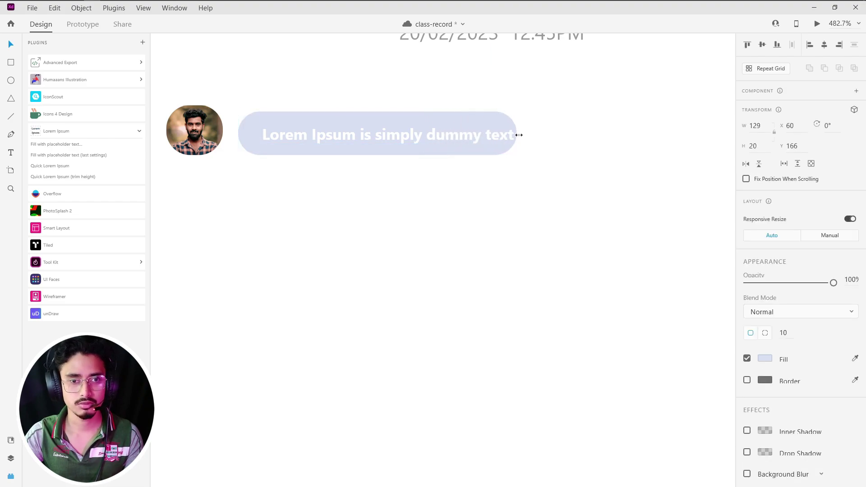
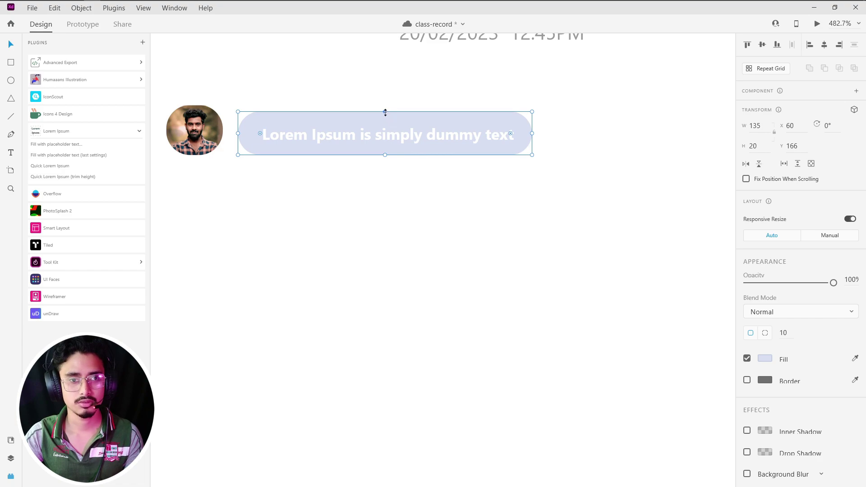
Select the message text inside the light blue bubble as an object.
{"action": "double_click", "coordinate": [431, 139]}
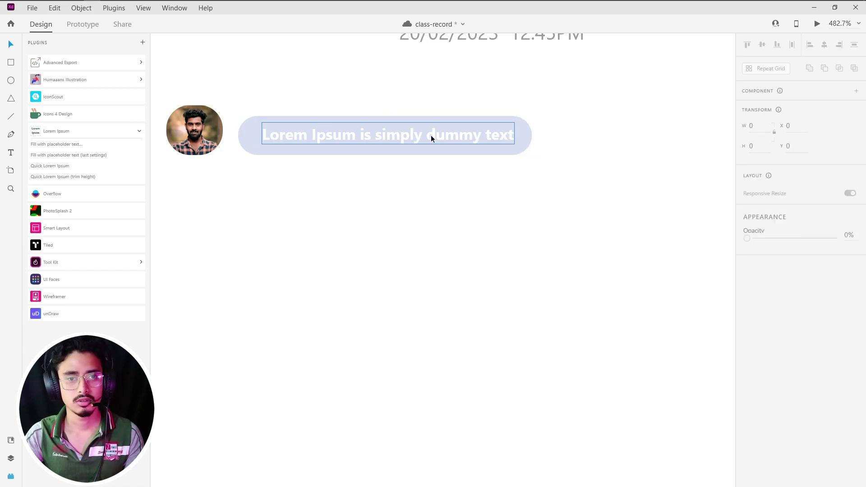
{"action": "key", "text": "Escape"}
{"action": "left_click", "coordinate": [426, 189]}
{"action": "double_click", "coordinate": [426, 143]}
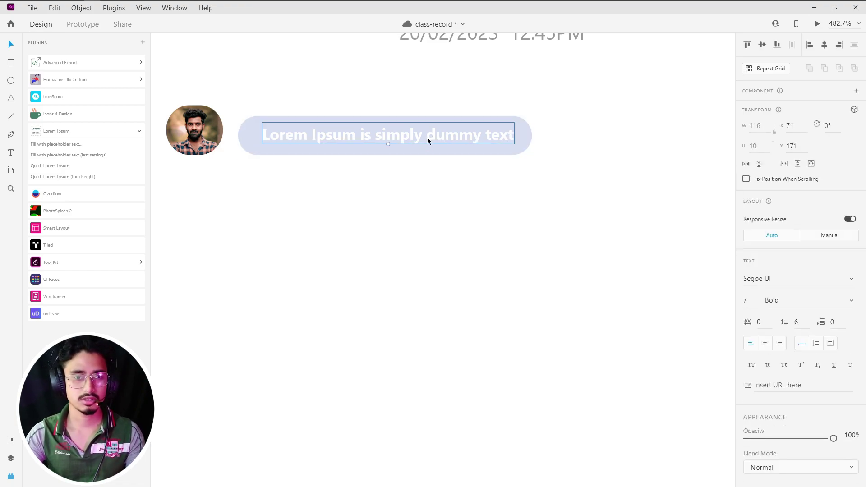
{"action": "scroll", "coordinate": [800, 337], "scroll_direction": "down", "scroll_amount": 3}
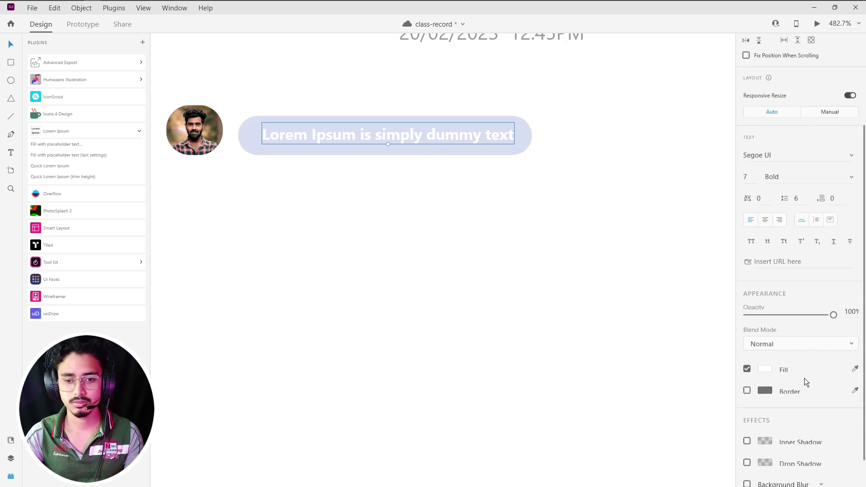
{"action": "scroll", "coordinate": [804, 378], "scroll_direction": "down", "scroll_amount": 1}
Set the text fill to grey #747474, then select the bubble and its text together.
{"action": "left_click", "coordinate": [764, 332]}
{"action": "left_click_drag", "start_coordinate": [672, 312], "coordinate": [613, 310]}
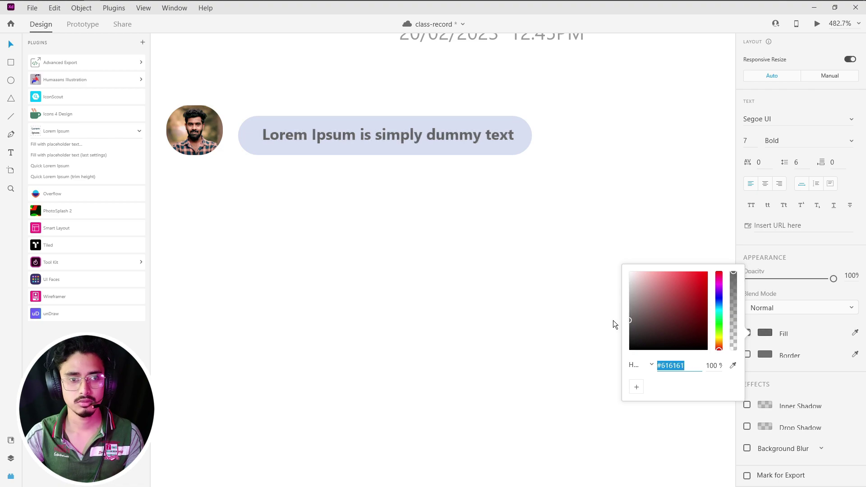
{"action": "left_click_drag", "start_coordinate": [613, 310], "coordinate": [614, 315]}
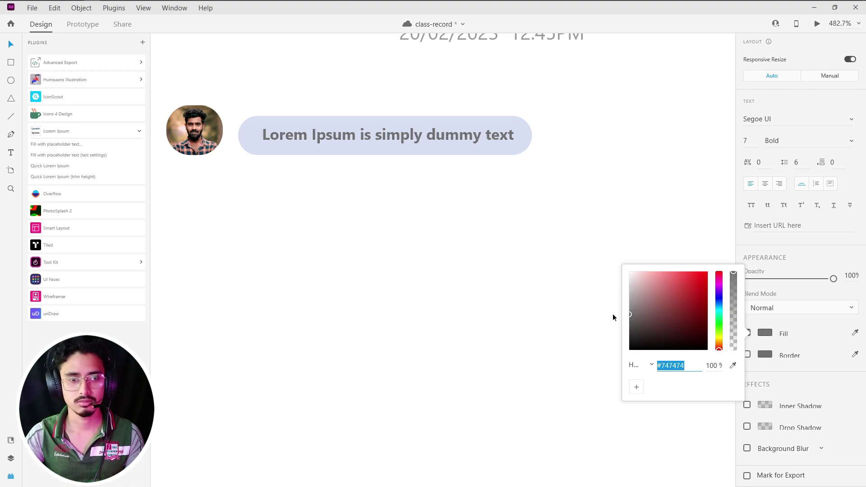
{"action": "left_click", "coordinate": [612, 313]}
{"action": "left_click", "coordinate": [471, 135]}
{"action": "left_click_drag", "start_coordinate": [361, 179], "coordinate": [469, 142]}
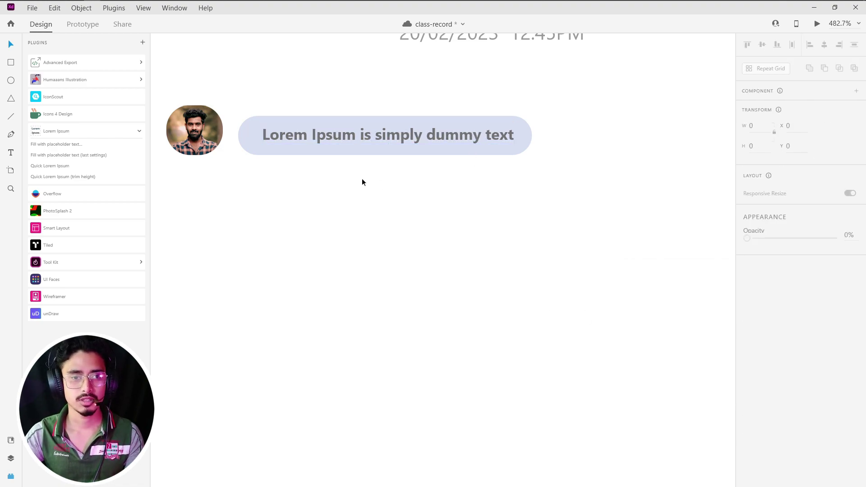
Group the bubble with its message text and rename the group 'text' in Layers.
{"action": "right_click", "coordinate": [470, 141]}
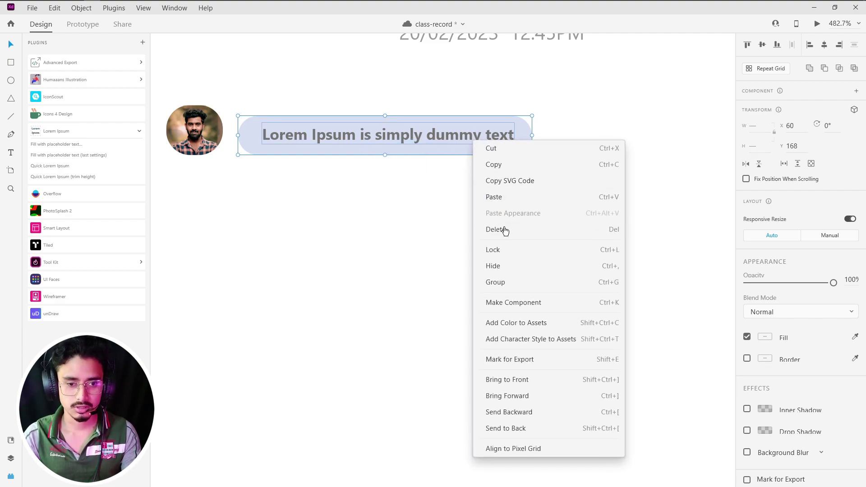
{"action": "left_click", "coordinate": [511, 283]}
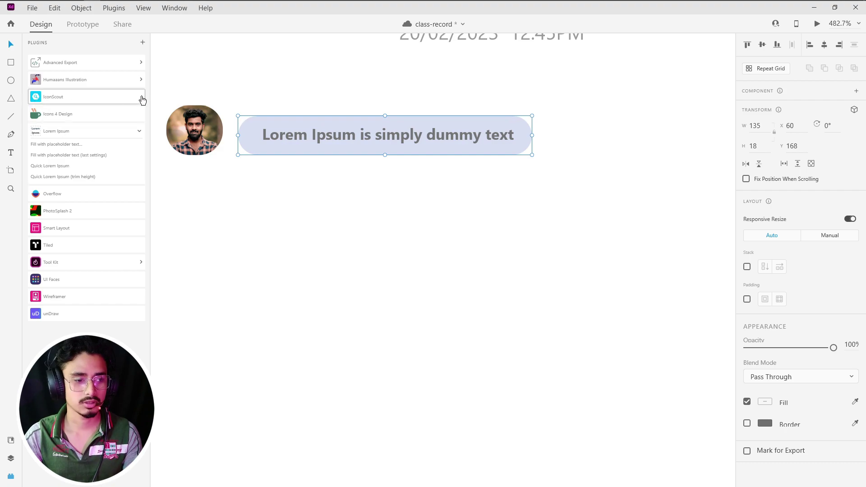
{"action": "left_click", "coordinate": [11, 458]}
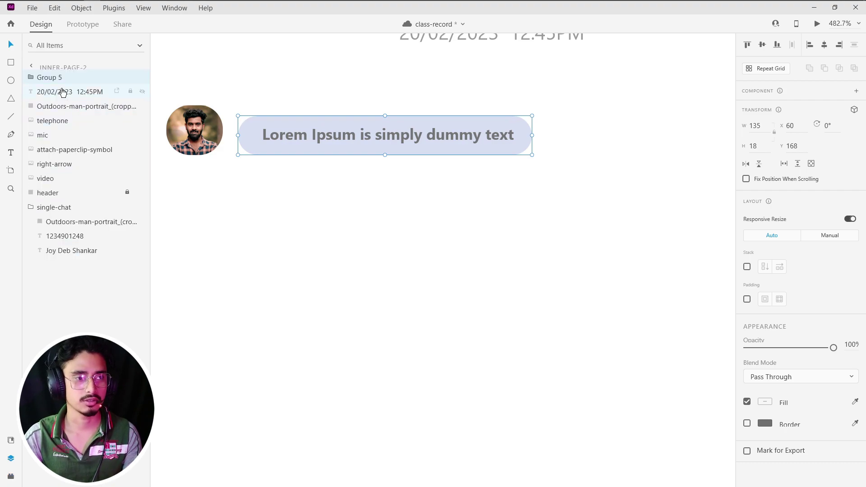
{"action": "double_click", "coordinate": [49, 77]}
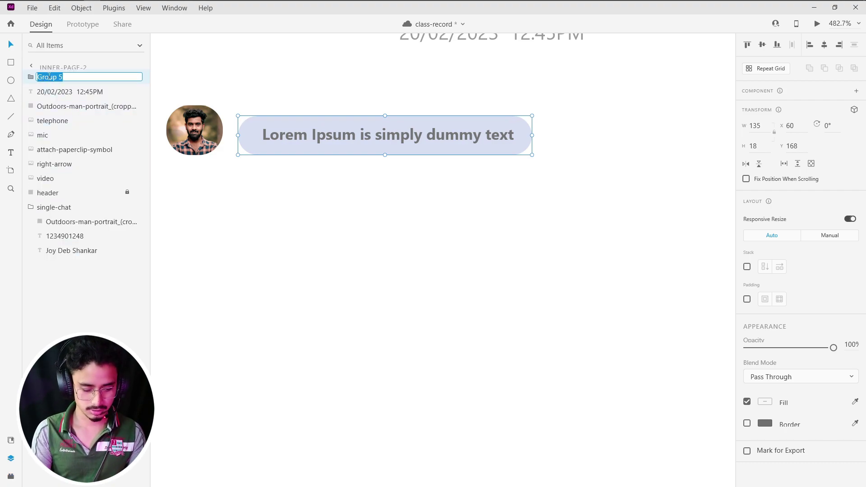
{"action": "type", "text": "text"}
{"action": "key", "text": "Return"}
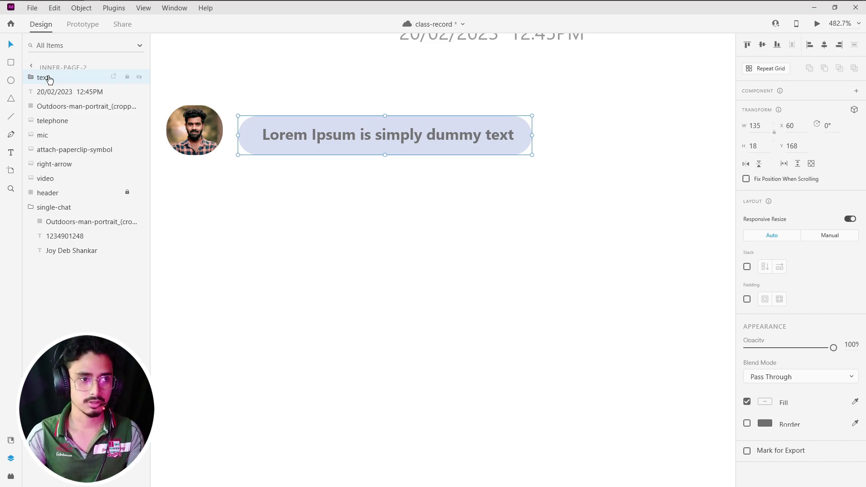
{"action": "left_click", "coordinate": [331, 234]}
{"action": "left_click", "coordinate": [346, 137]}
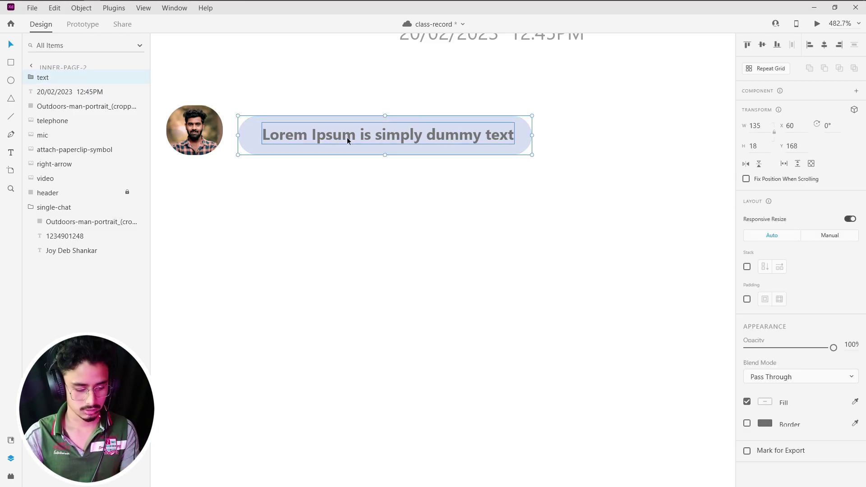
Duplicate the bubble group below the first and group the copy's rounded rectangle.
{"action": "mouse_move", "coordinate": [349, 140]}
{"action": "left_mouse_down"}
{"action": "mouse_move", "coordinate": [348, 195]}
{"action": "mouse_move", "coordinate": [350, 187]}
{"action": "mouse_move", "coordinate": [424, 201]}
{"action": "left_mouse_up"}
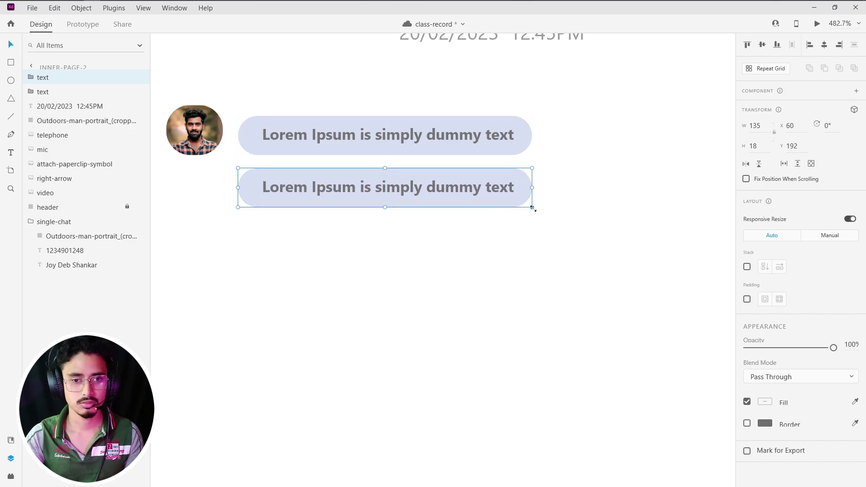
{"action": "double_click", "coordinate": [499, 187]}
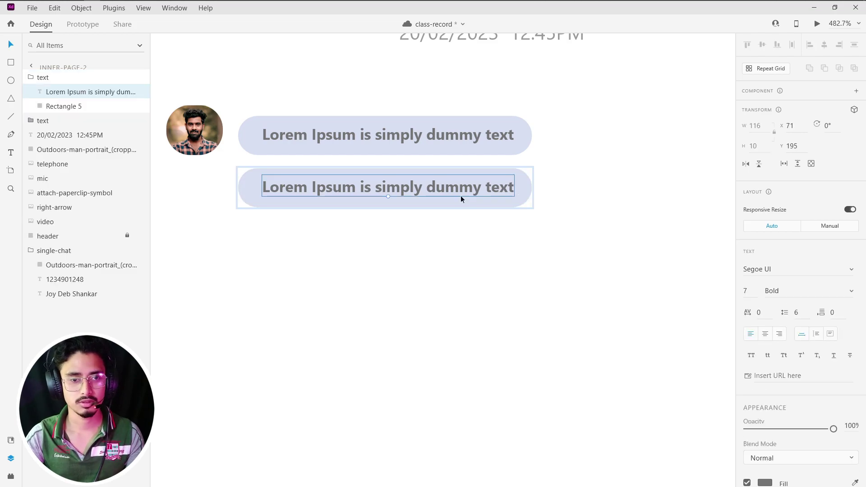
{"action": "left_click", "coordinate": [425, 235]}
{"action": "left_click", "coordinate": [426, 193]}
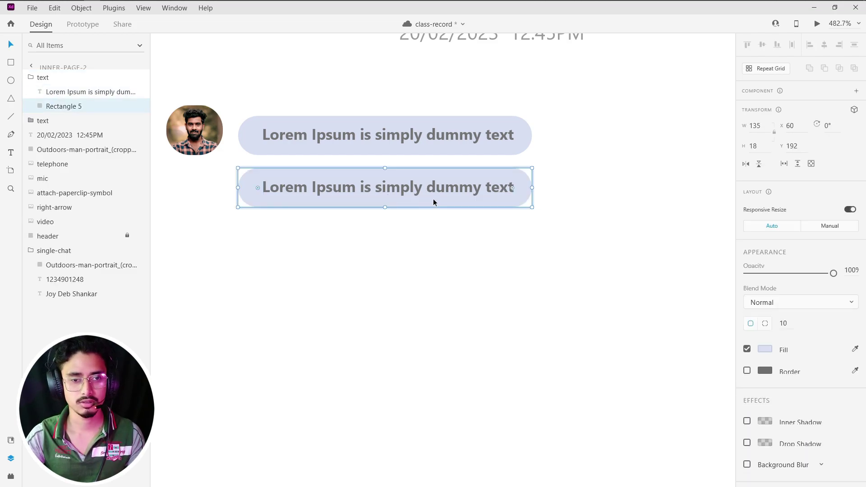
{"action": "right_click", "coordinate": [433, 202]}
{"action": "left_click", "coordinate": [460, 140]}
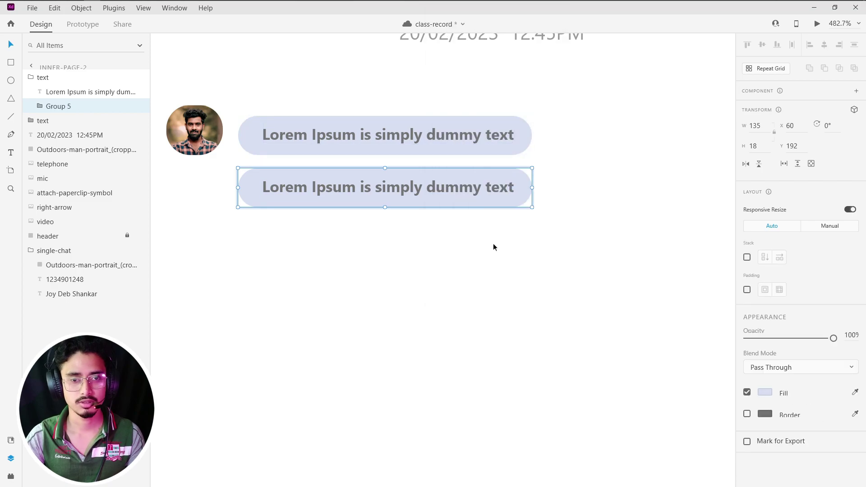
{"action": "left_click", "coordinate": [493, 246]}
{"action": "left_click", "coordinate": [402, 204]}
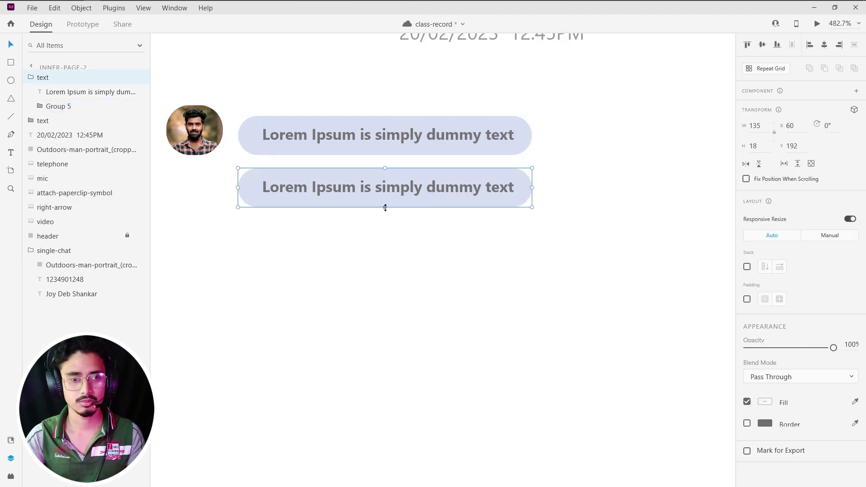
Resize the copied bubble to 223 wide by 81 tall.
{"action": "left_click_drag", "start_coordinate": [385, 208], "coordinate": [384, 344]}
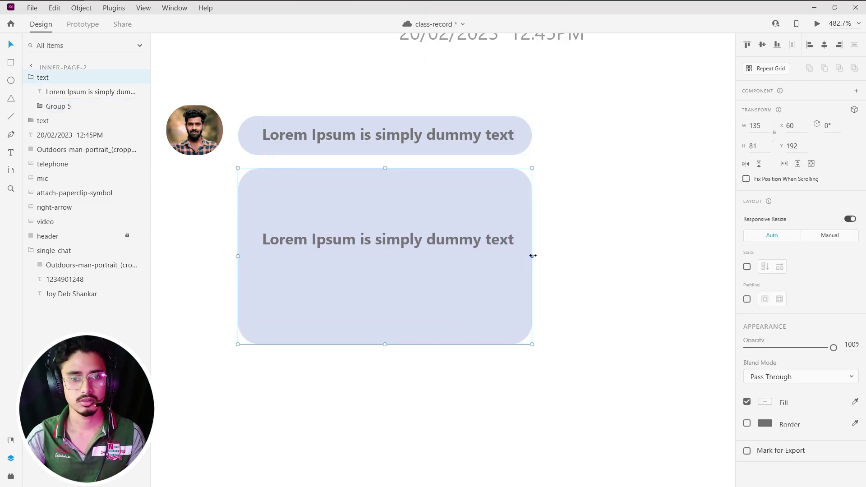
{"action": "left_click_drag", "start_coordinate": [533, 256], "coordinate": [723, 253]}
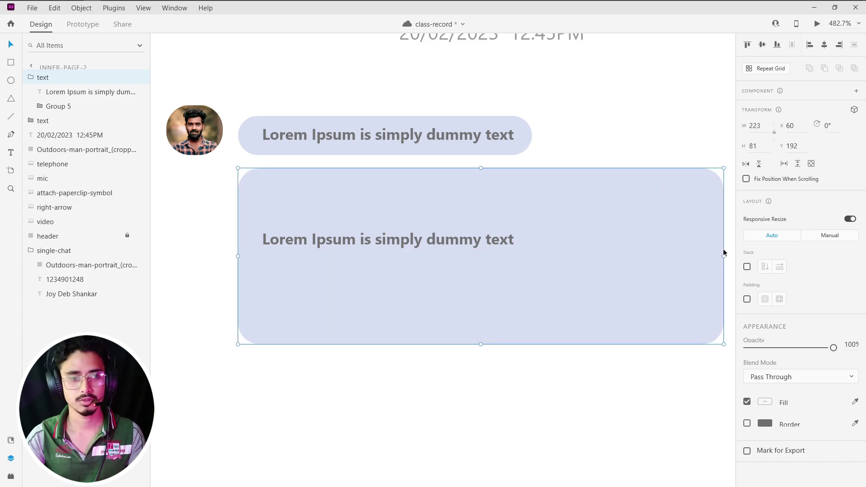
{"action": "left_click_drag", "start_coordinate": [475, 247], "coordinate": [429, 255]}
{"action": "left_click", "coordinate": [433, 234]}
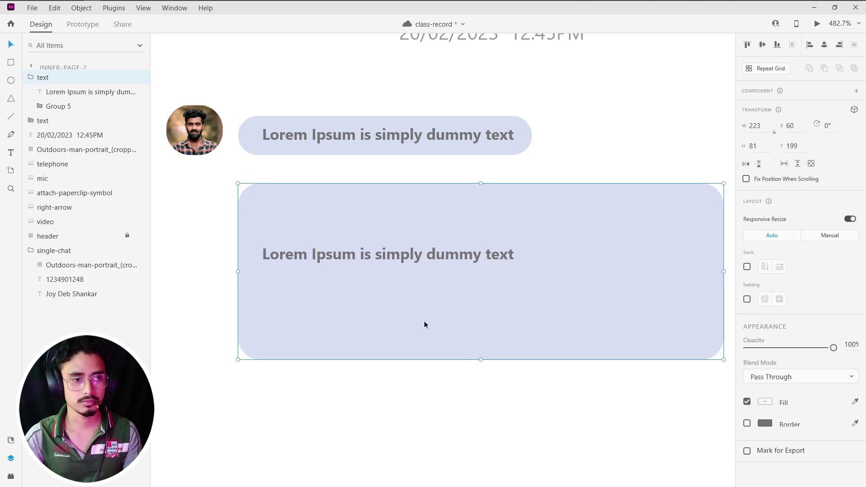
Ungroup the large bubble and move its text toward the top-left corner.
{"action": "right_click", "coordinate": [429, 256]}
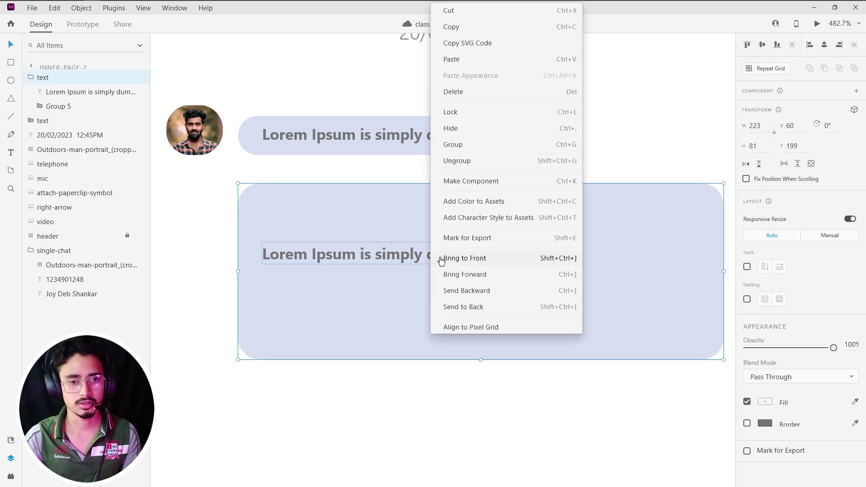
{"action": "left_click", "coordinate": [469, 158]}
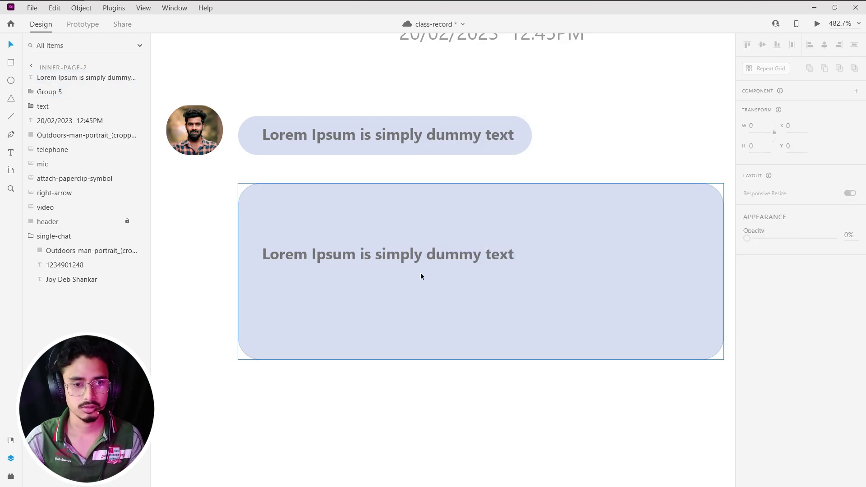
{"action": "left_click", "coordinate": [422, 261]}
{"action": "left_click_drag", "start_coordinate": [422, 261], "coordinate": [415, 218]}
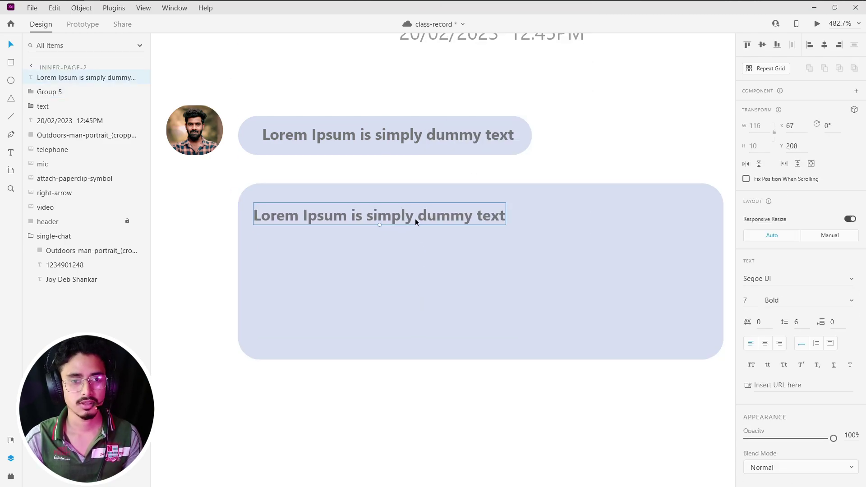
Paste extra copies of the placeholder sentence and break it before 'simply dummy text'.
{"action": "double_click", "coordinate": [418, 219]}
{"action": "key", "text": "ctrl+c"}
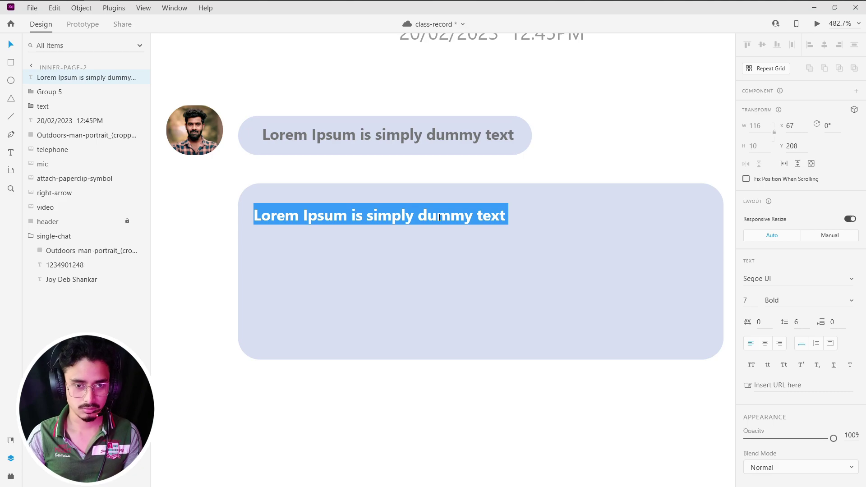
{"action": "key", "text": "End"}
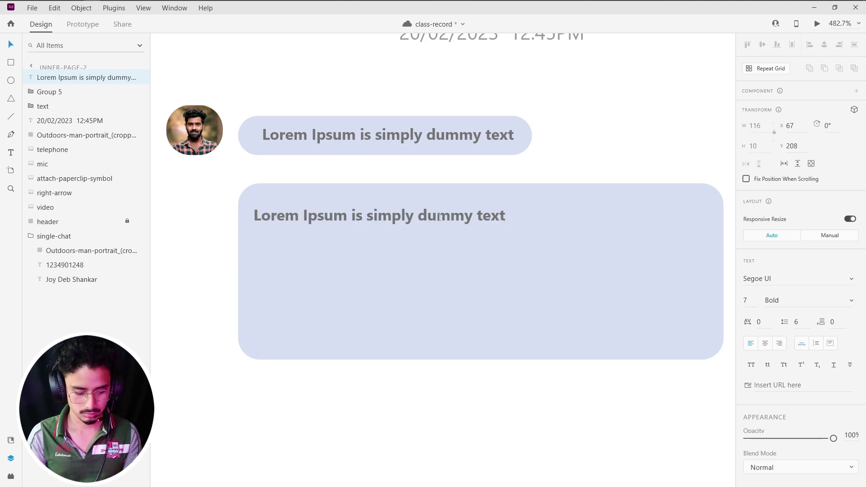
{"action": "key", "text": "ctrl+v"}
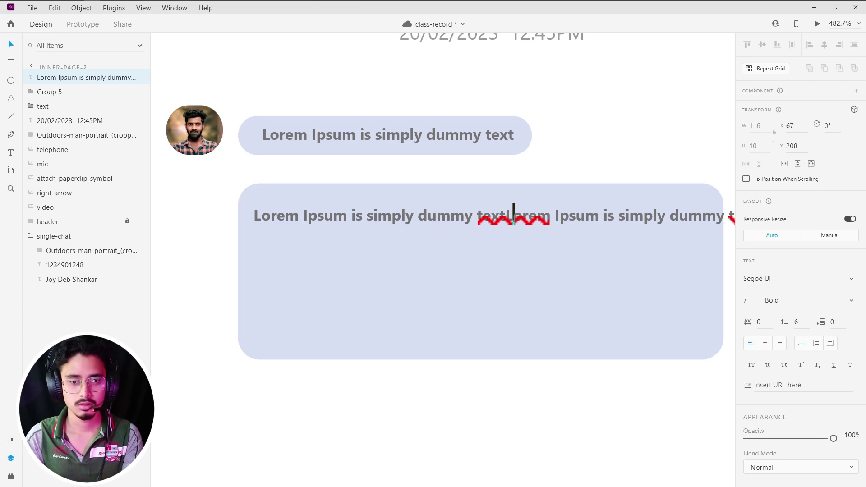
{"action": "key", "text": "Return"}
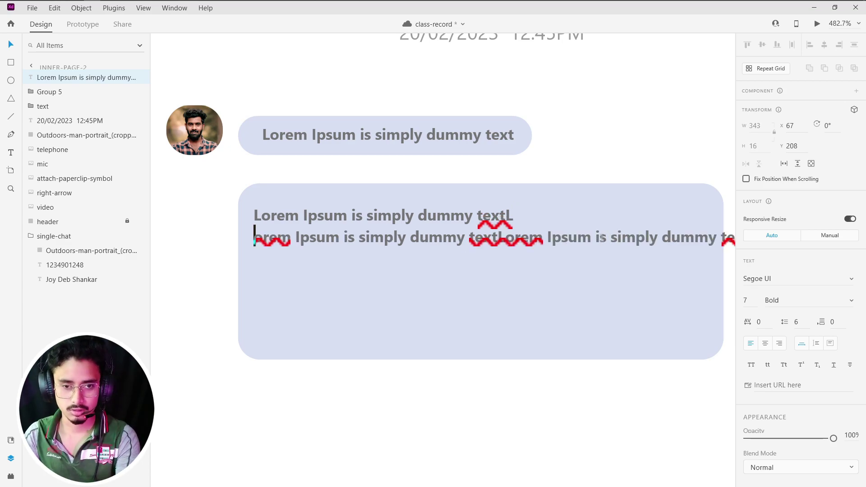
{"action": "key", "text": "BackSpace"}
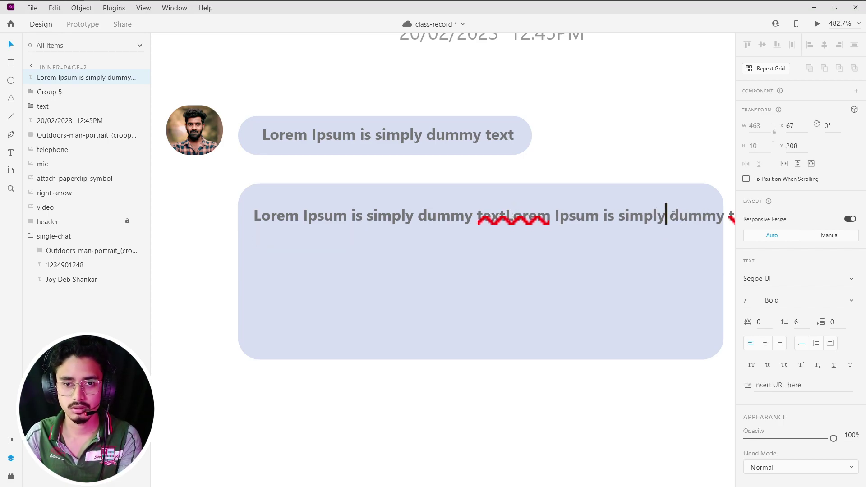
{"action": "key", "text": "Return"}
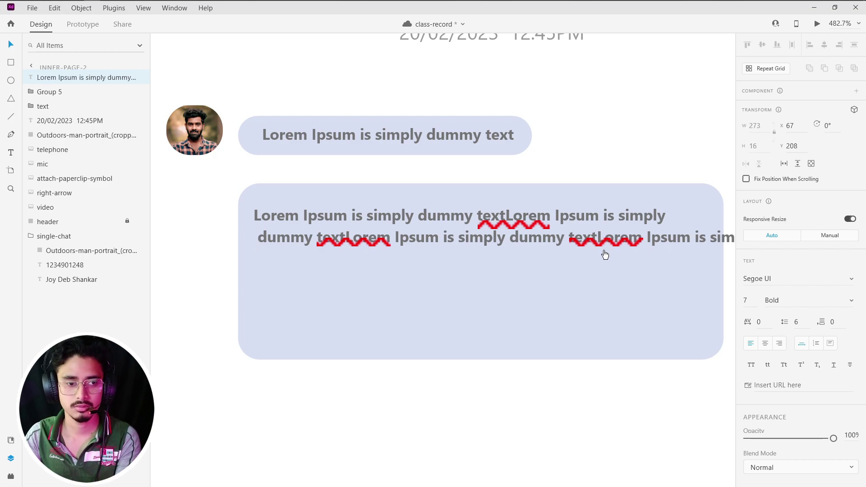
{"action": "key", "text": "BackSpace"}
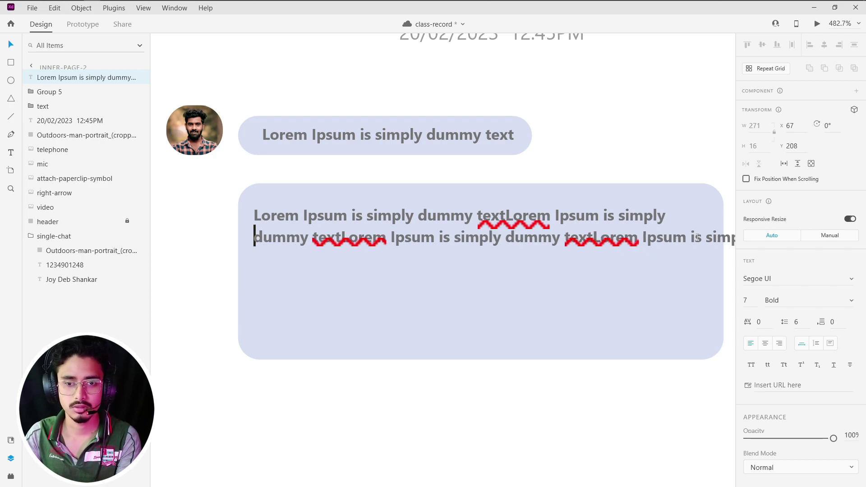
{"action": "key", "text": "Return"}
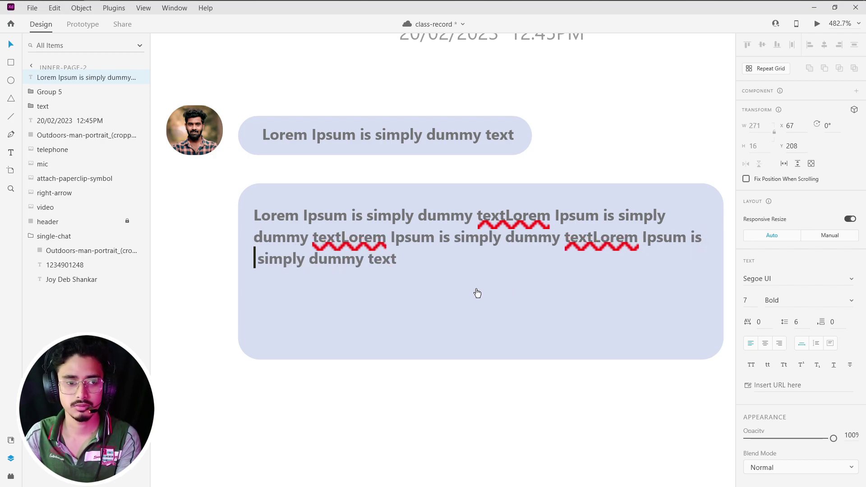
{"action": "key", "text": "Escape"}
Set the long message's line spacing to 8.
{"action": "left_click", "coordinate": [349, 399]}
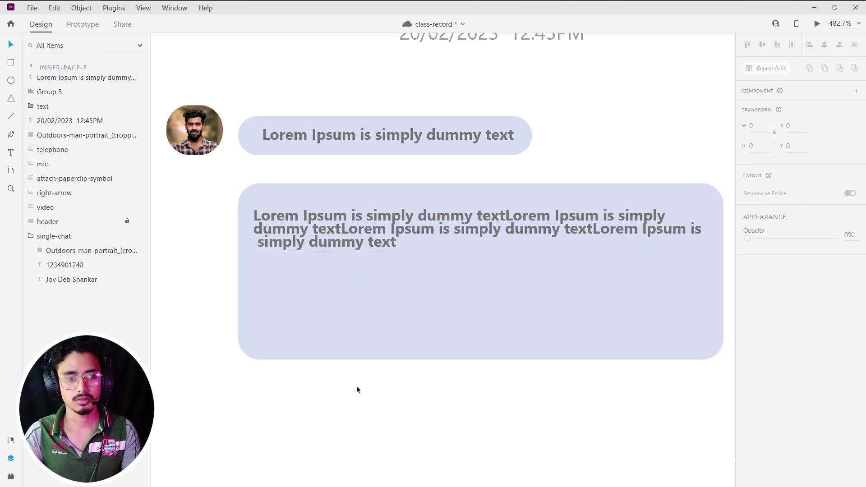
{"action": "left_click", "coordinate": [386, 239]}
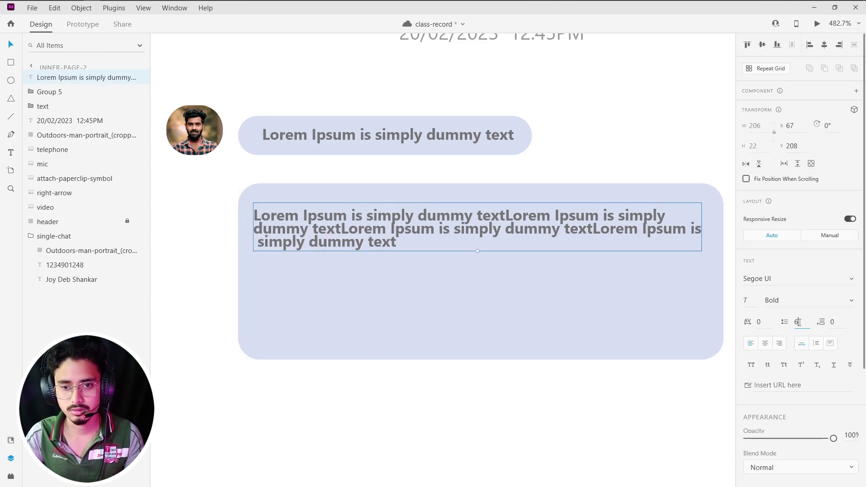
{"action": "type", "text": "10"}
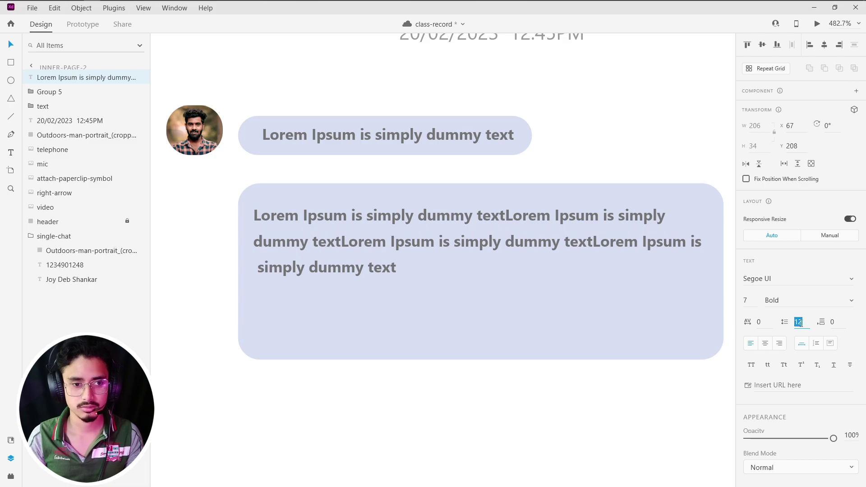
{"action": "key", "text": "Down"}
{"action": "key", "text": "Down"}
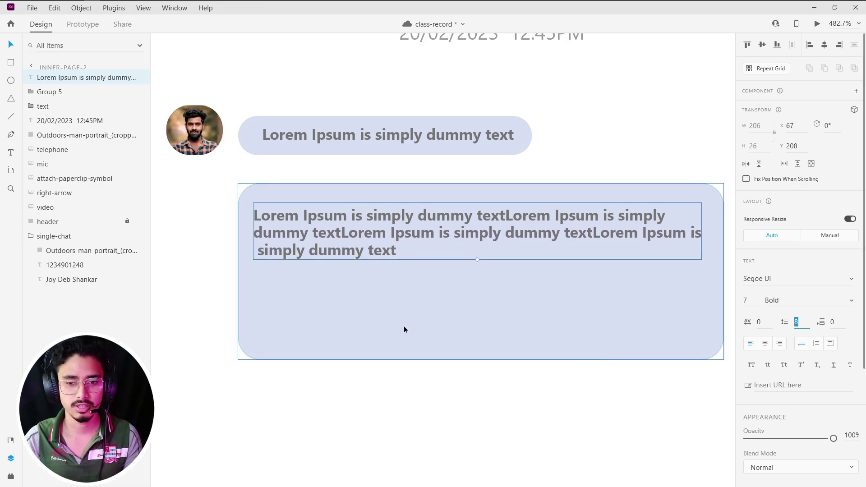
Narrow the bubble slightly and shorten it from the bottom.
{"action": "left_click", "coordinate": [338, 366]}
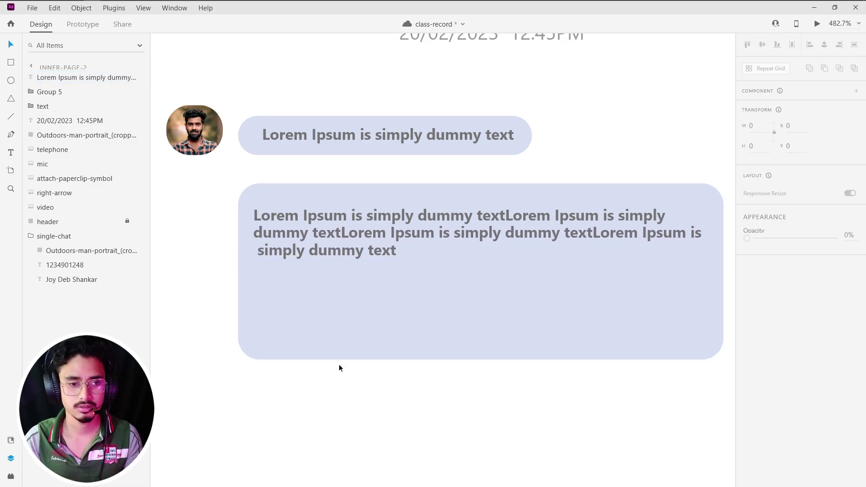
{"action": "double_click", "coordinate": [260, 251]}
{"action": "left_click", "coordinate": [260, 251]}
{"action": "left_click", "coordinate": [297, 294]}
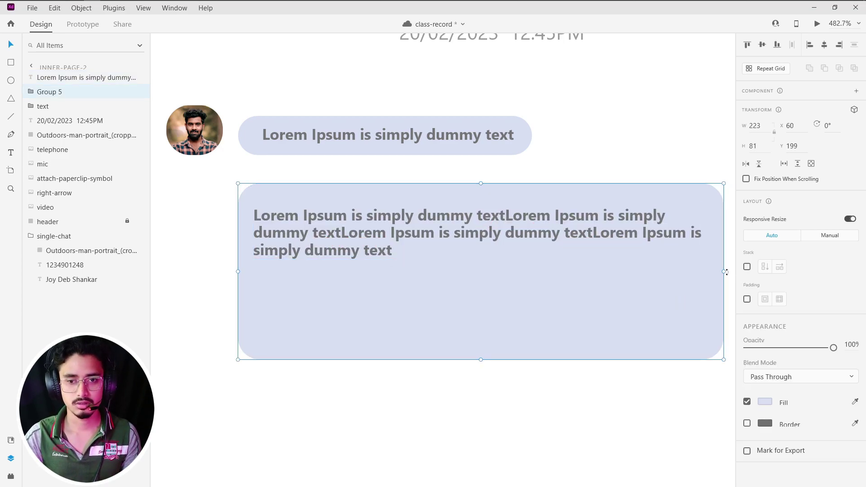
{"action": "left_click_drag", "start_coordinate": [724, 271], "coordinate": [717, 271]}
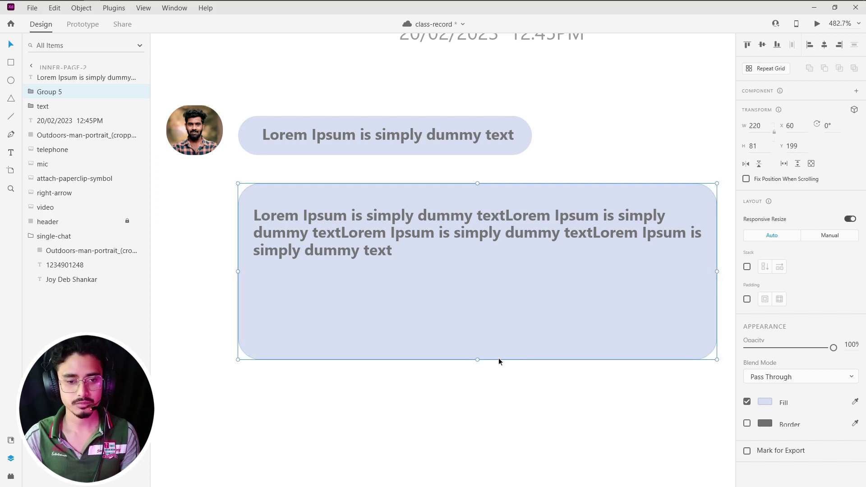
{"action": "left_click_drag", "start_coordinate": [477, 359], "coordinate": [479, 280]}
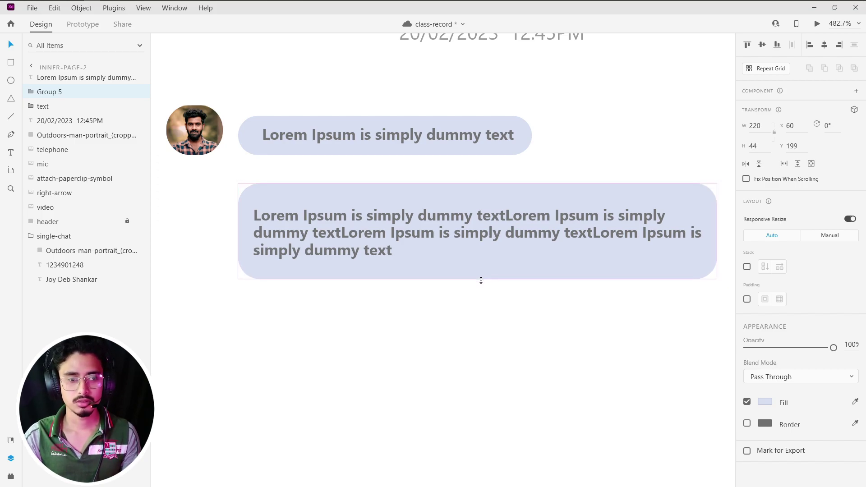
{"action": "left_click", "coordinate": [467, 322]}
Nudge the message text up and trim the bubble to 220 × 39 around it.
{"action": "double_click", "coordinate": [356, 236]}
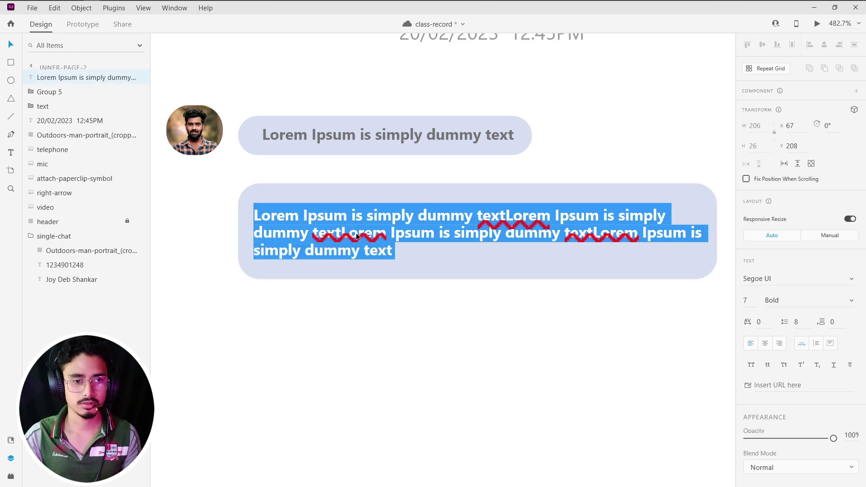
{"action": "key", "text": "Escape"}
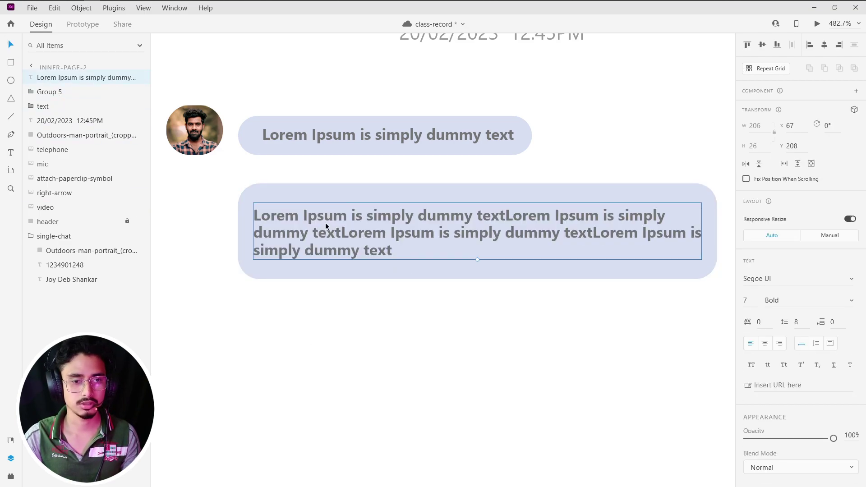
{"action": "left_click_drag", "start_coordinate": [340, 236], "coordinate": [339, 231]}
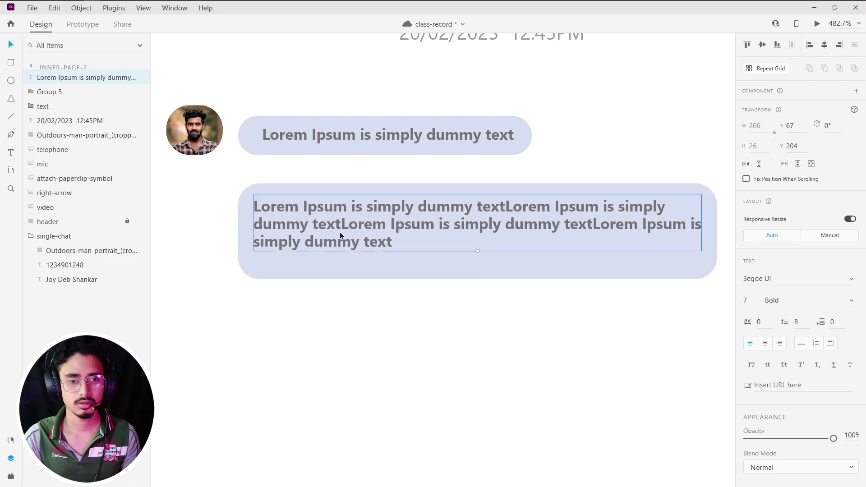
{"action": "left_click", "coordinate": [481, 278]}
{"action": "left_click_drag", "start_coordinate": [477, 280], "coordinate": [477, 262]}
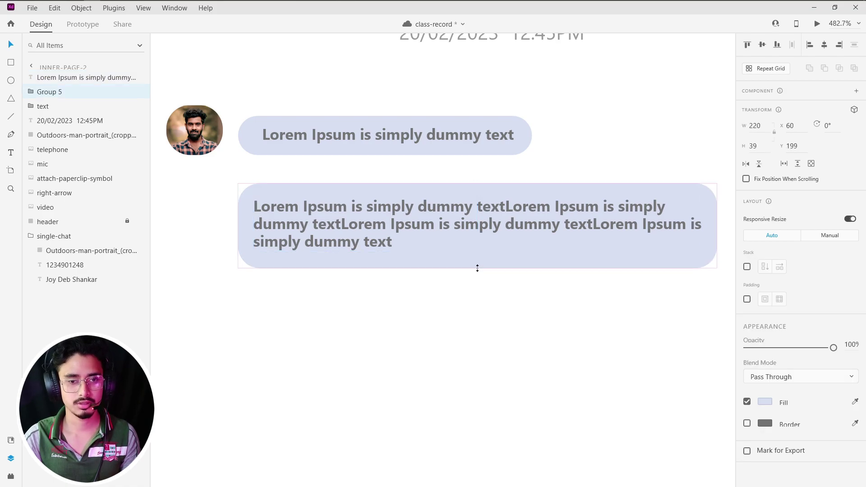
{"action": "left_click", "coordinate": [467, 320]}
Select the trimmed bubble together with its message text.
{"action": "scroll", "coordinate": [467, 320], "scroll_direction": "down", "scroll_amount": 3}
{"action": "scroll", "coordinate": [480, 332], "scroll_direction": "right", "scroll_amount": 2}
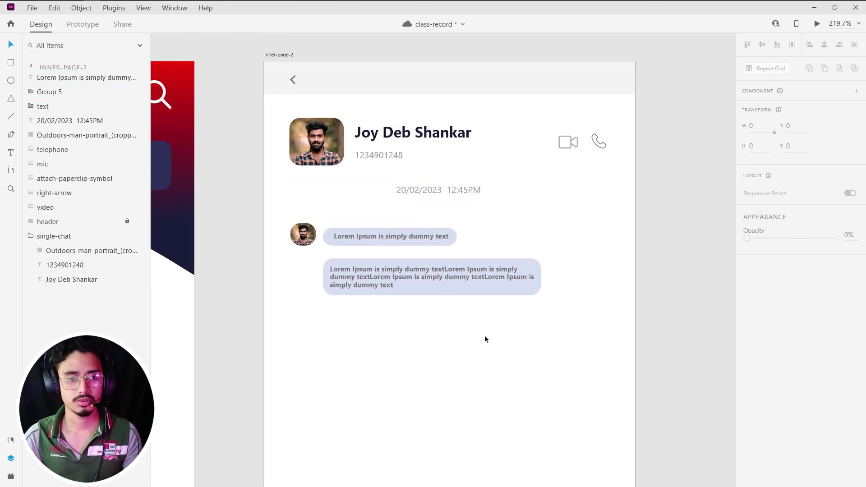
{"action": "scroll", "coordinate": [484, 339], "scroll_direction": "down", "scroll_amount": 1}
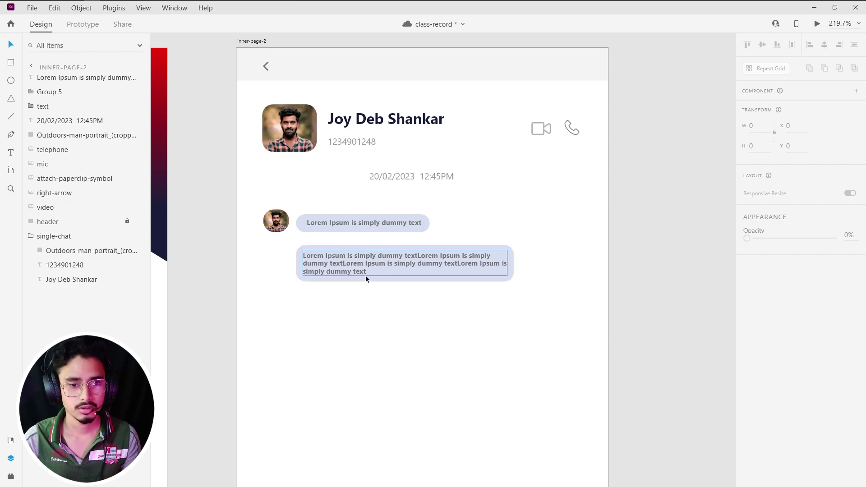
{"action": "left_click", "coordinate": [379, 272]}
{"action": "left_click_drag", "start_coordinate": [346, 294], "coordinate": [411, 260]}
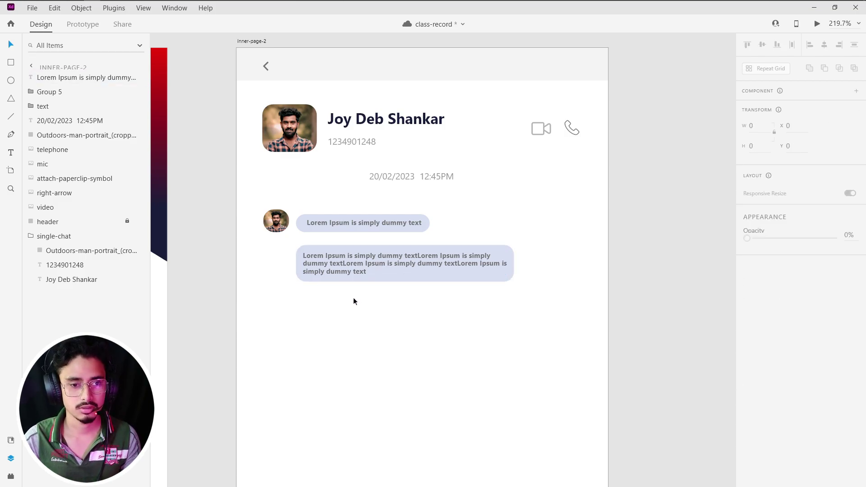
Group the long message with its bubble and move the group up closer to the first.
{"action": "right_click", "coordinate": [415, 255]}
{"action": "left_click", "coordinate": [464, 141]}
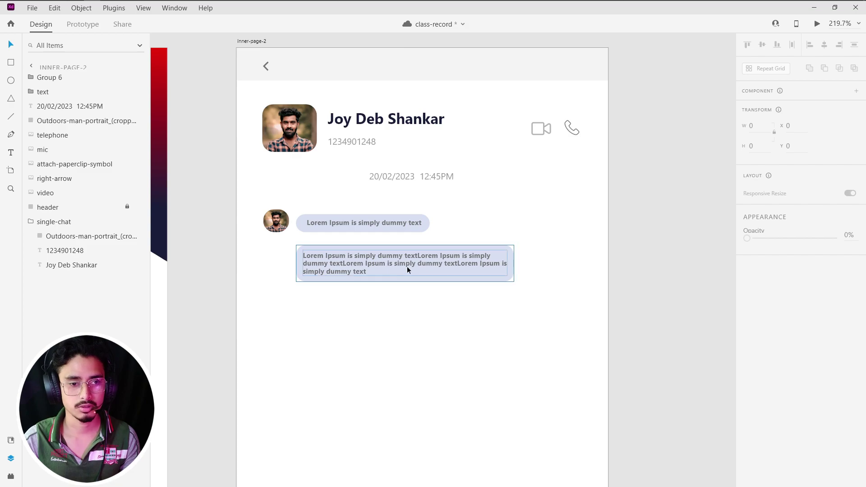
{"action": "left_click_drag", "start_coordinate": [408, 266], "coordinate": [410, 260]}
{"action": "left_click", "coordinate": [409, 320]}
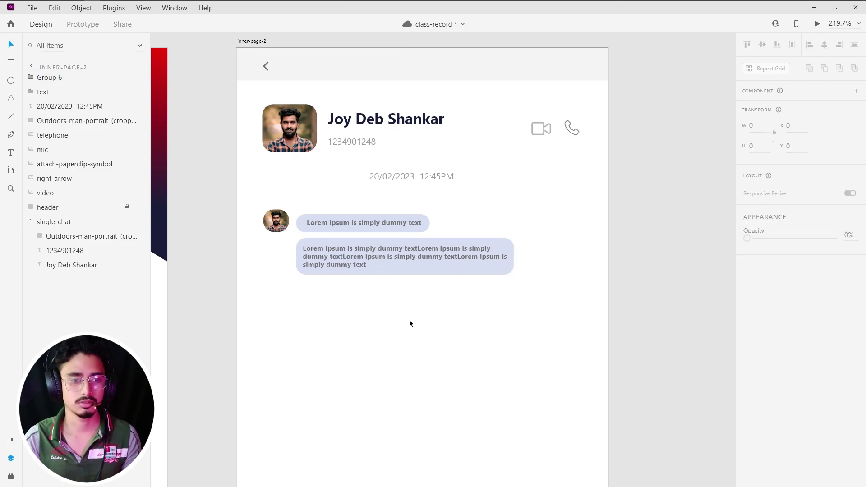
Move the small avatar down beside the second message and fit the canvas in view.
{"action": "left_click", "coordinate": [280, 229]}
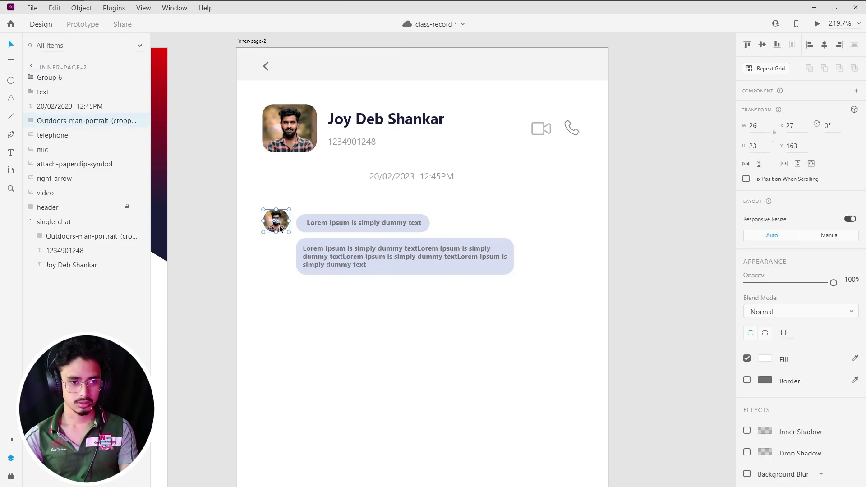
{"action": "left_click", "coordinate": [270, 280]}
{"action": "left_click_drag", "start_coordinate": [274, 229], "coordinate": [274, 266]}
{"action": "left_click", "coordinate": [307, 304]}
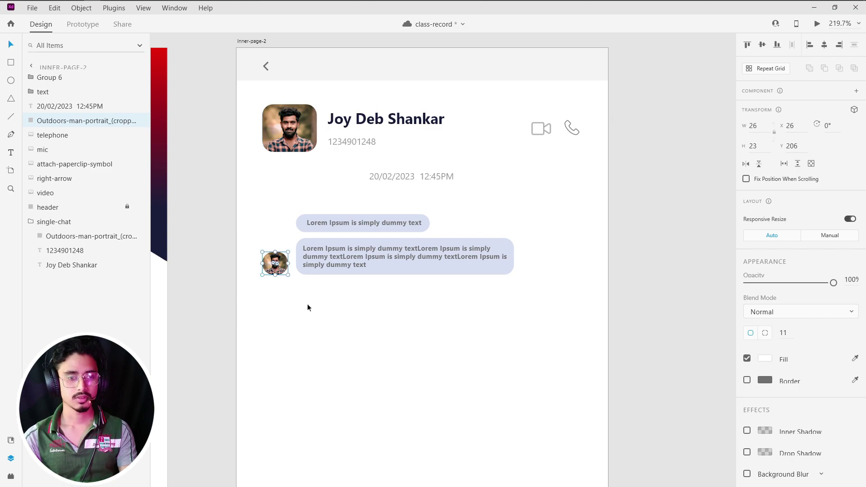
{"action": "key", "text": "ctrl+1"}
{"action": "scroll", "coordinate": [373, 300], "scroll_direction": "up", "scroll_amount": 5}
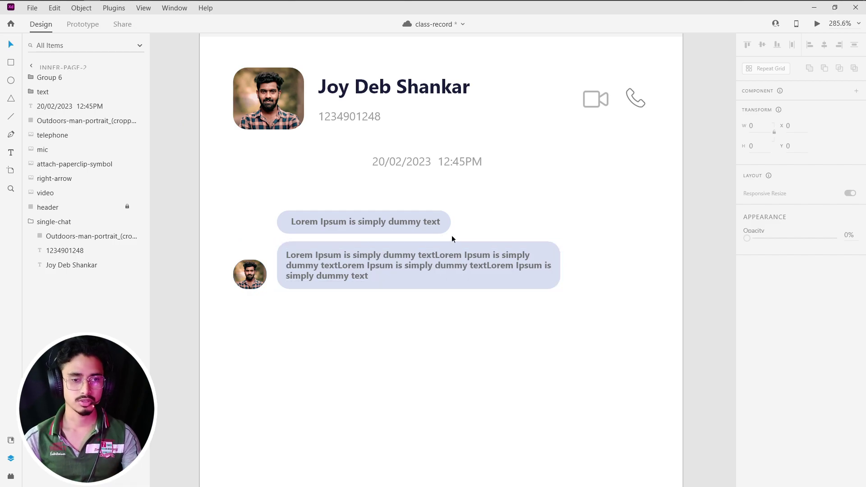
{"action": "scroll", "coordinate": [467, 236], "scroll_direction": "down", "scroll_amount": 2}
Duplicate both chat bubbles below the originals as a reply pair.
{"action": "left_click_drag", "start_coordinate": [323, 253], "coordinate": [340, 153]}
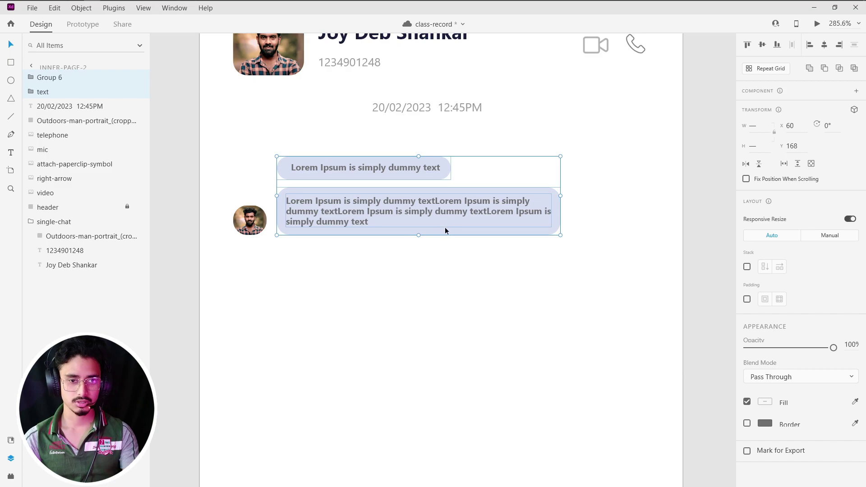
{"action": "key", "text": "alt+Tab"}
{"action": "key", "text": "alt+Tab"}
{"action": "key", "text": "alt+Tab"}
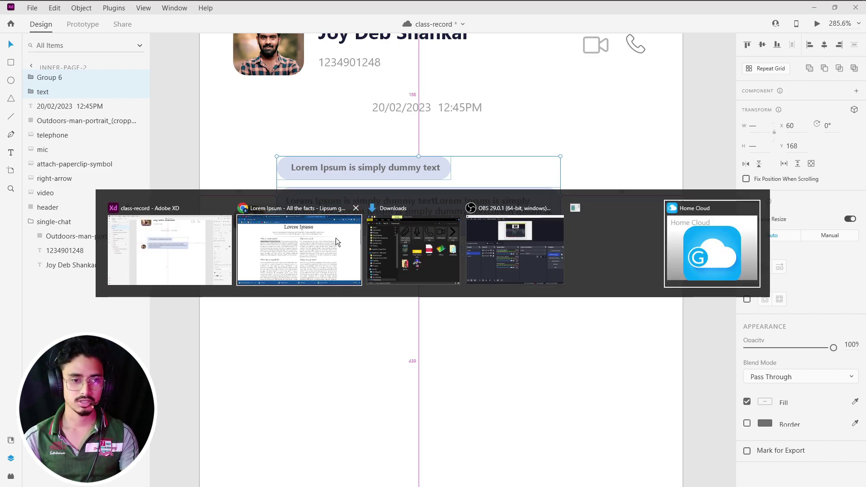
{"action": "key", "text": "Escape"}
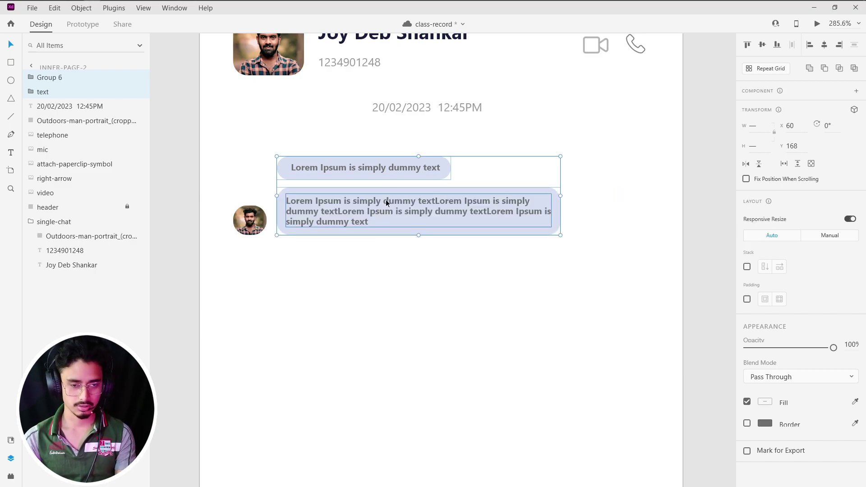
{"action": "mouse_move", "coordinate": [387, 201]}
{"action": "left_mouse_down"}
{"action": "mouse_move", "coordinate": [392, 387]}
{"action": "mouse_move", "coordinate": [423, 391]}
{"action": "left_mouse_up"}
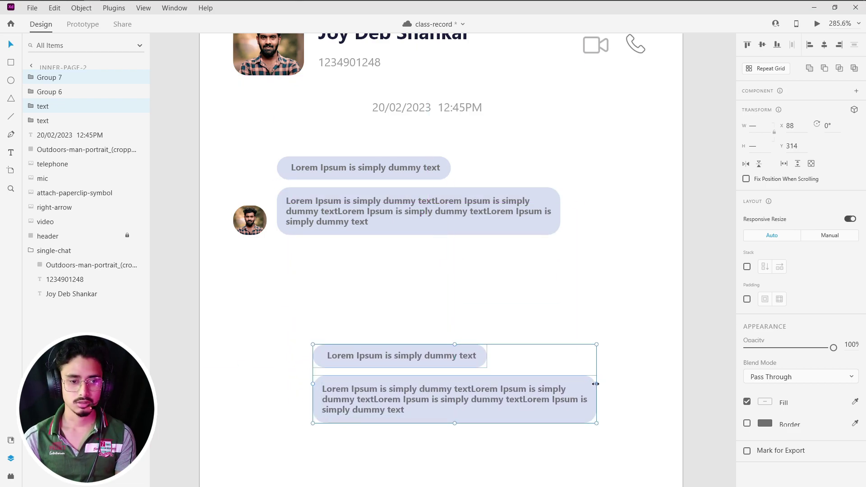
{"action": "left_click_drag", "start_coordinate": [596, 384], "coordinate": [333, 382]}
{"action": "key", "text": "ctrl+z"}
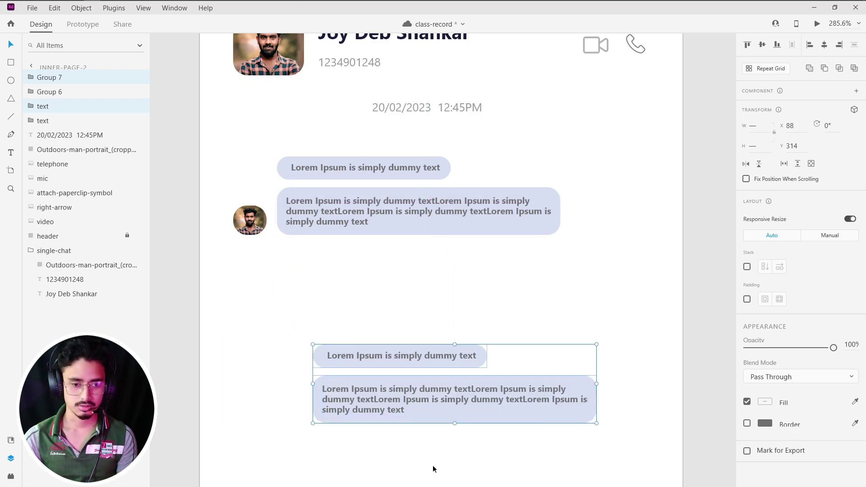
Shift the small copied bubble right to align with the lower copy.
{"action": "double_click", "coordinate": [489, 383]}
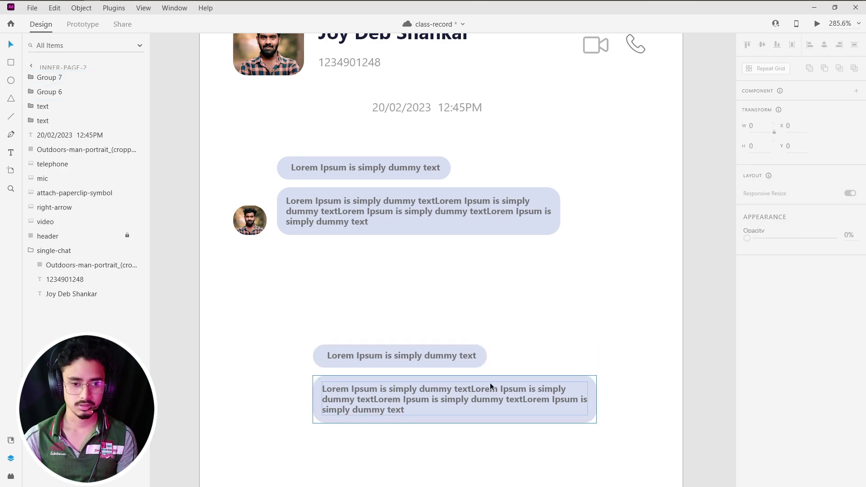
{"action": "left_click", "coordinate": [426, 359]}
{"action": "left_click_drag", "start_coordinate": [441, 359], "coordinate": [541, 360]}
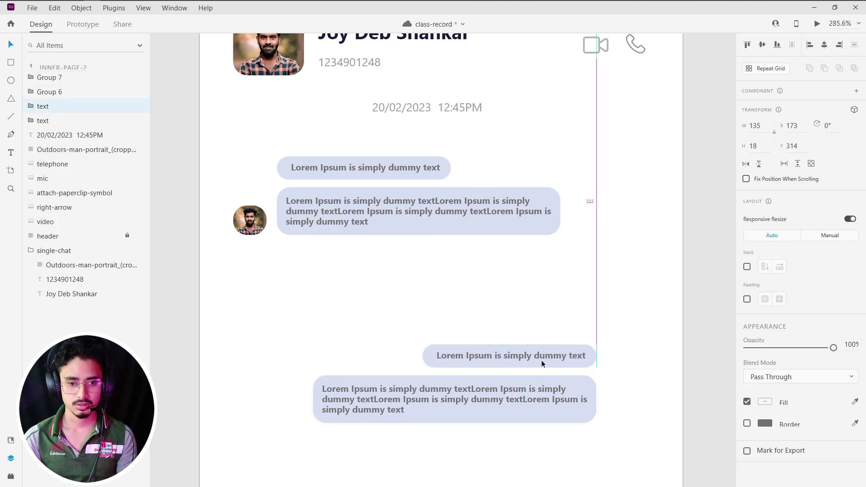
{"action": "left_click", "coordinate": [524, 332]}
Right-align the text in the lower copied bubble.
{"action": "left_click", "coordinate": [490, 401]}
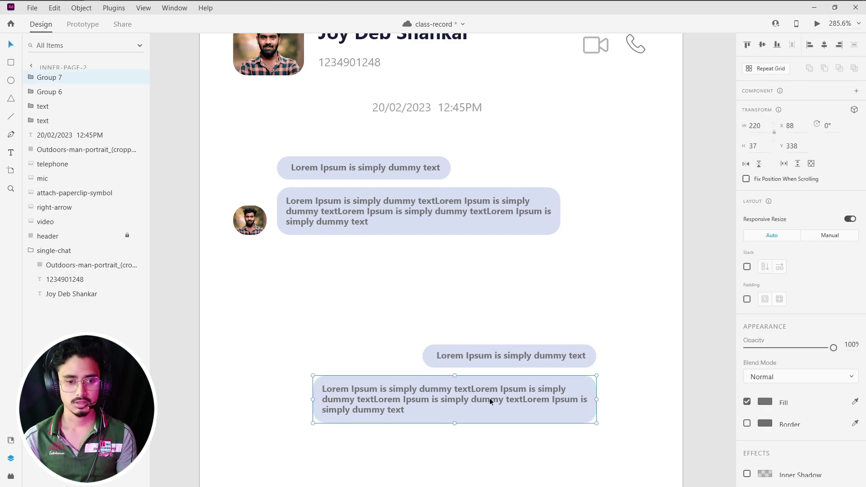
{"action": "double_click", "coordinate": [490, 401]}
{"action": "key", "text": "ctrl+a"}
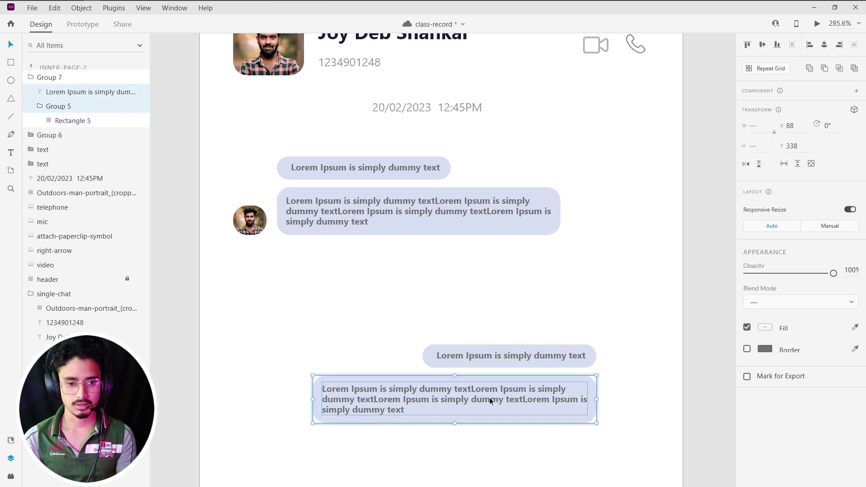
{"action": "double_click", "coordinate": [490, 401]}
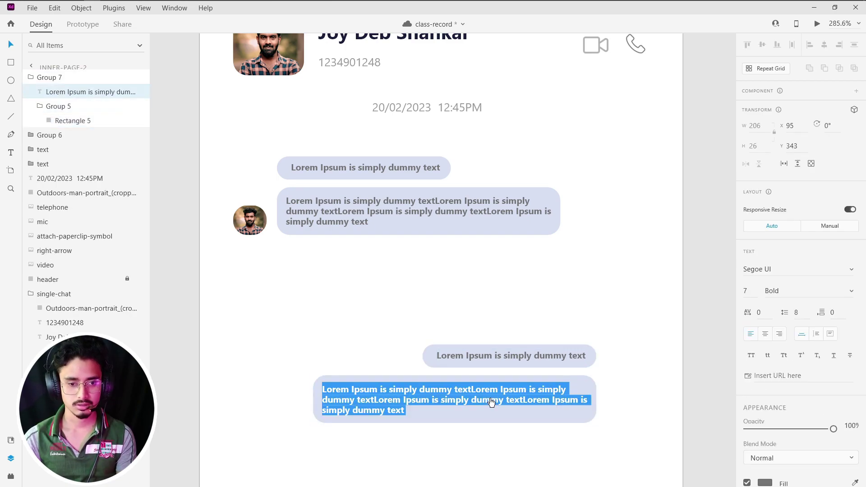
{"action": "left_click", "coordinate": [779, 334]}
{"action": "key", "text": "Escape"}
{"action": "key", "text": "Escape"}
Move the right-hand bubbles up beneath the left messages and nudge them slightly left.
{"action": "scroll", "coordinate": [444, 352], "scroll_direction": "up", "scroll_amount": 1}
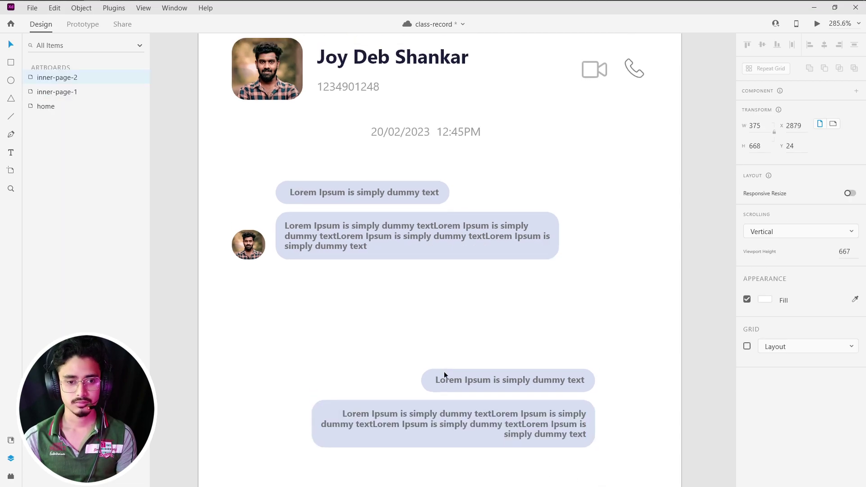
{"action": "left_click_drag", "start_coordinate": [447, 377], "coordinate": [451, 326]}
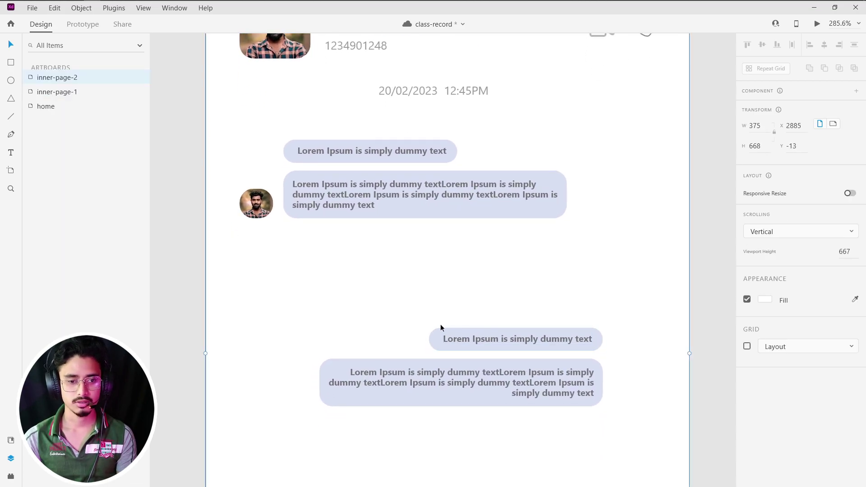
{"action": "left_click", "coordinate": [452, 390]}
{"action": "left_click_drag", "start_coordinate": [464, 387], "coordinate": [558, 319]}
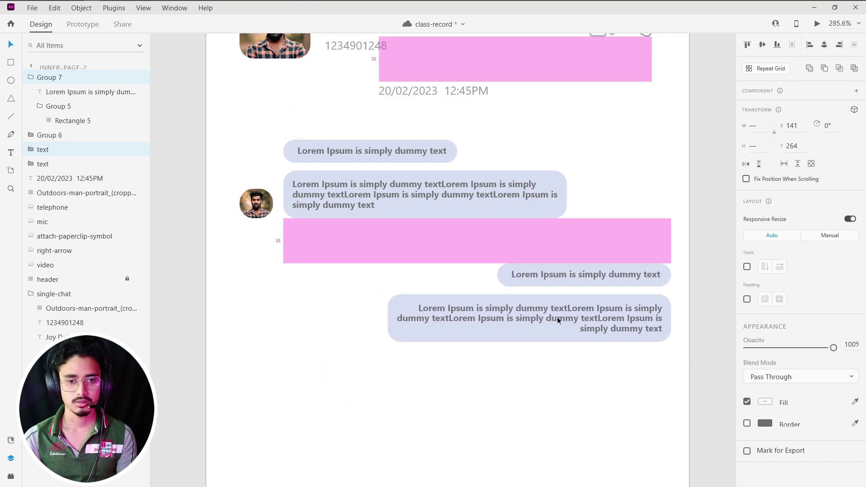
{"action": "left_click", "coordinate": [551, 383]}
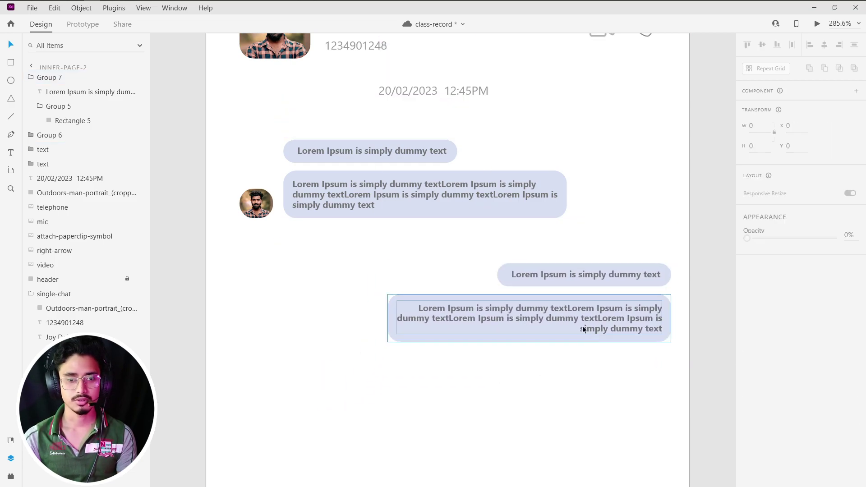
{"action": "left_click", "coordinate": [595, 281]}
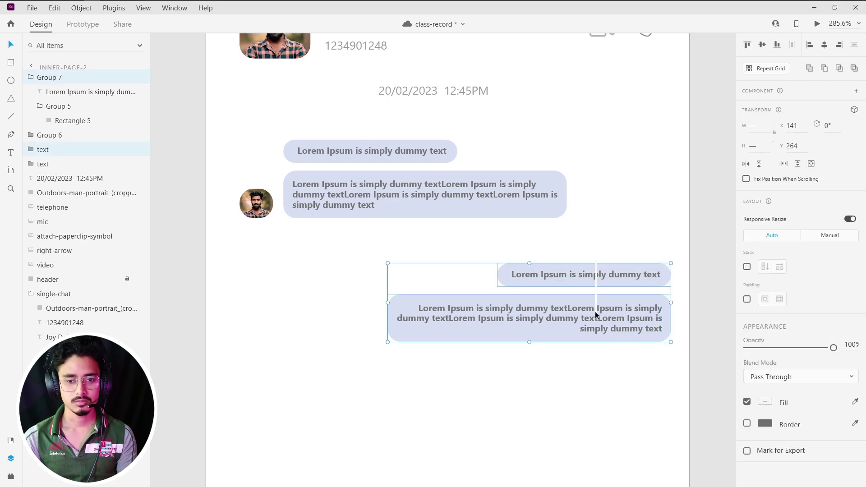
{"action": "left_click_drag", "start_coordinate": [597, 310], "coordinate": [567, 309]}
{"action": "left_click", "coordinate": [558, 404]}
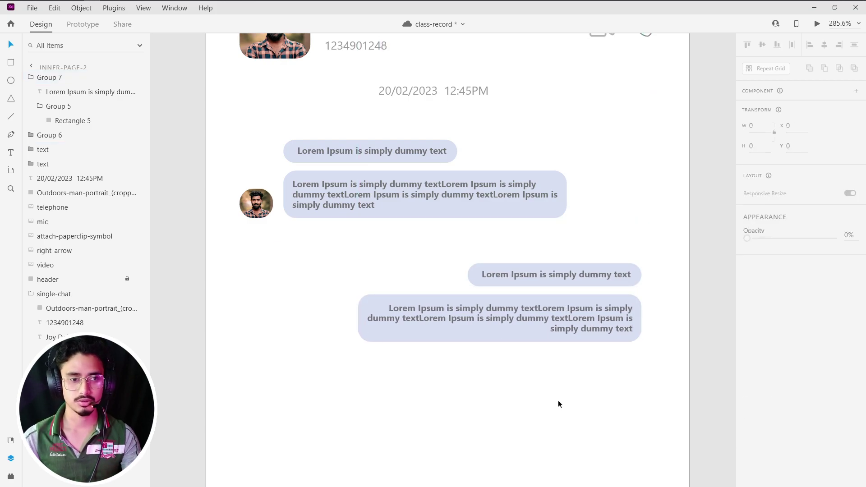
{"action": "left_click", "coordinate": [260, 212]}
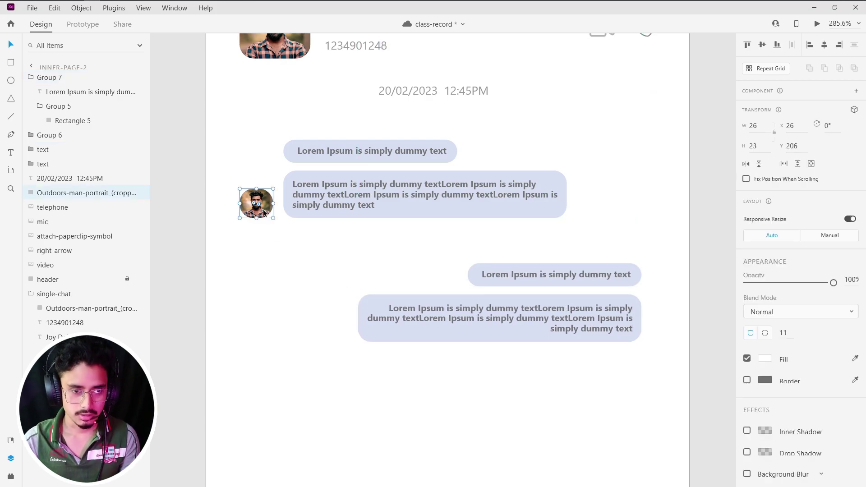
Duplicate the avatar and place the copy beside the lower right-hand bubble.
{"action": "key", "text": "ctrl+d"}
{"action": "mouse_move", "coordinate": [264, 219]}
{"action": "left_mouse_down"}
{"action": "mouse_move", "coordinate": [673, 348]}
{"action": "mouse_move", "coordinate": [649, 336]}
{"action": "left_mouse_up"}
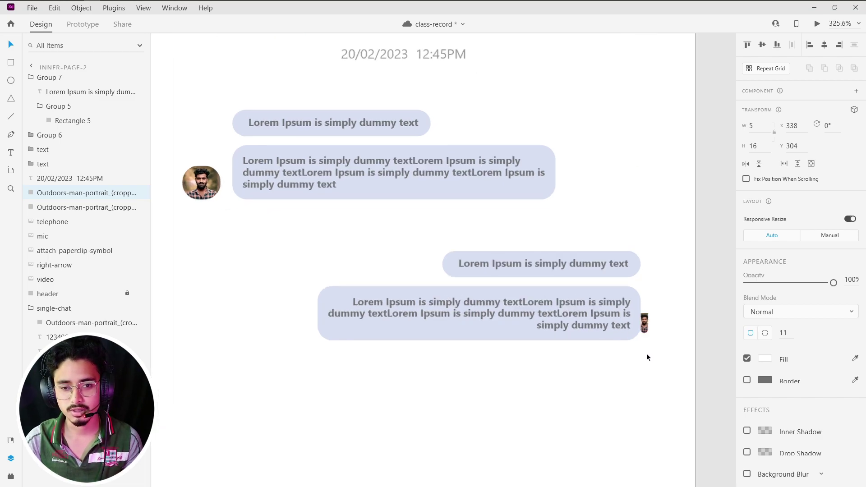
{"action": "scroll", "coordinate": [648, 351], "scroll_direction": "up", "scroll_amount": 5}
{"action": "left_click_drag", "start_coordinate": [642, 278], "coordinate": [668, 287]}
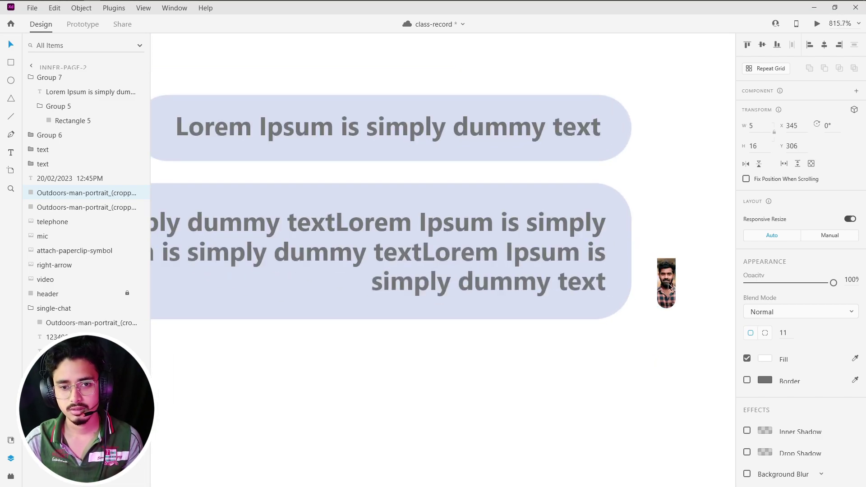
{"action": "key", "text": "ctrl+z"}
{"action": "key", "text": "ctrl+z"}
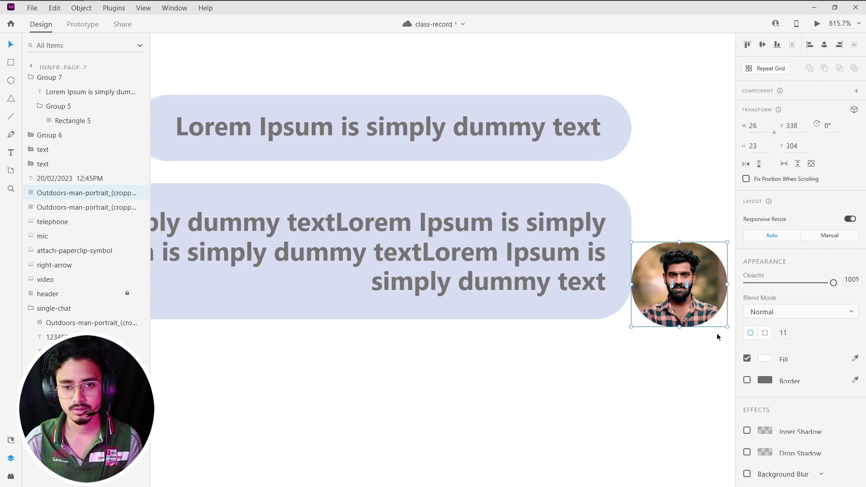
Shrink the avatar copy and align it with the bubble's bottom-right corner.
{"action": "left_click_drag", "start_coordinate": [727, 326], "coordinate": [672, 299]}
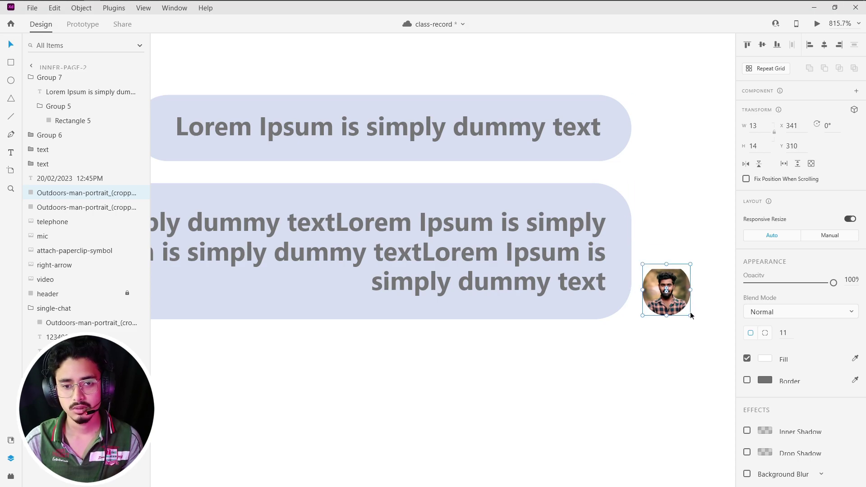
{"action": "left_click_drag", "start_coordinate": [690, 315], "coordinate": [668, 305]}
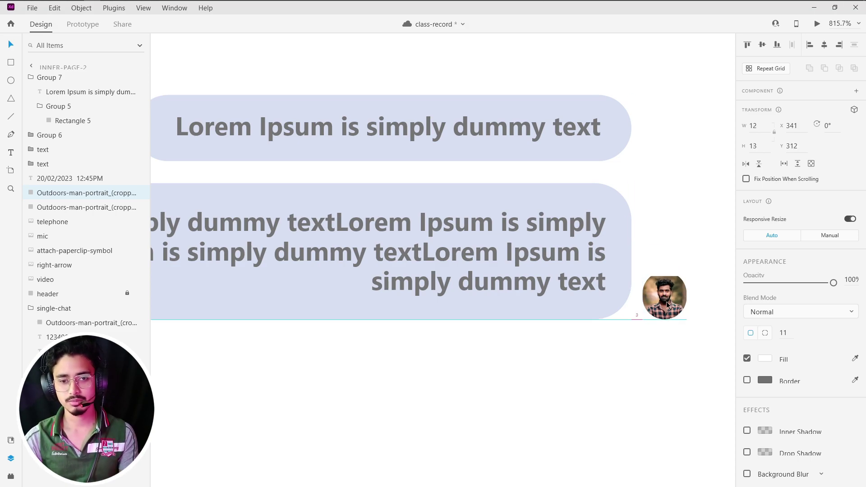
{"action": "double_click", "coordinate": [670, 303]}
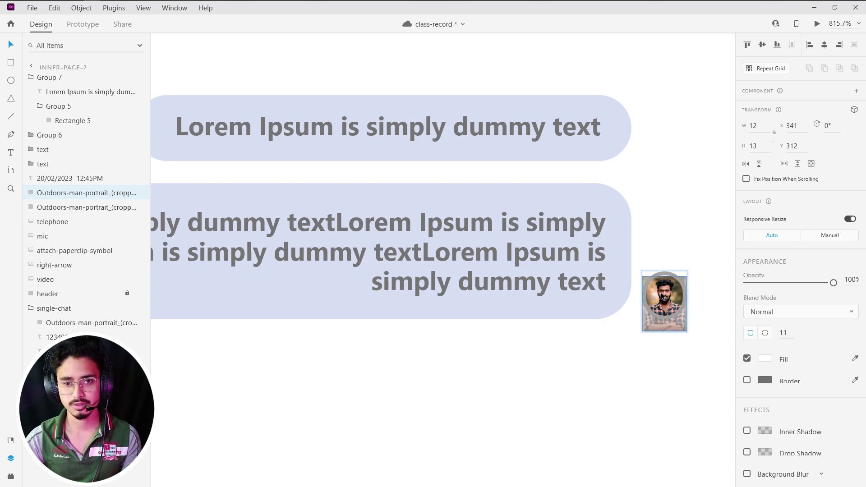
{"action": "left_click", "coordinate": [669, 375]}
{"action": "scroll", "coordinate": [606, 367], "scroll_direction": "down", "scroll_amount": 3}
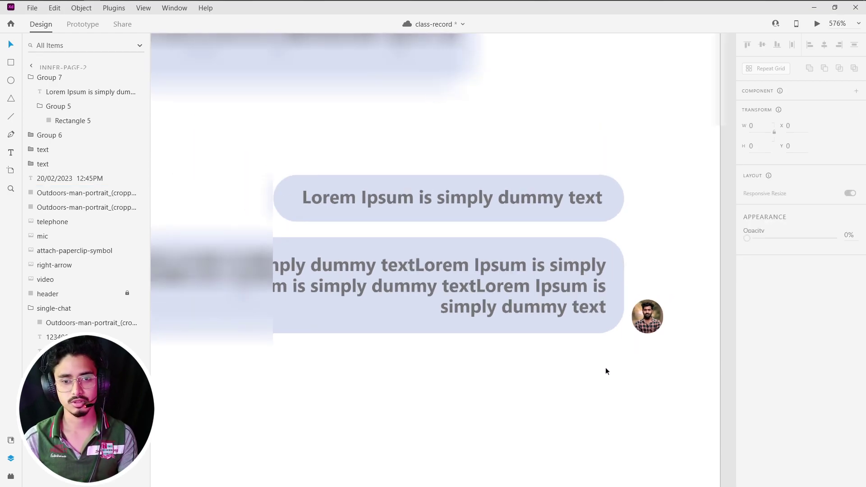
{"action": "scroll", "coordinate": [605, 367], "scroll_direction": "down", "scroll_amount": 1}
{"action": "scroll", "coordinate": [564, 389], "scroll_direction": "down", "scroll_amount": 3}
{"action": "scroll", "coordinate": [504, 389], "scroll_direction": "left", "scroll_amount": 2}
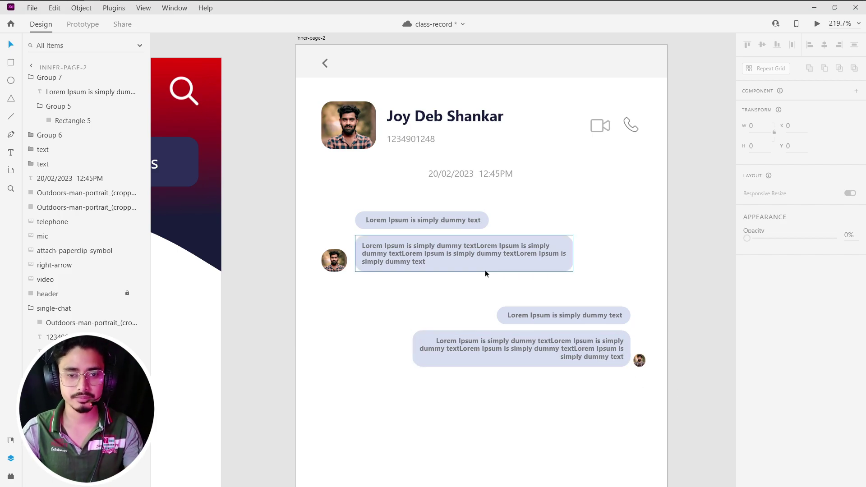
{"action": "scroll", "coordinate": [486, 271], "scroll_direction": "down", "scroll_amount": 1}
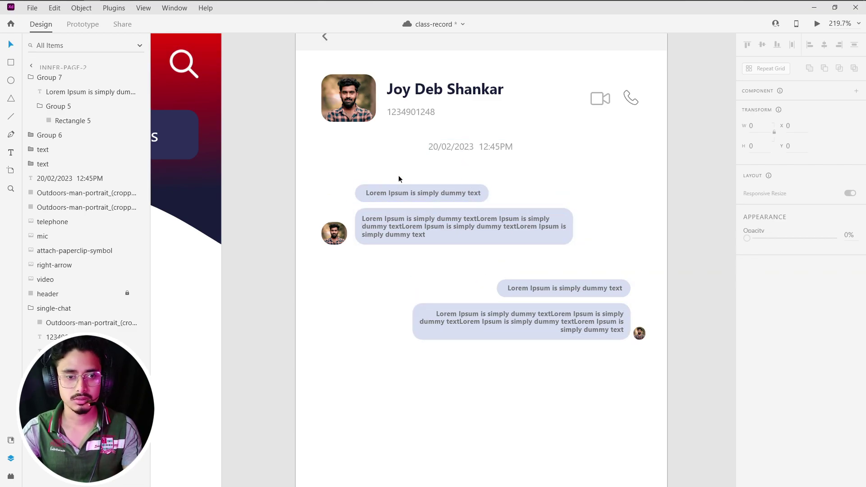
Group all the chat bubbles and avatars, then move the group up toward the date.
{"action": "left_click_drag", "start_coordinate": [399, 177], "coordinate": [407, 259]}
{"action": "mouse_move", "coordinate": [327, 178]}
{"action": "left_mouse_down"}
{"action": "mouse_move", "coordinate": [607, 328]}
{"action": "mouse_move", "coordinate": [639, 335]}
{"action": "left_mouse_up"}
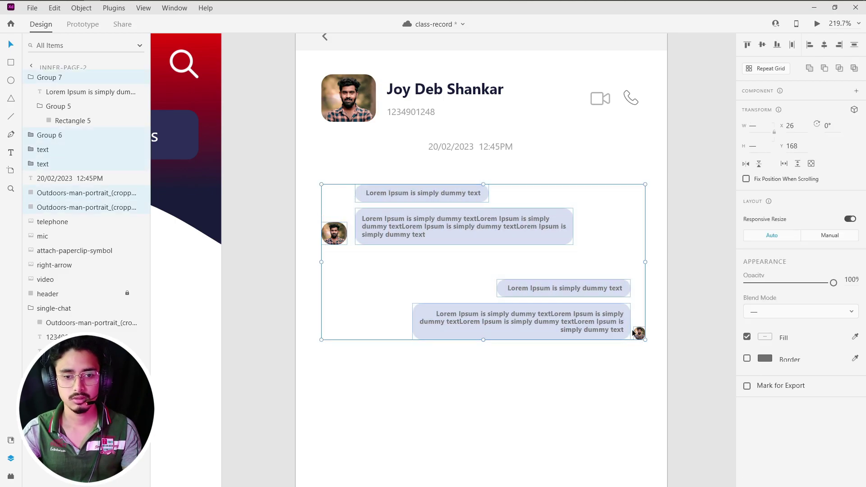
{"action": "right_click", "coordinate": [632, 332]}
{"action": "left_click", "coordinate": [339, 184]}
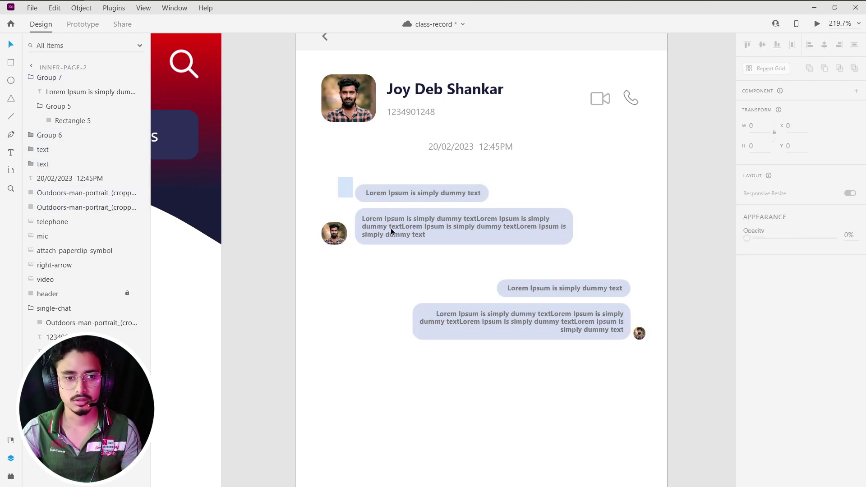
{"action": "left_click_drag", "start_coordinate": [391, 228], "coordinate": [639, 334]}
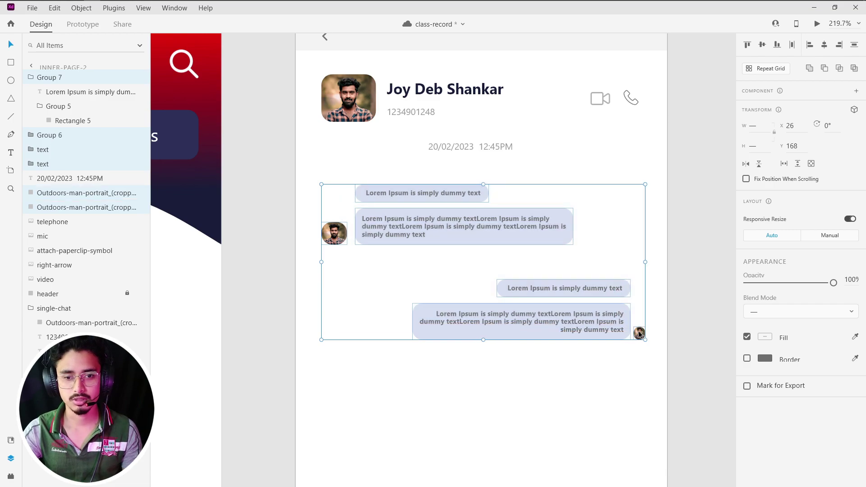
{"action": "right_click", "coordinate": [639, 334]}
{"action": "left_click", "coordinate": [663, 141]}
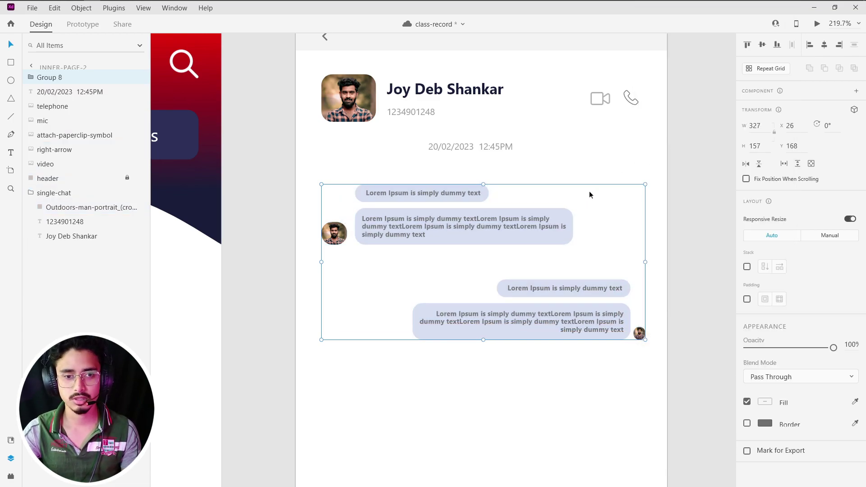
{"action": "left_click_drag", "start_coordinate": [537, 225], "coordinate": [536, 204]}
{"action": "left_click", "coordinate": [486, 339]}
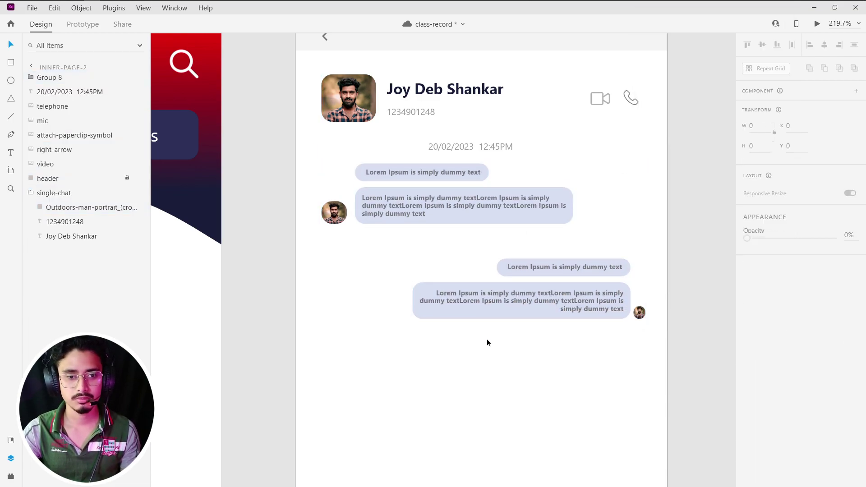
Duplicate the message group together with its date and place the copy below.
{"action": "left_click", "coordinate": [491, 284]}
{"action": "left_click", "coordinate": [484, 147], "text": "shift"}
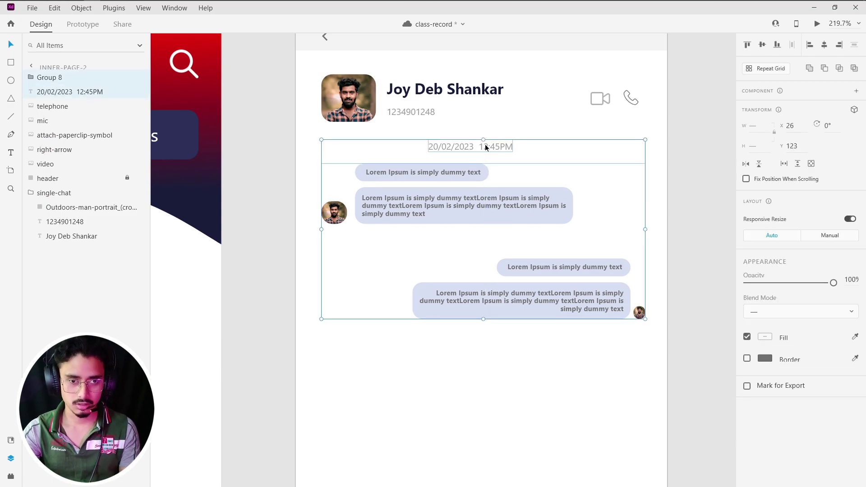
{"action": "key", "text": "ctrl+d"}
{"action": "left_click_drag", "start_coordinate": [483, 146], "coordinate": [484, 348]}
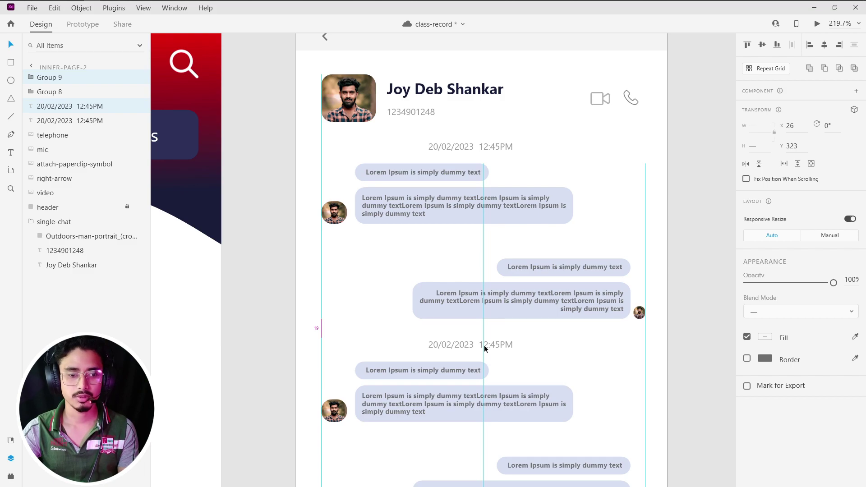
{"action": "scroll", "coordinate": [487, 340], "scroll_direction": "down", "scroll_amount": 5}
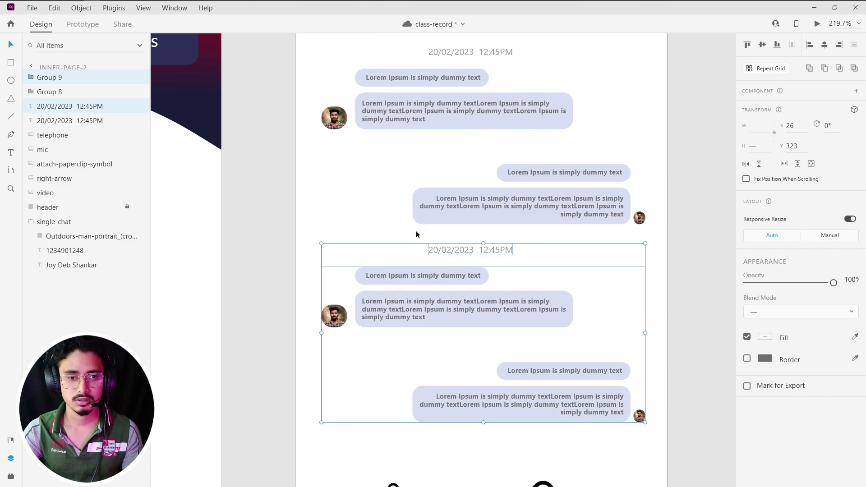
Change the copied timestamp to 06/03/2023 2:45PM.
{"action": "double_click", "coordinate": [445, 250]}
{"action": "left_click", "coordinate": [434, 249]}
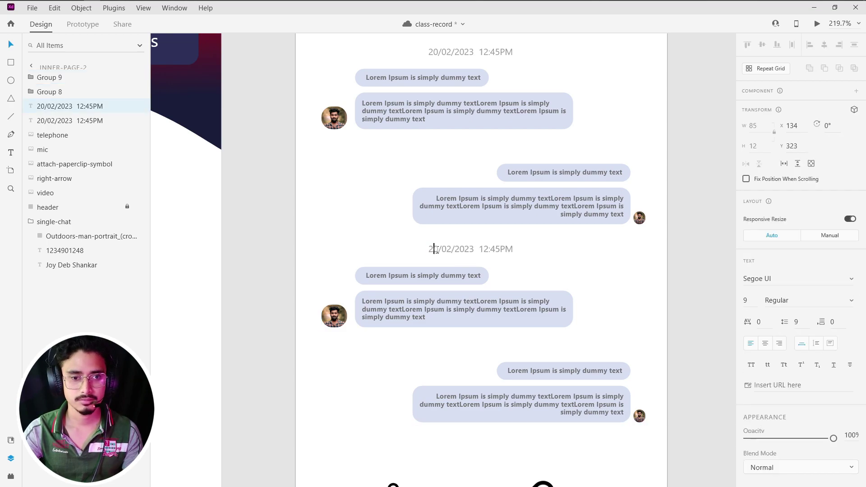
{"action": "key", "text": "BackSpace"}
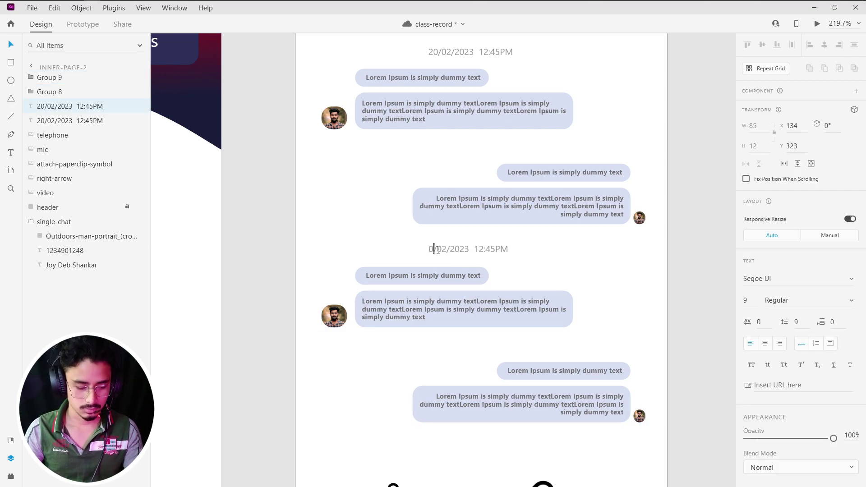
{"action": "type", "text": "6"}
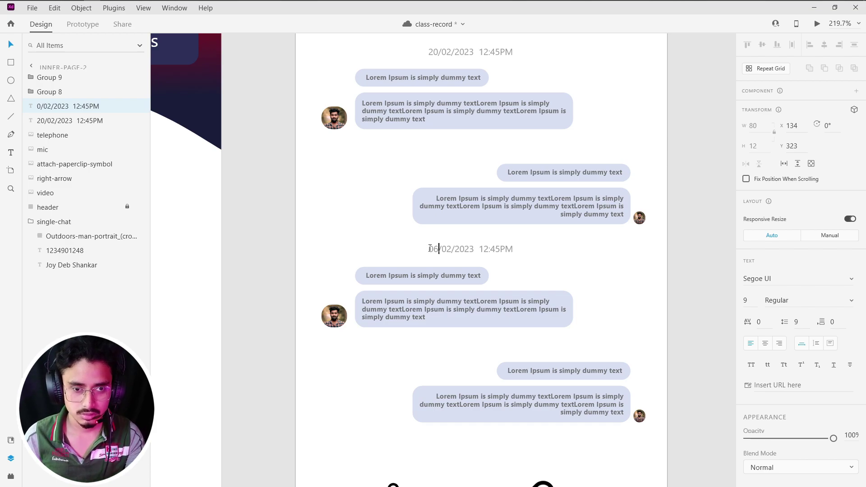
{"action": "key", "text": "Right"}
{"action": "key", "text": "Delete"}
{"action": "type", "text": "3"}
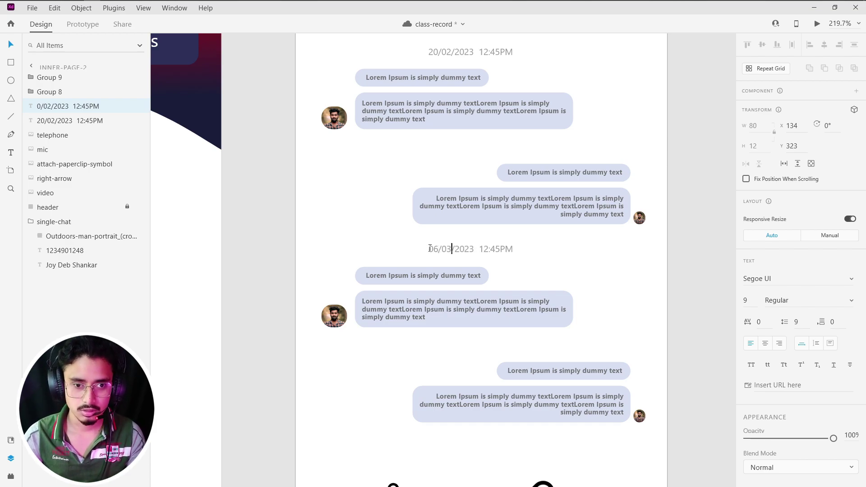
{"action": "key", "text": "Escape"}
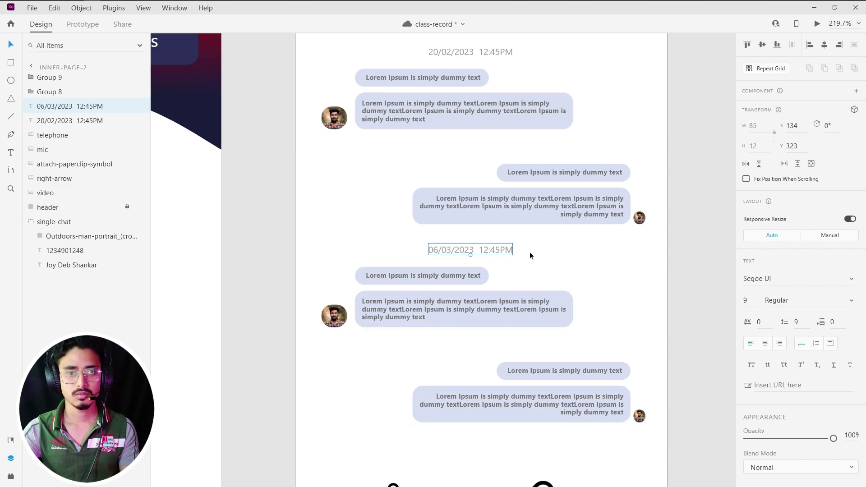
{"action": "double_click", "coordinate": [491, 251]}
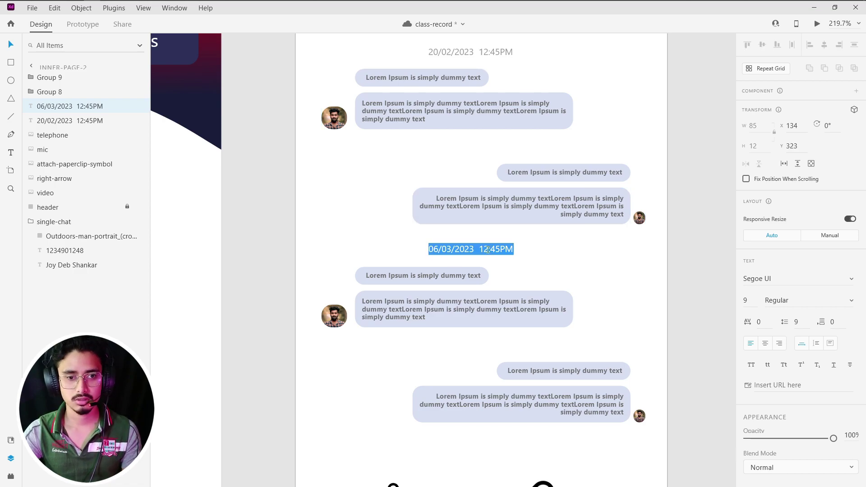
{"action": "left_click", "coordinate": [485, 249]}
{"action": "key", "text": "BackSpace"}
Finish the timestamp edit and scroll around the chat screen to review it.
{"action": "key", "text": "Escape"}
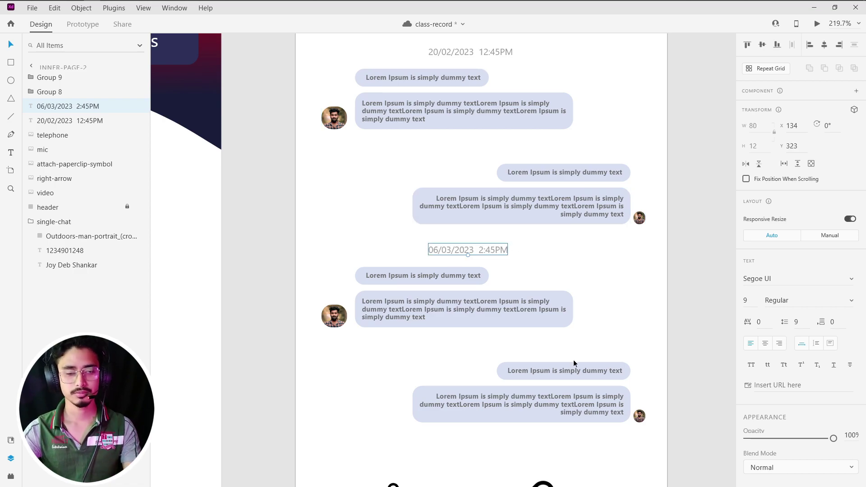
{"action": "key", "text": "Escape"}
{"action": "scroll", "coordinate": [576, 355], "scroll_direction": "down", "scroll_amount": 3}
{"action": "scroll", "coordinate": [648, 332], "scroll_direction": "down", "scroll_amount": 1}
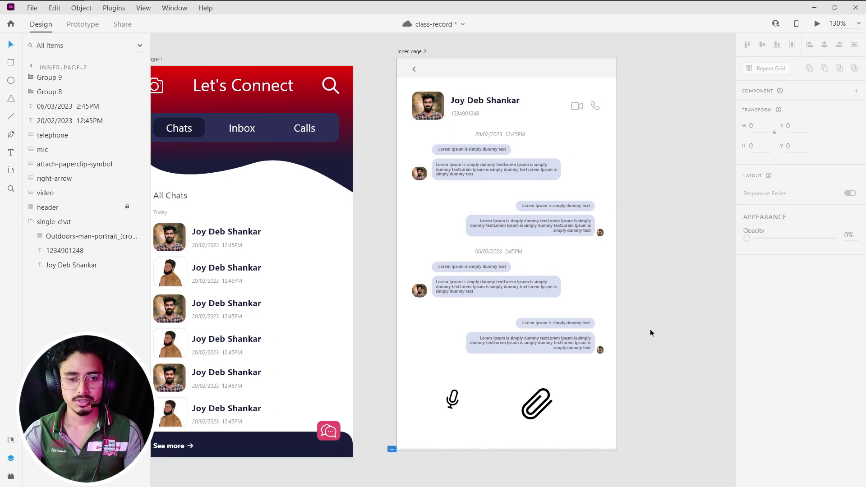
{"action": "scroll", "coordinate": [650, 329], "scroll_direction": "right", "scroll_amount": 1}
{"action": "scroll", "coordinate": [645, 336], "scroll_direction": "up", "scroll_amount": 3}
{"action": "scroll", "coordinate": [626, 329], "scroll_direction": "up", "scroll_amount": 2}
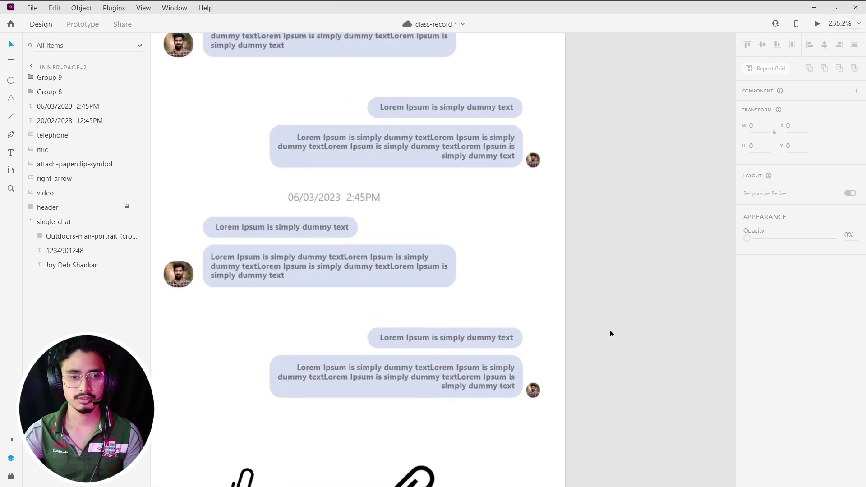
{"action": "scroll", "coordinate": [609, 329], "scroll_direction": "up", "scroll_amount": 1}
{"action": "scroll", "coordinate": [432, 339], "scroll_direction": "up", "scroll_amount": 2}
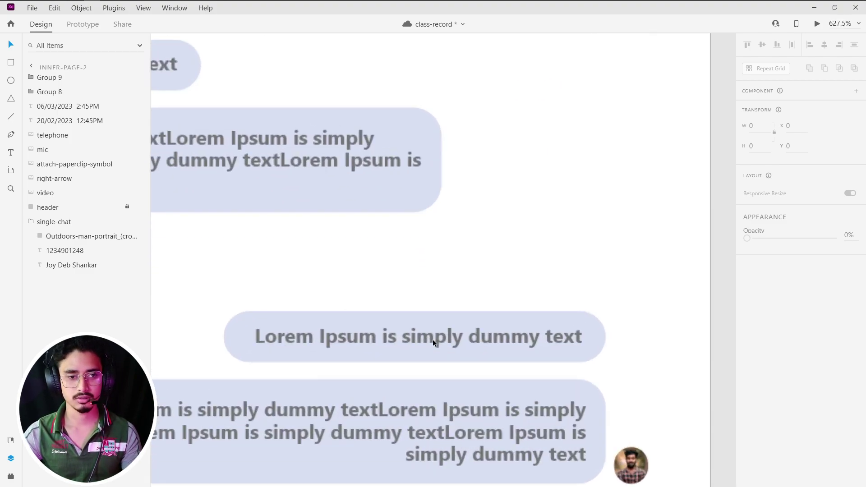
{"action": "scroll", "coordinate": [432, 339], "scroll_direction": "down", "scroll_amount": 3}
{"action": "scroll", "coordinate": [432, 339], "scroll_direction": "up", "scroll_amount": 1}
{"action": "scroll", "coordinate": [428, 339], "scroll_direction": "up", "scroll_amount": 2}
{"action": "scroll", "coordinate": [454, 334], "scroll_direction": "up", "scroll_amount": 2}
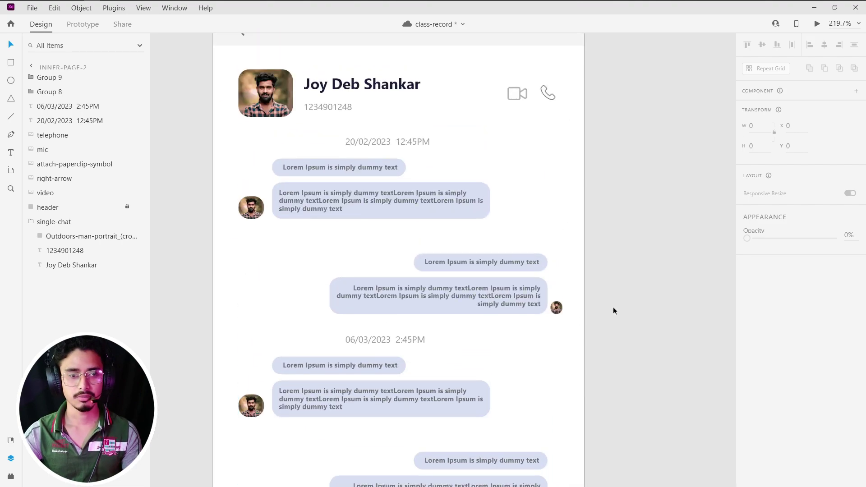
Check the header's video call and phone icons, then bring up the Pinterest reference in Chrome.
{"action": "left_click", "coordinate": [613, 307]}
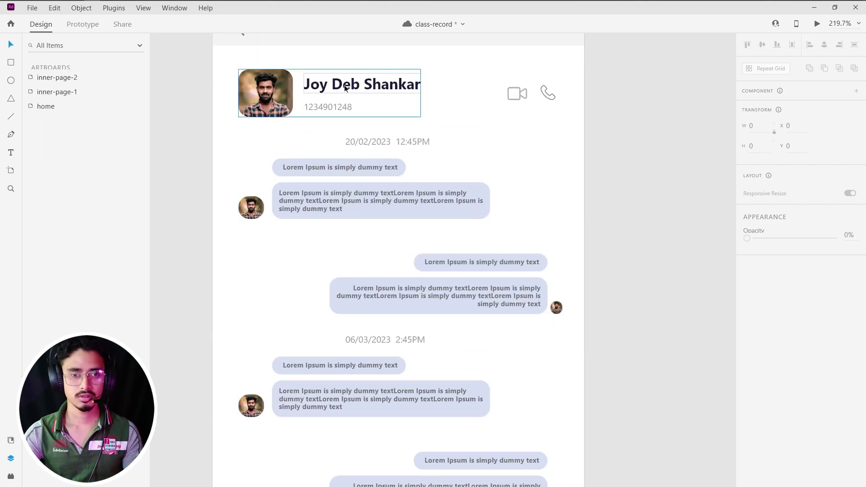
{"action": "left_click", "coordinate": [516, 93]}
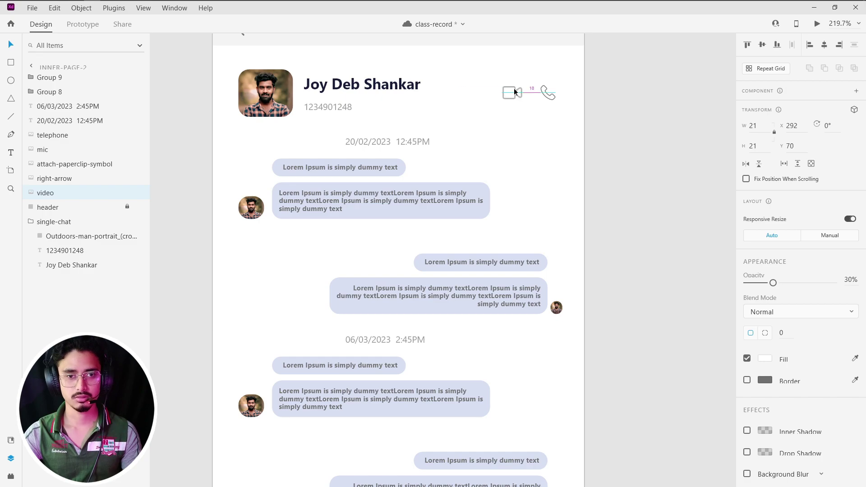
{"action": "left_click", "coordinate": [544, 94]}
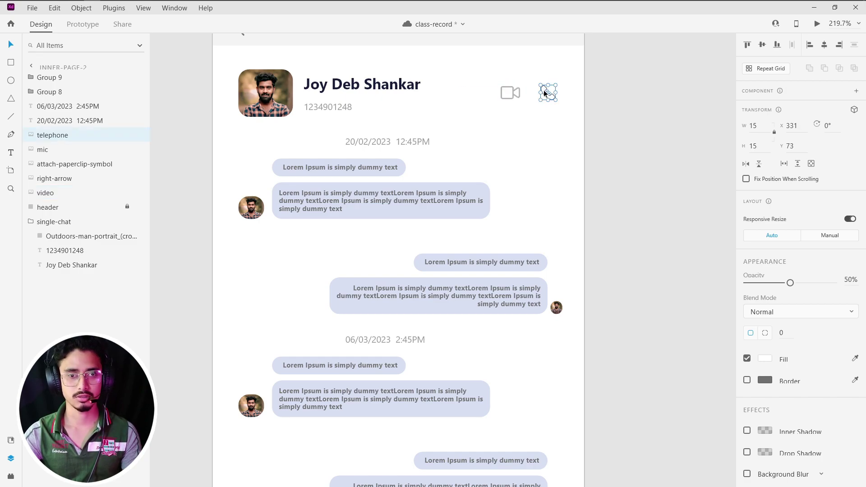
{"action": "left_click", "coordinate": [610, 115]}
{"action": "scroll", "coordinate": [611, 162], "scroll_direction": "down", "scroll_amount": 5}
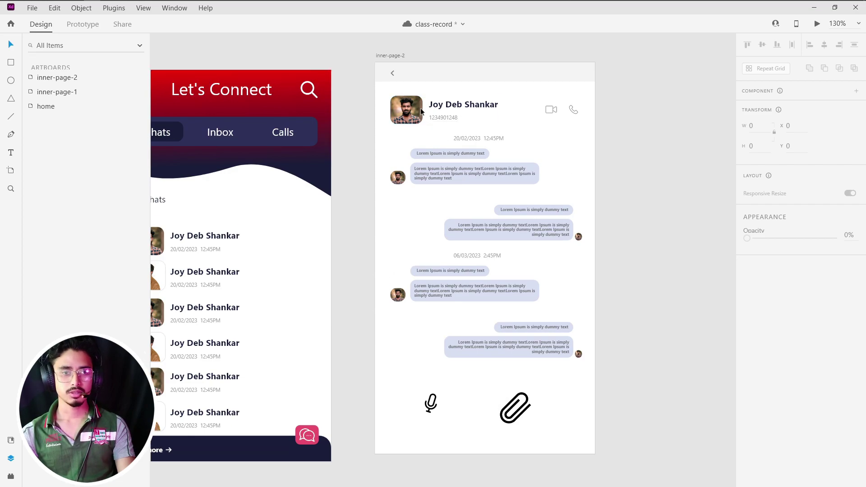
{"action": "scroll", "coordinate": [456, 128], "scroll_direction": "right", "scroll_amount": 2}
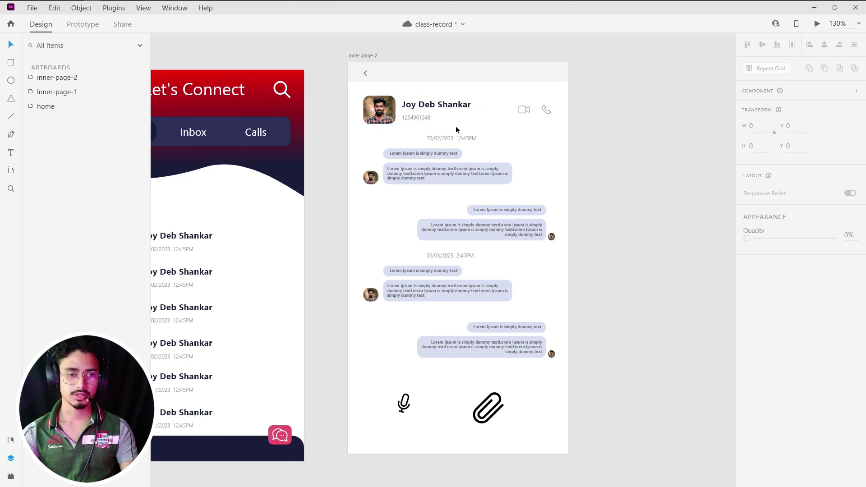
{"action": "scroll", "coordinate": [456, 126], "scroll_direction": "right", "scroll_amount": 3}
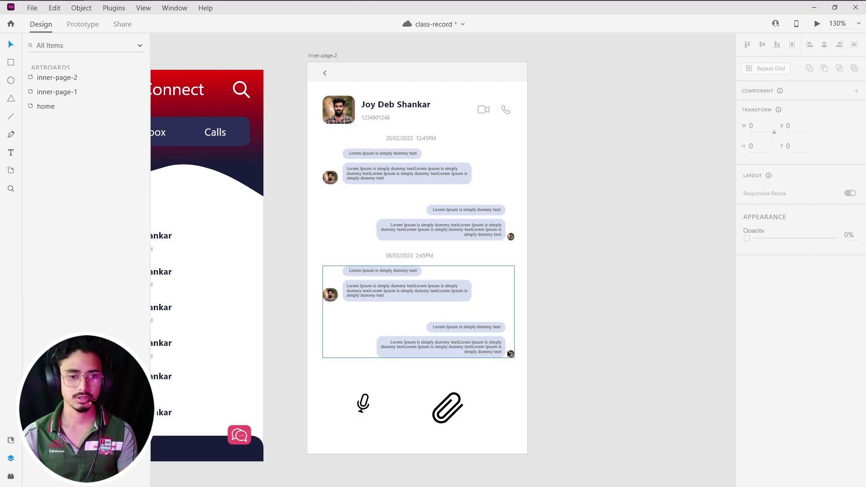
{"action": "scroll", "coordinate": [465, 387], "scroll_direction": "down", "scroll_amount": 1}
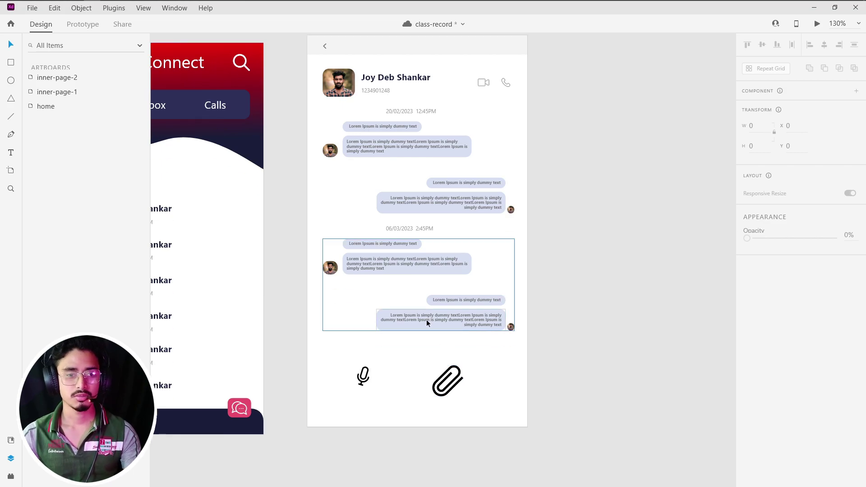
{"action": "key", "text": "alt+Tab"}
Sample the red bubble colour EE4F60 from the Pinterest pin with ColorPick.
{"action": "left_click", "coordinate": [142, 9]}
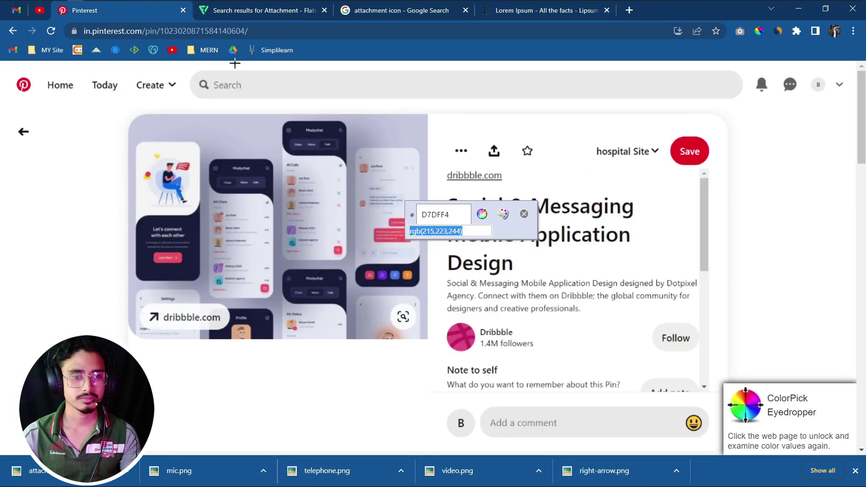
{"action": "key", "text": "Escape"}
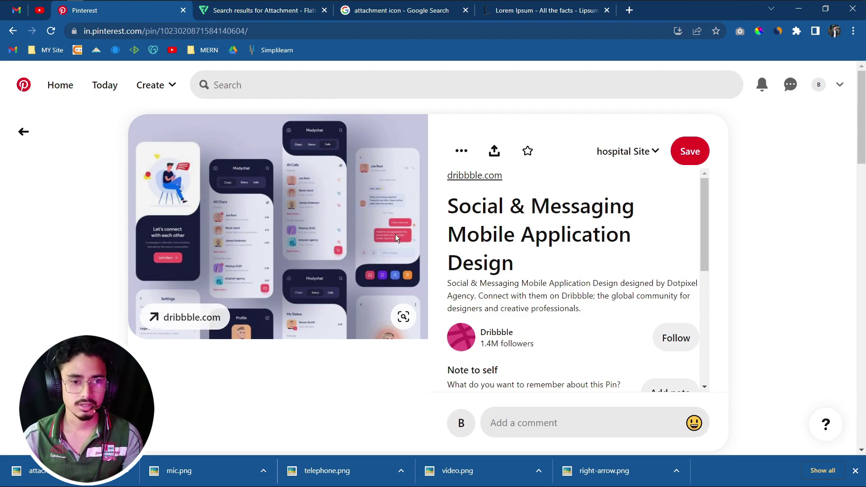
{"action": "left_click", "coordinate": [759, 32]}
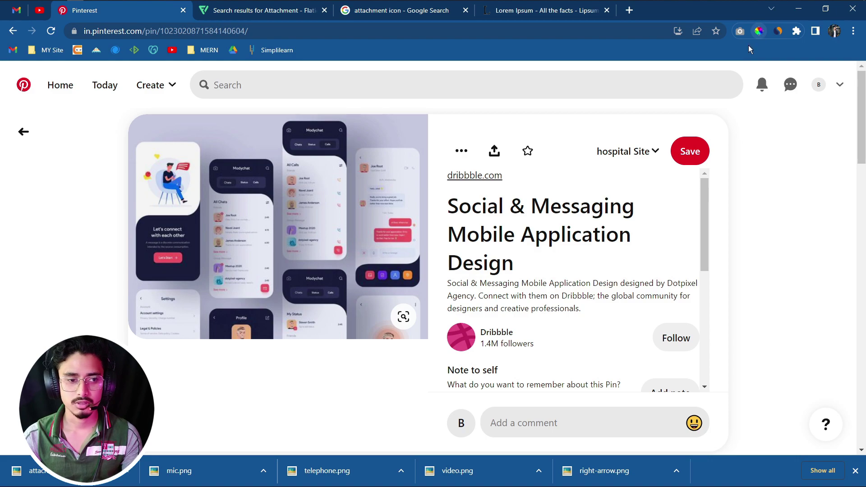
{"action": "left_click", "coordinate": [406, 238]}
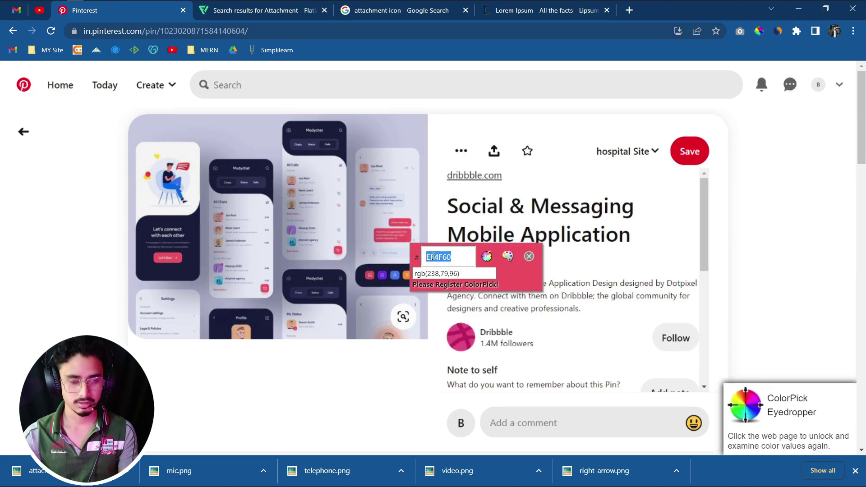
{"action": "key", "text": "alt+Tab"}
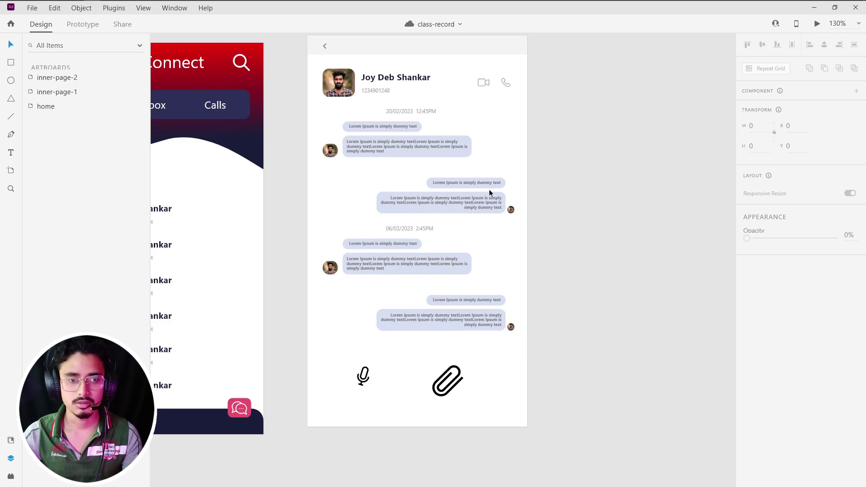
Try setting the sent bubble's text to white #fff, then undo it.
{"action": "scroll", "coordinate": [450, 195], "scroll_direction": "up", "scroll_amount": 5}
{"action": "scroll", "coordinate": [449, 199], "scroll_direction": "up", "scroll_amount": 1}
{"action": "double_click", "coordinate": [432, 242]}
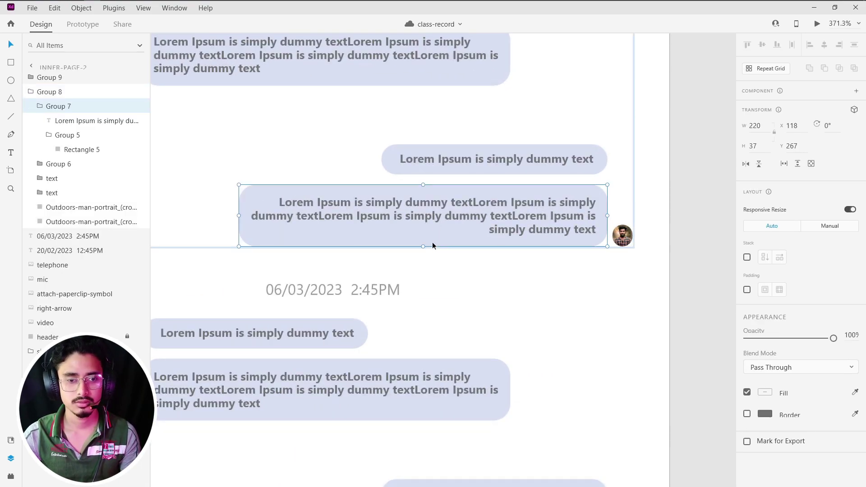
{"action": "double_click", "coordinate": [479, 236]}
{"action": "scroll", "coordinate": [771, 344], "scroll_direction": "down", "scroll_amount": 1}
{"action": "scroll", "coordinate": [771, 344], "scroll_direction": "down", "scroll_amount": 3}
{"action": "left_click", "coordinate": [767, 334]}
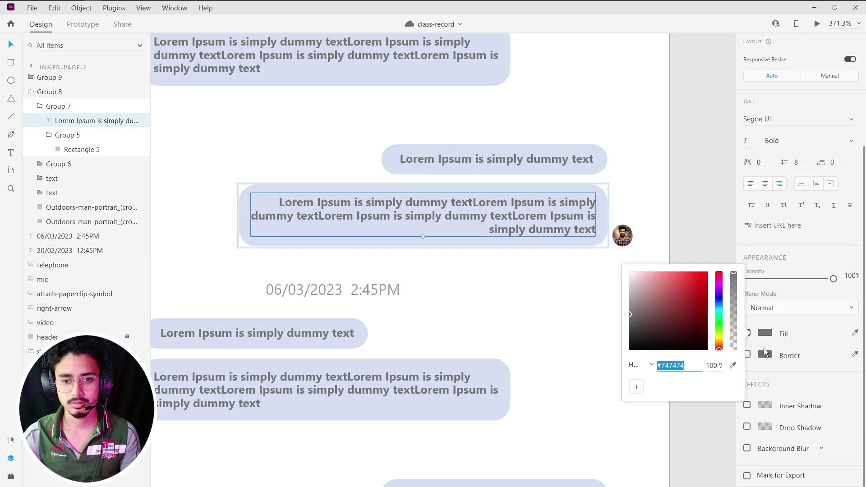
{"action": "double_click", "coordinate": [682, 366]}
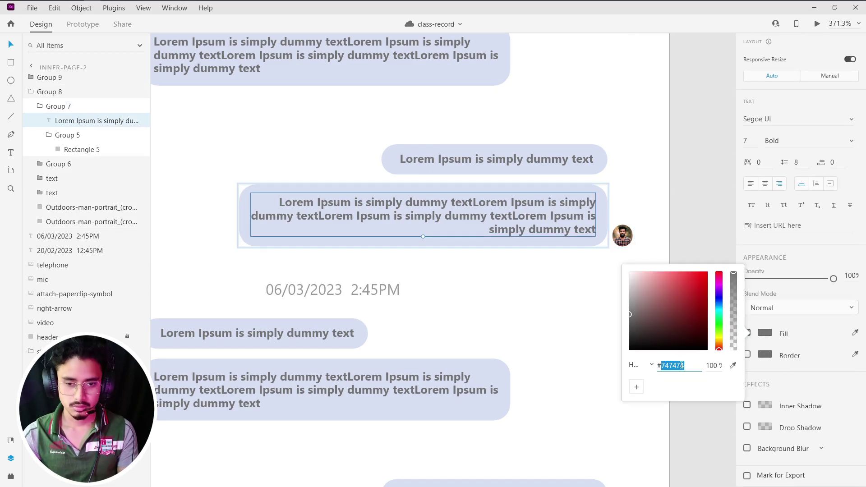
{"action": "type", "text": "fff"}
{"action": "left_click", "coordinate": [719, 411]}
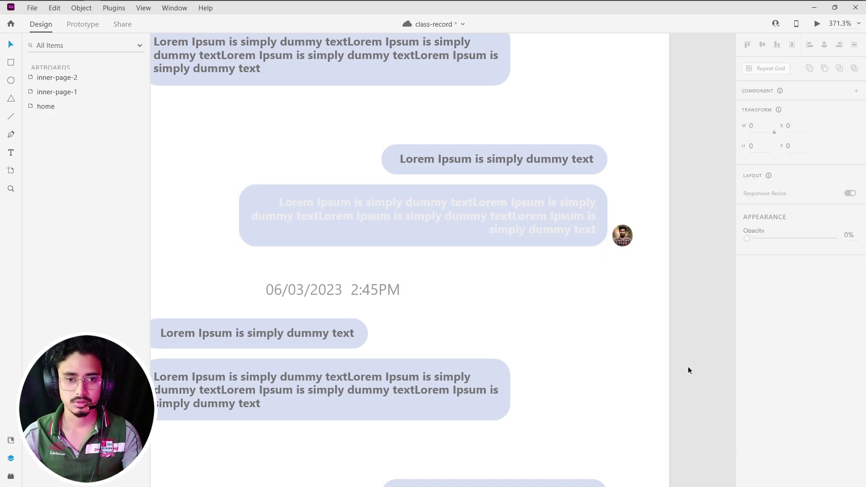
{"action": "key", "text": "ctrl+z"}
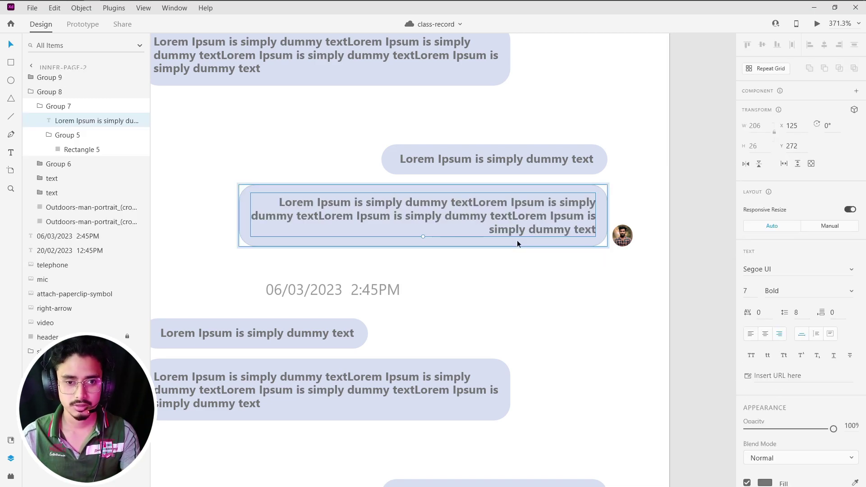
Fill the long reply bubble's background rectangle with the sampled red #EE4F60.
{"action": "double_click", "coordinate": [521, 244]}
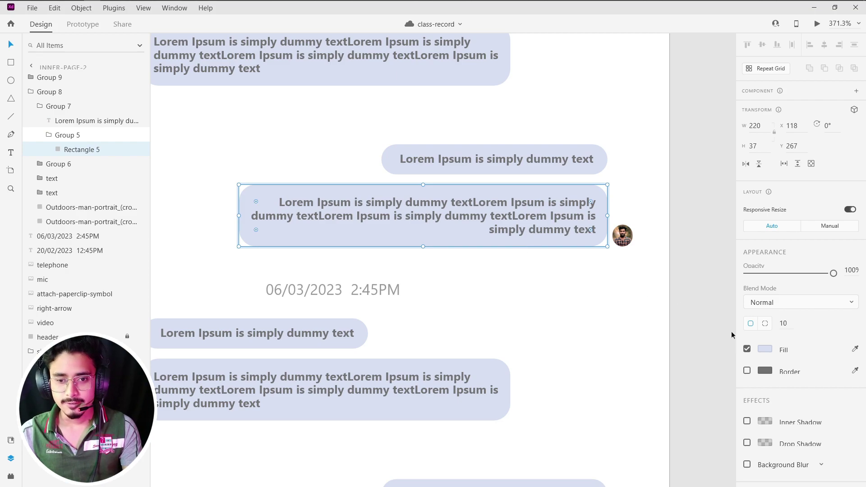
{"action": "left_click", "coordinate": [765, 350]}
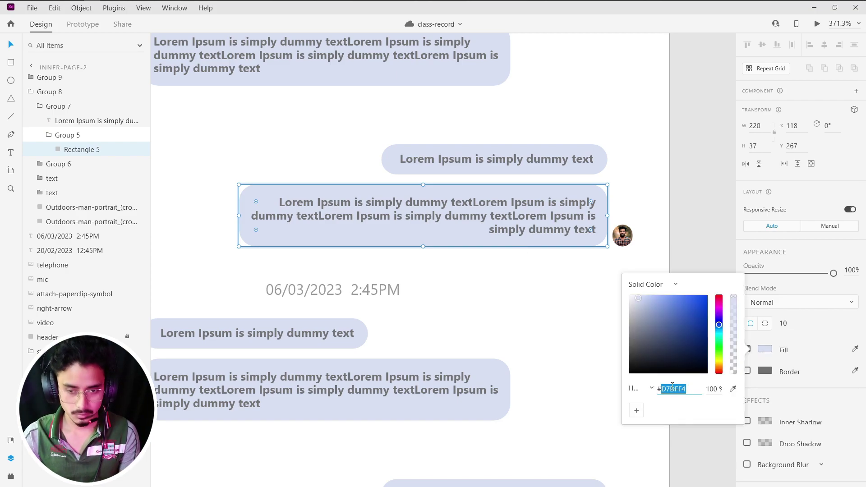
{"action": "type", "text": "#EE"}
{"action": "key", "text": "alt+Tab"}
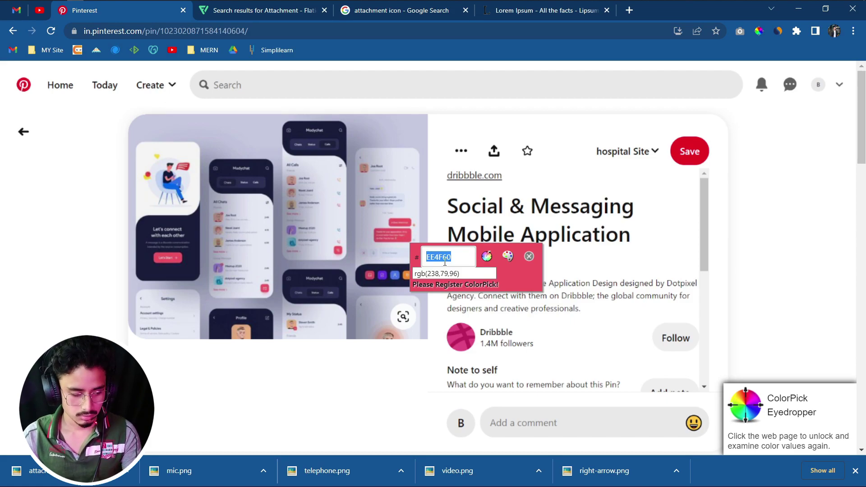
{"action": "key", "text": "alt+Tab"}
{"action": "left_click", "coordinate": [672, 389]}
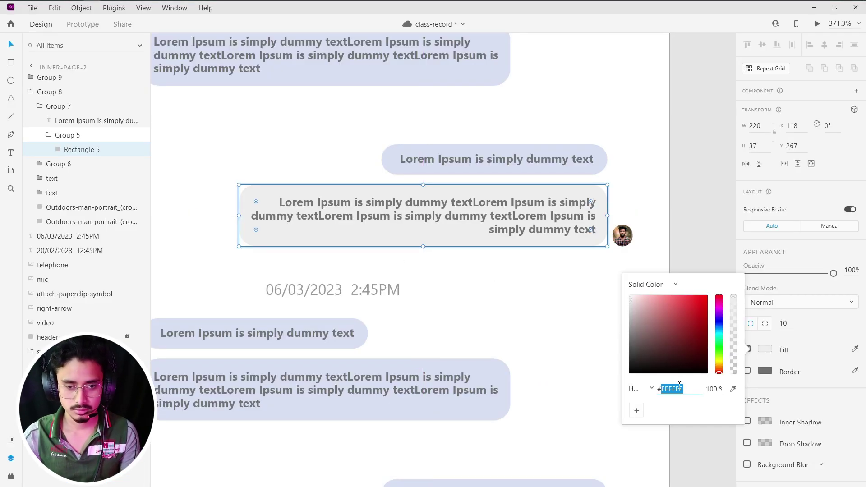
{"action": "key", "text": "ctrl+v"}
{"action": "left_click", "coordinate": [709, 253]}
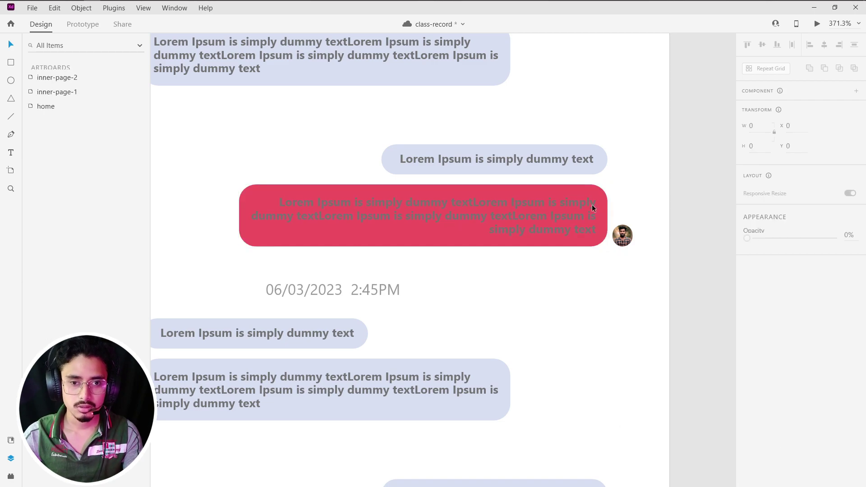
Make the text inside the red bubble white.
{"action": "left_click", "coordinate": [563, 223]}
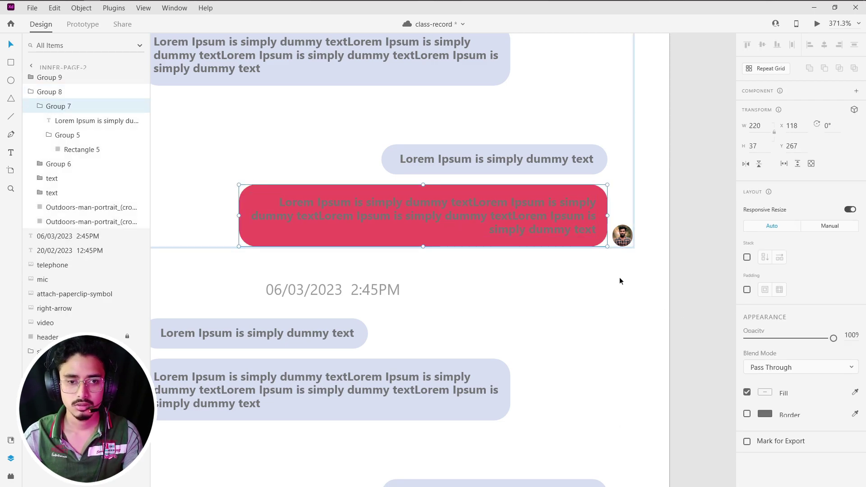
{"action": "double_click", "coordinate": [559, 224]}
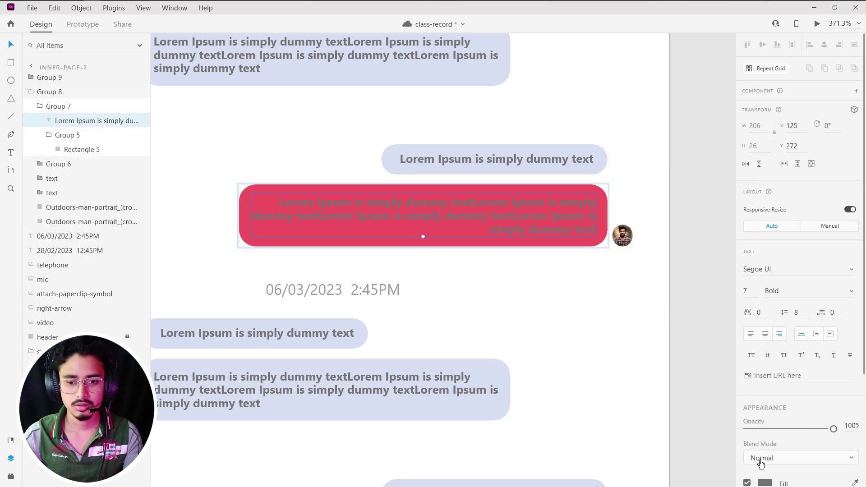
{"action": "left_click", "coordinate": [767, 483]}
{"action": "left_click_drag", "start_coordinate": [686, 386], "coordinate": [601, 326]}
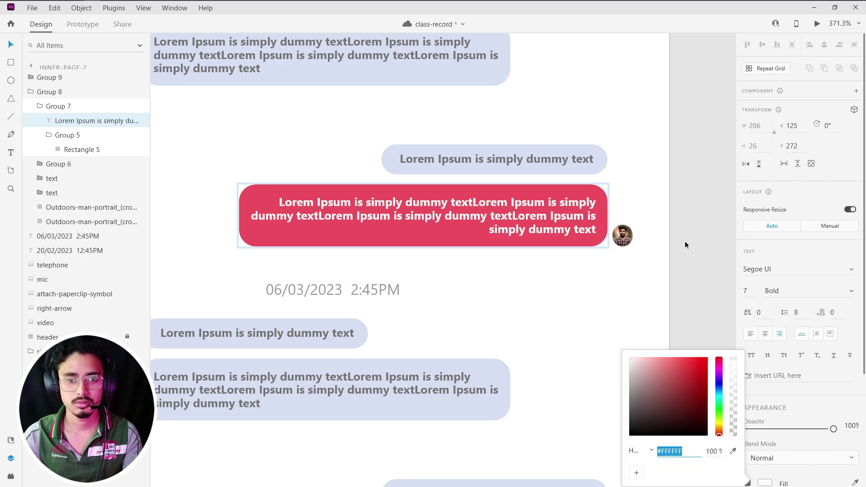
{"action": "left_click", "coordinate": [689, 228]}
{"action": "key", "text": "alt+Tab"}
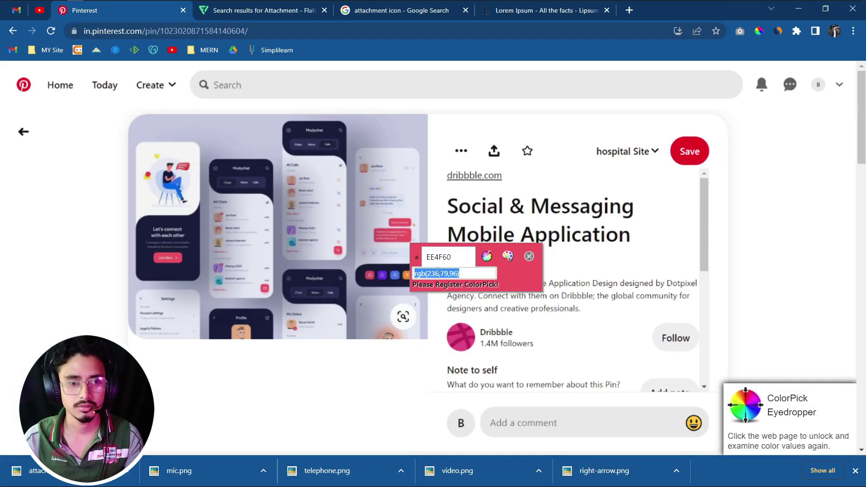
{"action": "key", "text": "alt+Tab"}
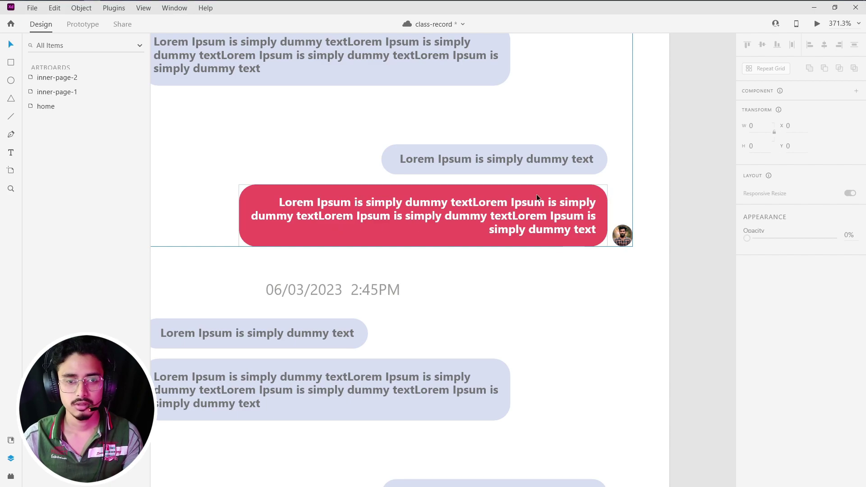
Fill the short message bubble's background with the same red EE4F60.
{"action": "left_click", "coordinate": [570, 171]}
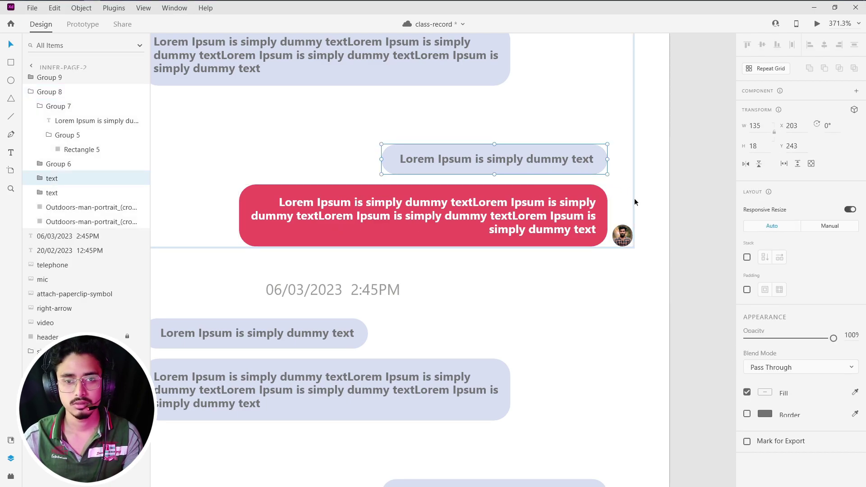
{"action": "double_click", "coordinate": [596, 166]}
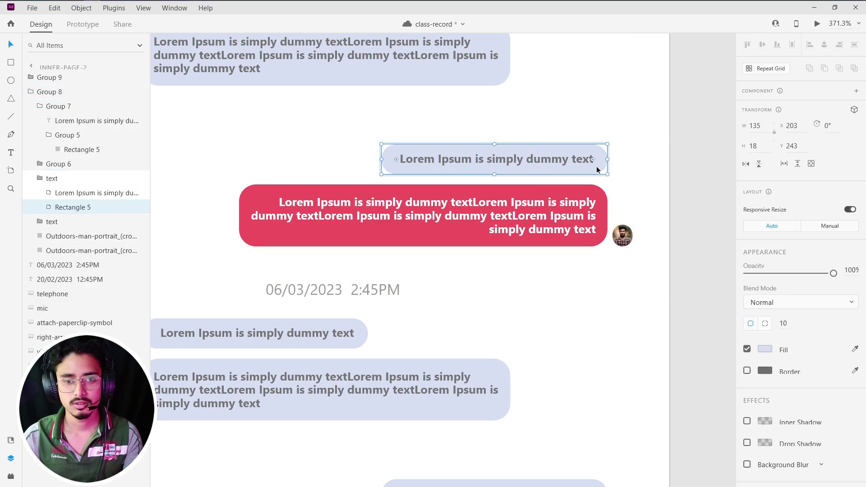
{"action": "left_click", "coordinate": [766, 351]}
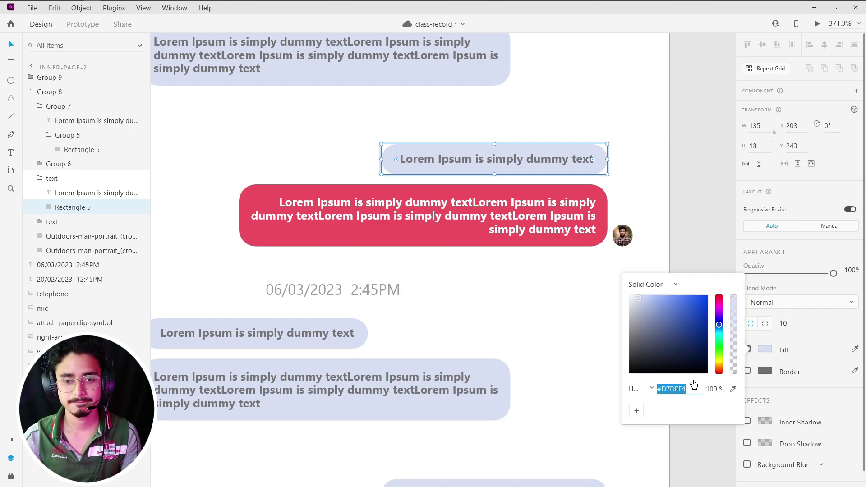
{"action": "type", "text": "EE4F60"}
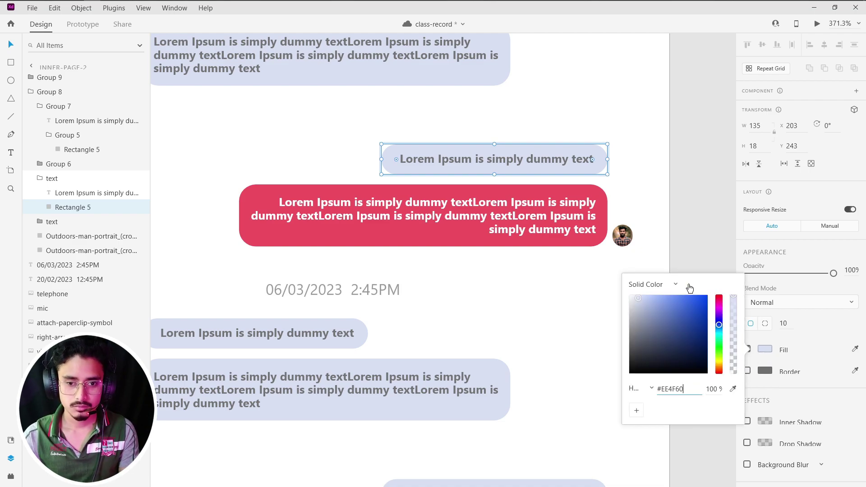
{"action": "key", "text": "Return"}
Set the short bubble's text colour to white.
{"action": "left_click", "coordinate": [692, 235]}
{"action": "left_click", "coordinate": [581, 161]}
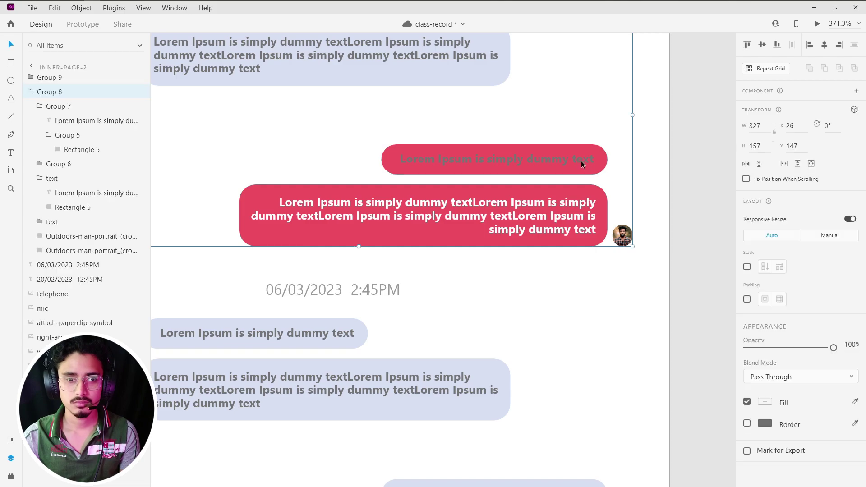
{"action": "double_click", "coordinate": [579, 161]}
{"action": "double_click", "coordinate": [582, 160]}
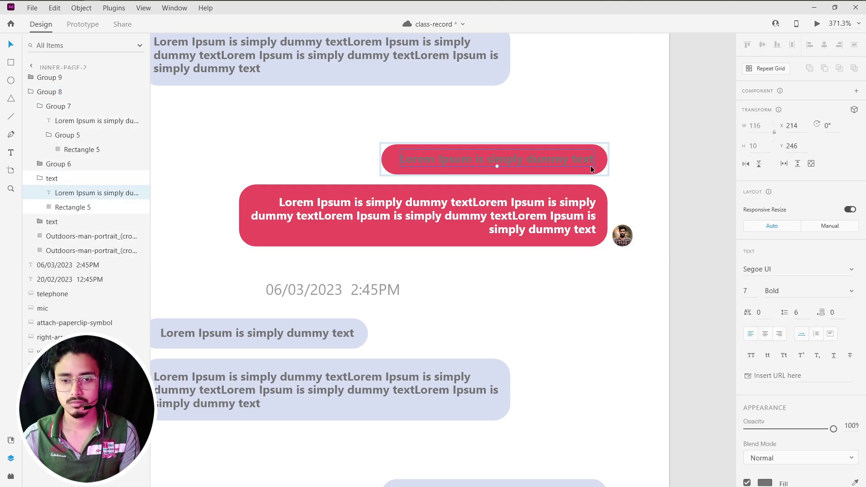
{"action": "scroll", "coordinate": [781, 437], "scroll_direction": "down", "scroll_amount": 5}
{"action": "left_click", "coordinate": [763, 332]}
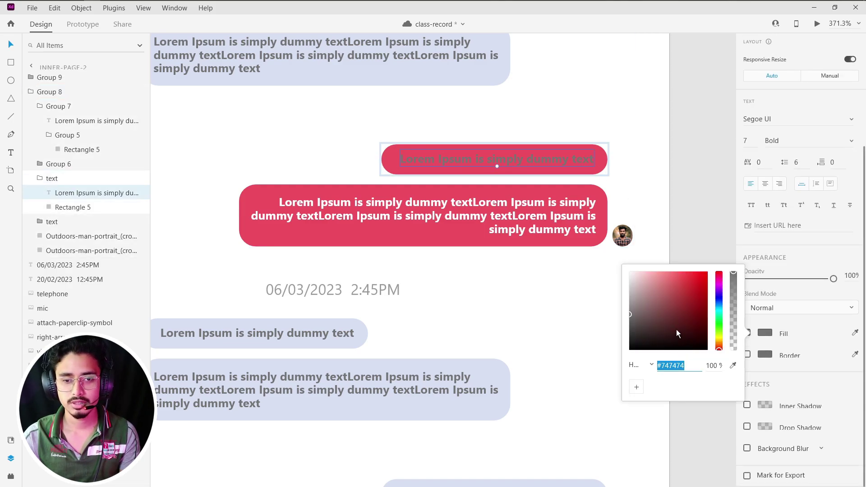
{"action": "left_click", "coordinate": [702, 201]}
Delete the lower 06/03/2023 conversation and its date.
{"action": "scroll", "coordinate": [700, 206], "scroll_direction": "down", "scroll_amount": 5}
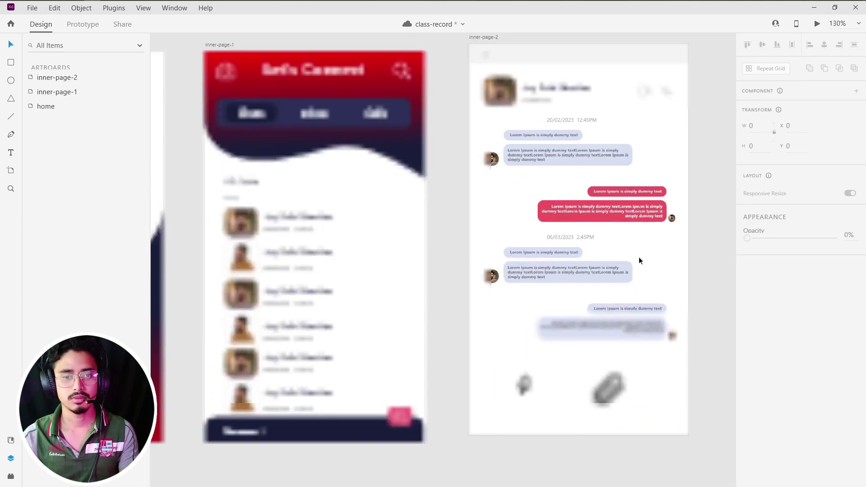
{"action": "left_click_drag", "start_coordinate": [502, 351], "coordinate": [599, 236]}
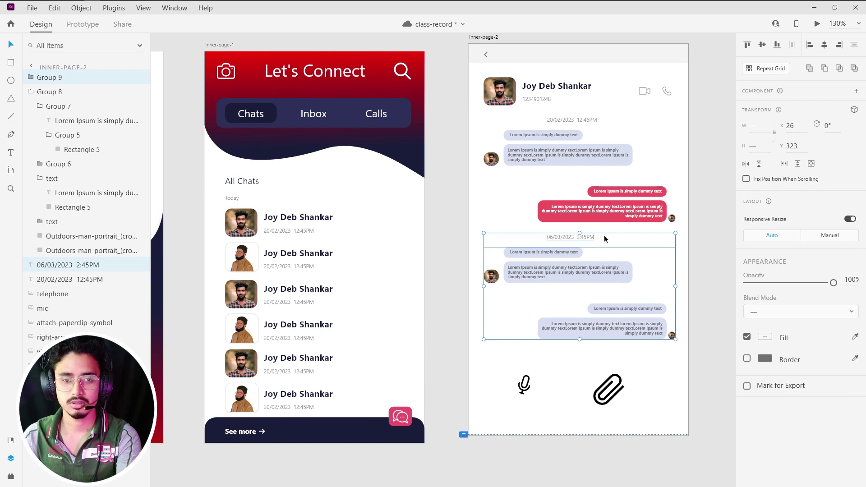
{"action": "key", "text": "Delete"}
Duplicate the 20/02/2023 date-and-messages block and place the copy beneath the original.
{"action": "left_click_drag", "start_coordinate": [503, 231], "coordinate": [602, 122]}
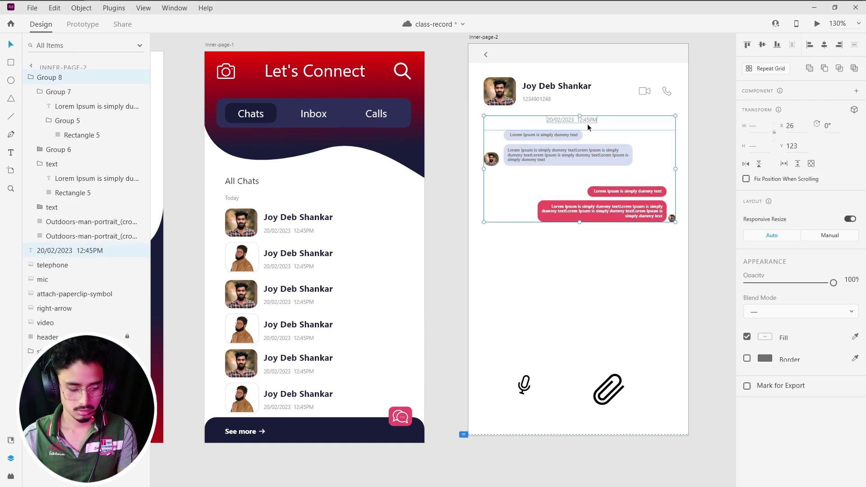
{"action": "key", "text": "ctrl+d"}
{"action": "left_click_drag", "start_coordinate": [584, 120], "coordinate": [583, 234]}
{"action": "scroll", "coordinate": [594, 237], "scroll_direction": "down", "scroll_amount": 2}
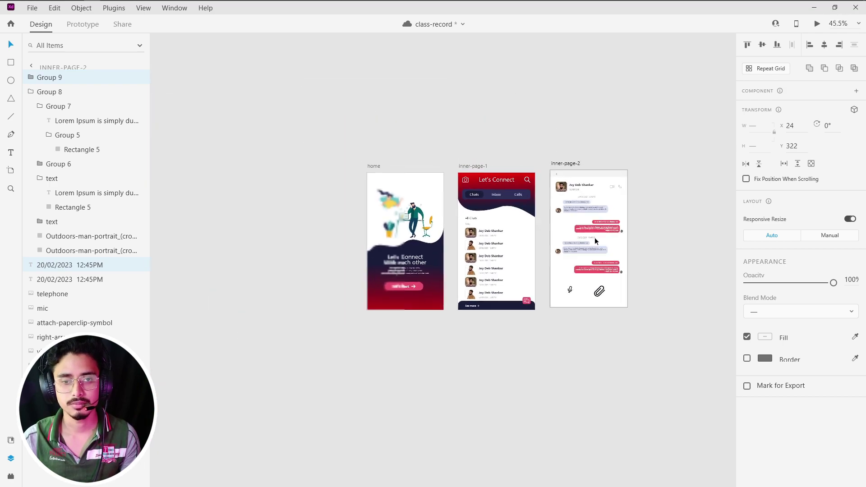
{"action": "scroll", "coordinate": [597, 238], "scroll_direction": "up", "scroll_amount": 3}
{"action": "scroll", "coordinate": [607, 239], "scroll_direction": "right", "scroll_amount": 3}
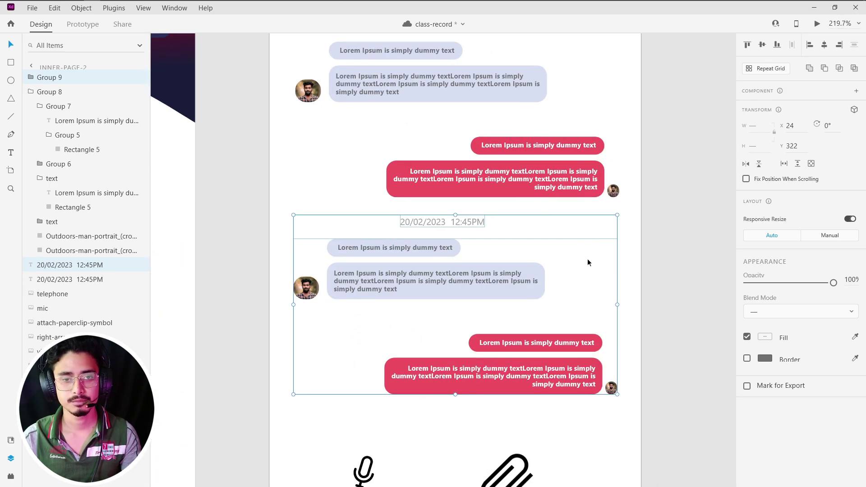
{"action": "scroll", "coordinate": [656, 207], "scroll_direction": "up", "scroll_amount": 2}
{"action": "scroll", "coordinate": [620, 285], "scroll_direction": "down", "scroll_amount": 5}
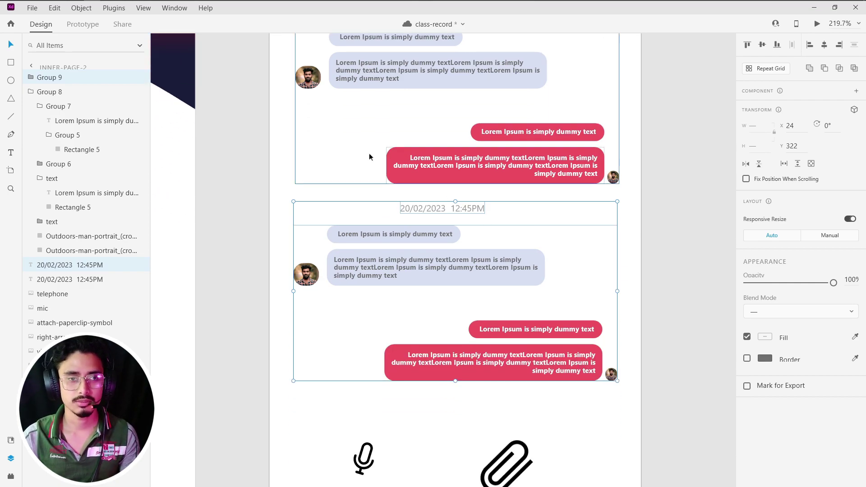
{"action": "scroll", "coordinate": [401, 153], "scroll_direction": "up", "scroll_amount": 1}
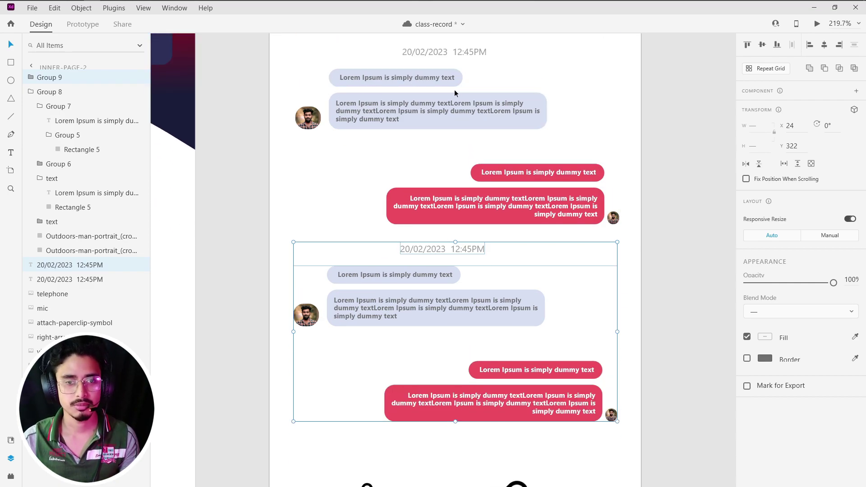
Drag the paperclip icon up below the messages and set the microphone icon beside it.
{"action": "scroll", "coordinate": [525, 216], "scroll_direction": "down", "scroll_amount": 1}
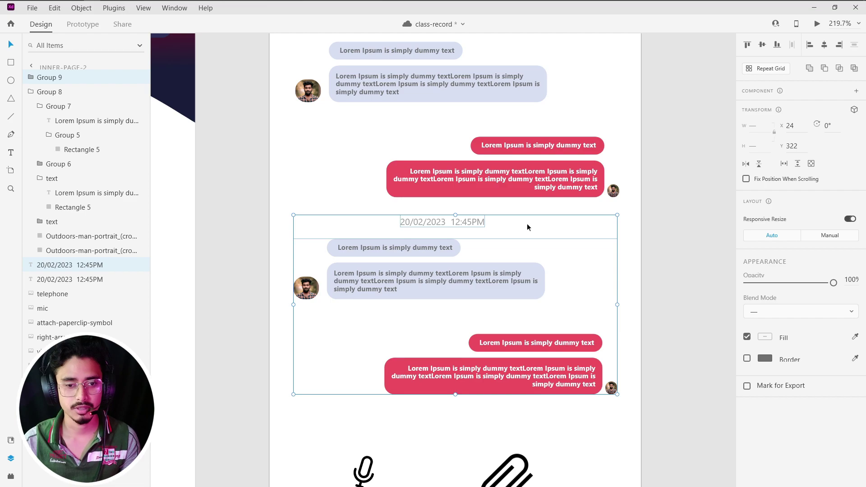
{"action": "scroll", "coordinate": [526, 223], "scroll_direction": "down", "scroll_amount": 2}
{"action": "scroll", "coordinate": [522, 248], "scroll_direction": "down", "scroll_amount": 2}
{"action": "left_click", "coordinate": [501, 414]}
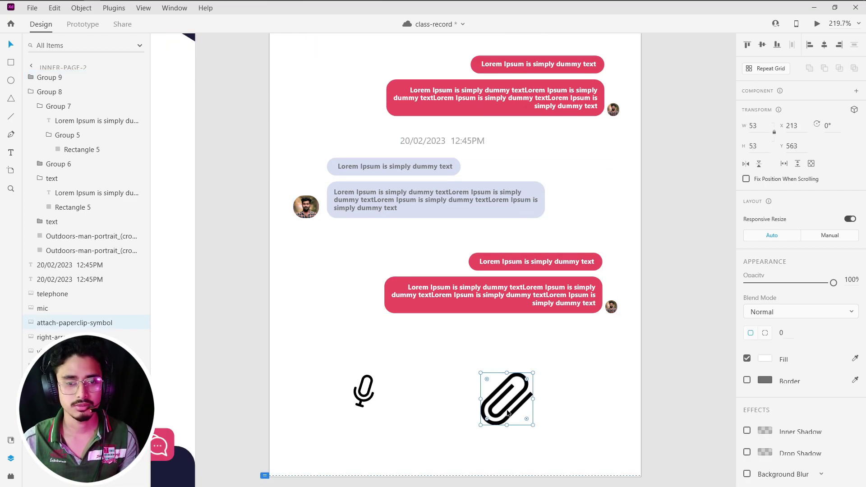
{"action": "scroll", "coordinate": [480, 357], "scroll_direction": "down", "scroll_amount": 1}
{"action": "left_click_drag", "start_coordinate": [502, 374], "coordinate": [542, 349]}
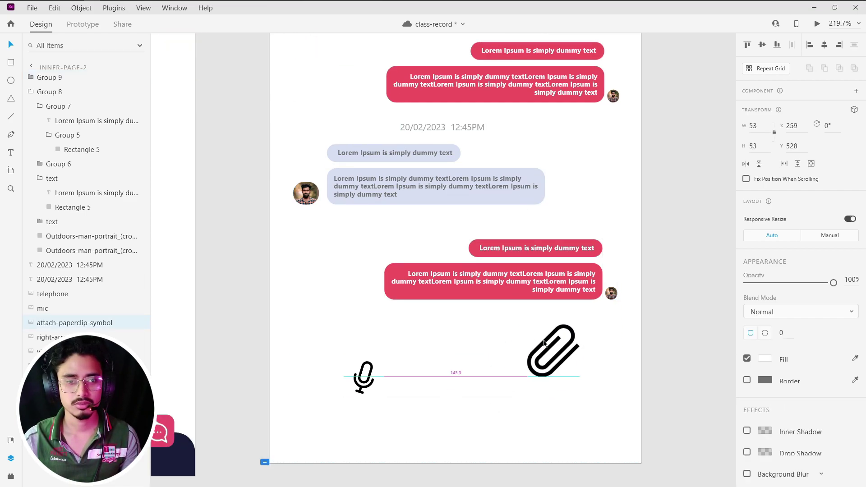
{"action": "left_click_drag", "start_coordinate": [367, 383], "coordinate": [482, 367]}
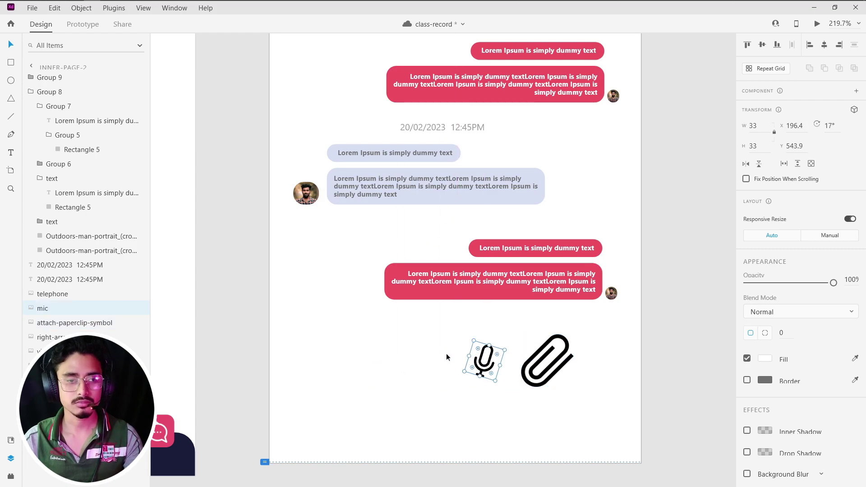
{"action": "key", "text": "alt+Tab"}
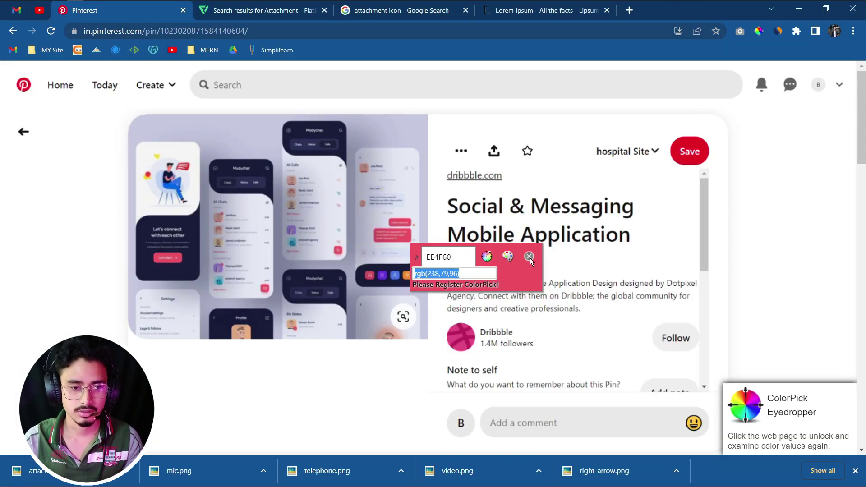
Close the ColorPick popup covering the Pinterest pin.
{"action": "left_click", "coordinate": [529, 257]}
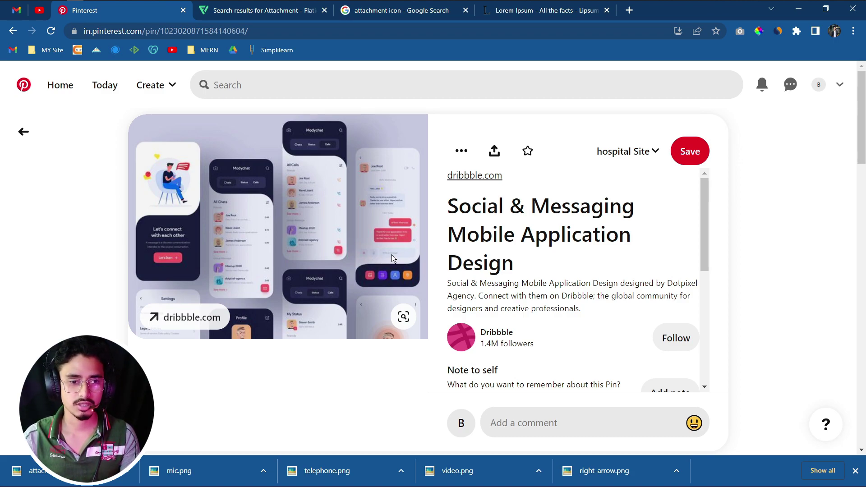
Undo the two icon moves in Adobe XD.
{"action": "key", "text": "alt+Tab"}
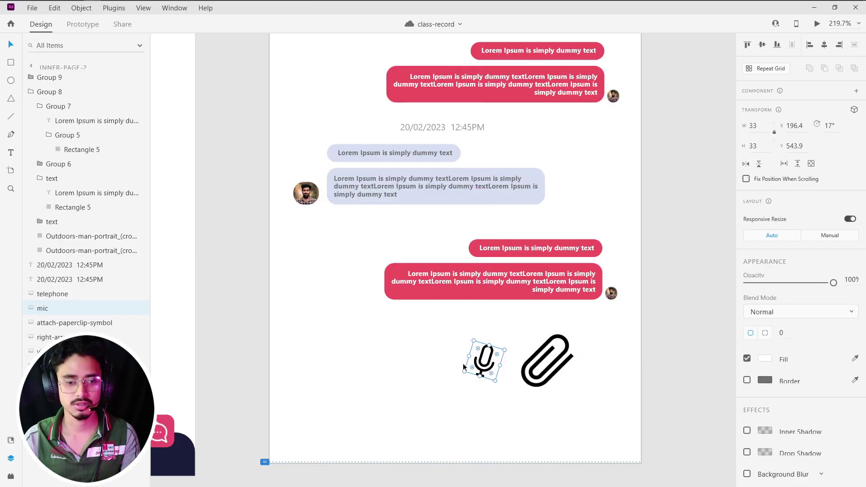
{"action": "key", "text": "ctrl+z"}
{"action": "key", "text": "ctrl+z"}
{"action": "key", "text": "ctrl+z"}
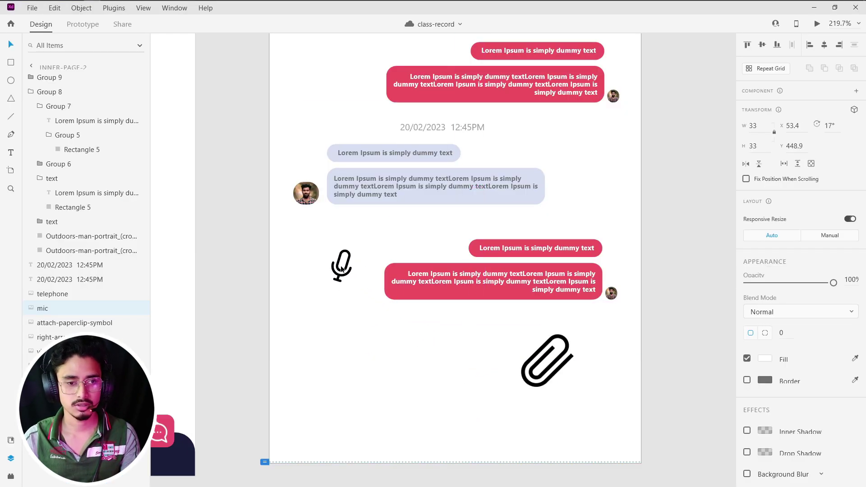
{"action": "key", "text": "ctrl+z"}
{"action": "key", "text": "ctrl+z"}
{"action": "key", "text": "ctrl+z"}
{"action": "key", "text": "ctrl+z"}
{"action": "key", "text": "ctrl+z"}
{"action": "key", "text": "ctrl+z"}
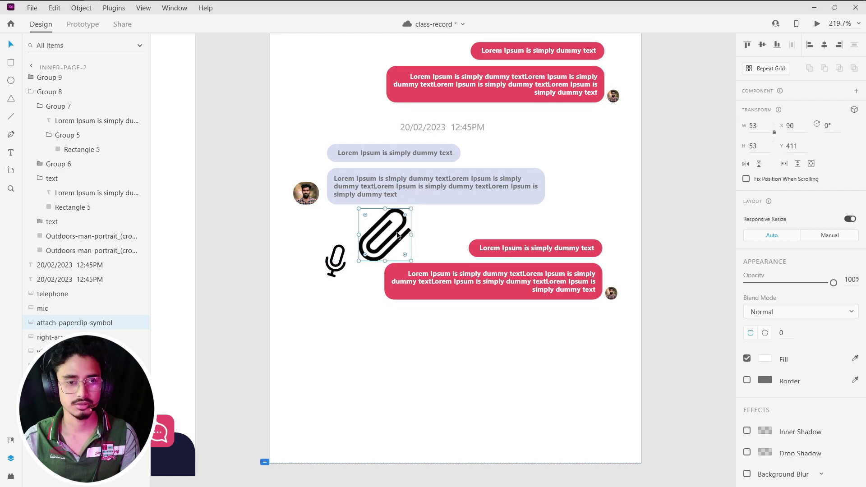
Ungroup the lower conversation and duplicate its long grey message bubble.
{"action": "left_click", "coordinate": [457, 197]}
{"action": "left_click", "coordinate": [467, 326]}
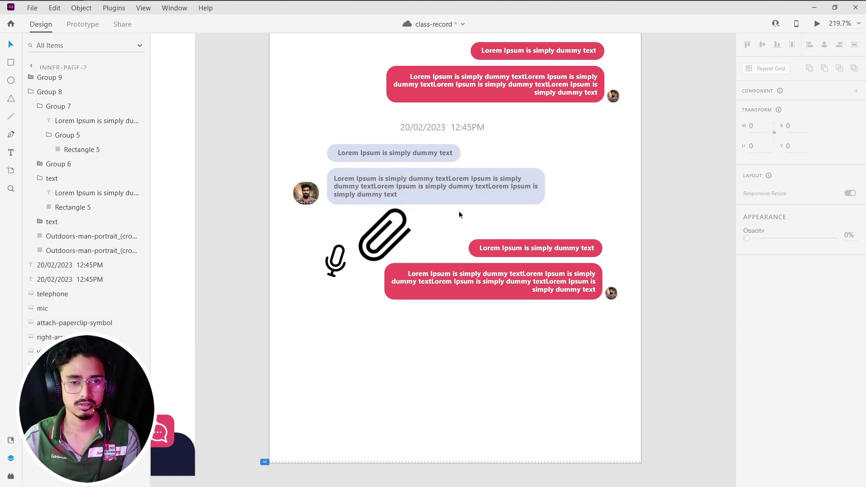
{"action": "double_click", "coordinate": [464, 195]}
{"action": "left_click", "coordinate": [470, 228]}
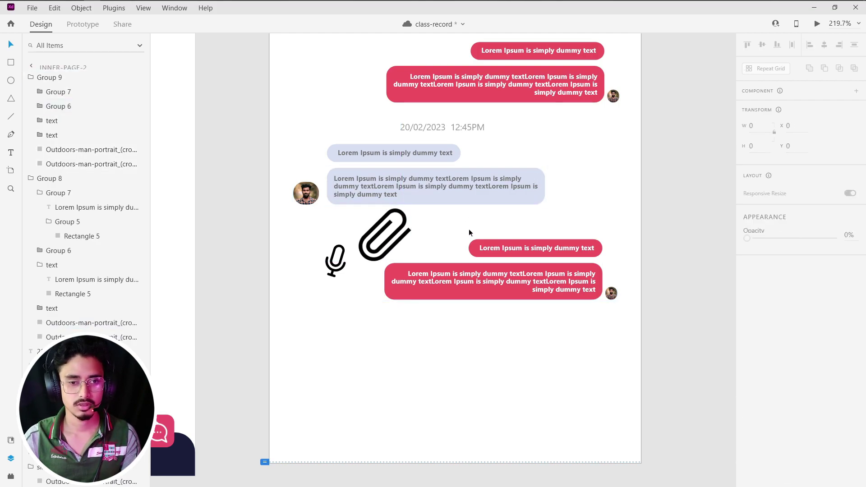
{"action": "left_click", "coordinate": [477, 203]}
{"action": "right_click", "coordinate": [479, 221]}
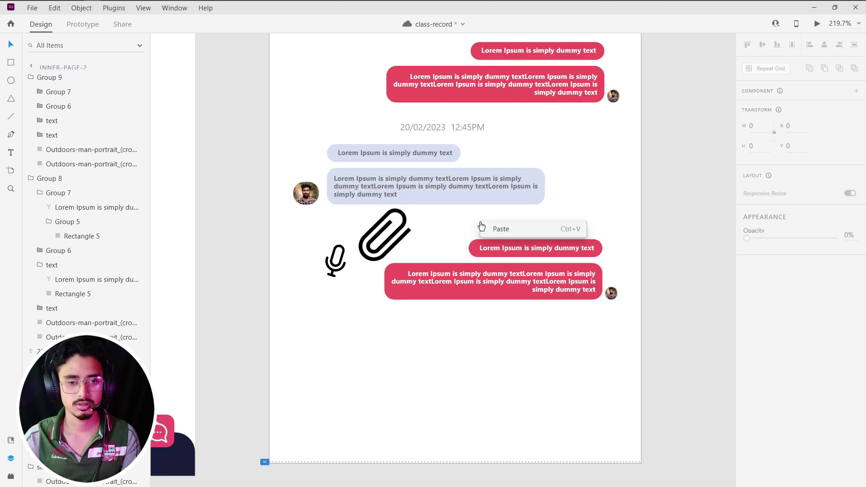
{"action": "left_click", "coordinate": [487, 243]}
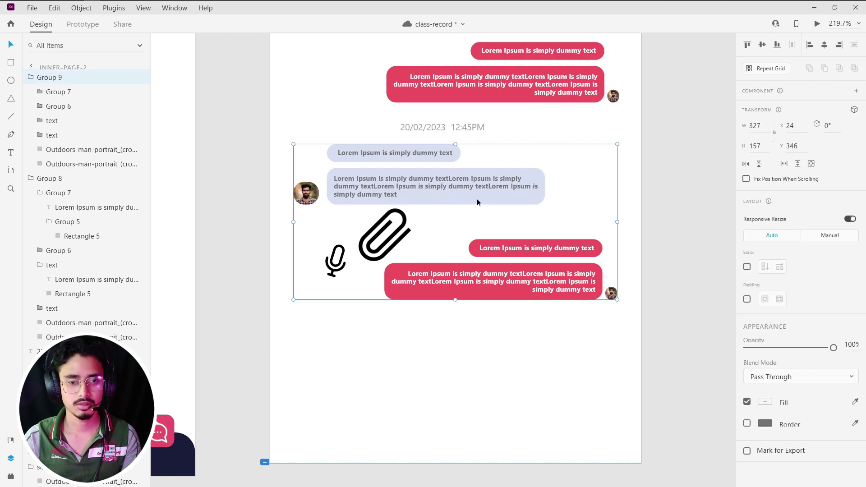
{"action": "right_click", "coordinate": [478, 199]}
{"action": "left_click", "coordinate": [498, 159]}
{"action": "left_click", "coordinate": [459, 309]}
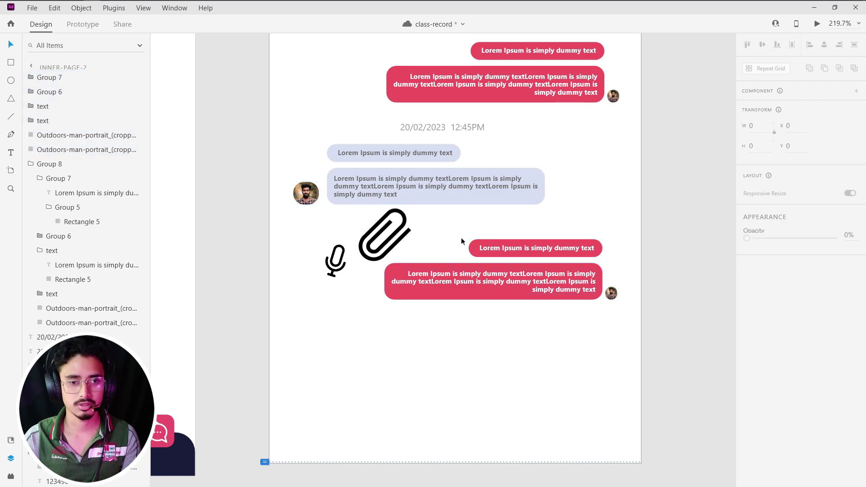
{"action": "left_click", "coordinate": [479, 183]}
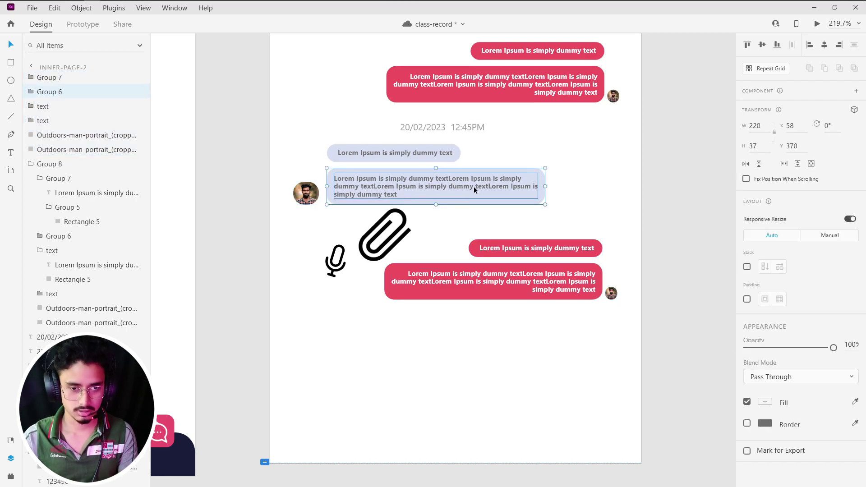
{"action": "key", "text": "ctrl+d"}
Move the grey bubble copy, microphone and paperclip down near the page bottom.
{"action": "mouse_move", "coordinate": [472, 189]}
{"action": "left_mouse_down"}
{"action": "mouse_move", "coordinate": [475, 307]}
{"action": "mouse_move", "coordinate": [507, 424]}
{"action": "mouse_move", "coordinate": [530, 381]}
{"action": "left_mouse_up"}
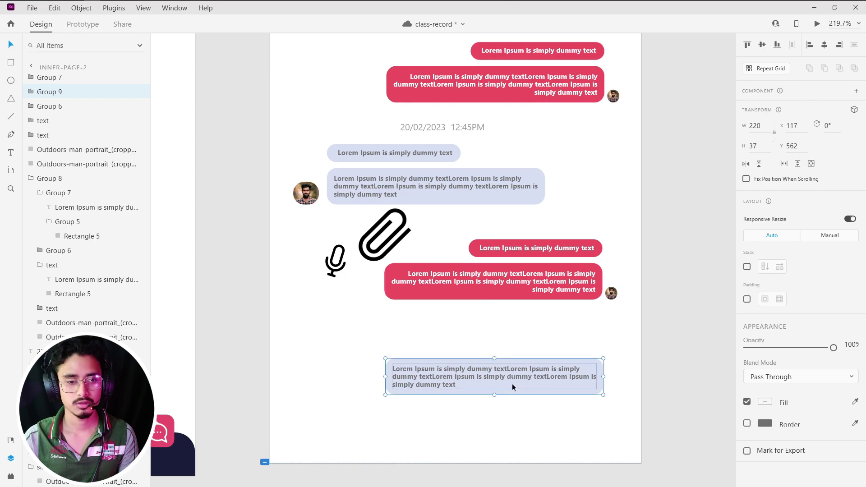
{"action": "left_click_drag", "start_coordinate": [341, 265], "coordinate": [362, 386]}
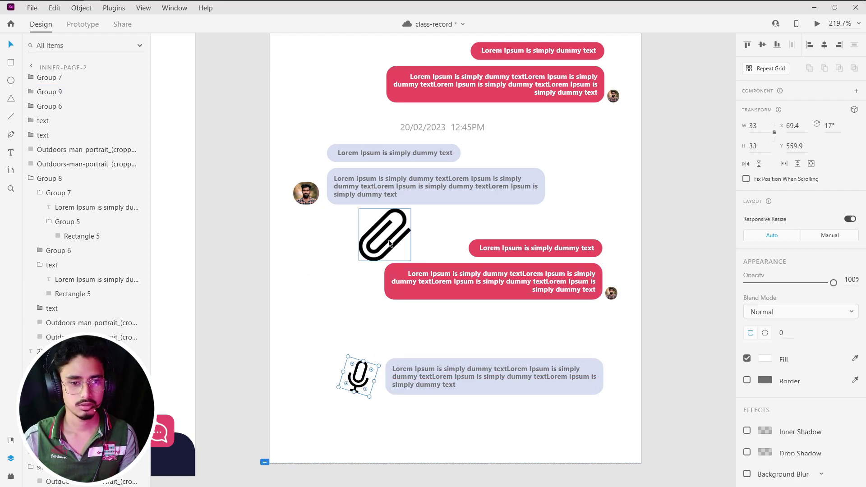
{"action": "left_click_drag", "start_coordinate": [388, 242], "coordinate": [312, 382]}
{"action": "scroll", "coordinate": [312, 382], "scroll_direction": "up", "scroll_amount": 3}
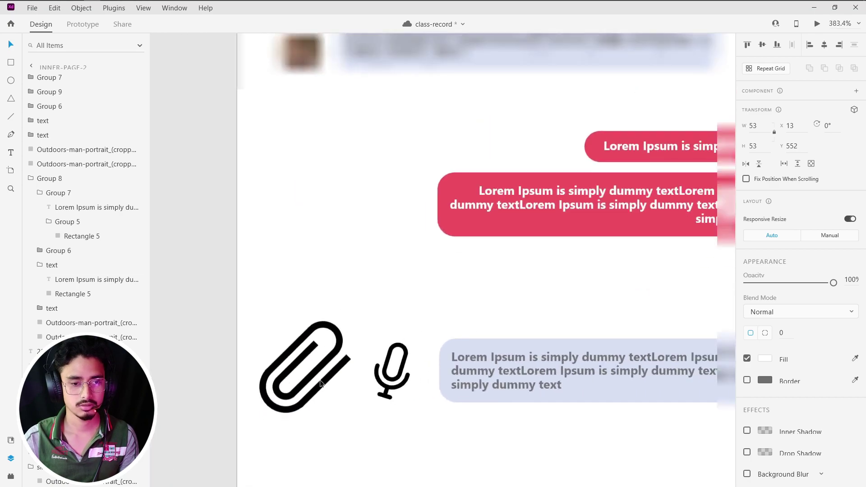
{"action": "scroll", "coordinate": [312, 382], "scroll_direction": "down", "scroll_amount": 1}
{"action": "scroll", "coordinate": [274, 402], "scroll_direction": "up", "scroll_amount": 1}
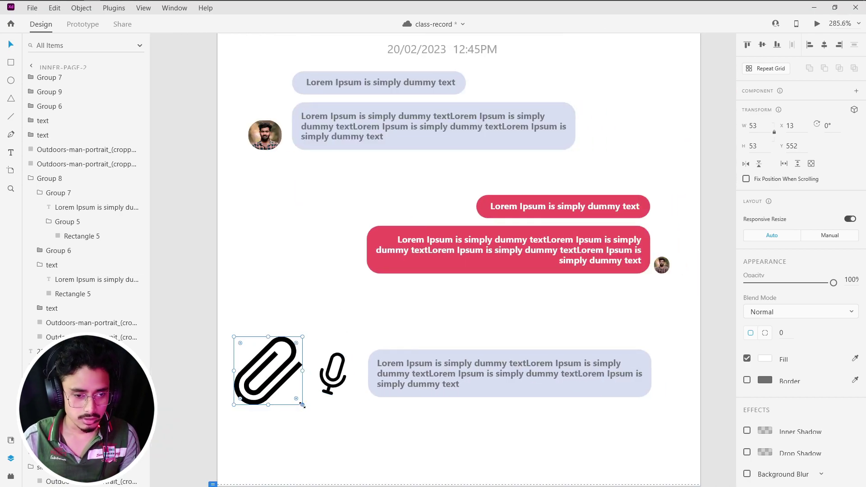
Scale the paperclip to 24×24 and rotate the microphone upright to about 0°.
{"action": "mouse_move", "coordinate": [302, 404]}
{"action": "left_mouse_down"}
{"action": "mouse_move", "coordinate": [266, 369]}
{"action": "mouse_move", "coordinate": [270, 383]}
{"action": "left_mouse_up"}
{"action": "left_click", "coordinate": [346, 385]}
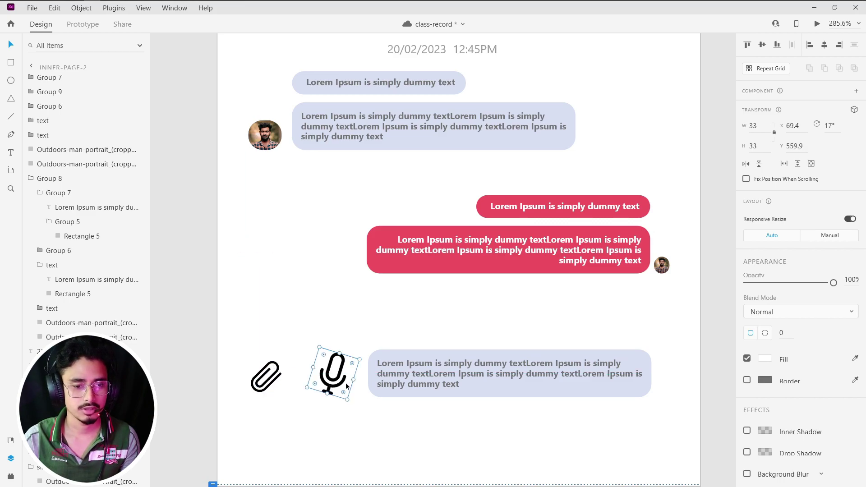
{"action": "mouse_move", "coordinate": [362, 359]}
{"action": "left_mouse_down"}
{"action": "mouse_move", "coordinate": [354, 382]}
{"action": "mouse_move", "coordinate": [326, 382]}
{"action": "mouse_move", "coordinate": [339, 362]}
{"action": "left_mouse_up"}
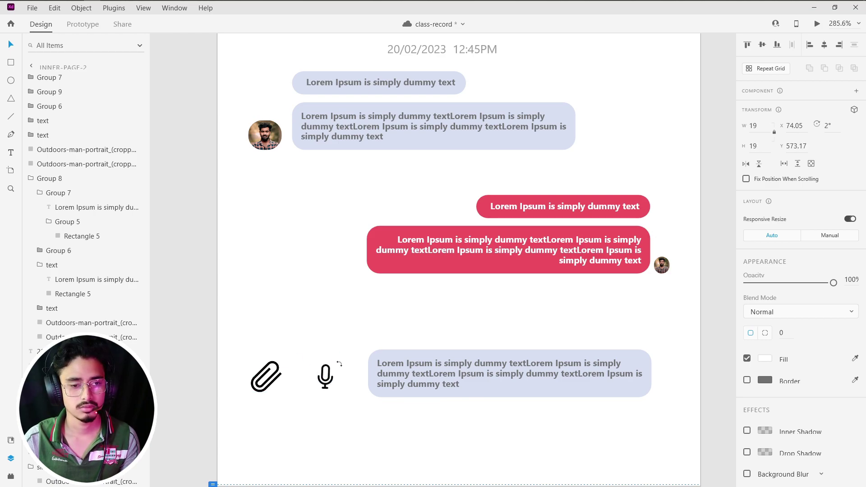
Fade the microphone icon to 51% opacity.
{"action": "left_click", "coordinate": [337, 430]}
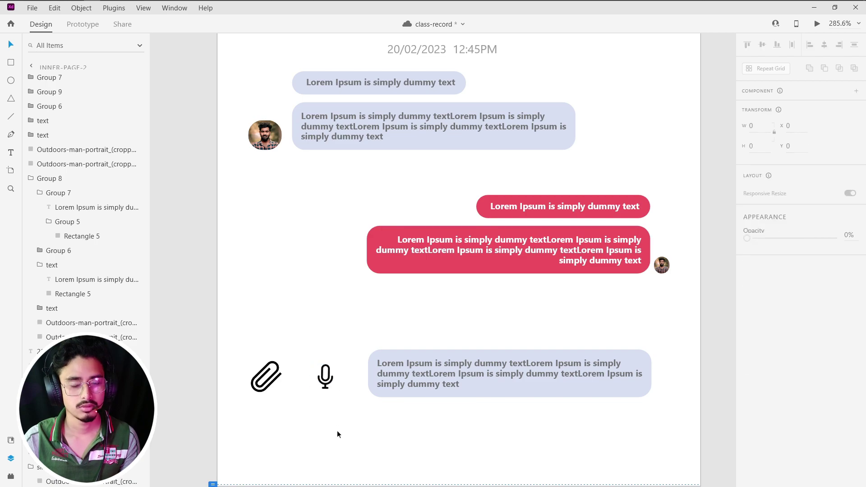
{"action": "left_click", "coordinate": [327, 388]}
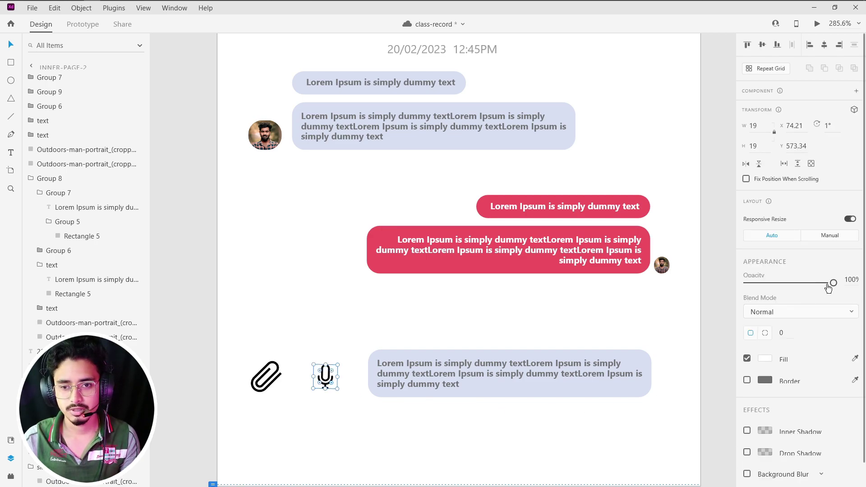
{"action": "left_click_drag", "start_coordinate": [833, 283], "coordinate": [794, 288]}
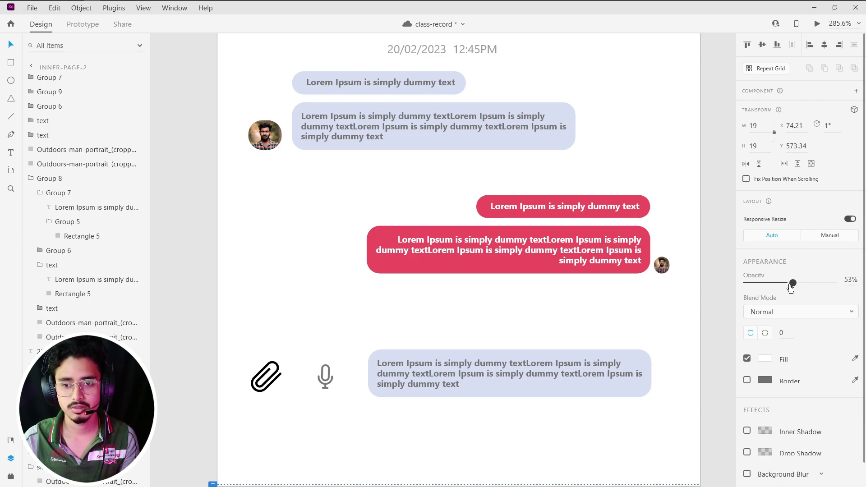
{"action": "left_click_drag", "start_coordinate": [789, 289], "coordinate": [789, 285]}
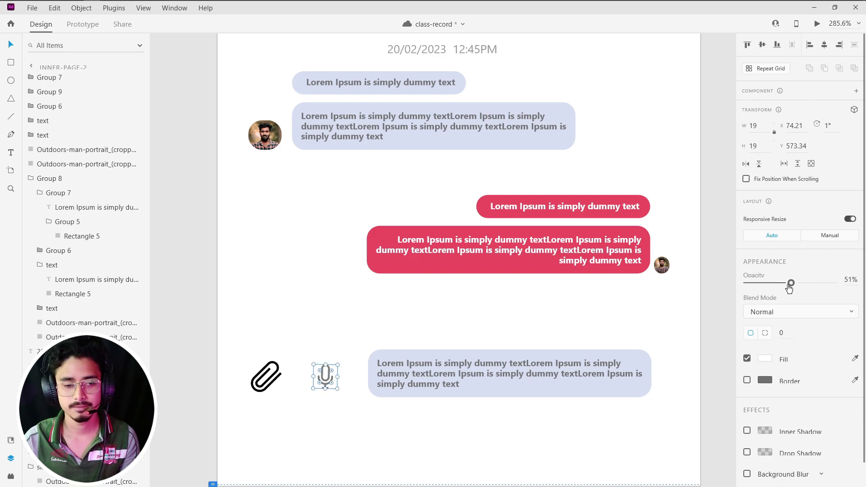
{"action": "left_click", "coordinate": [483, 449]}
Shift the paperclip icon right and fade it to about half opacity.
{"action": "left_click", "coordinate": [277, 386]}
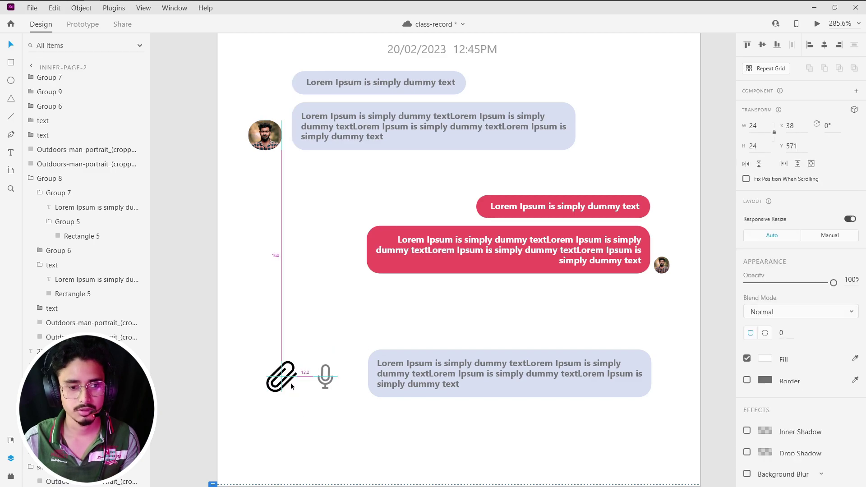
{"action": "left_click_drag", "start_coordinate": [277, 385], "coordinate": [295, 385]}
{"action": "left_click_drag", "start_coordinate": [833, 283], "coordinate": [791, 287]}
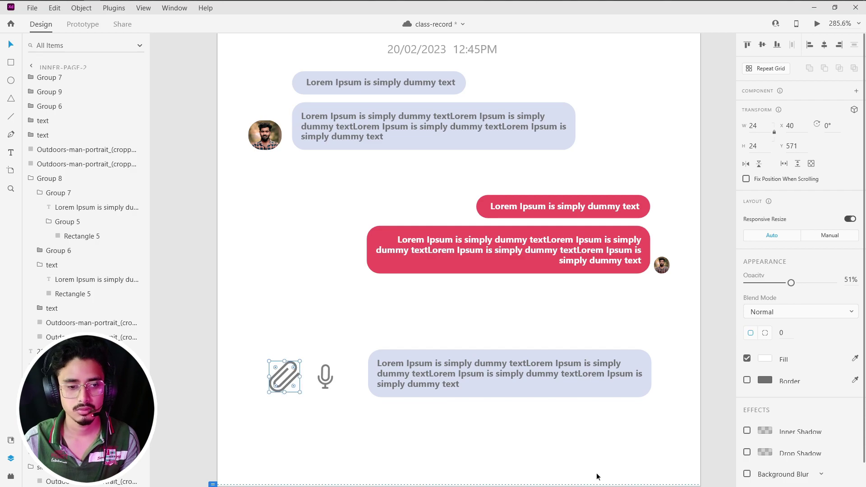
{"action": "scroll", "coordinate": [362, 386], "scroll_direction": "down", "scroll_amount": 1}
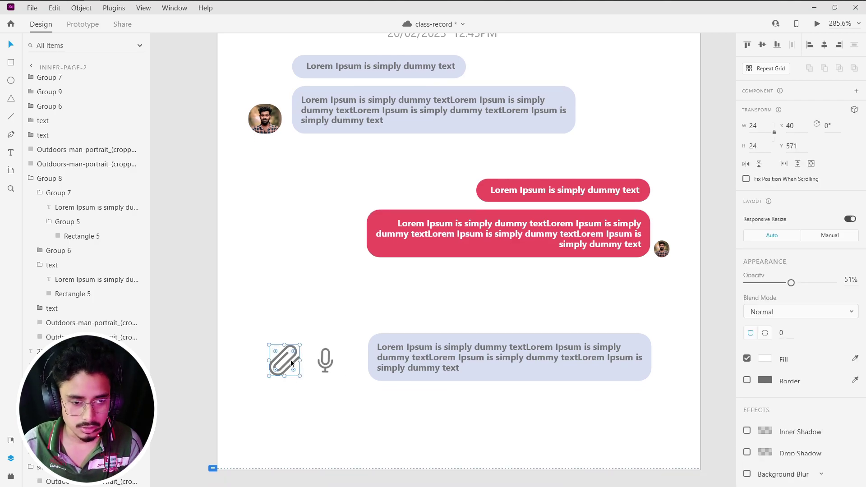
Line the paperclip up with the microphone beside the bottom bubble using smart guides.
{"action": "left_click_drag", "start_coordinate": [291, 359], "coordinate": [276, 375]}
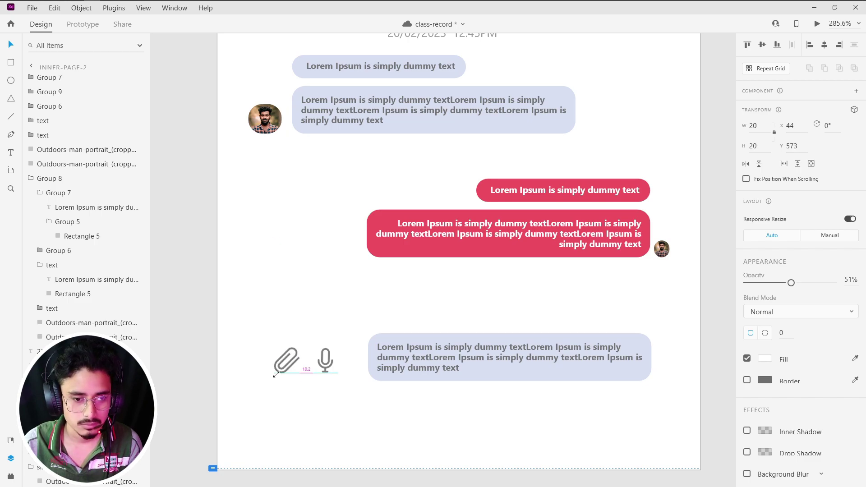
{"action": "left_click", "coordinate": [323, 364]}
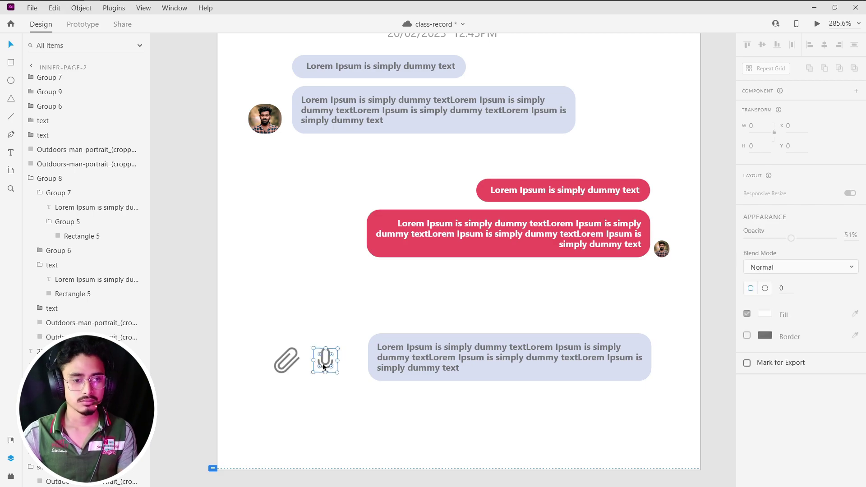
{"action": "left_click", "coordinate": [303, 394]}
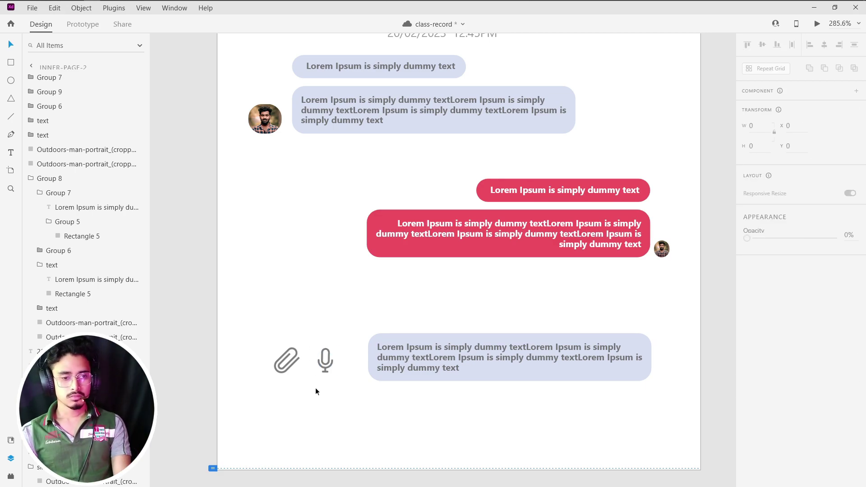
{"action": "left_click", "coordinate": [321, 358]}
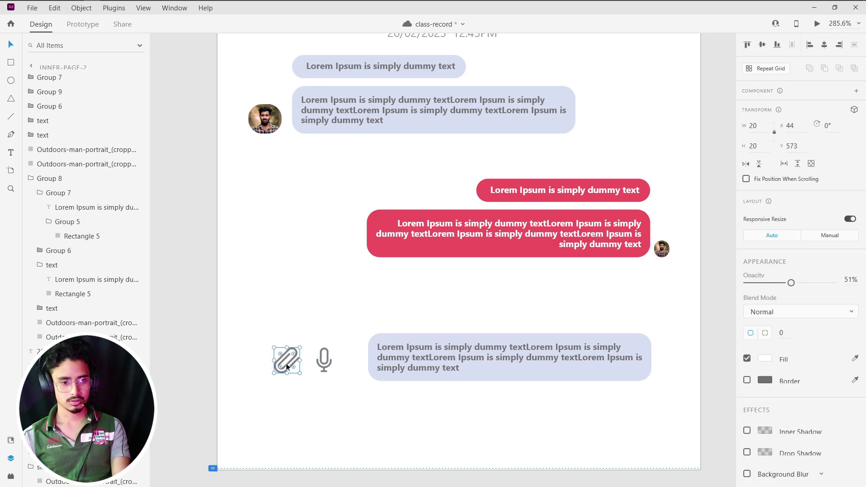
{"action": "left_click_drag", "start_coordinate": [286, 363], "coordinate": [275, 365]}
{"action": "left_click", "coordinate": [324, 363]}
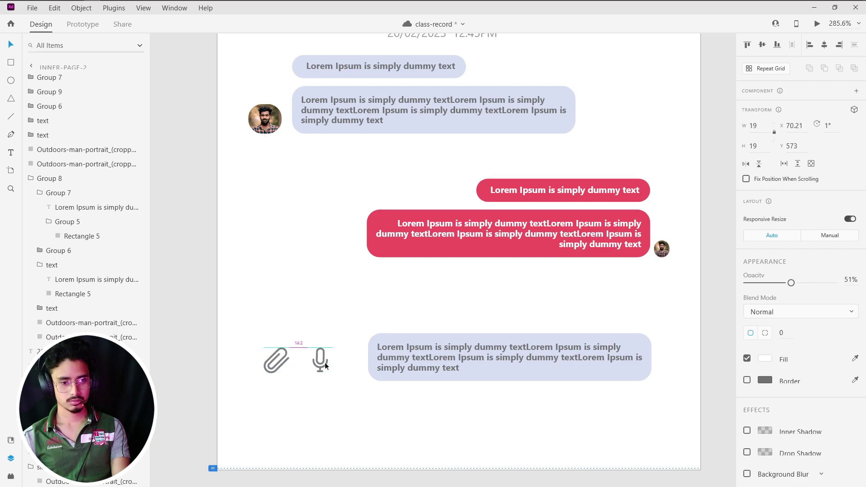
Replace the bottom bubble's dummy text with the placeholder 'Input Text'.
{"action": "left_click", "coordinate": [429, 357]}
{"action": "double_click", "coordinate": [429, 358]}
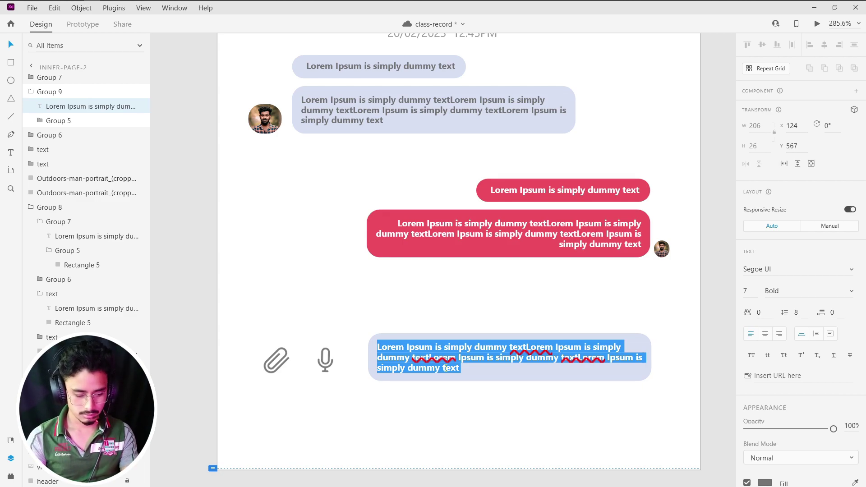
{"action": "type", "text": "ip"}
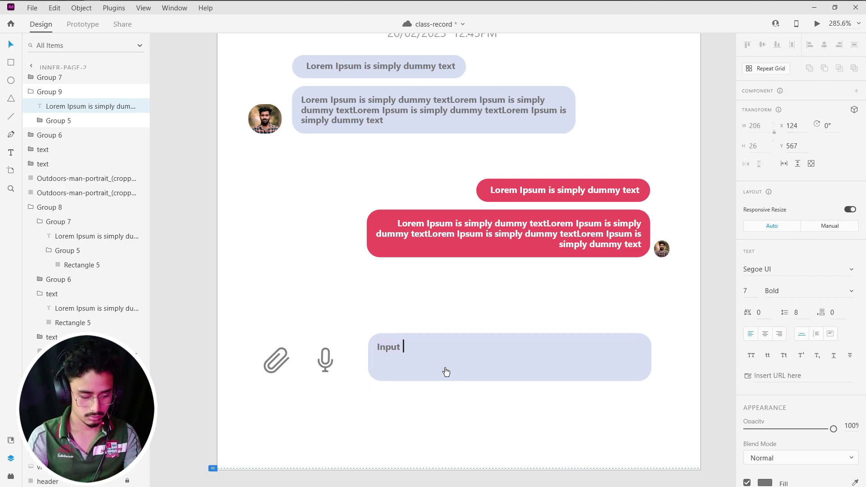
{"action": "type", "text": "Text"}
{"action": "key", "text": "Escape"}
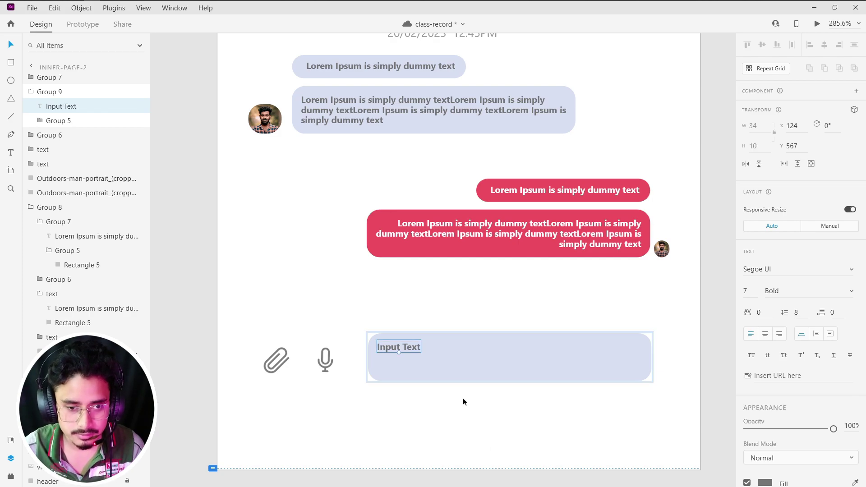
{"action": "left_click", "coordinate": [473, 373]}
Reduce the input bubble's height and widen the bar to the messages' right edge.
{"action": "mouse_move", "coordinate": [509, 381]}
{"action": "left_mouse_down"}
{"action": "mouse_move", "coordinate": [519, 362]}
{"action": "mouse_move", "coordinate": [498, 368]}
{"action": "left_mouse_up"}
{"action": "left_click", "coordinate": [496, 359]}
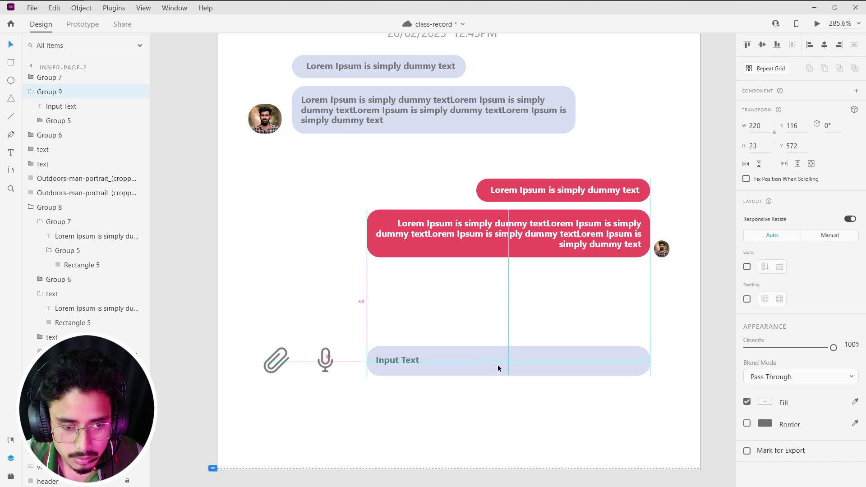
{"action": "left_click", "coordinate": [470, 402]}
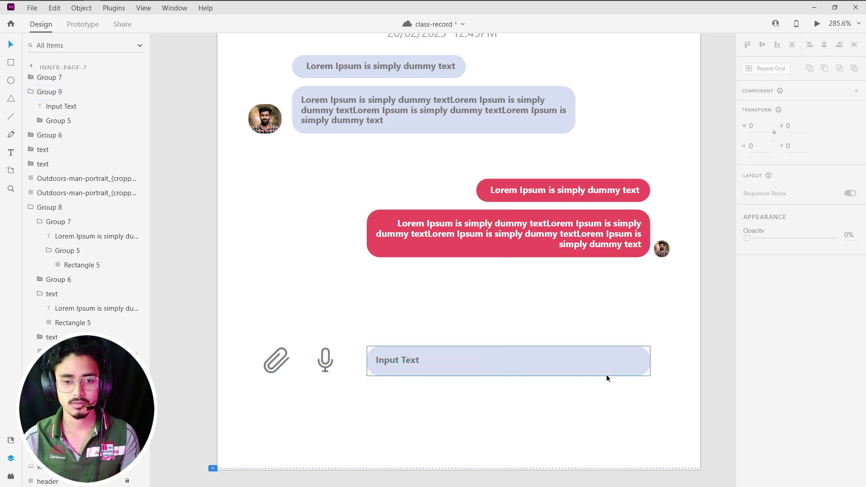
{"action": "left_click", "coordinate": [646, 361]}
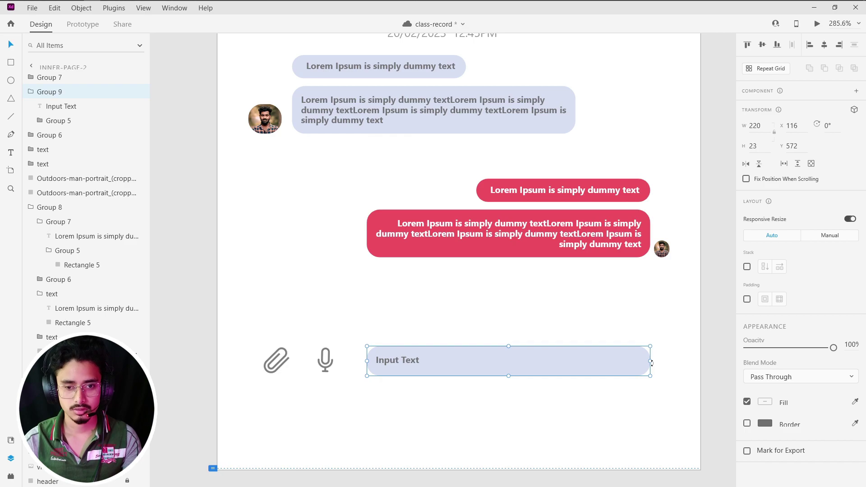
{"action": "left_click_drag", "start_coordinate": [650, 361], "coordinate": [669, 361]}
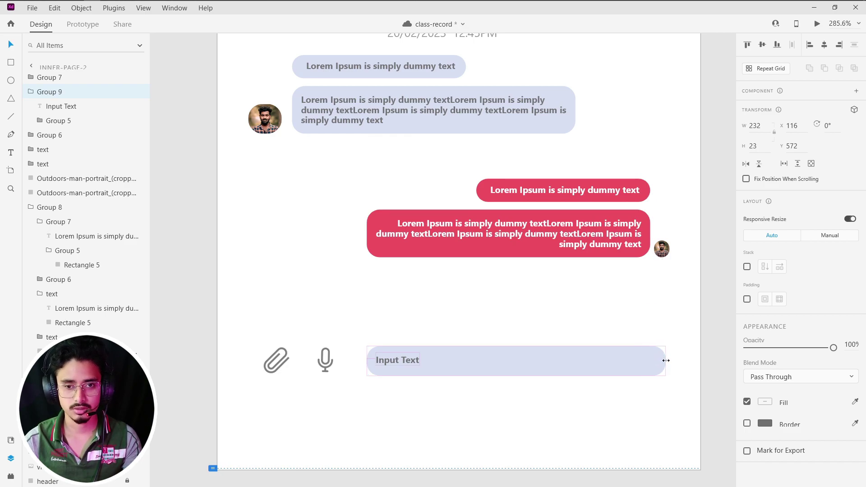
{"action": "left_click", "coordinate": [456, 417]}
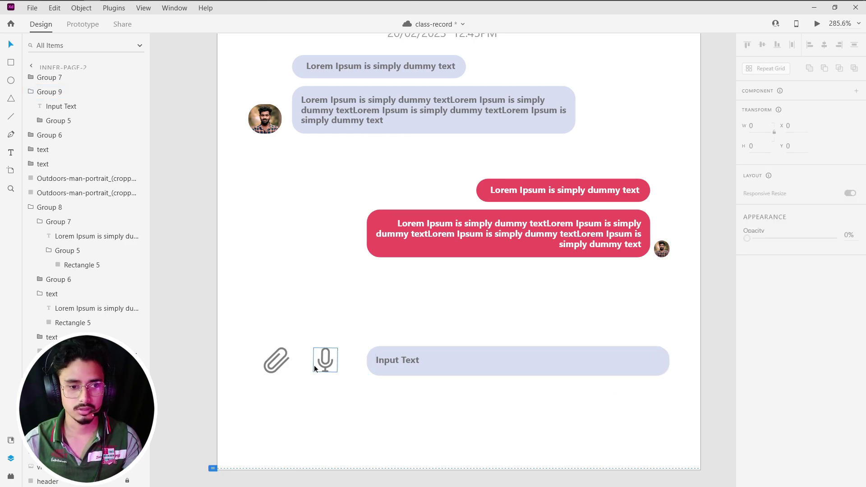
Respace the paperclip and mic icons, then draw a 30 × 33 rectangle over the paperclip.
{"action": "left_click_drag", "start_coordinate": [282, 364], "coordinate": [271, 365]}
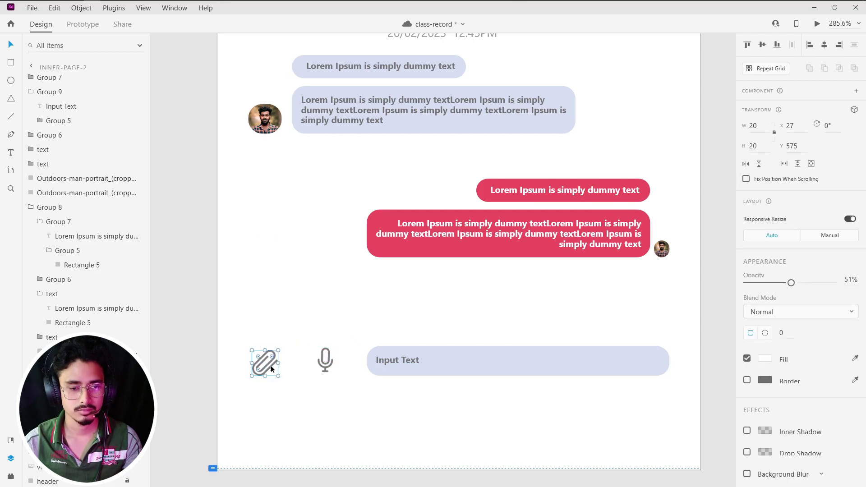
{"action": "left_click_drag", "start_coordinate": [324, 367], "coordinate": [304, 370]}
{"action": "key", "text": "alt+Tab"}
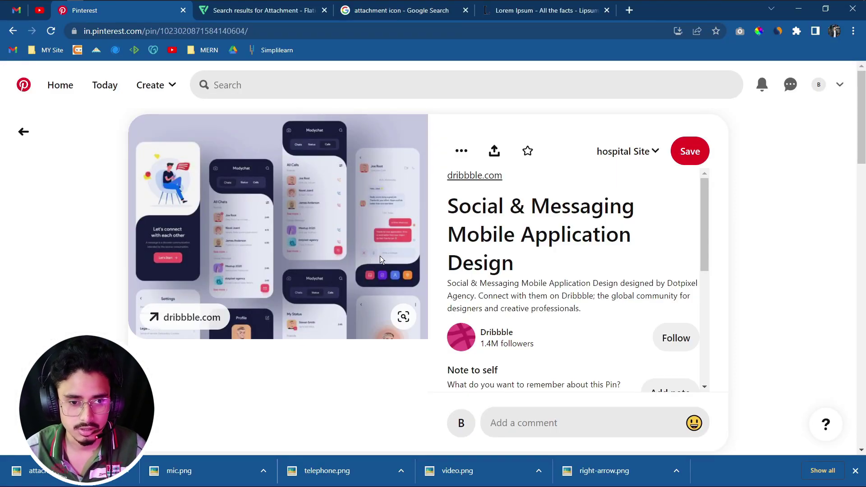
{"action": "key", "text": "alt+Tab"}
{"action": "left_click", "coordinate": [358, 286]}
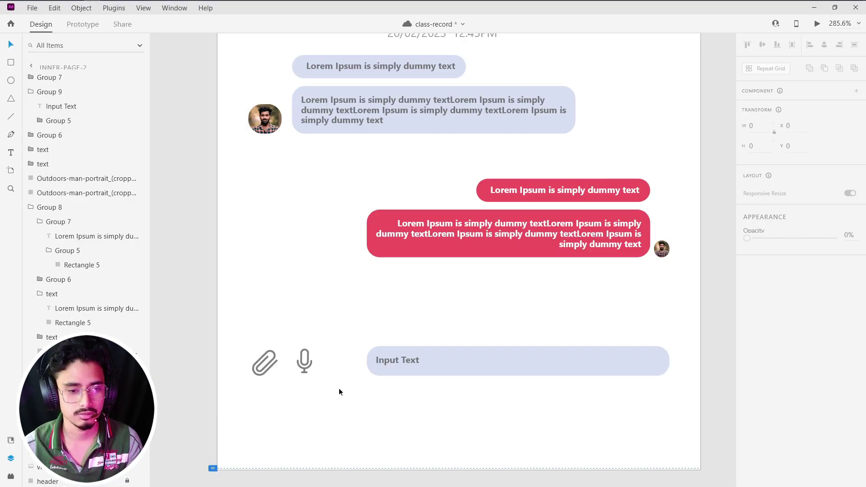
{"action": "mouse_move", "coordinate": [307, 365]}
{"action": "left_mouse_down"}
{"action": "mouse_move", "coordinate": [318, 364]}
{"action": "mouse_move", "coordinate": [286, 364]}
{"action": "left_mouse_up"}
{"action": "left_click", "coordinate": [276, 364]}
{"action": "left_click", "coordinate": [318, 365]}
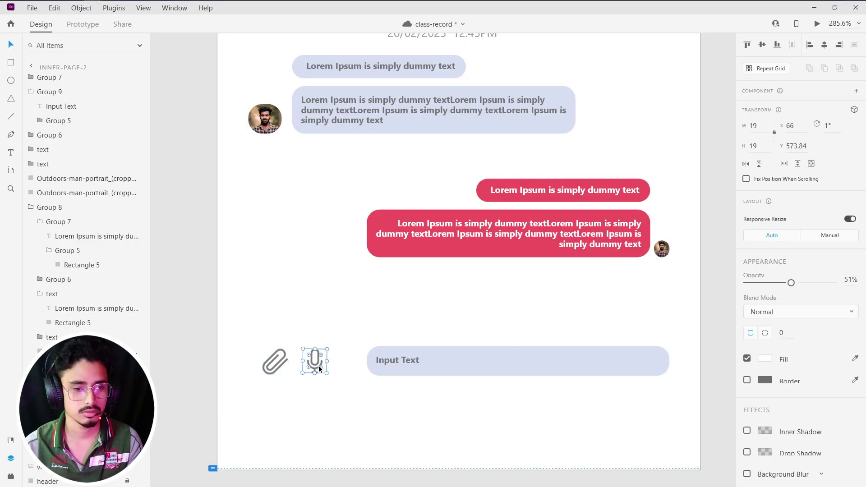
{"action": "left_click", "coordinate": [10, 67]}
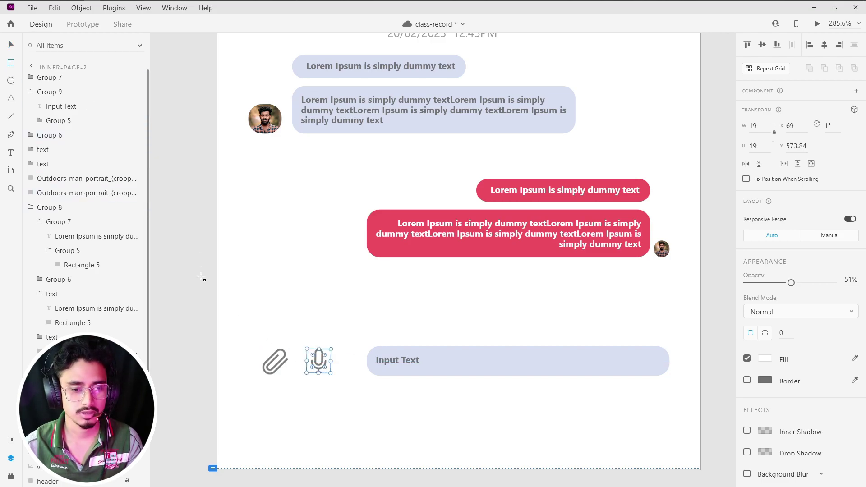
{"action": "left_click_drag", "start_coordinate": [243, 348], "coordinate": [282, 391]}
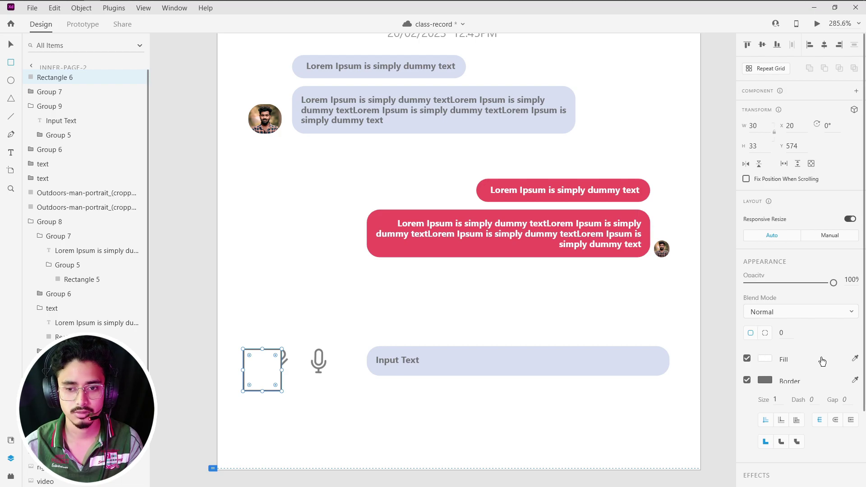
Fill Rectangle 6 with the input bar's lavender and remove its border.
{"action": "left_click", "coordinate": [597, 363]}
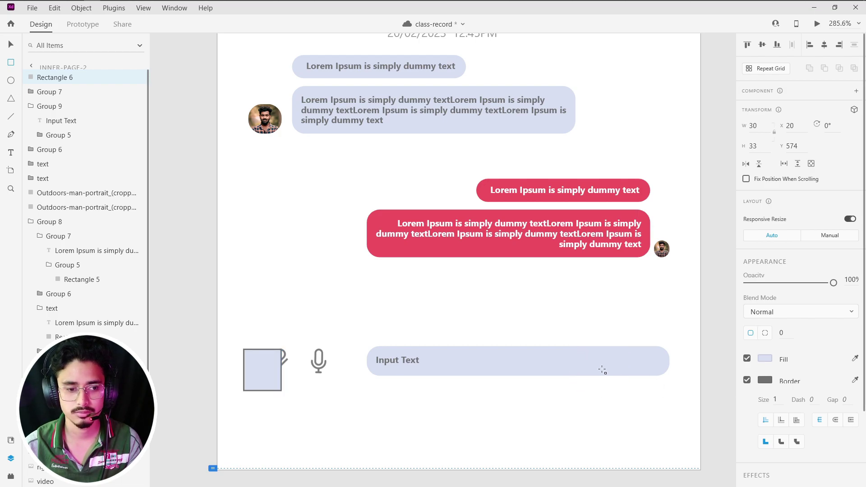
{"action": "left_click", "coordinate": [747, 381]}
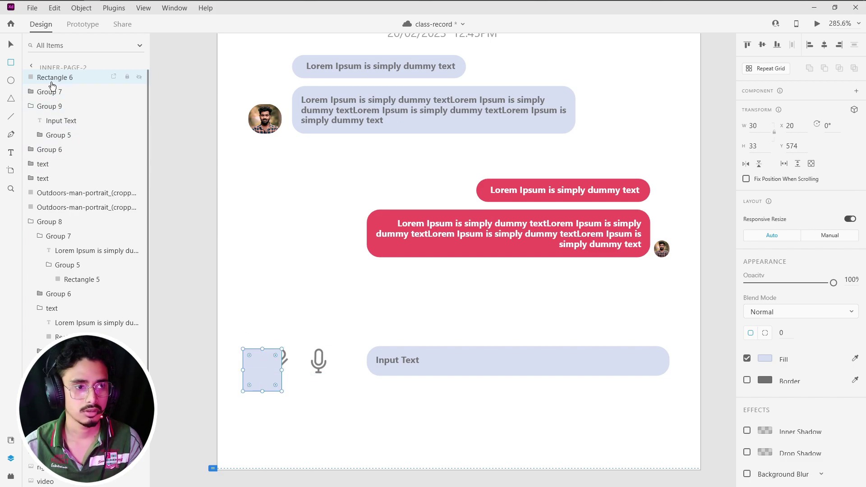
{"action": "left_click", "coordinate": [31, 92]}
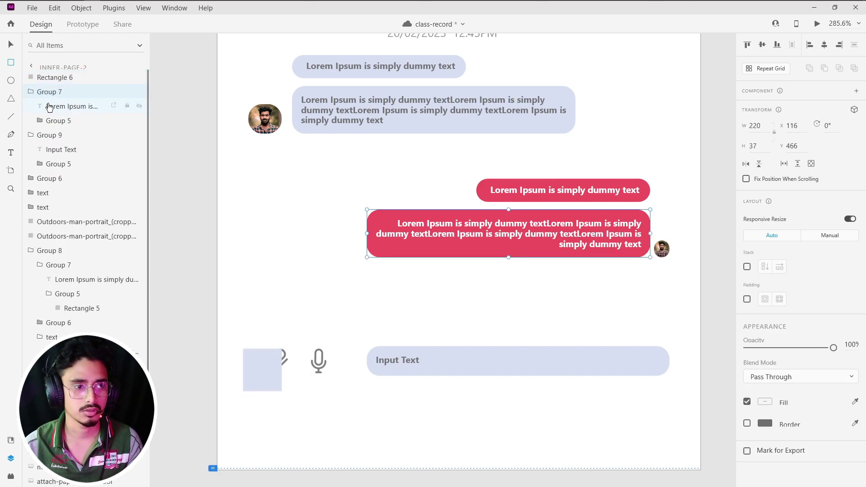
{"action": "left_click", "coordinate": [31, 92]}
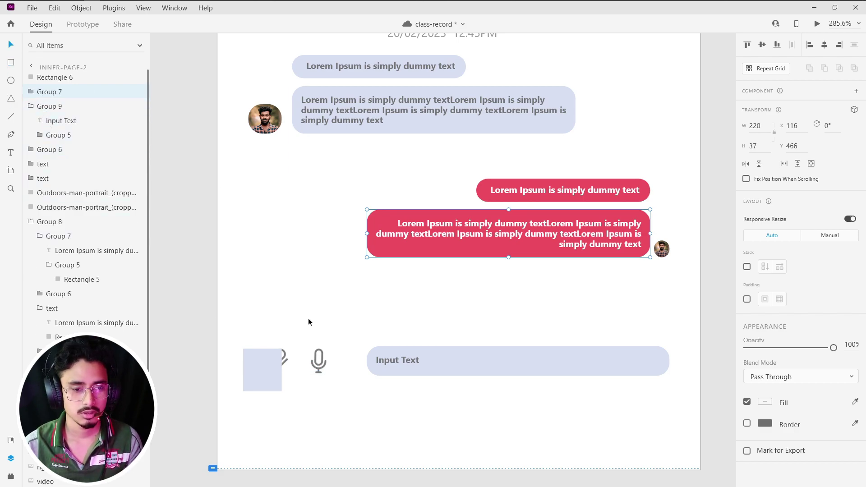
Layer the mic and paperclip above the square and fit it 29 × 31 behind the paperclip.
{"action": "left_click", "coordinate": [316, 361]}
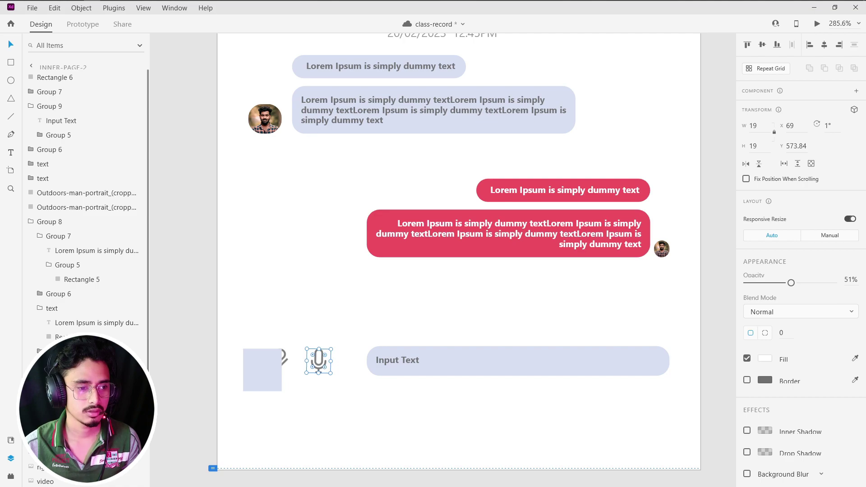
{"action": "left_click", "coordinate": [283, 358], "text": "shift"}
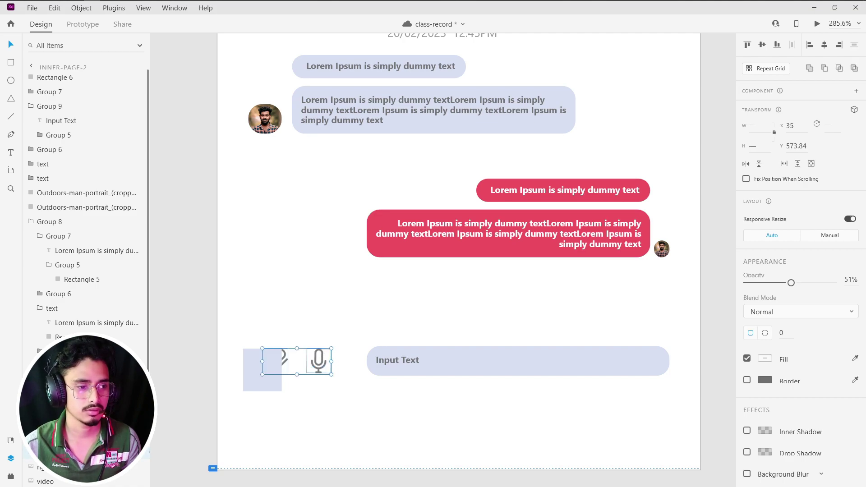
{"action": "left_click_drag", "start_coordinate": [81, 451], "coordinate": [77, 80]}
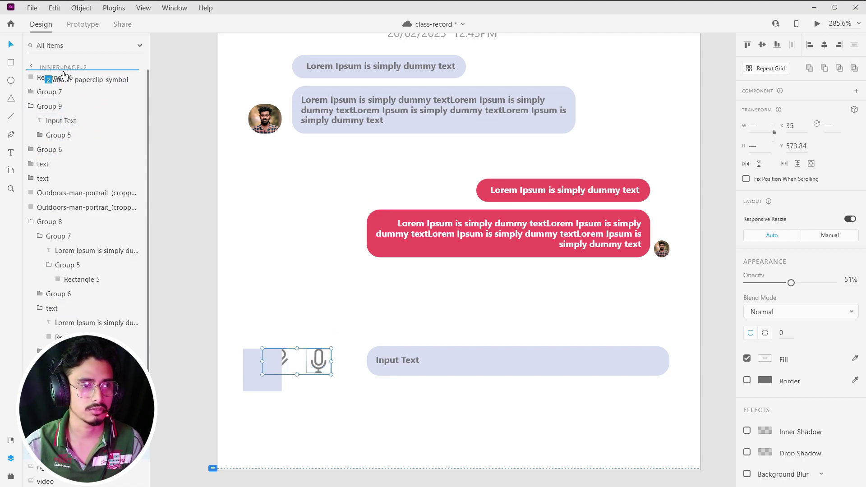
{"action": "left_click_drag", "start_coordinate": [267, 382], "coordinate": [270, 383]}
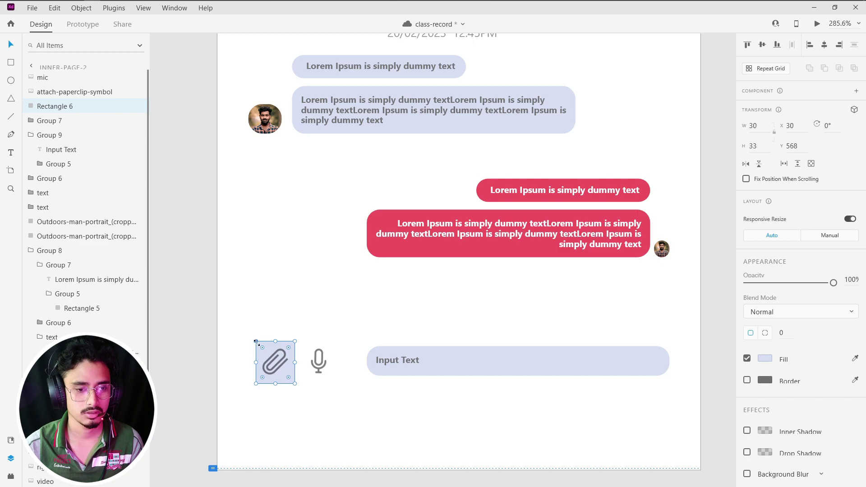
{"action": "left_click_drag", "start_coordinate": [255, 342], "coordinate": [258, 343]}
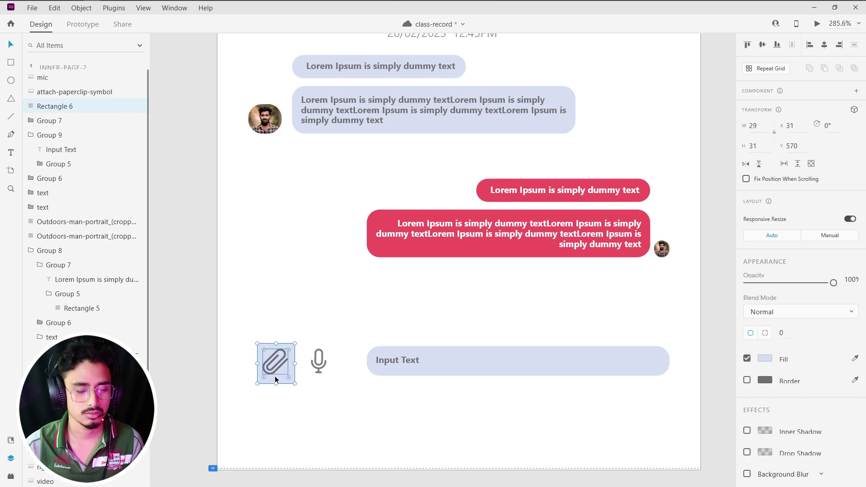
Shrink the paperclip's square to 26 × 27, round its corners, and center the paperclip on it.
{"action": "scroll", "coordinate": [275, 378], "scroll_direction": "up", "scroll_amount": 3}
{"action": "scroll", "coordinate": [277, 364], "scroll_direction": "up", "scroll_amount": 2}
{"action": "left_click", "coordinate": [288, 360]}
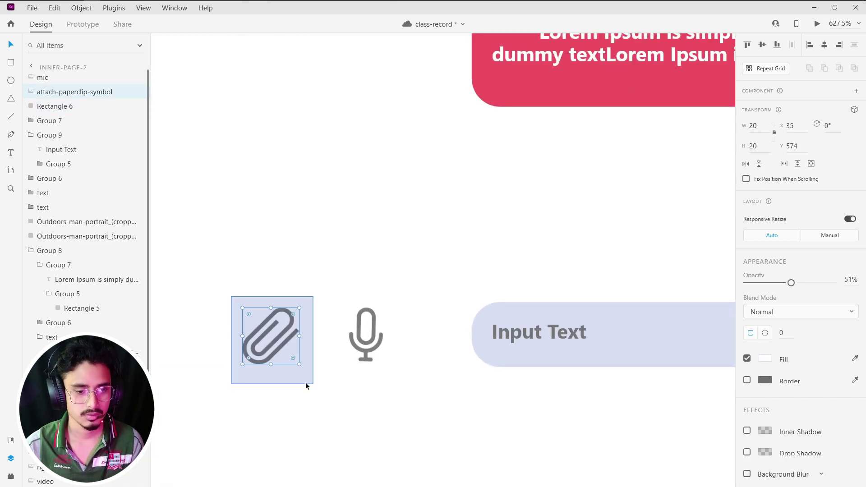
{"action": "left_click", "coordinate": [310, 381]}
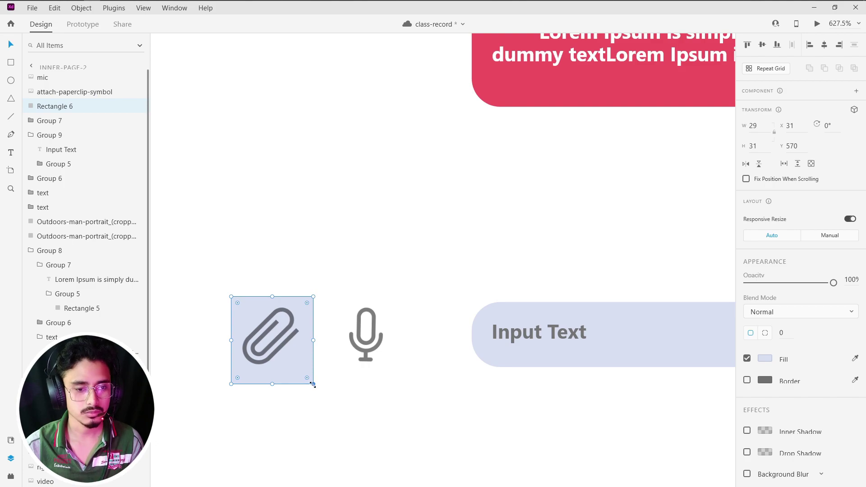
{"action": "left_click_drag", "start_coordinate": [310, 382], "coordinate": [304, 372]}
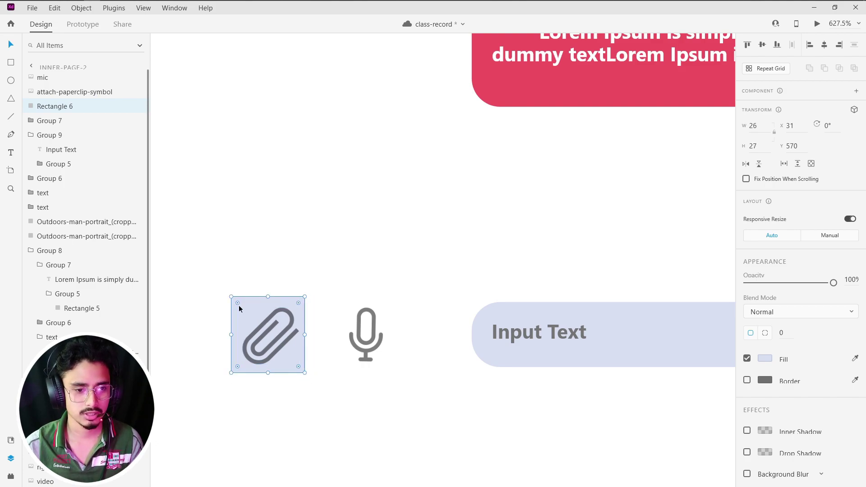
{"action": "left_click_drag", "start_coordinate": [238, 307], "coordinate": [242, 307]}
{"action": "left_click", "coordinate": [251, 316]}
{"action": "key", "text": "5"}
{"action": "key", "text": "1"}
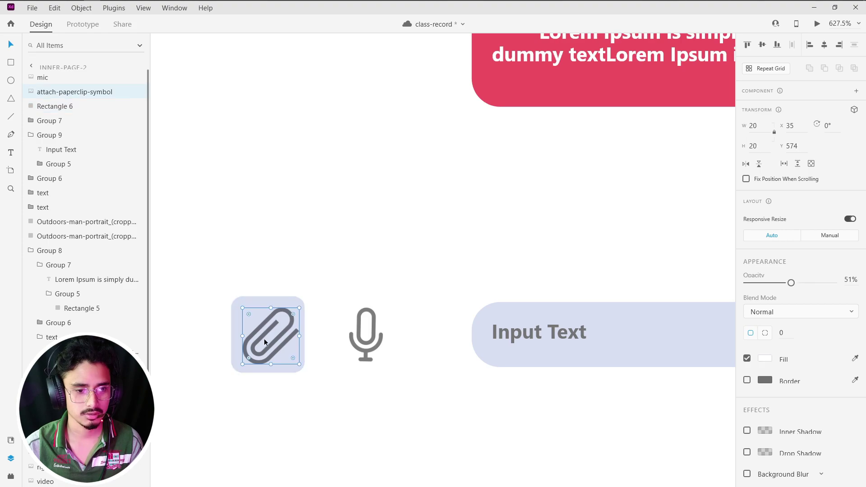
{"action": "left_click_drag", "start_coordinate": [263, 338], "coordinate": [261, 338]}
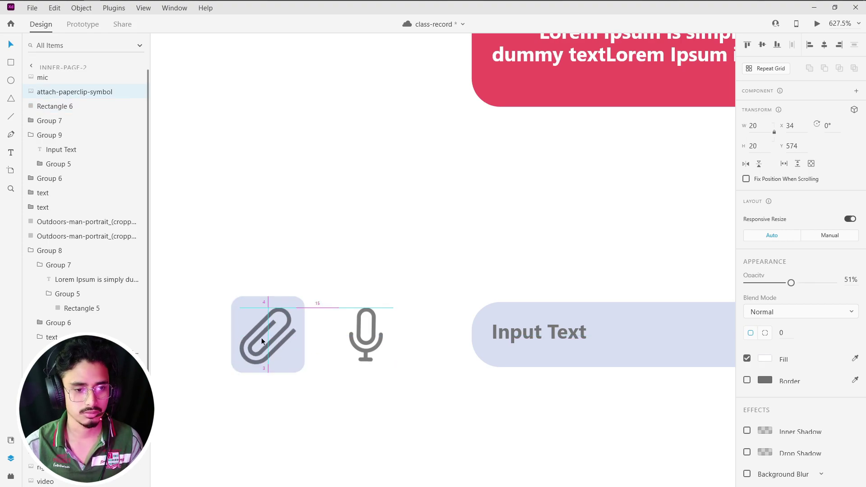
Duplicate the rounded square as Rectangle 7 behind the microphone icon.
{"action": "left_click", "coordinate": [347, 341]}
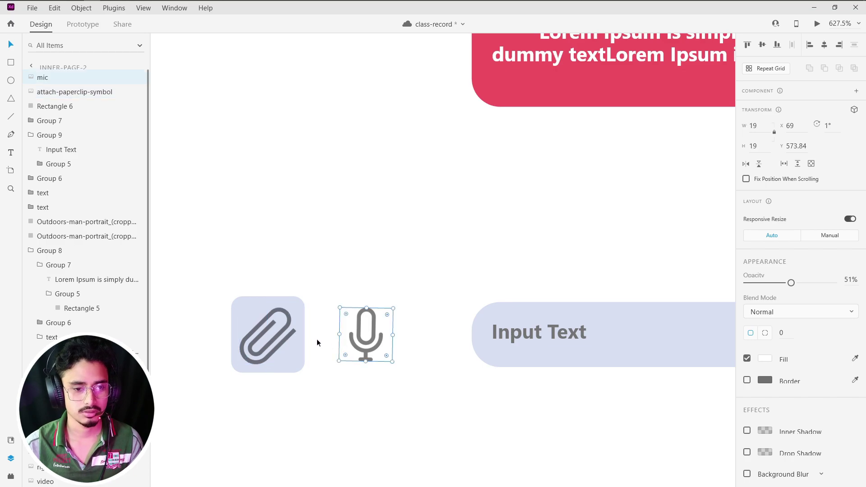
{"action": "left_click", "coordinate": [296, 356]}
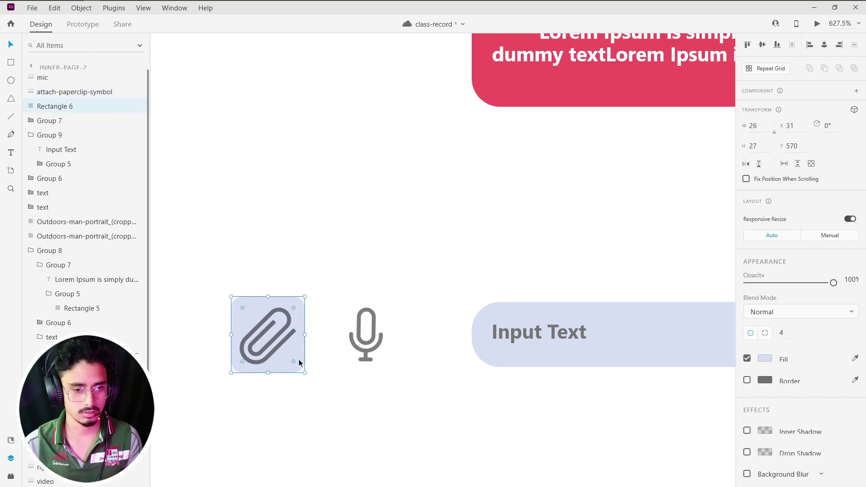
{"action": "key", "text": "ctrl+d"}
{"action": "left_click_drag", "start_coordinate": [298, 359], "coordinate": [395, 360]}
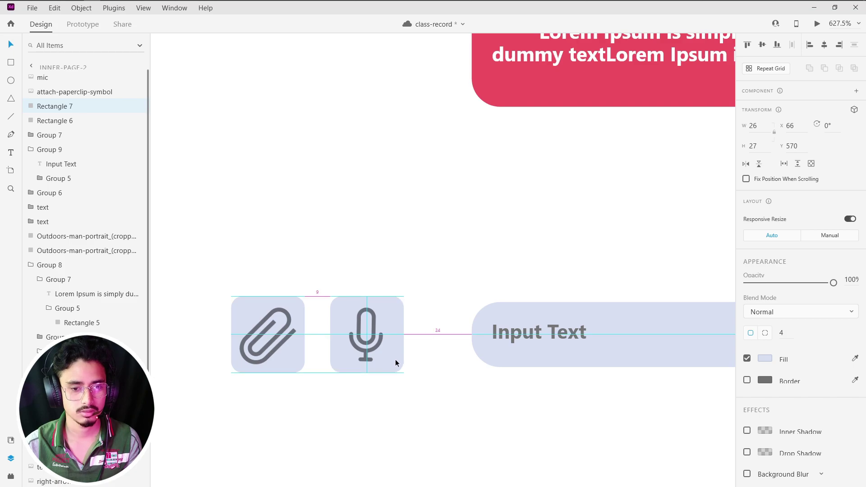
{"action": "left_click", "coordinate": [421, 387]}
{"action": "scroll", "coordinate": [429, 396], "scroll_direction": "down", "scroll_amount": 5}
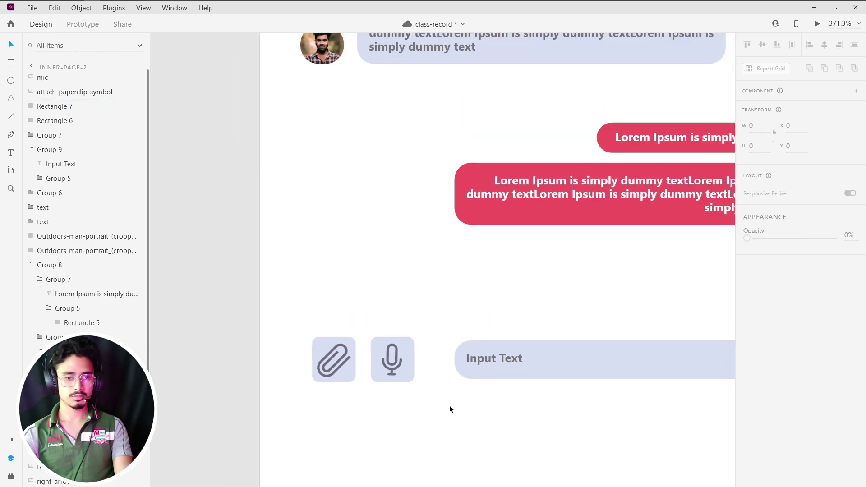
Stretch Group 9's left edge toward the icons to width 246.
{"action": "scroll", "coordinate": [451, 406], "scroll_direction": "down", "scroll_amount": 5}
{"action": "left_click", "coordinate": [492, 389]}
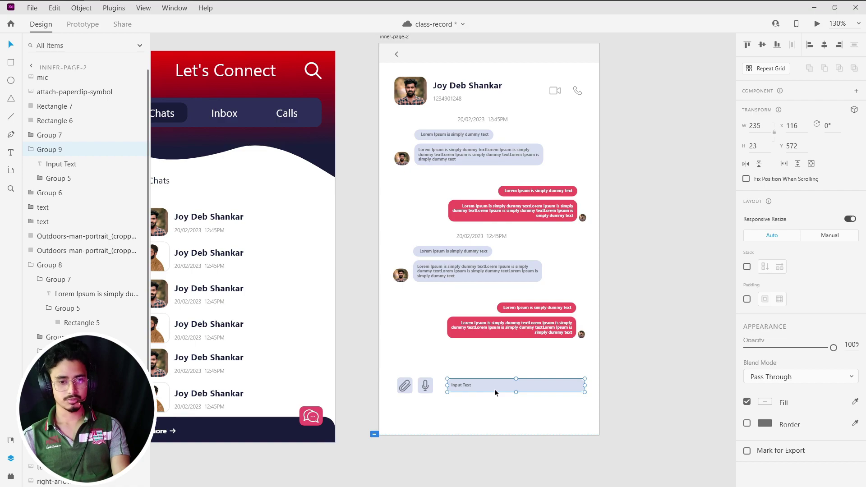
{"action": "scroll", "coordinate": [496, 393], "scroll_direction": "up", "scroll_amount": 4}
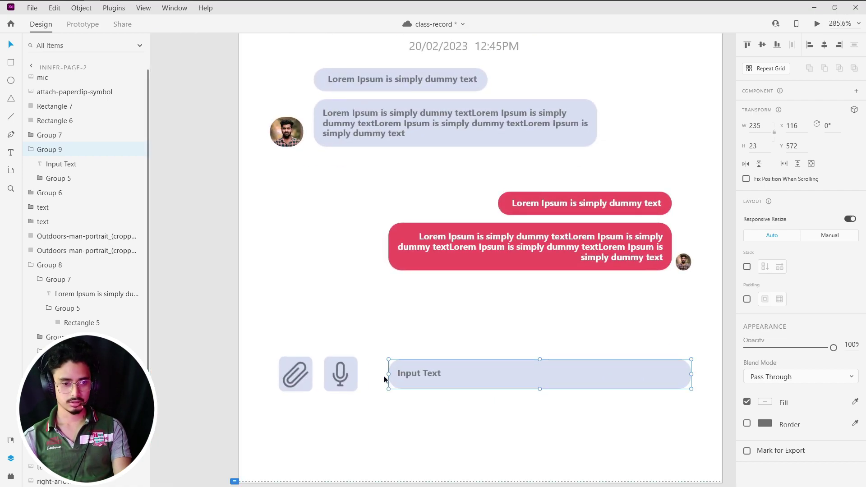
{"action": "left_click_drag", "start_coordinate": [390, 373], "coordinate": [374, 374]}
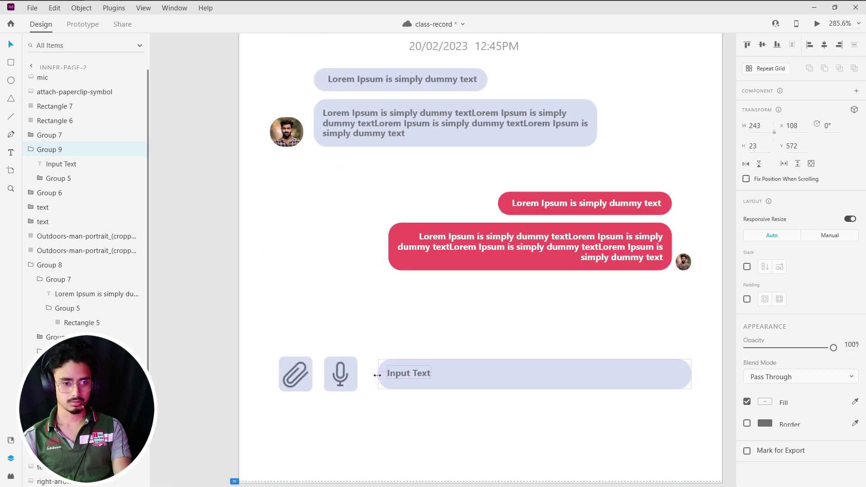
Move the Input Text placeholder slightly right and down inside the bar.
{"action": "left_click", "coordinate": [407, 408]}
{"action": "left_click", "coordinate": [408, 381]}
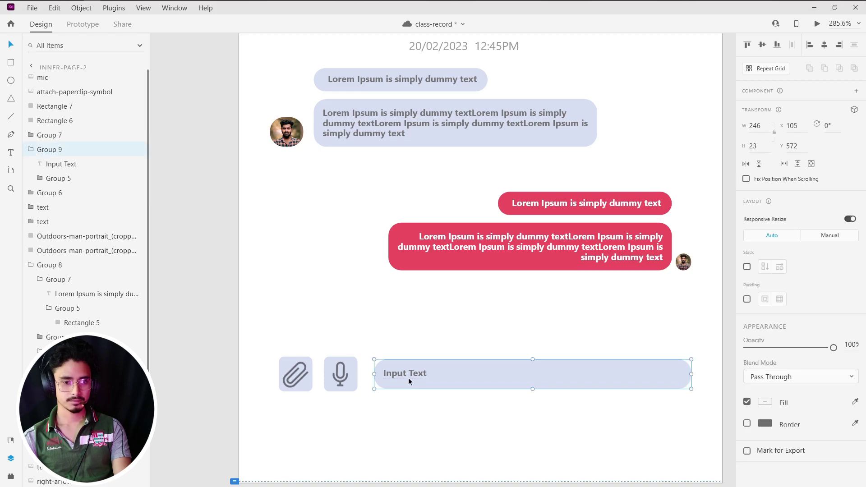
{"action": "left_click_drag", "start_coordinate": [410, 377], "coordinate": [418, 379]}
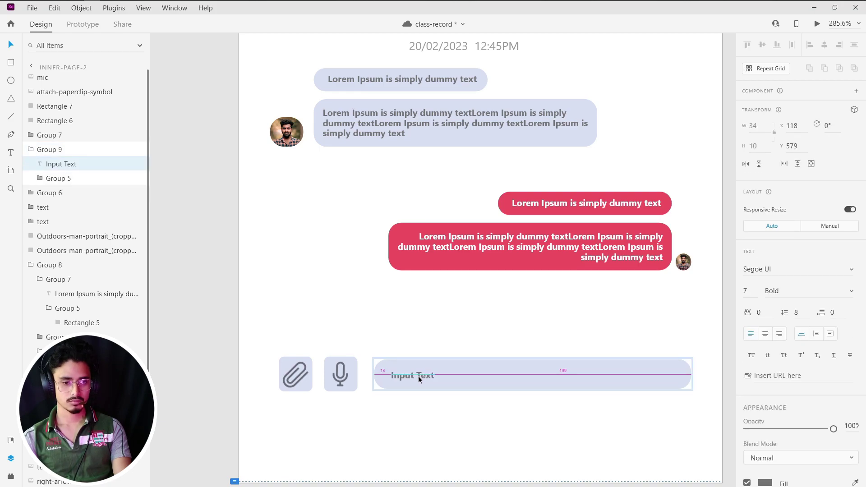
{"action": "left_click", "coordinate": [436, 420]}
Fade the Input Text placeholder to 55% opacity.
{"action": "left_click", "coordinate": [445, 388]}
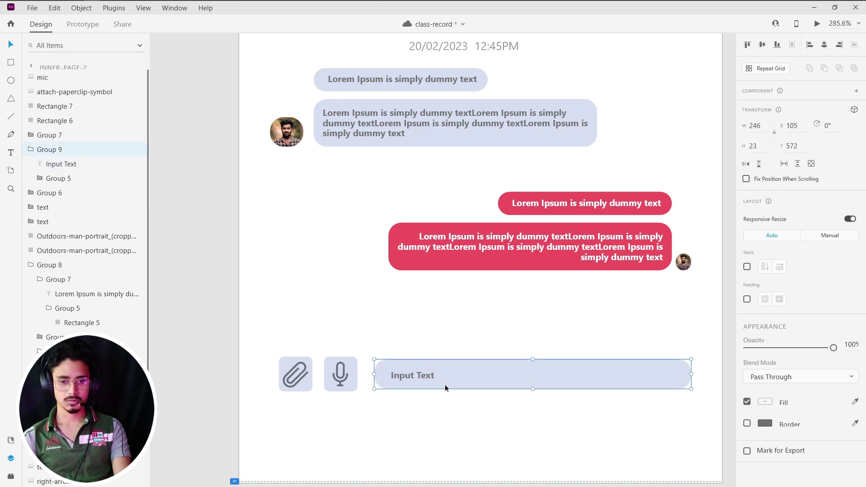
{"action": "left_click_drag", "start_coordinate": [833, 348], "coordinate": [839, 356]}
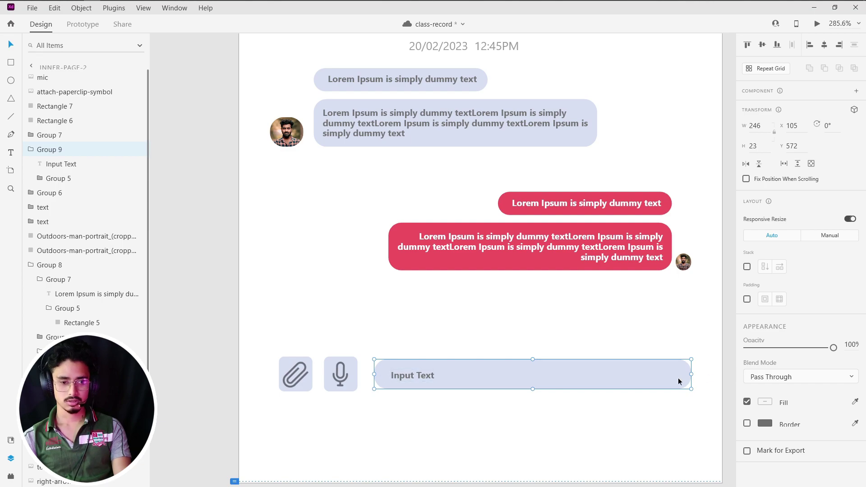
{"action": "double_click", "coordinate": [406, 376]}
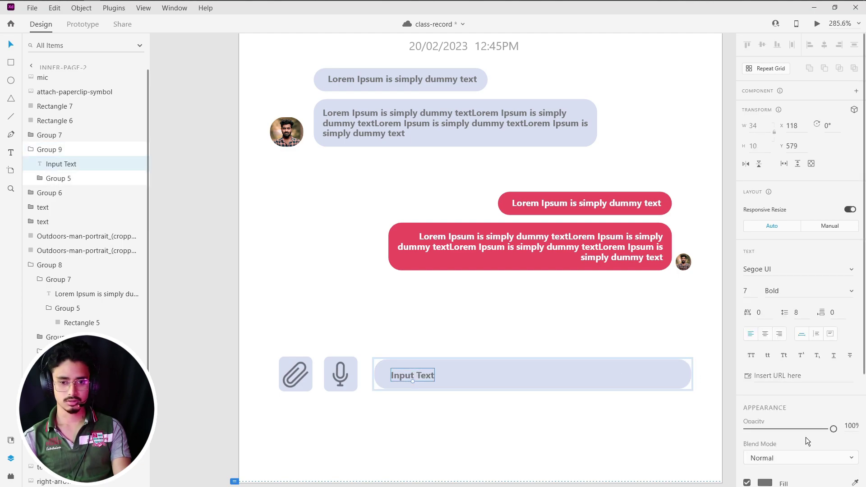
{"action": "left_click_drag", "start_coordinate": [833, 428], "coordinate": [795, 431]}
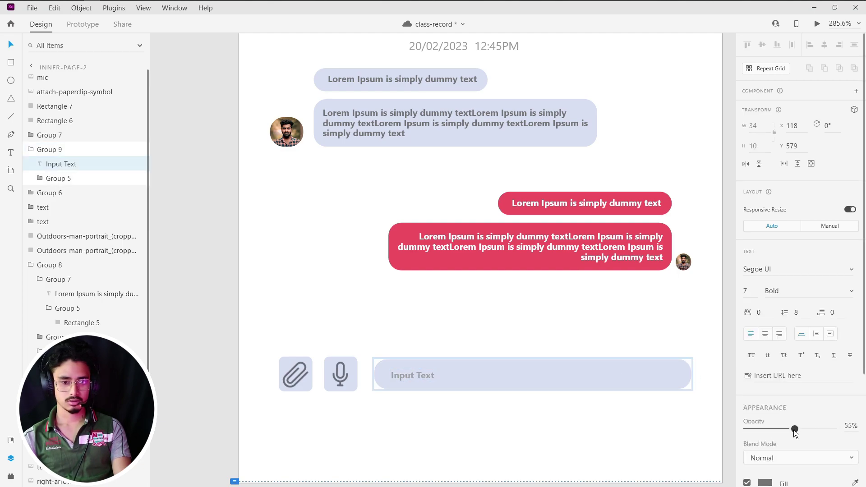
{"action": "left_click", "coordinate": [506, 436]}
Make the input bar slightly taller by raising its top and lowering its bottom edge.
{"action": "scroll", "coordinate": [487, 436], "scroll_direction": "down", "scroll_amount": 5}
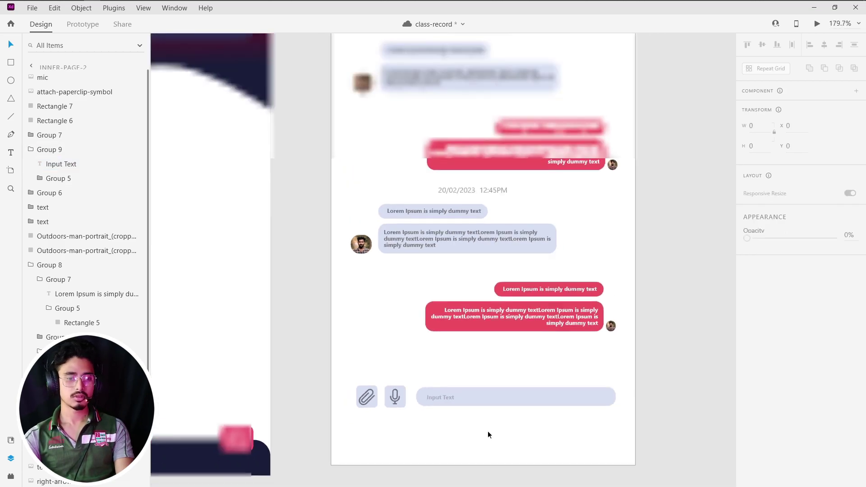
{"action": "scroll", "coordinate": [500, 434], "scroll_direction": "down", "scroll_amount": 3}
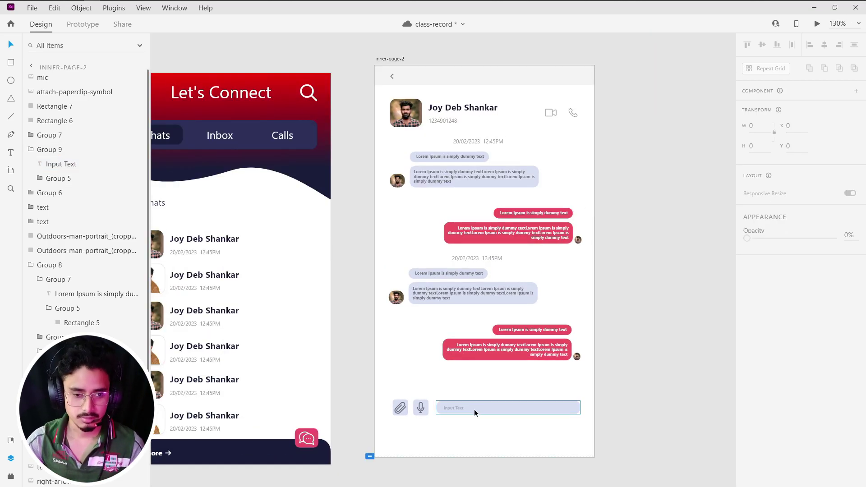
{"action": "scroll", "coordinate": [475, 409], "scroll_direction": "up", "scroll_amount": 4}
{"action": "scroll", "coordinate": [479, 410], "scroll_direction": "up", "scroll_amount": 3}
{"action": "left_click", "coordinate": [505, 392]}
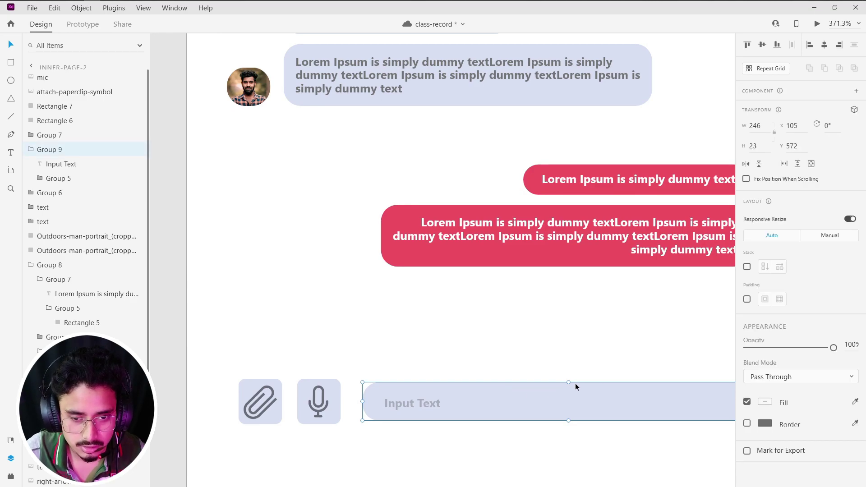
{"action": "left_click_drag", "start_coordinate": [569, 381], "coordinate": [569, 379]}
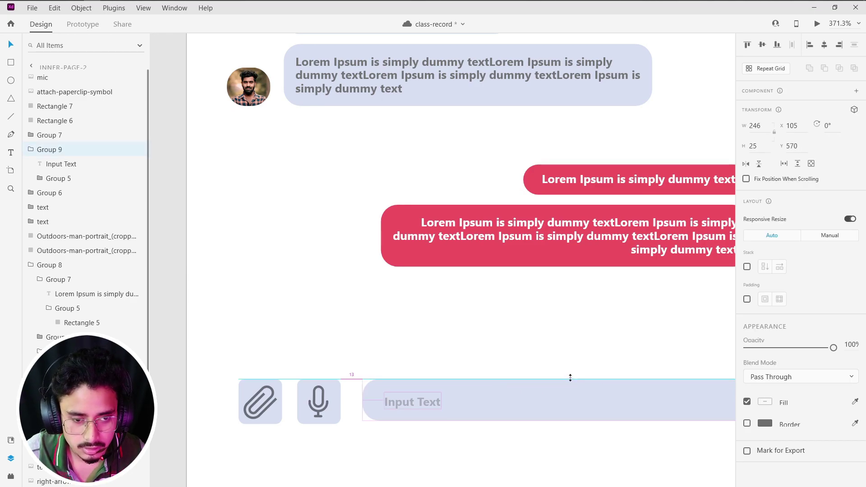
{"action": "left_click_drag", "start_coordinate": [567, 420], "coordinate": [568, 424]}
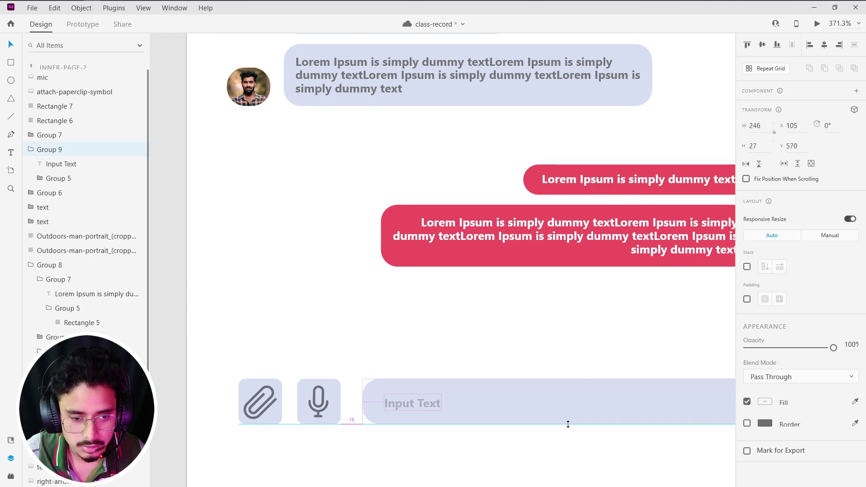
Scale the Input Text placeholder's font from 7 to 11 and zoom out.
{"action": "scroll", "coordinate": [547, 458], "scroll_direction": "down", "scroll_amount": 3}
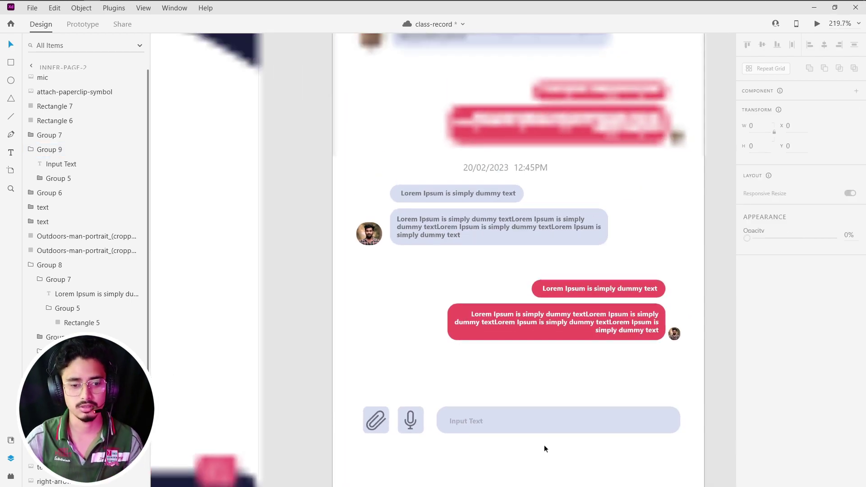
{"action": "double_click", "coordinate": [471, 421]}
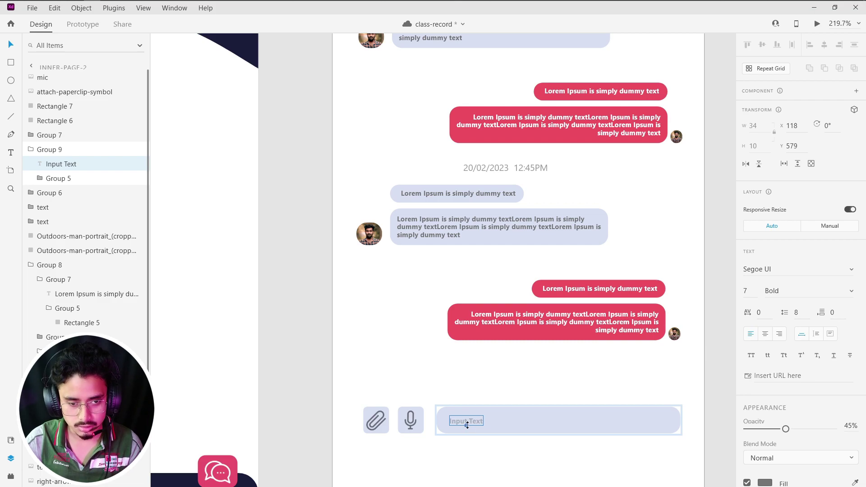
{"action": "left_click_drag", "start_coordinate": [466, 425], "coordinate": [487, 425]}
{"action": "left_click", "coordinate": [474, 460]}
{"action": "double_click", "coordinate": [478, 426]}
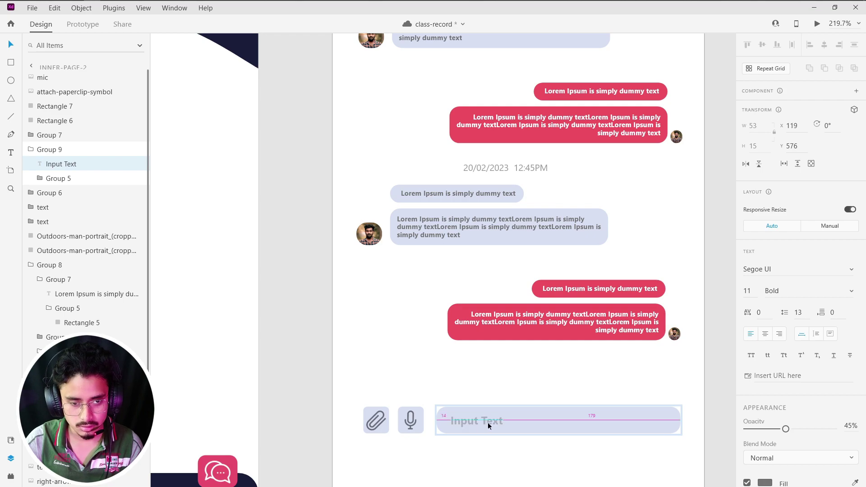
{"action": "left_click", "coordinate": [500, 457]}
{"action": "scroll", "coordinate": [509, 459], "scroll_direction": "down", "scroll_amount": 4}
{"action": "scroll", "coordinate": [517, 460], "scroll_direction": "down", "scroll_amount": 3}
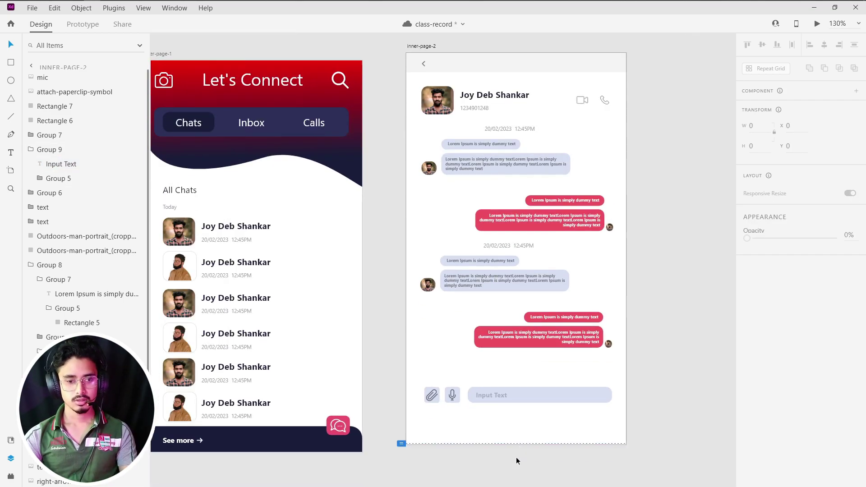
{"action": "scroll", "coordinate": [516, 460], "scroll_direction": "down", "scroll_amount": 2}
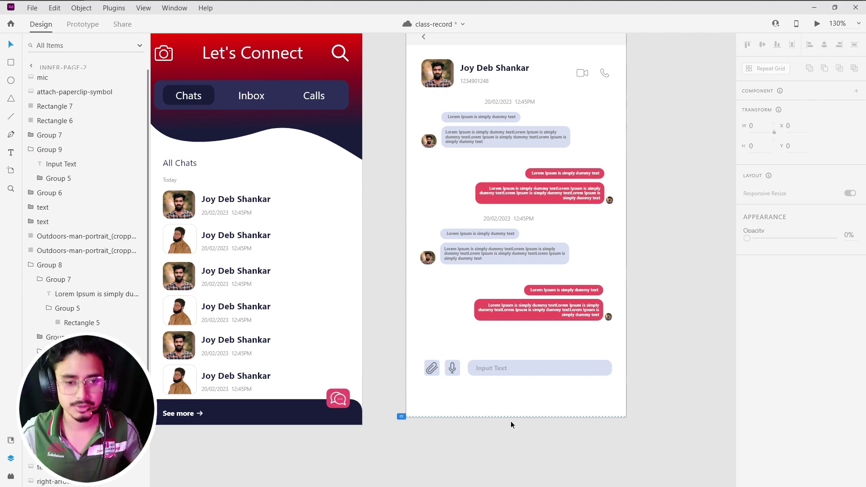
{"action": "scroll", "coordinate": [510, 424], "scroll_direction": "down", "scroll_amount": 2}
{"action": "scroll", "coordinate": [525, 423], "scroll_direction": "up", "scroll_amount": 2}
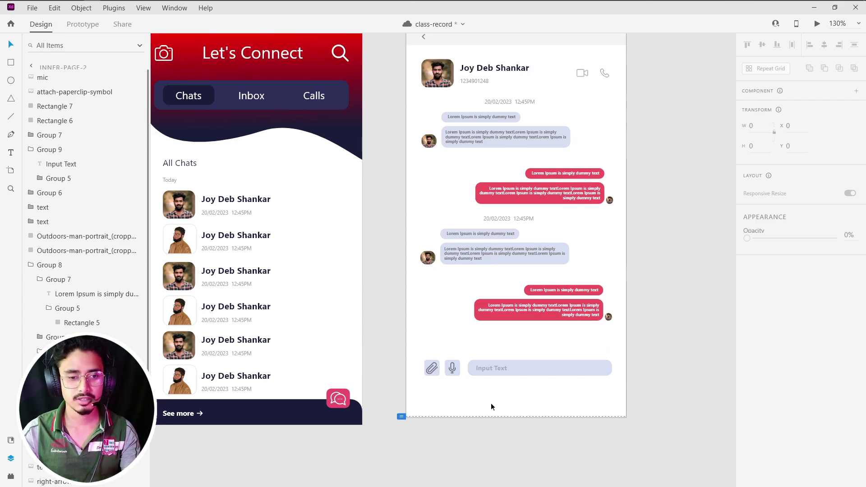
{"action": "key", "text": "alt+Tab"}
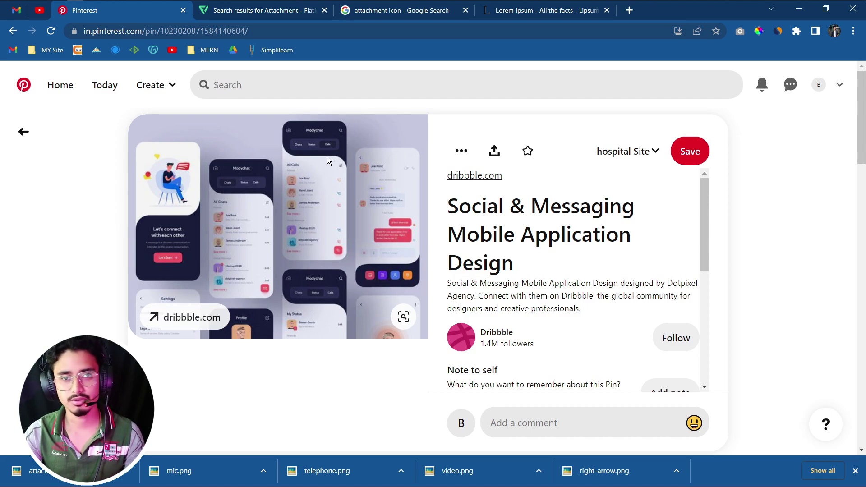
{"action": "key", "text": "alt+Tab"}
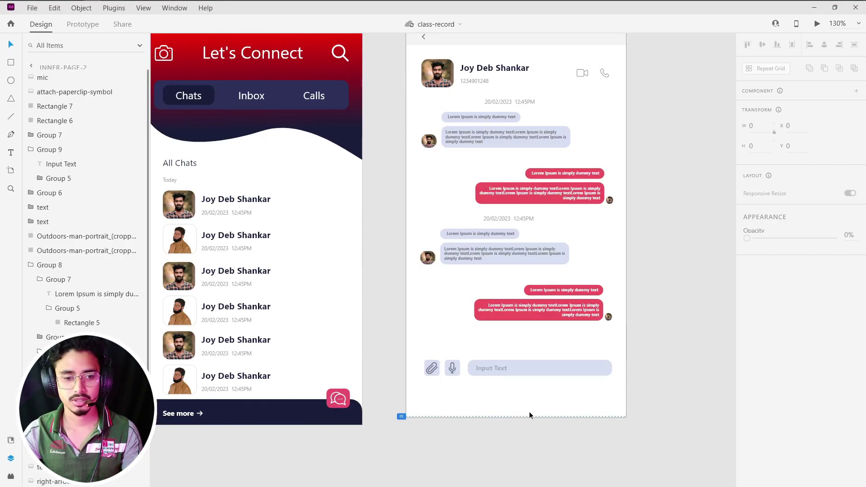
Drag the input bar group about 20 px lower, then zoom out to all three artboards.
{"action": "mouse_move", "coordinate": [424, 387]}
{"action": "left_mouse_down"}
{"action": "mouse_move", "coordinate": [597, 352]}
{"action": "mouse_move", "coordinate": [591, 394]}
{"action": "left_mouse_up"}
{"action": "left_click", "coordinate": [580, 357]}
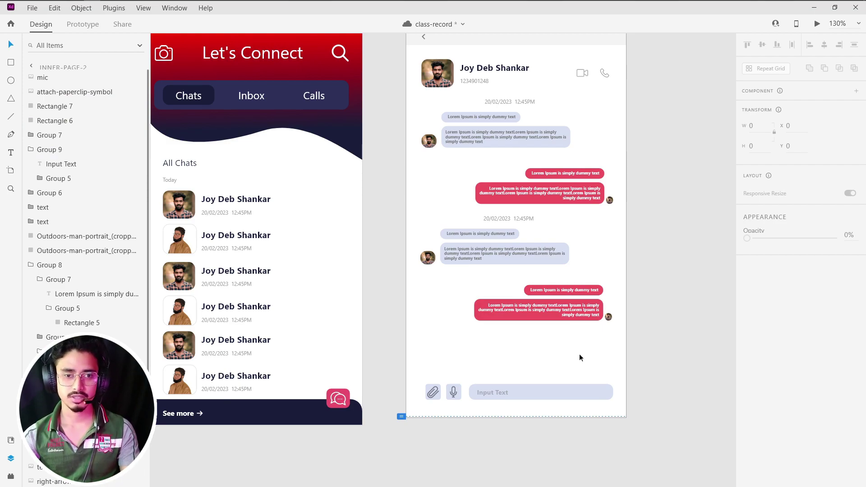
{"action": "scroll", "coordinate": [570, 343], "scroll_direction": "up", "scroll_amount": 1}
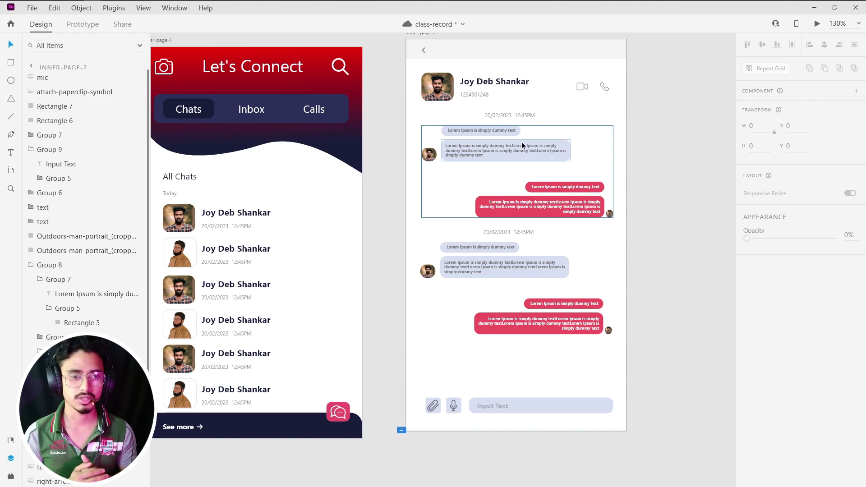
{"action": "scroll", "coordinate": [514, 155], "scroll_direction": "down", "scroll_amount": 2}
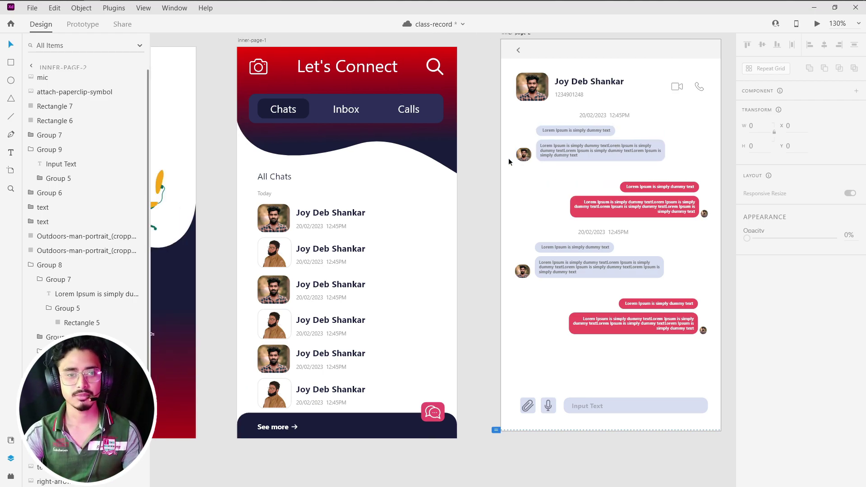
{"action": "scroll", "coordinate": [508, 160], "scroll_direction": "down", "scroll_amount": 2}
{"action": "scroll", "coordinate": [450, 184], "scroll_direction": "down", "scroll_amount": 1}
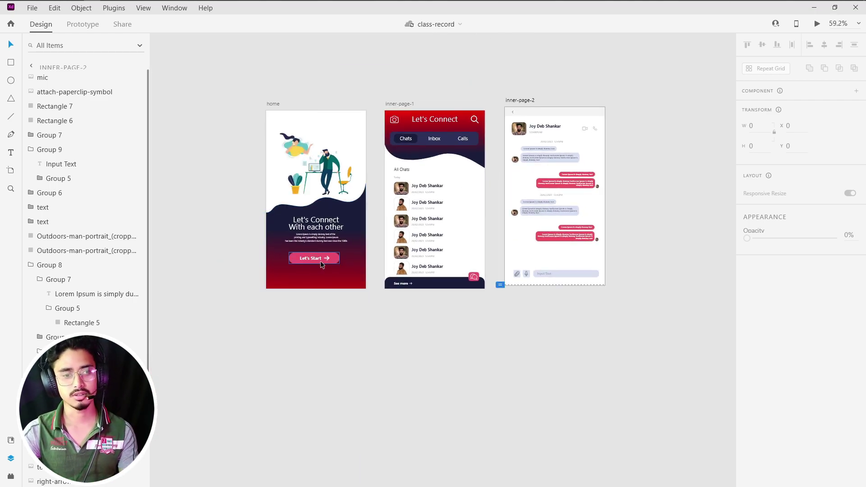
{"action": "scroll", "coordinate": [322, 258], "scroll_direction": "up", "scroll_amount": 1}
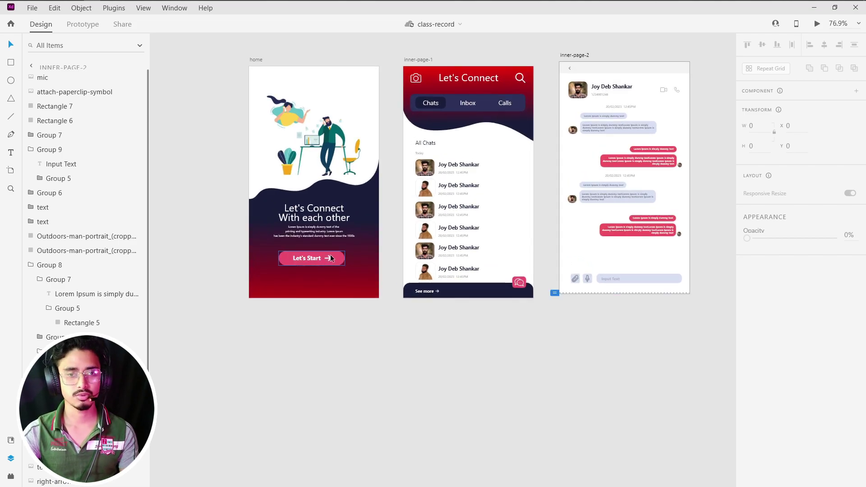
{"action": "scroll", "coordinate": [330, 255], "scroll_direction": "up", "scroll_amount": 1}
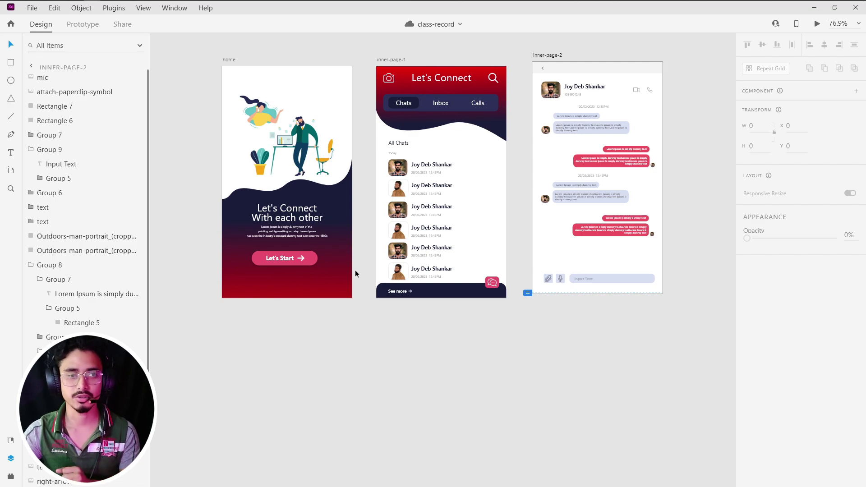
{"action": "left_click", "coordinate": [606, 226]}
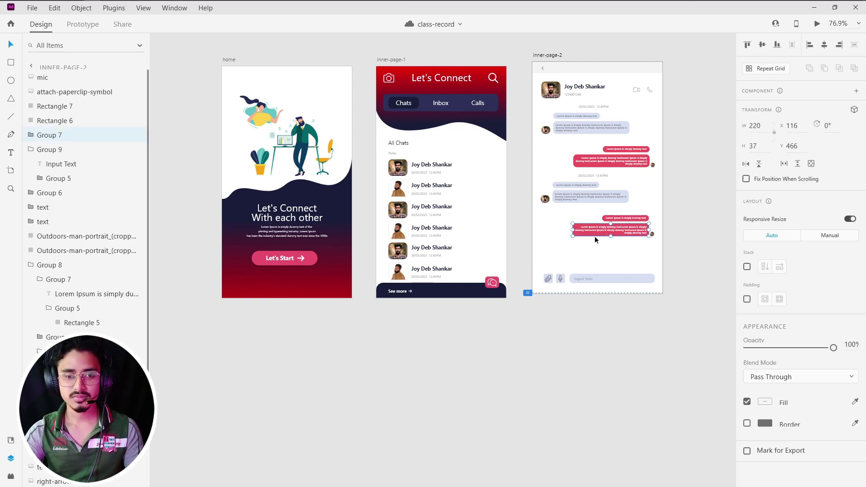
{"action": "left_click", "coordinate": [549, 251]}
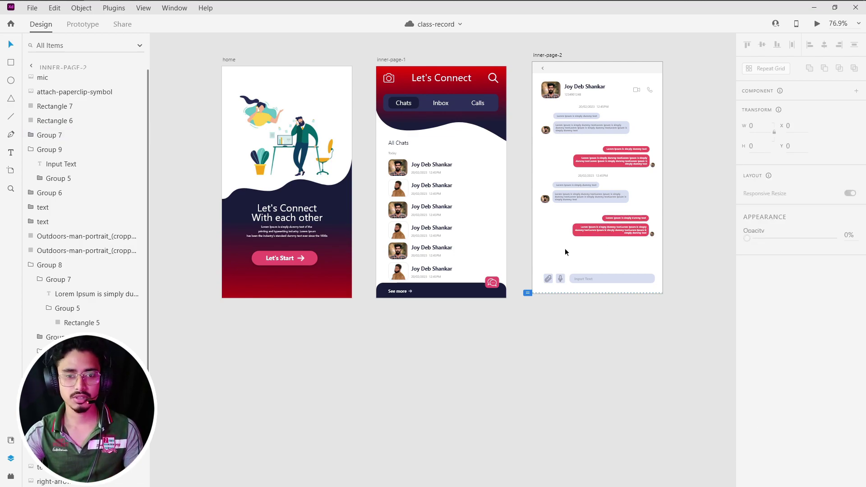
{"action": "left_click_drag", "start_coordinate": [557, 244], "coordinate": [654, 214]}
{"action": "left_click", "coordinate": [597, 249]}
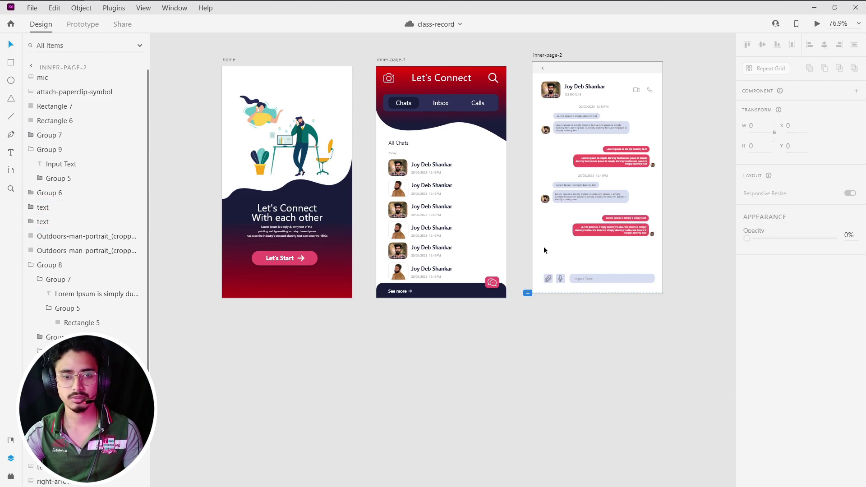
{"action": "mouse_move", "coordinate": [545, 246]}
{"action": "left_mouse_down"}
{"action": "mouse_move", "coordinate": [650, 152]}
{"action": "mouse_move", "coordinate": [652, 120]}
{"action": "left_mouse_up"}
{"action": "right_click", "coordinate": [616, 140]}
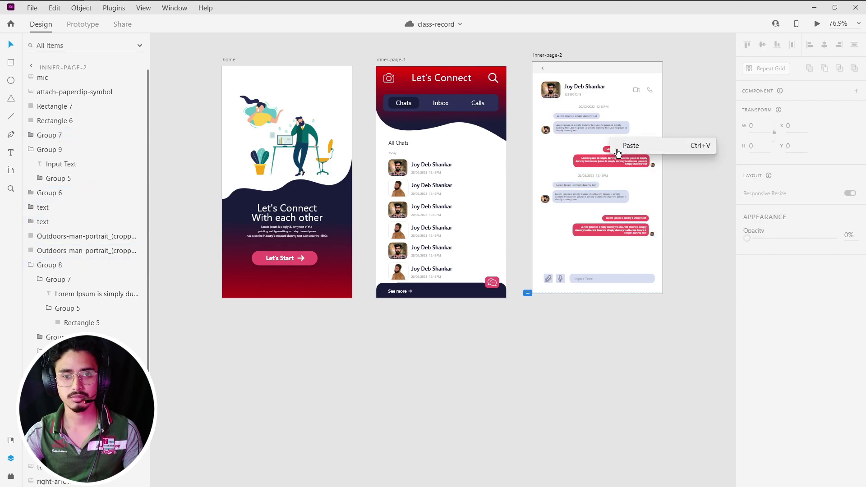
{"action": "left_click", "coordinate": [543, 110]}
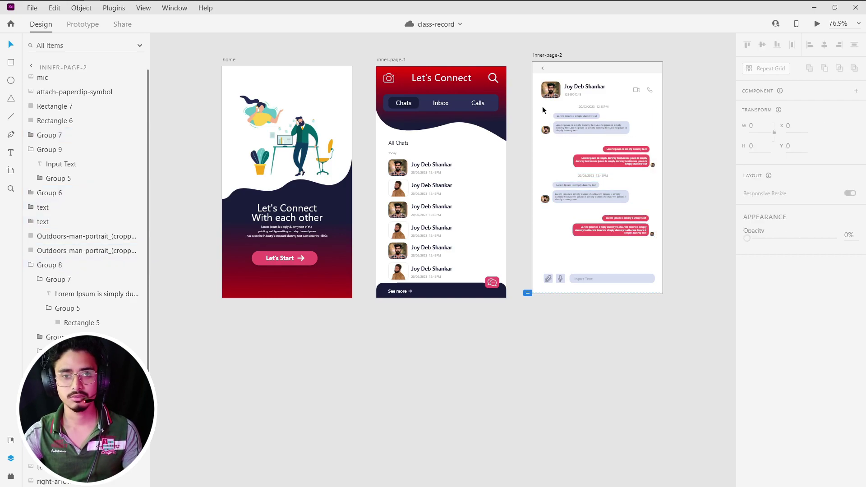
Group all chat messages on inner-page-2 and name the group 'content'.
{"action": "left_click_drag", "start_coordinate": [539, 102], "coordinate": [655, 237]}
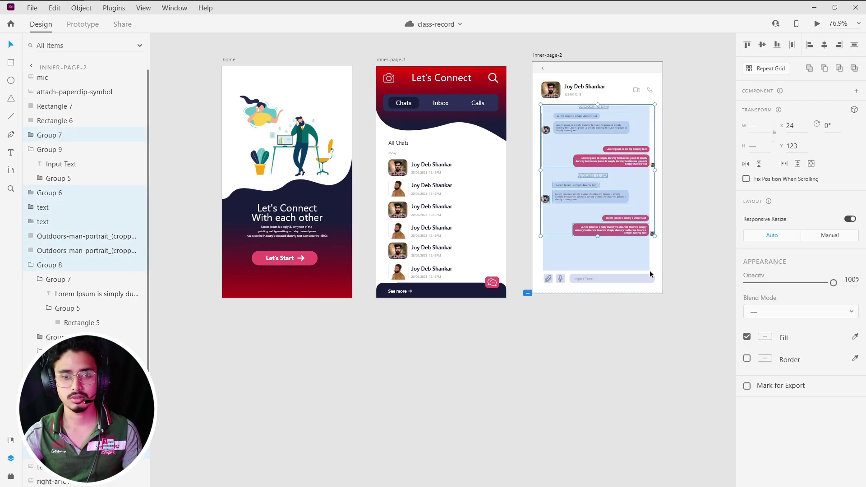
{"action": "right_click", "coordinate": [643, 224]}
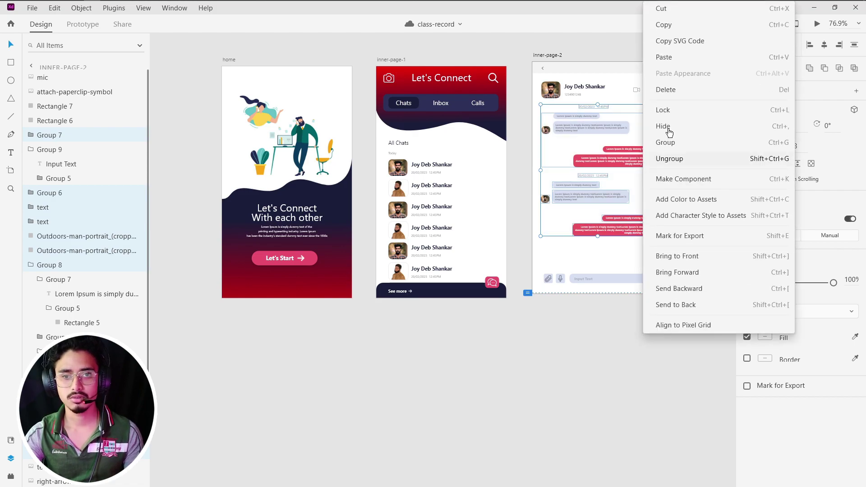
{"action": "left_click", "coordinate": [668, 143]}
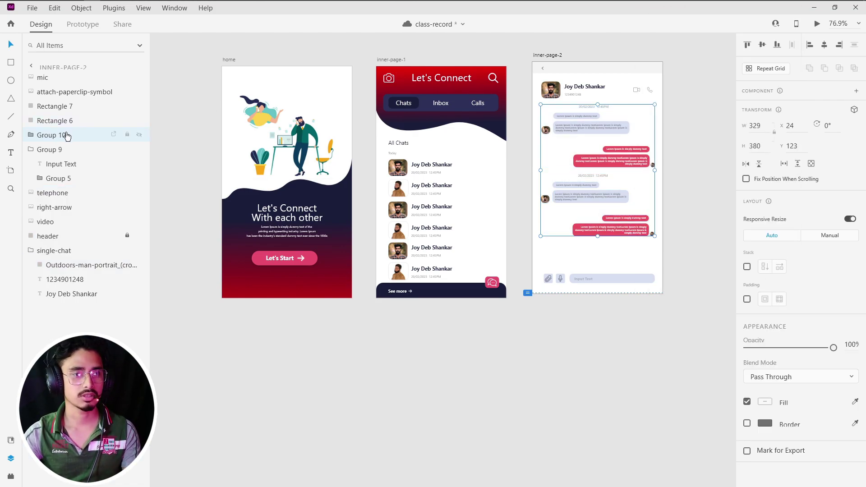
{"action": "double_click", "coordinate": [51, 136]}
{"action": "type", "text": "con"}
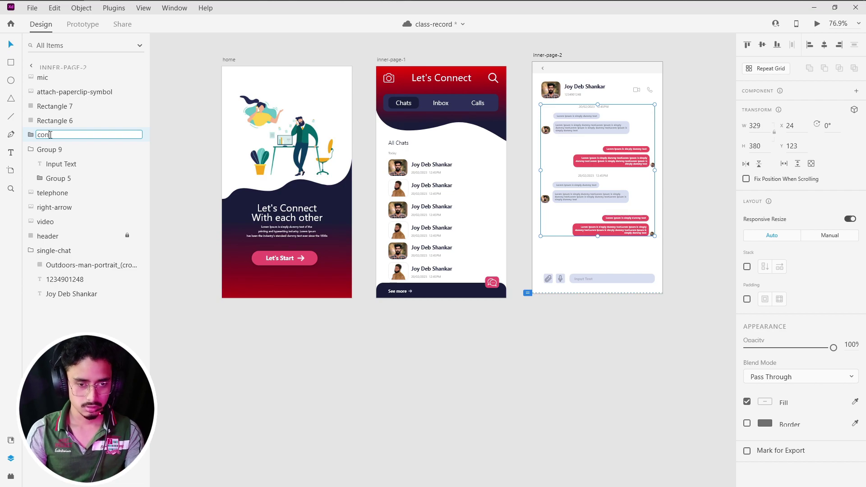
{"action": "type", "text": "te"}
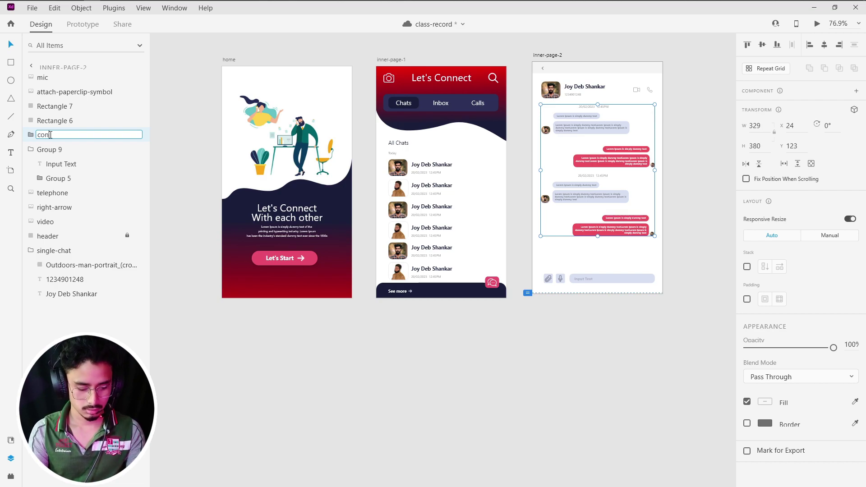
{"action": "type", "text": "nt"}
{"action": "key", "text": "Return"}
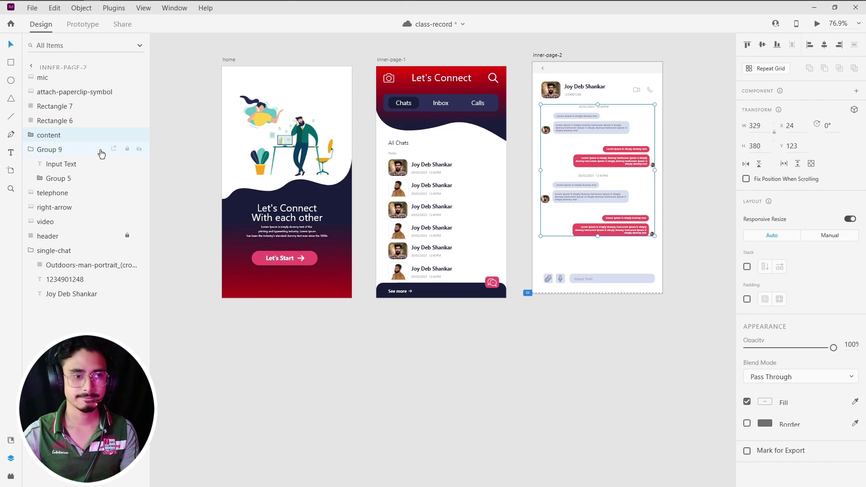
Select the paperclip, mic and their background squares in the Layers panel.
{"action": "left_click", "coordinate": [68, 121]}
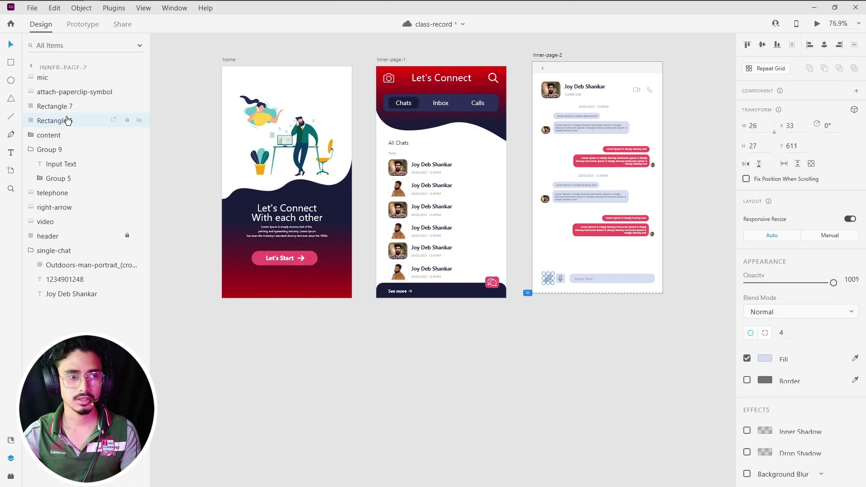
{"action": "left_click", "coordinate": [62, 108]}
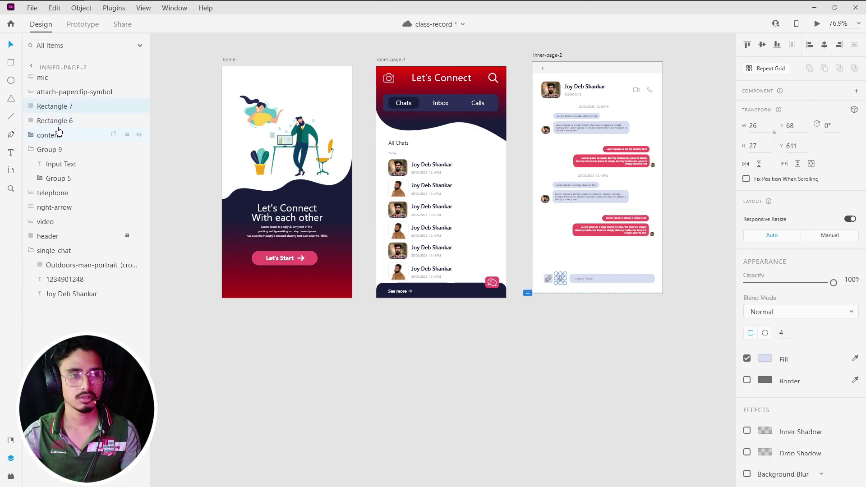
{"action": "left_click", "coordinate": [67, 120]}
{"action": "left_click", "coordinate": [54, 92]}
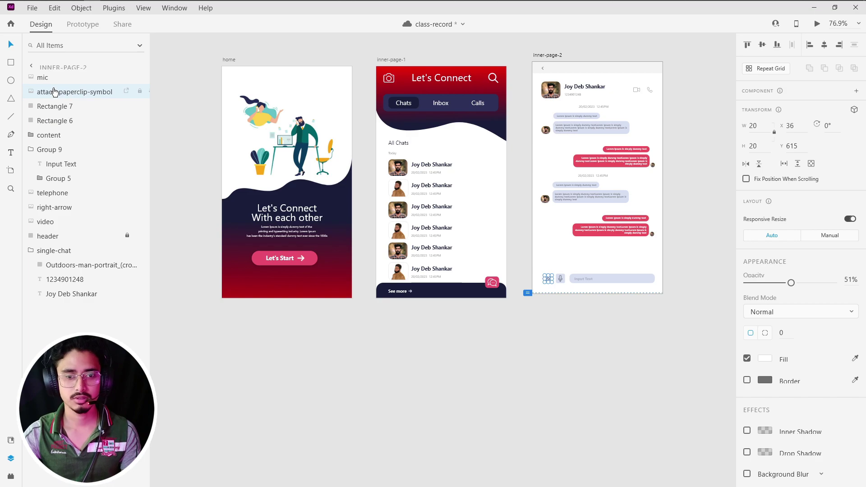
Group the paperclip with its background square and name the group 'icon'.
{"action": "left_click", "coordinate": [42, 78]}
{"action": "scroll", "coordinate": [624, 261], "scroll_direction": "up", "scroll_amount": 5}
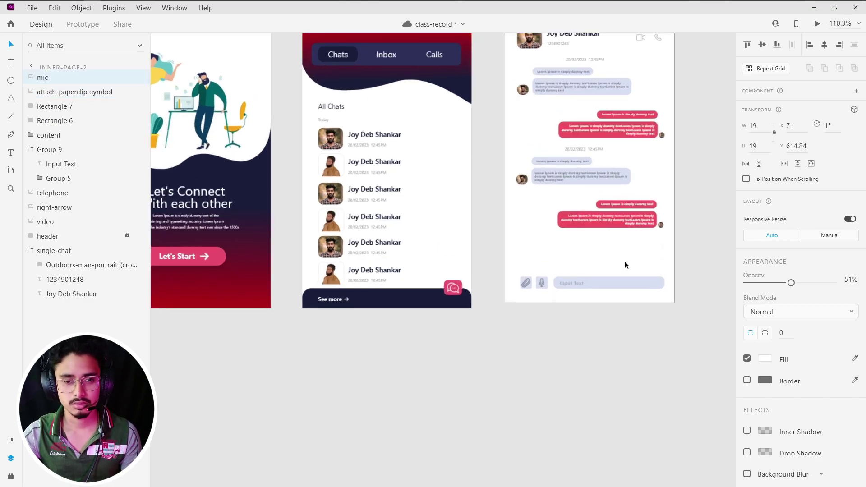
{"action": "left_click_drag", "start_coordinate": [400, 280], "coordinate": [405, 309]}
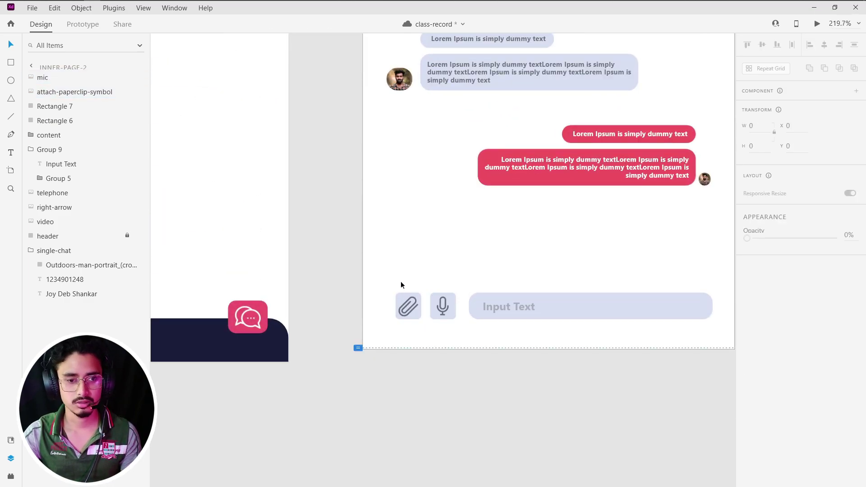
{"action": "right_click", "coordinate": [406, 308]}
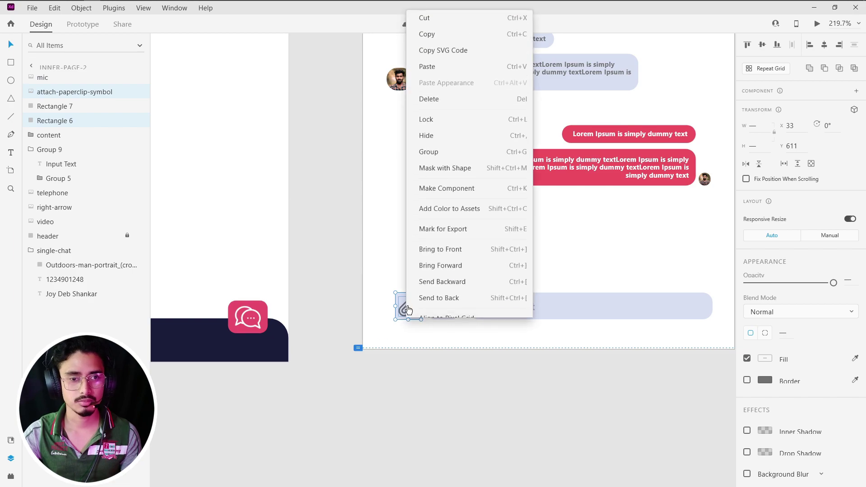
{"action": "left_click", "coordinate": [434, 142]}
{"action": "double_click", "coordinate": [49, 93]}
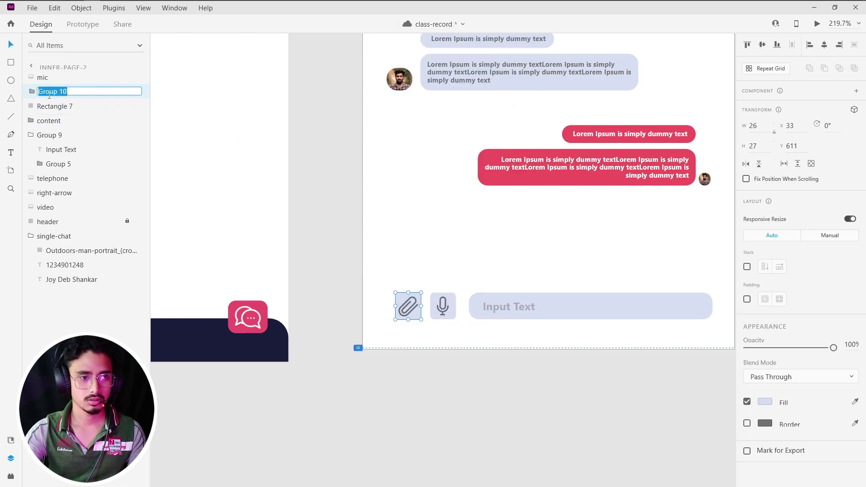
{"action": "type", "text": "icon"}
{"action": "key", "text": "Return"}
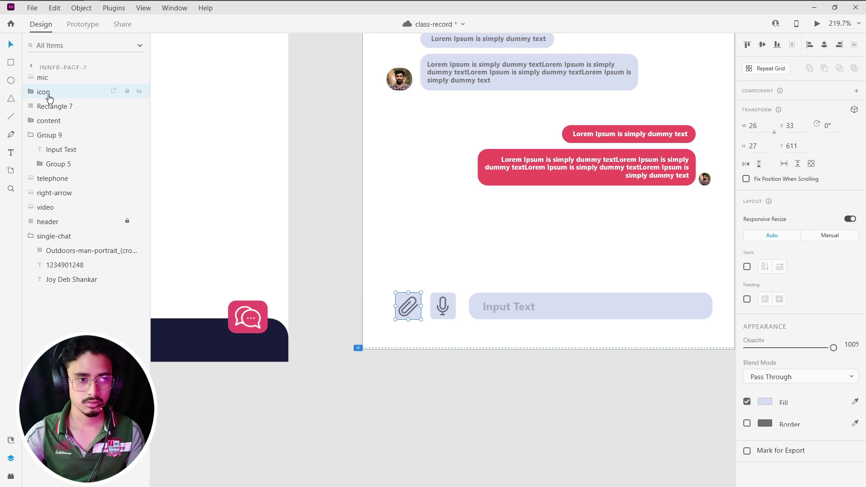
Group the mic with Rectangle 7 and name that group 'icon' too.
{"action": "left_click", "coordinate": [444, 302]}
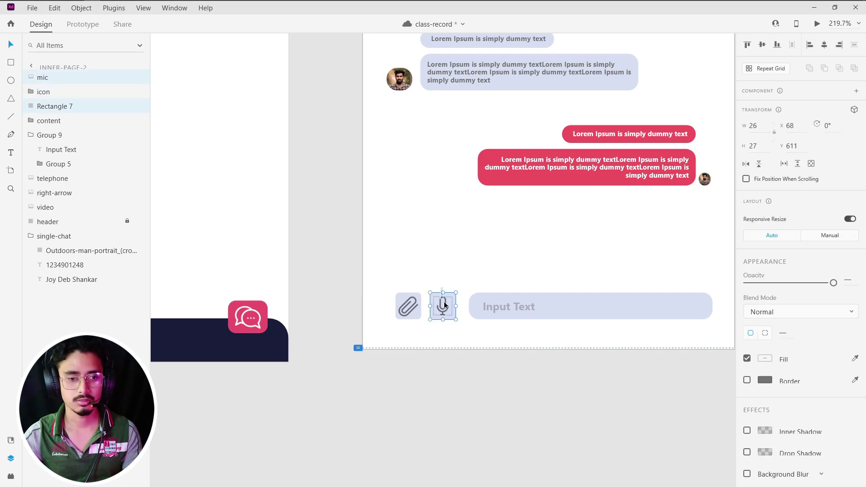
{"action": "right_click", "coordinate": [446, 306]}
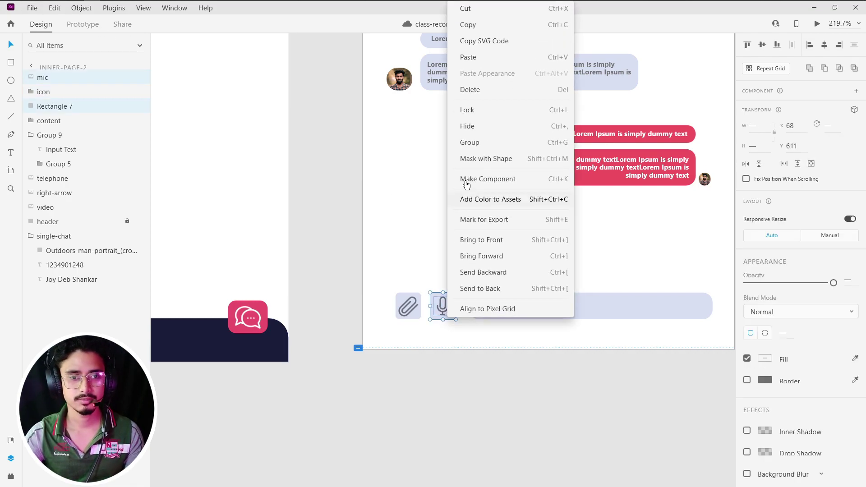
{"action": "left_click", "coordinate": [474, 141]}
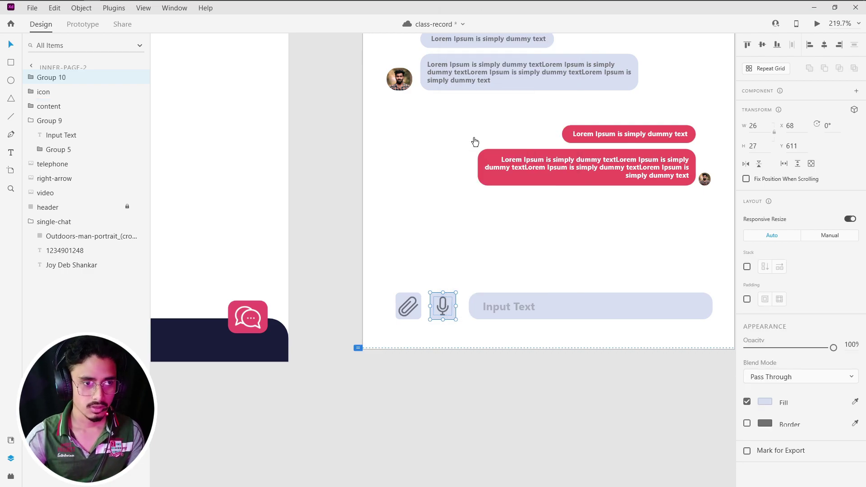
{"action": "double_click", "coordinate": [55, 78]}
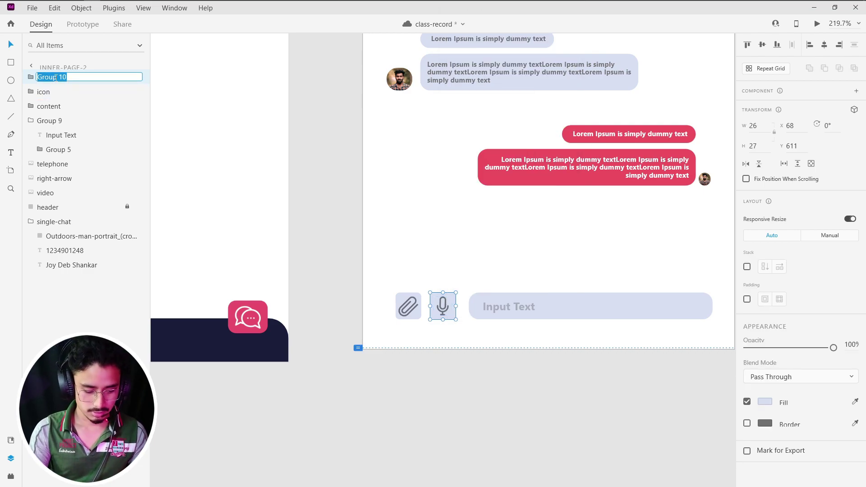
{"action": "type", "text": "icon"}
{"action": "key", "text": "Return"}
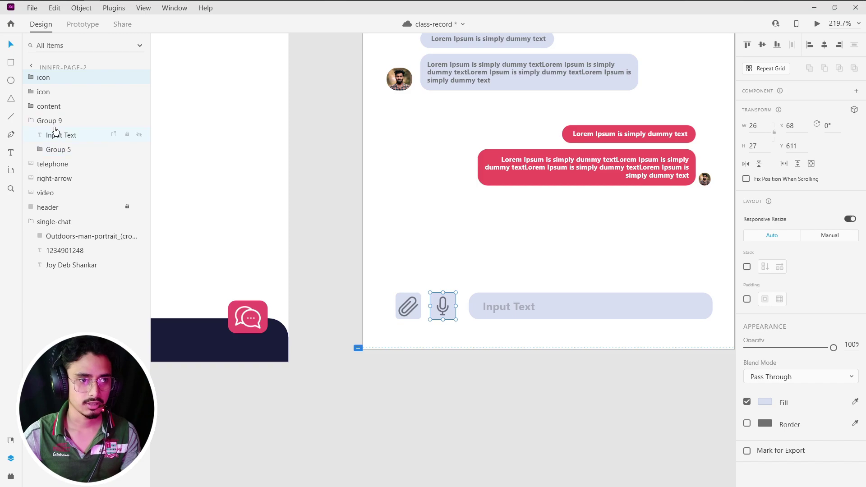
Rename the message input bar's Group 9 layer to 'input text'.
{"action": "left_click", "coordinate": [48, 104]}
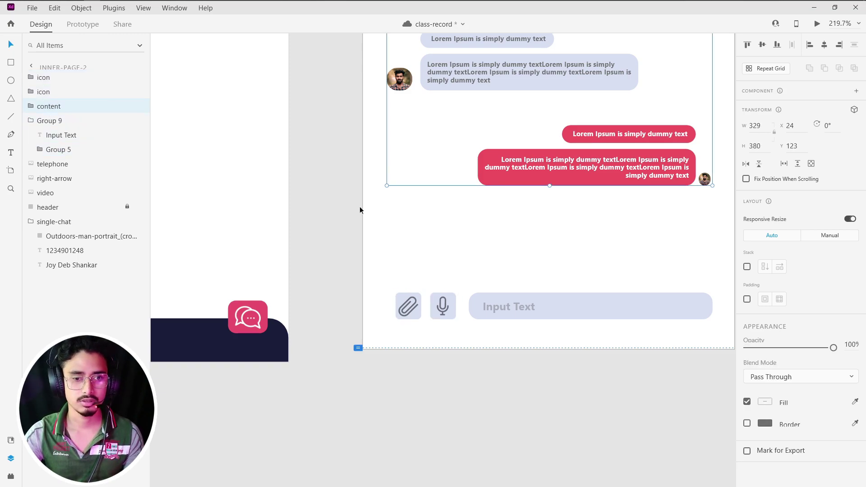
{"action": "left_click", "coordinate": [492, 299]}
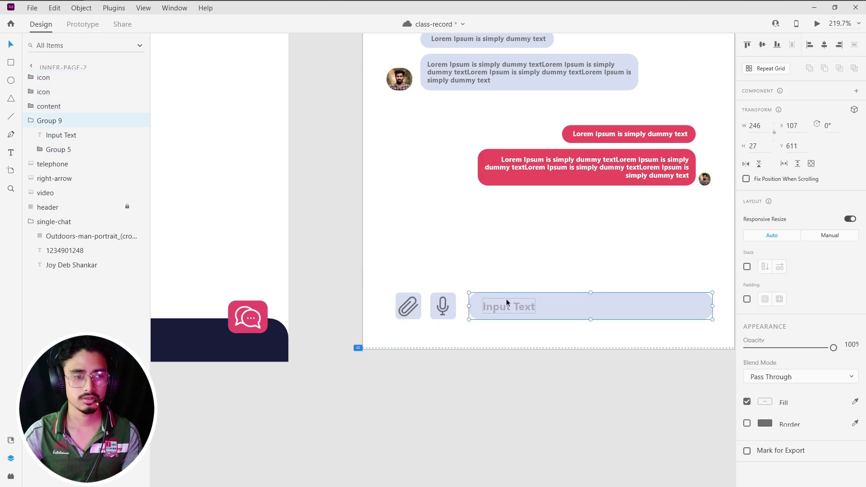
{"action": "double_click", "coordinate": [57, 121]}
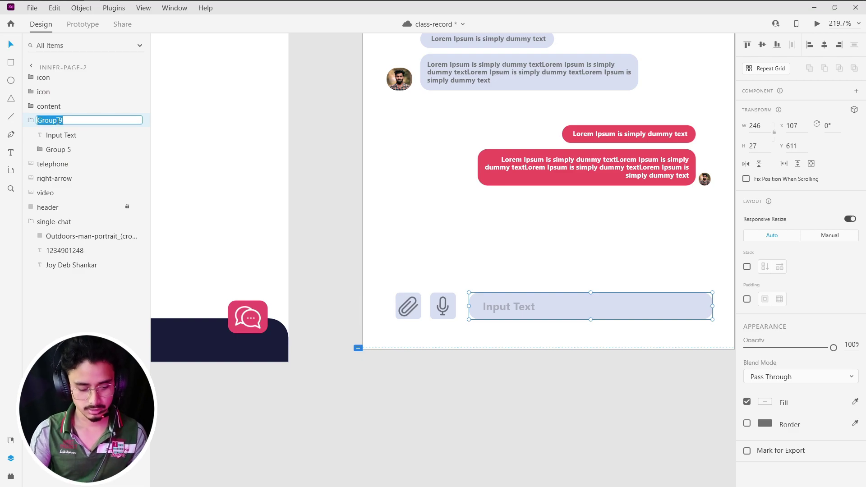
{"action": "type", "text": "input "}
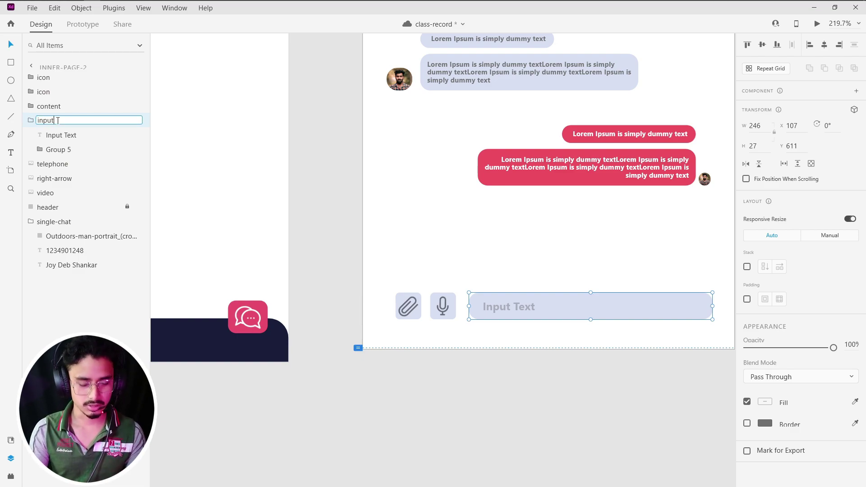
{"action": "type", "text": "text"}
{"action": "key", "text": "Return"}
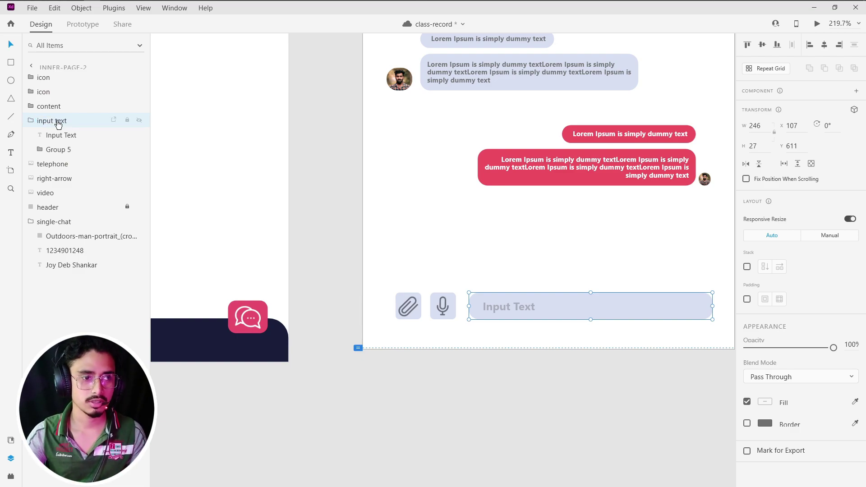
{"action": "left_click", "coordinate": [230, 399]}
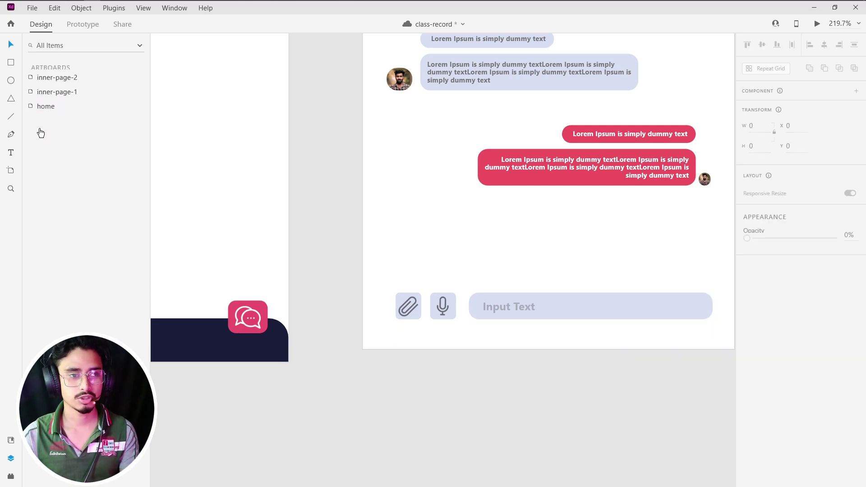
Zoom to 100% and pan the canvas to view all three artboards.
{"action": "key", "text": "ctrl+1"}
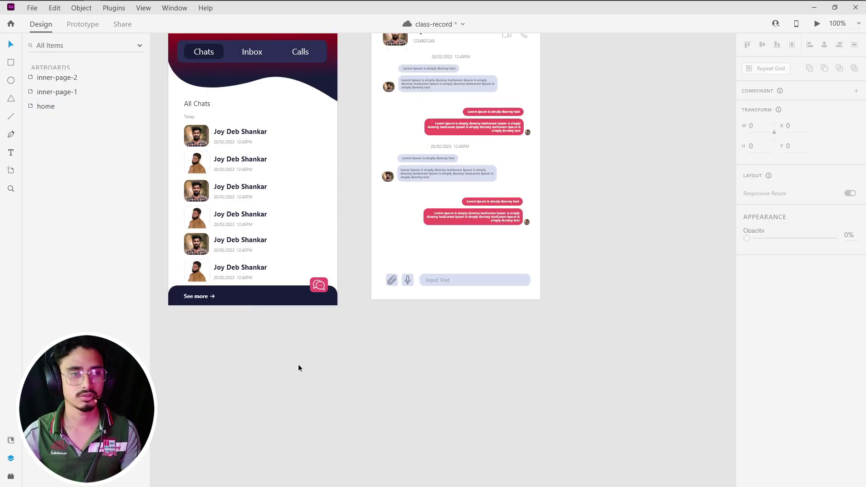
{"action": "scroll", "coordinate": [271, 203], "scroll_direction": "up", "scroll_amount": 2}
{"action": "scroll", "coordinate": [312, 261], "scroll_direction": "left", "scroll_amount": 5}
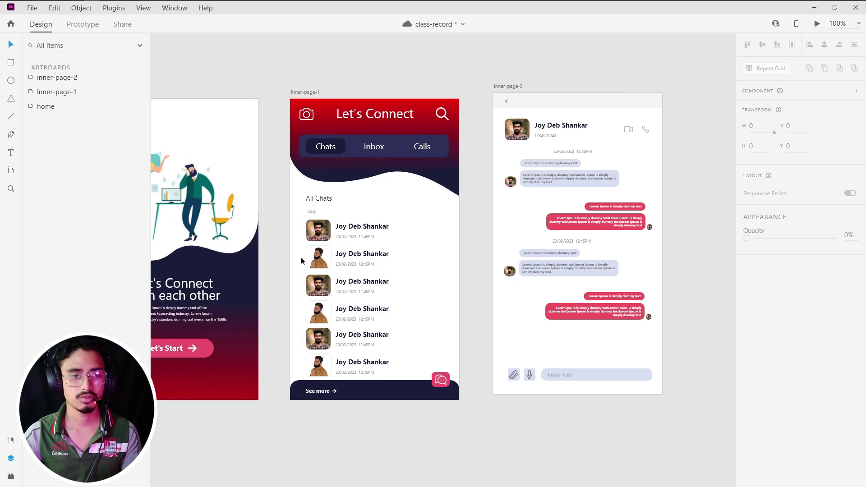
{"action": "scroll", "coordinate": [261, 232], "scroll_direction": "left", "scroll_amount": 1}
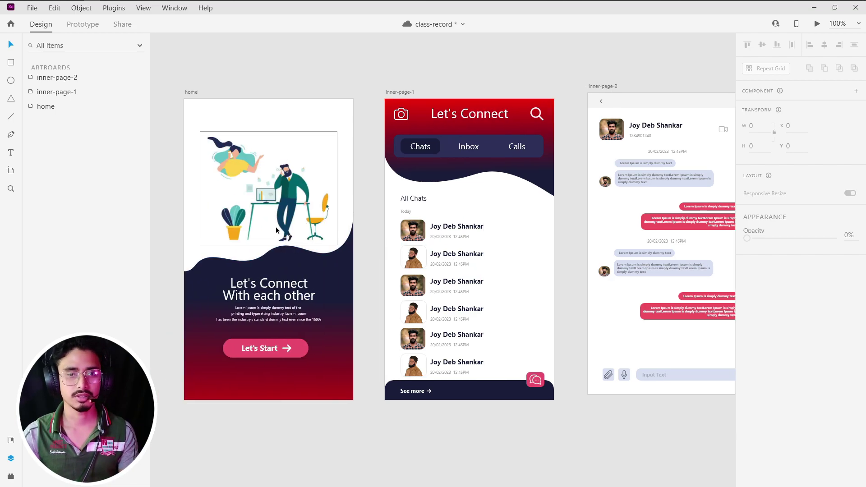
{"action": "scroll", "coordinate": [275, 226], "scroll_direction": "down", "scroll_amount": 1}
{"action": "scroll", "coordinate": [275, 229], "scroll_direction": "right", "scroll_amount": 1}
{"action": "scroll", "coordinate": [270, 225], "scroll_direction": "up", "scroll_amount": 1}
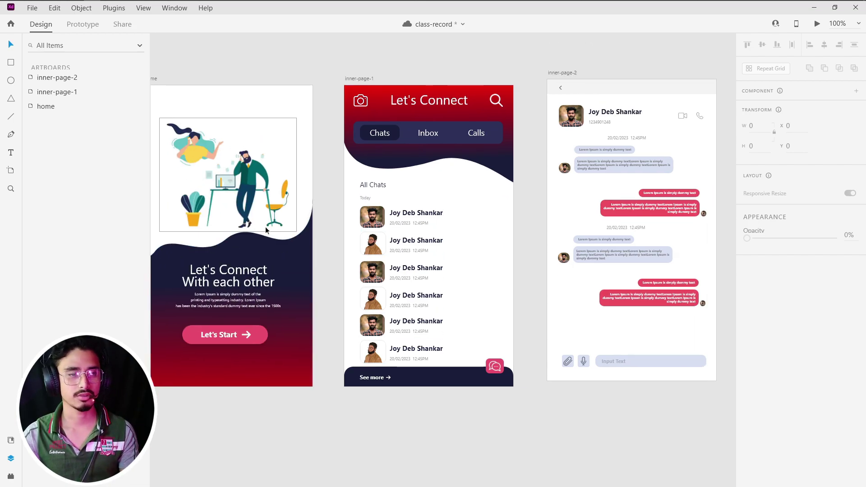
Check the chat screen's header, single-chat, input text and content layers.
{"action": "left_click", "coordinate": [596, 91]}
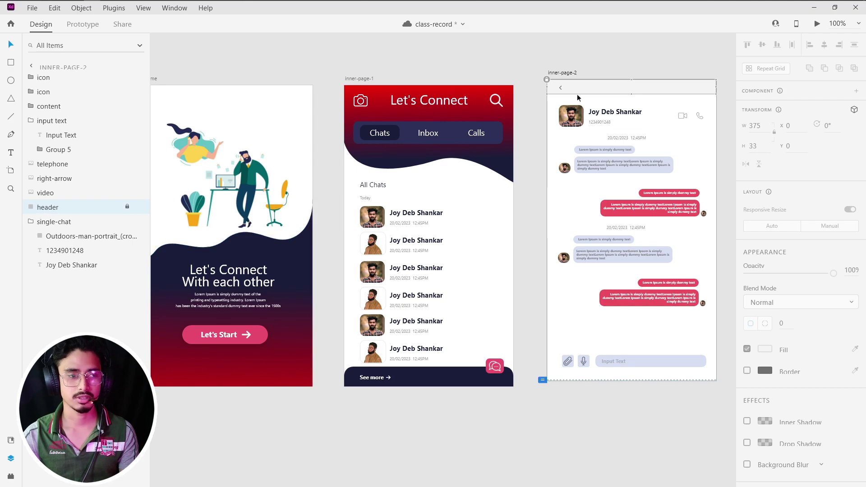
{"action": "left_click", "coordinate": [47, 221]}
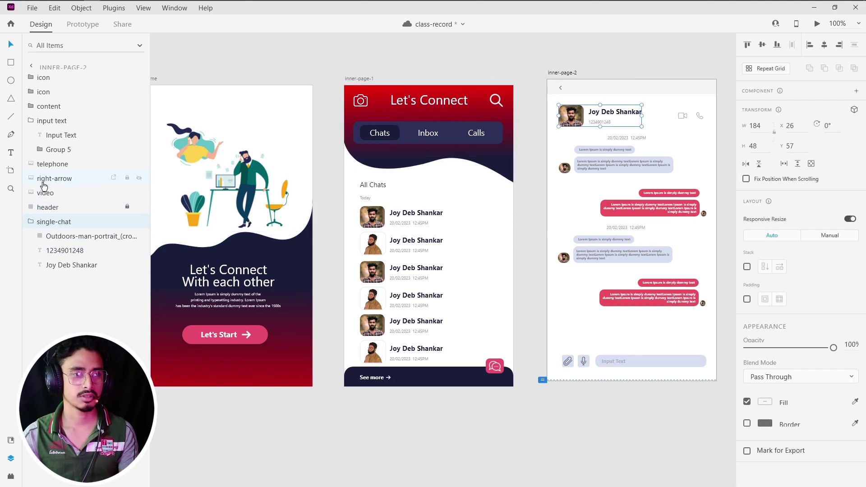
{"action": "left_click", "coordinate": [30, 121]}
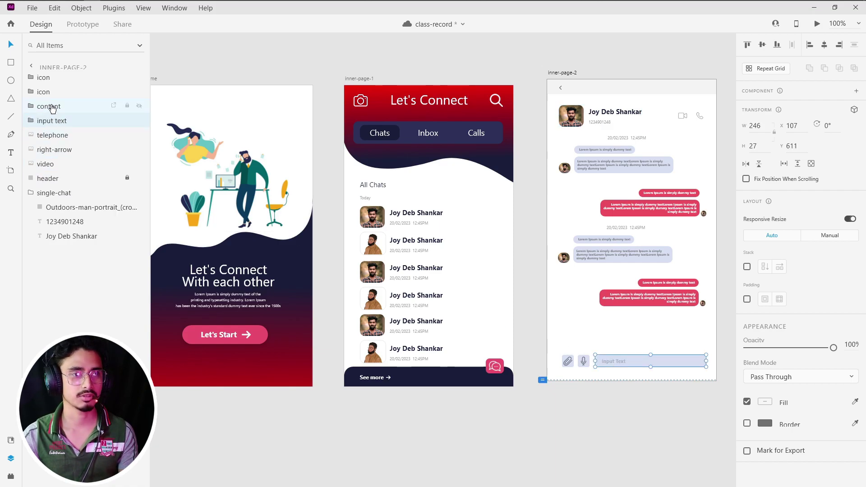
{"action": "left_click", "coordinate": [48, 107]}
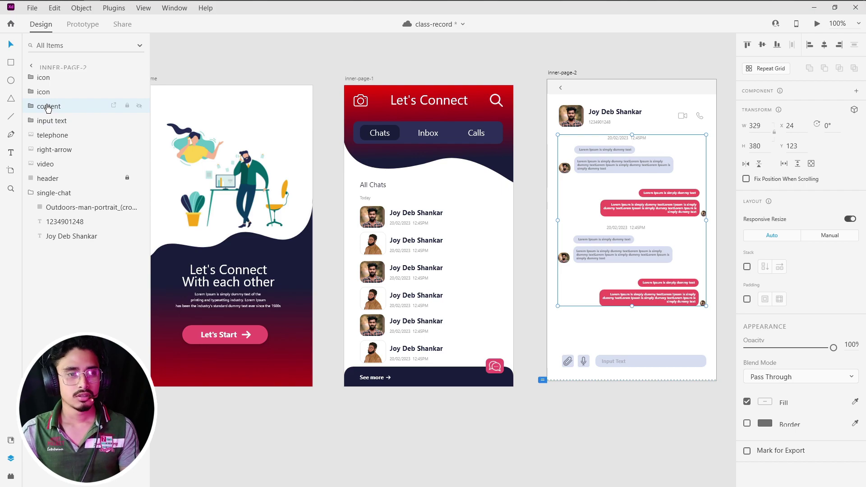
{"action": "scroll", "coordinate": [571, 235], "scroll_direction": "down", "scroll_amount": 2}
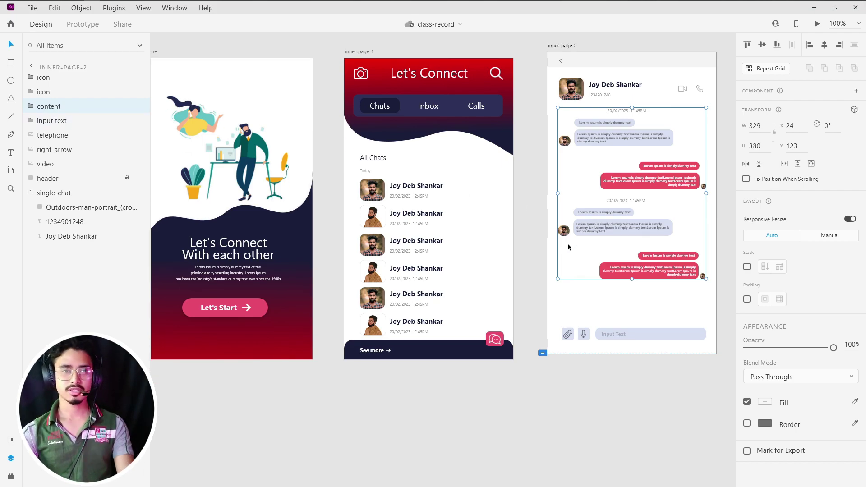
{"action": "scroll", "coordinate": [570, 247], "scroll_direction": "up", "scroll_amount": 3}
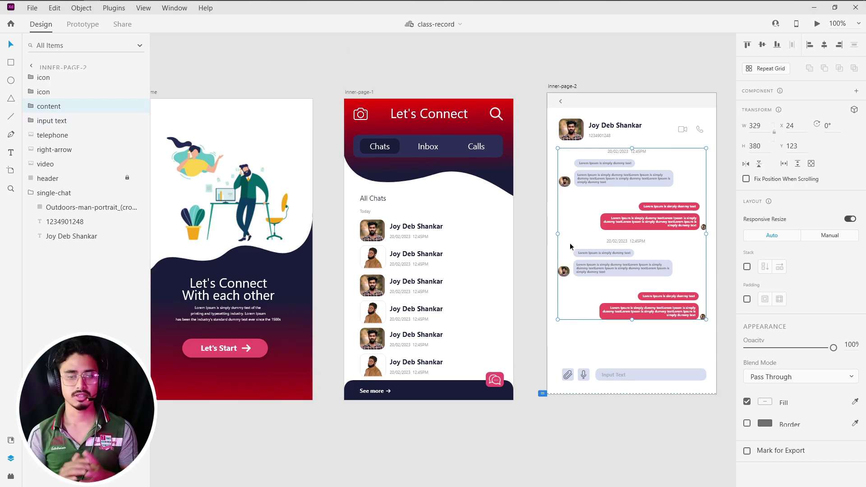